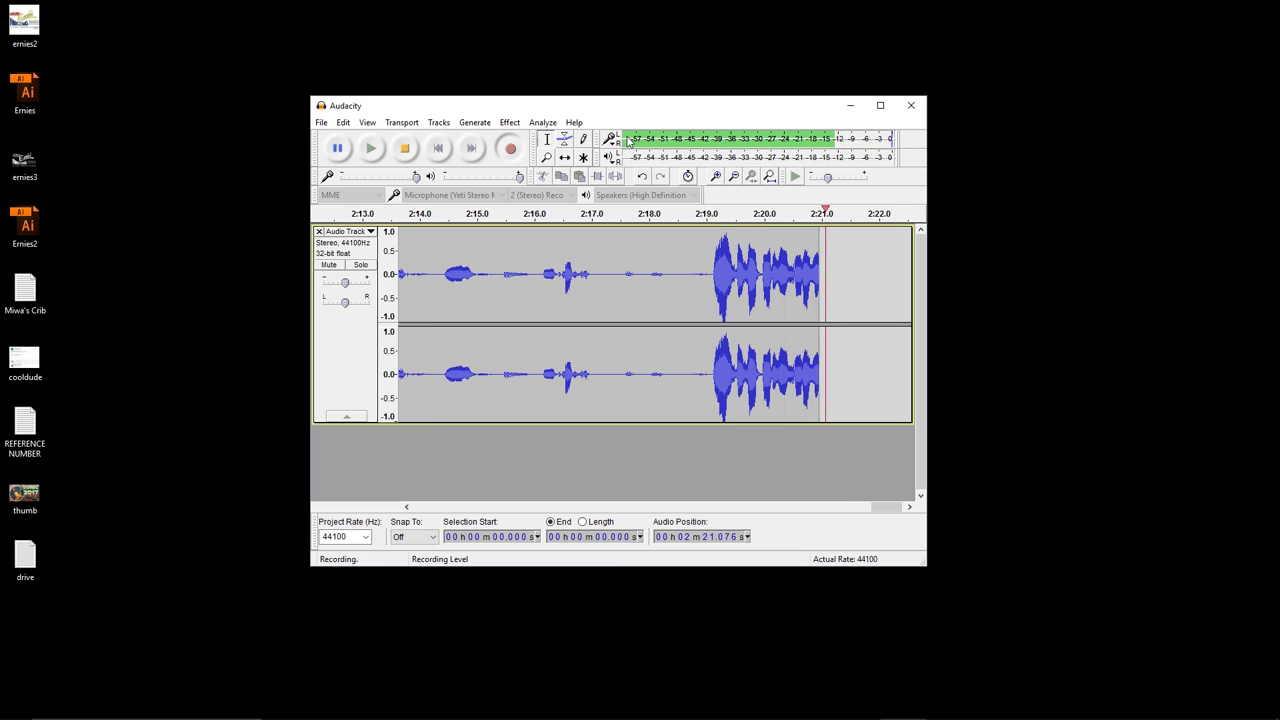
Shift the Audacity window slightly on the desktop while the recording keeps running past 2:34.
{"action": "left_click_drag", "start_coordinate": [643, 109], "coordinate": [612, 122]}
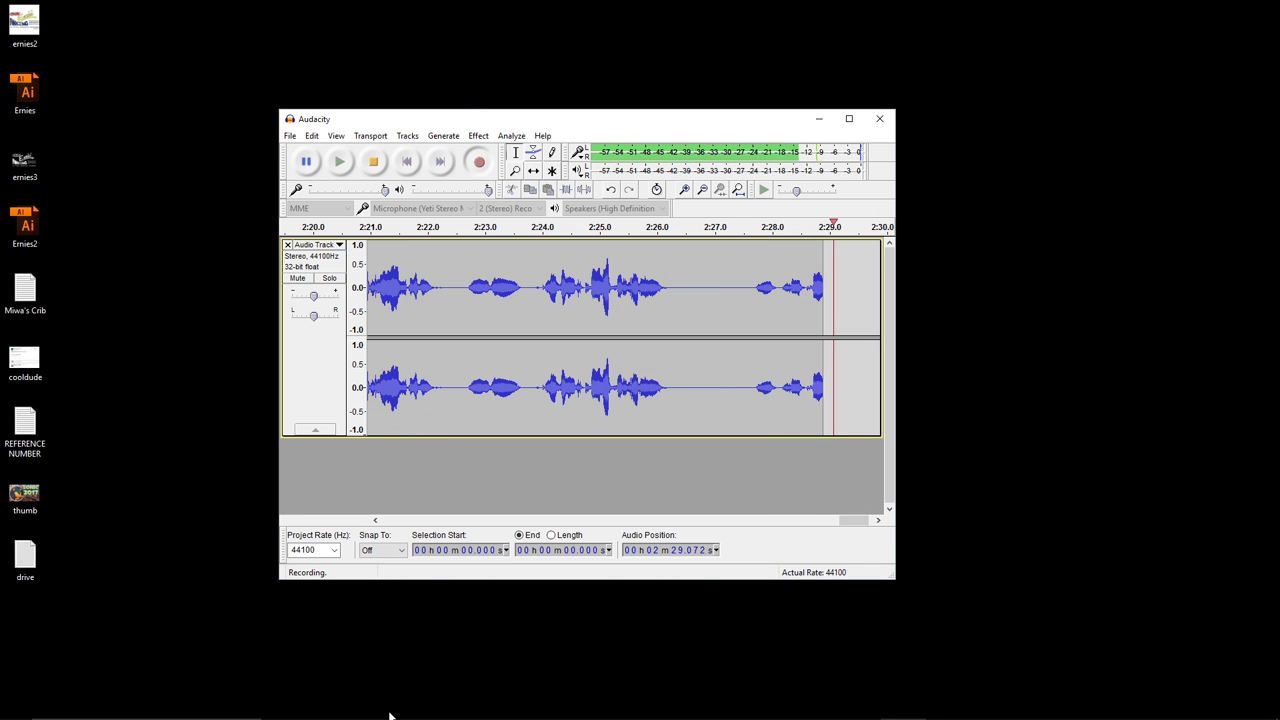
{"action": "mouse_move", "coordinate": [391, 717]}
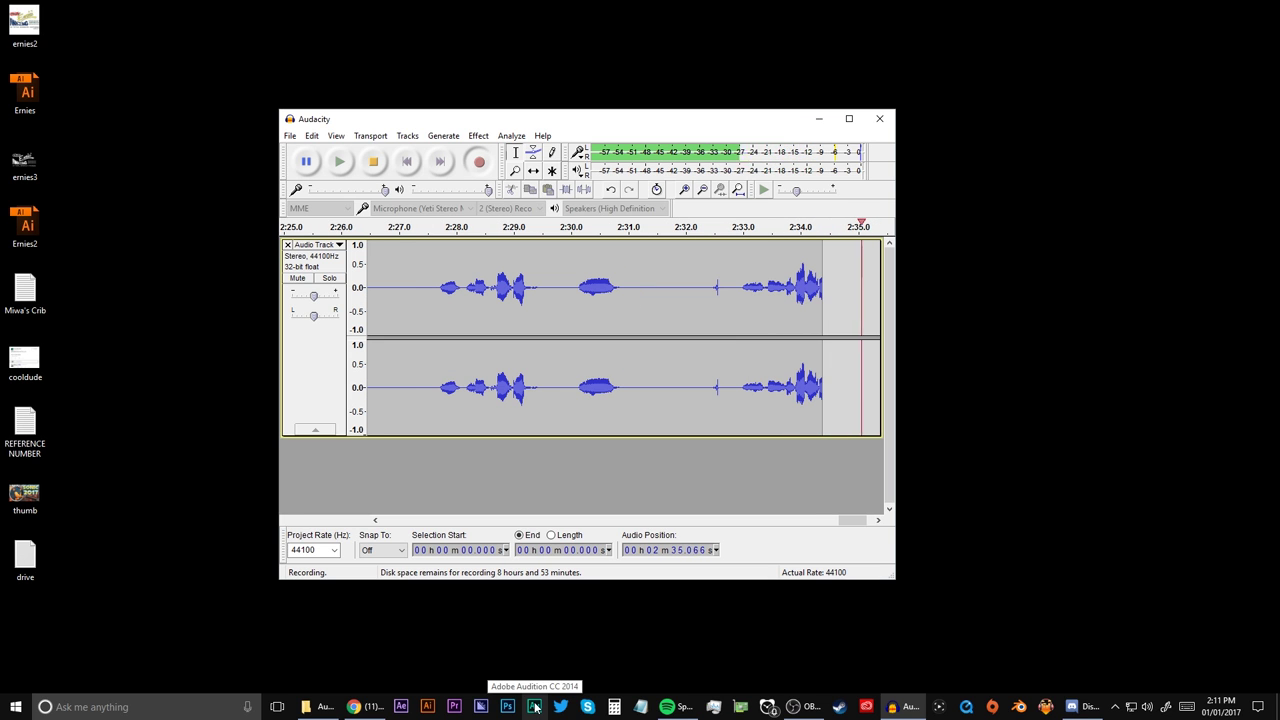
Launch Adobe Audition CC 2014, move the Audacity window aside and back, and position File Explorer on the Desktop.
{"action": "left_click", "coordinate": [534, 706]}
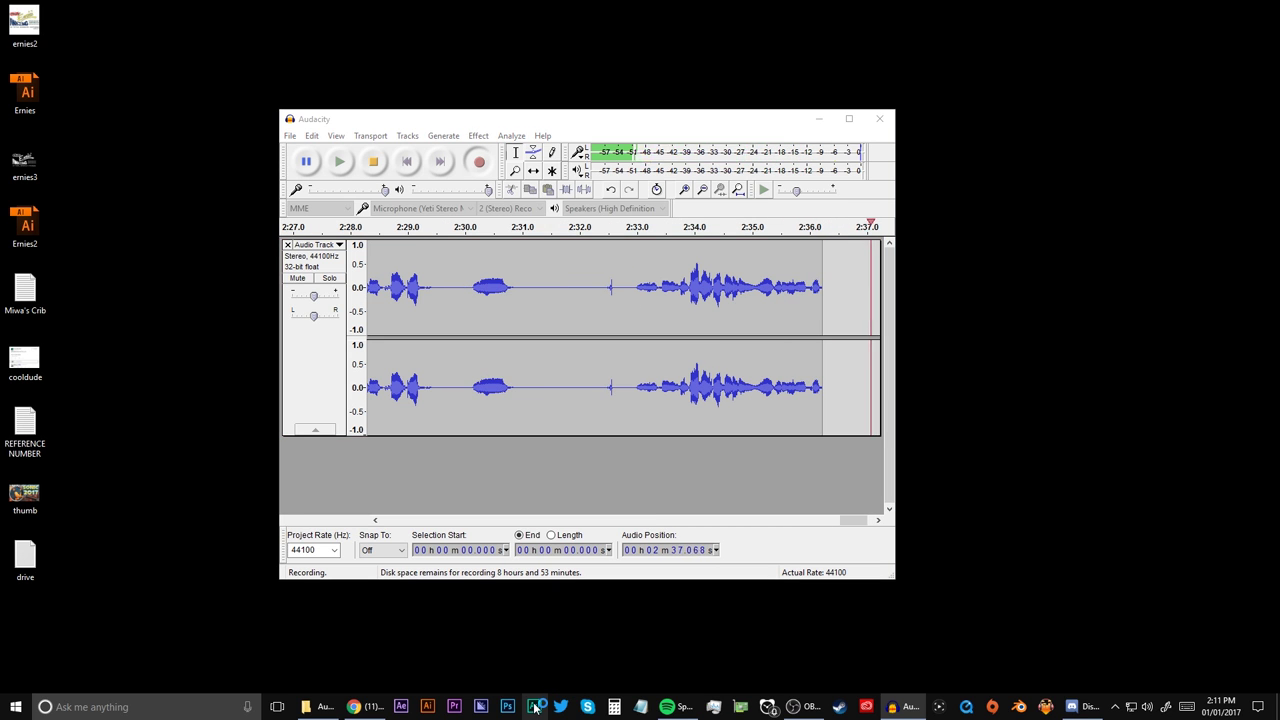
{"action": "left_click_drag", "start_coordinate": [812, 118], "coordinate": [5, 112]}
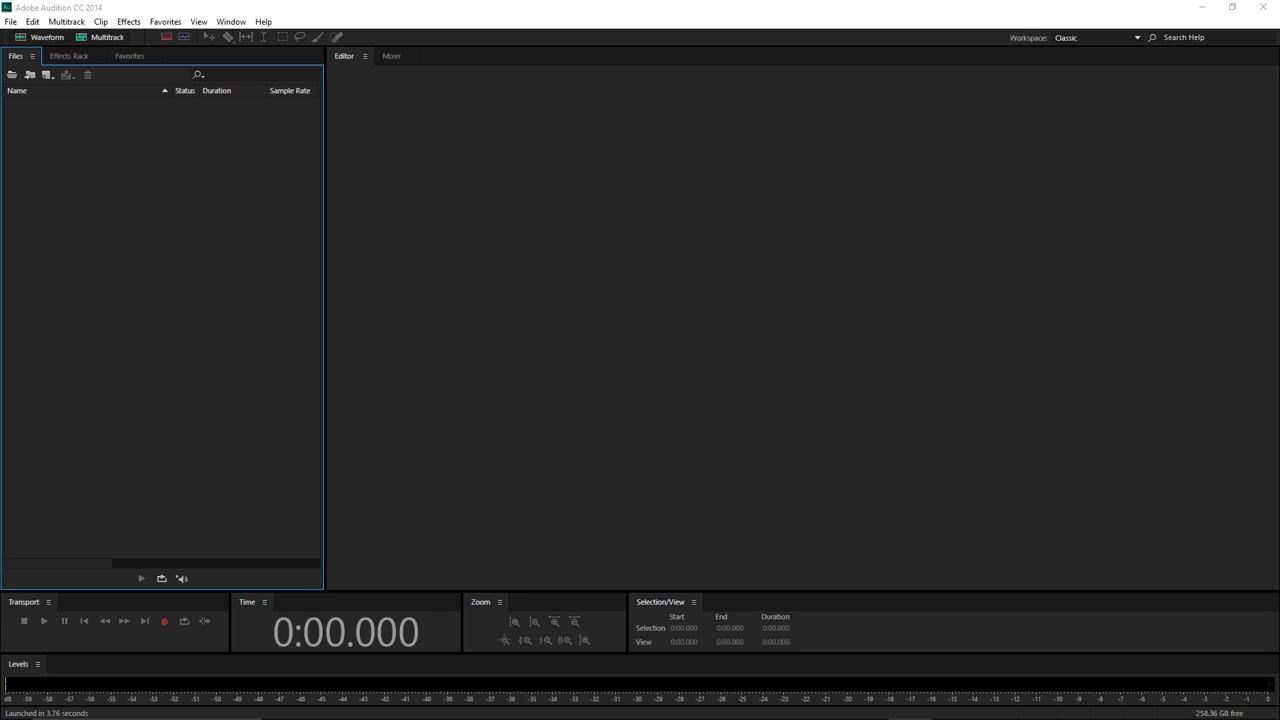
{"action": "left_click_drag", "start_coordinate": [0, 57], "coordinate": [417, 123]}
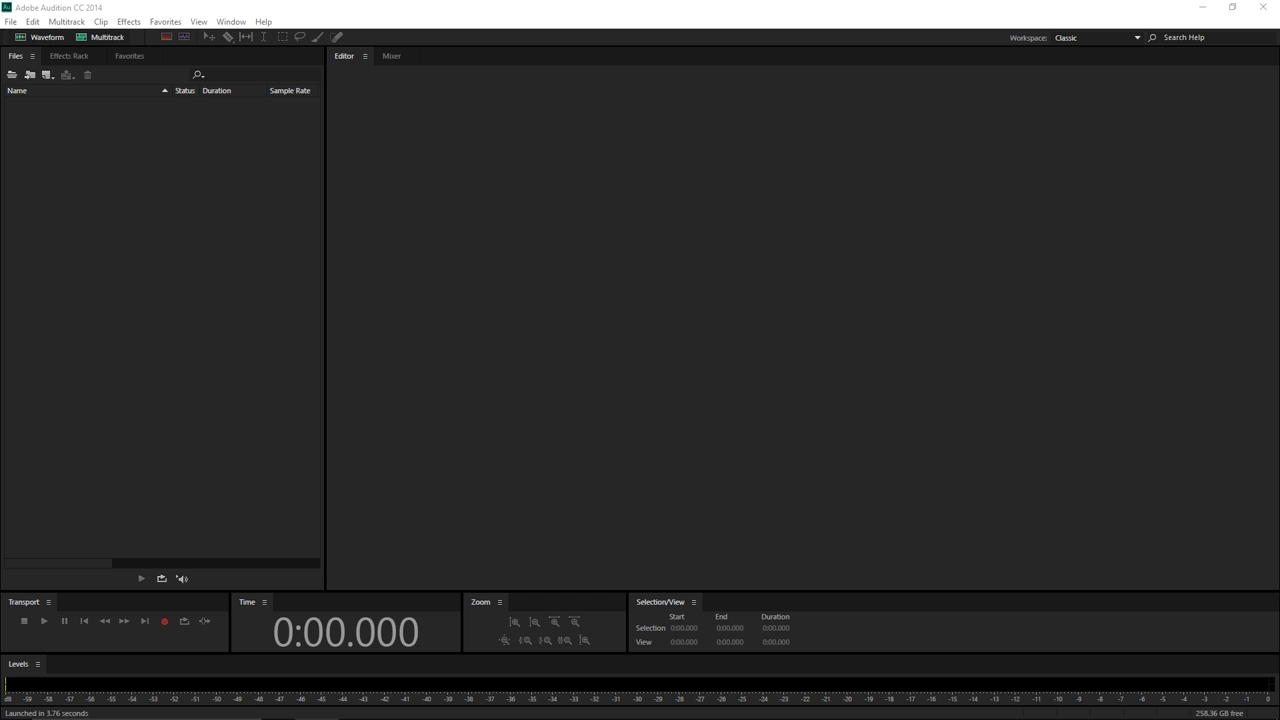
{"action": "left_click_drag", "start_coordinate": [615, 83], "coordinate": [625, 71]}
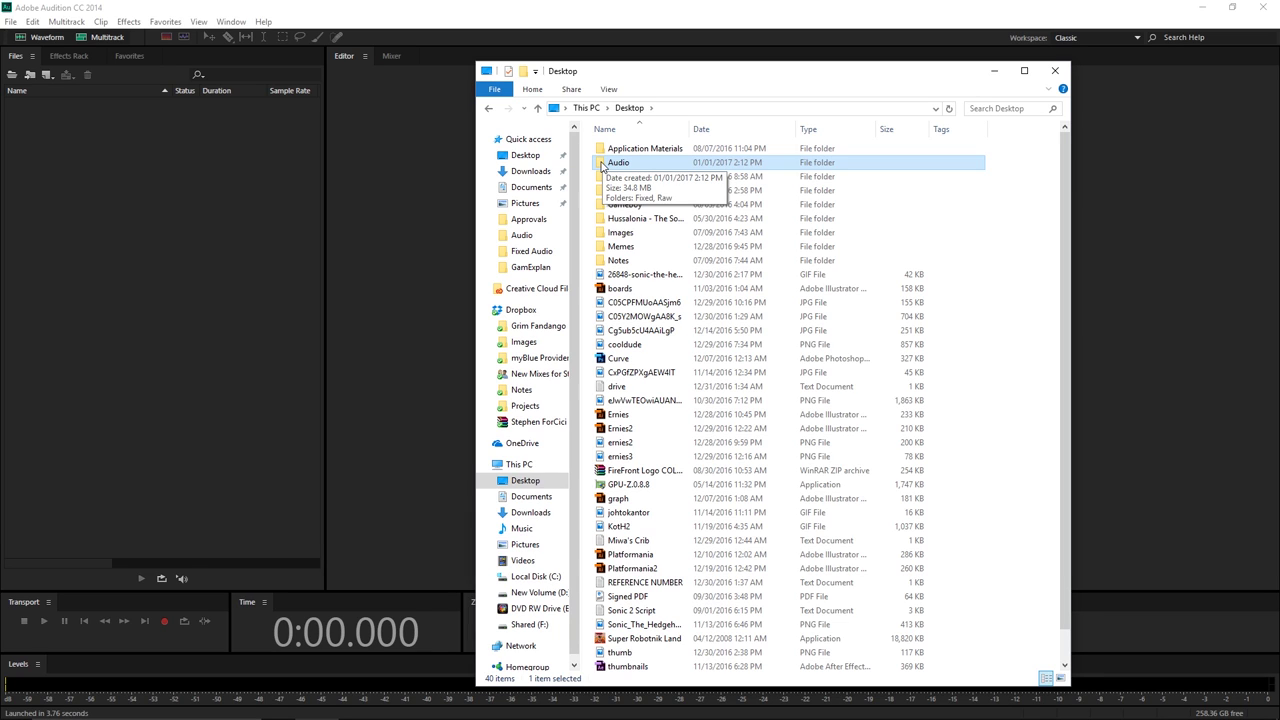
Browse to Desktop\Audio\Raw and bring StephenTutorial.wav into Audition's Files panel.
{"action": "double_click", "coordinate": [603, 164]}
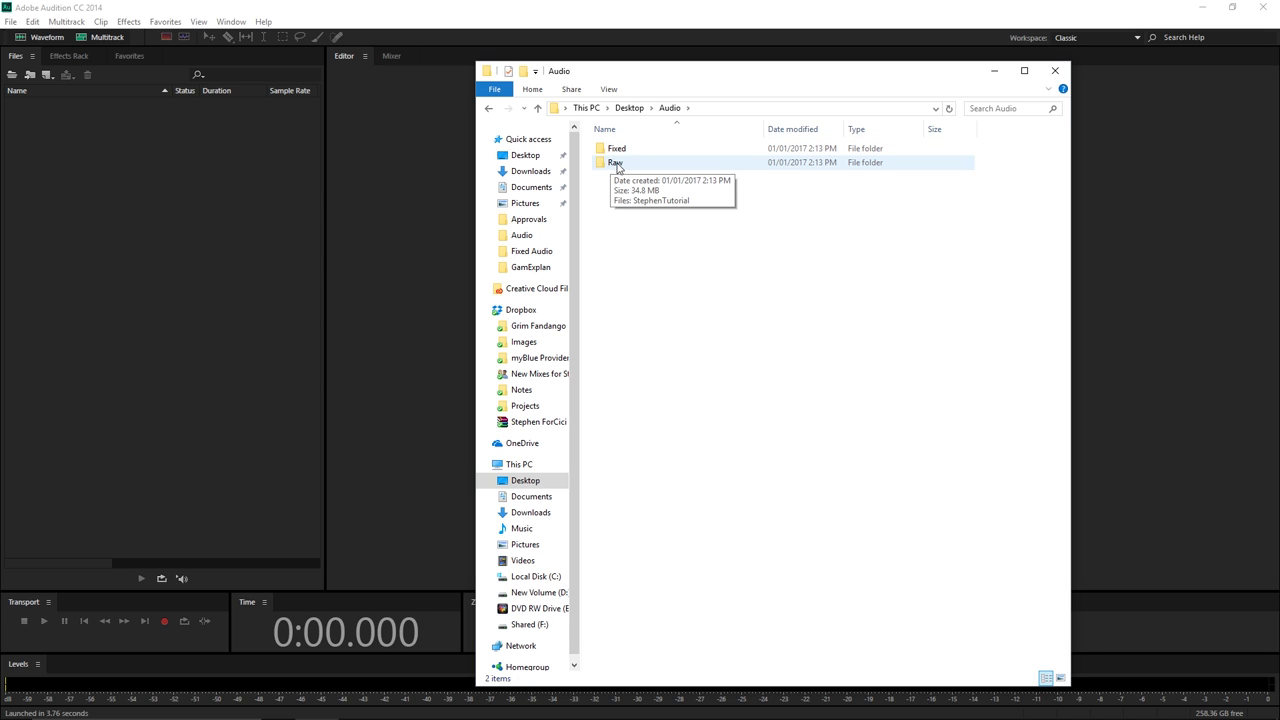
{"action": "double_click", "coordinate": [617, 165]}
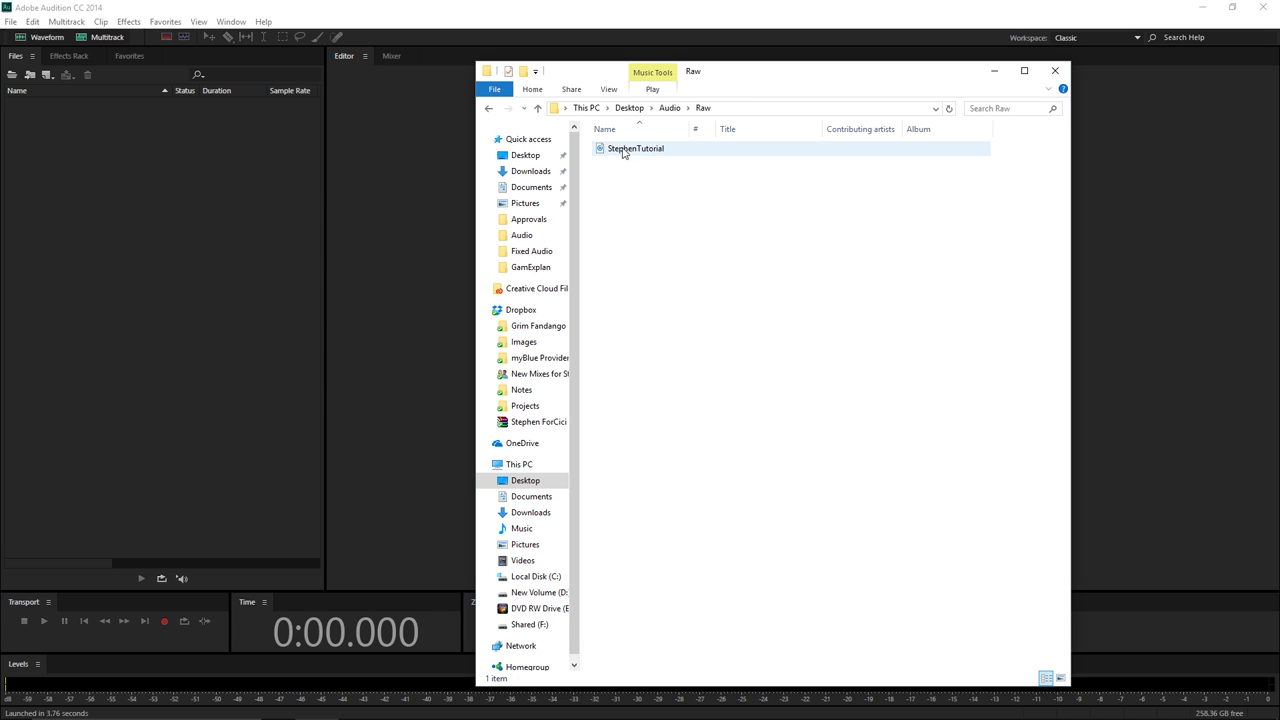
{"action": "left_click", "coordinate": [537, 108]}
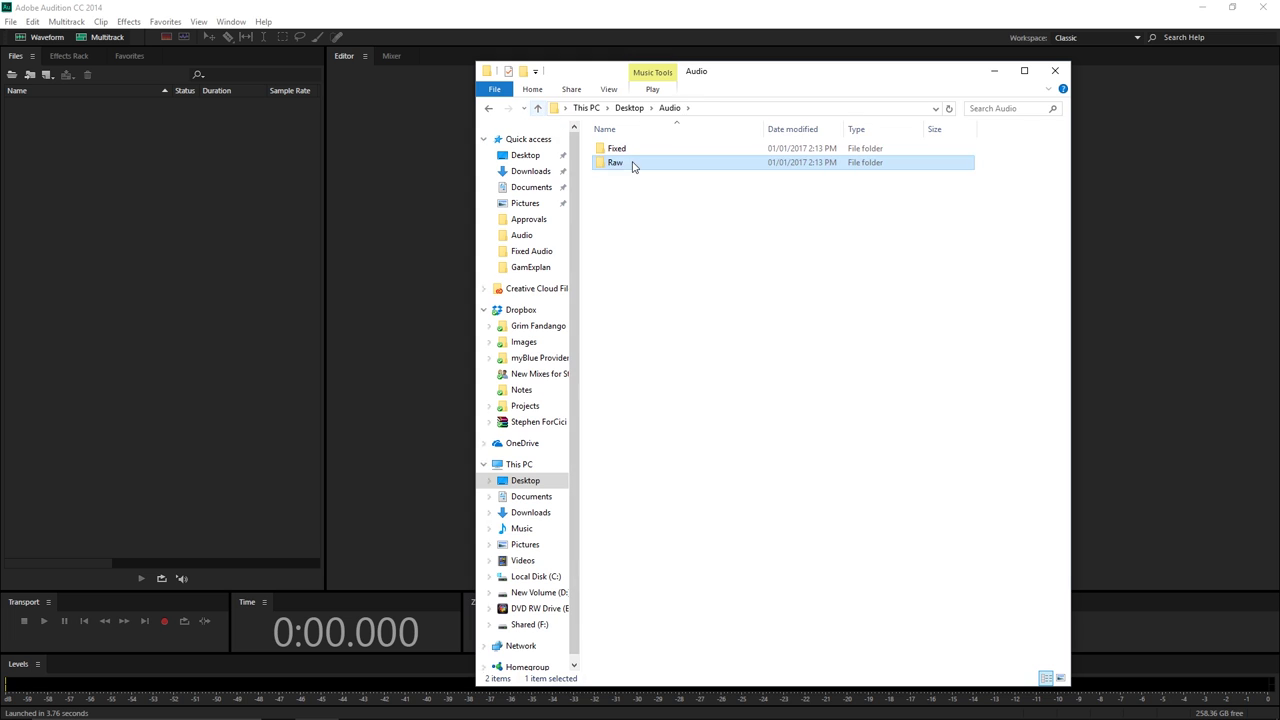
{"action": "double_click", "coordinate": [631, 148]}
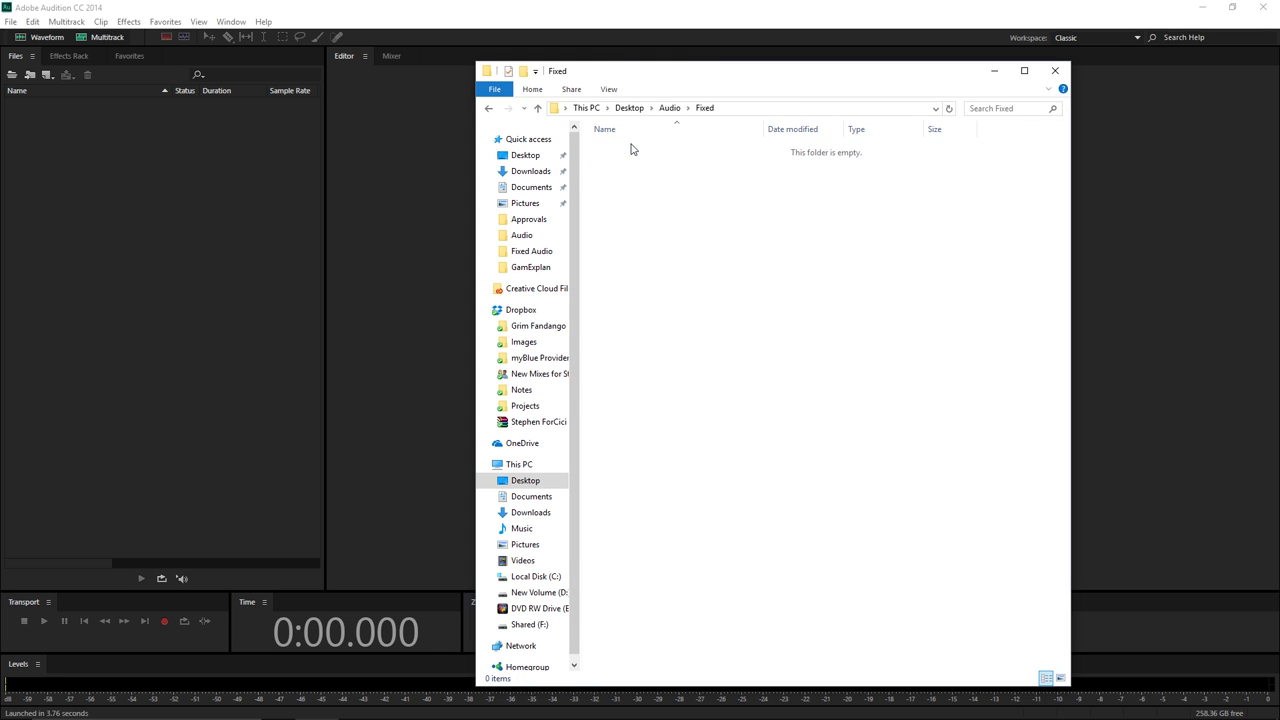
{"action": "left_click", "coordinate": [537, 108]}
{"action": "left_click", "coordinate": [626, 165]}
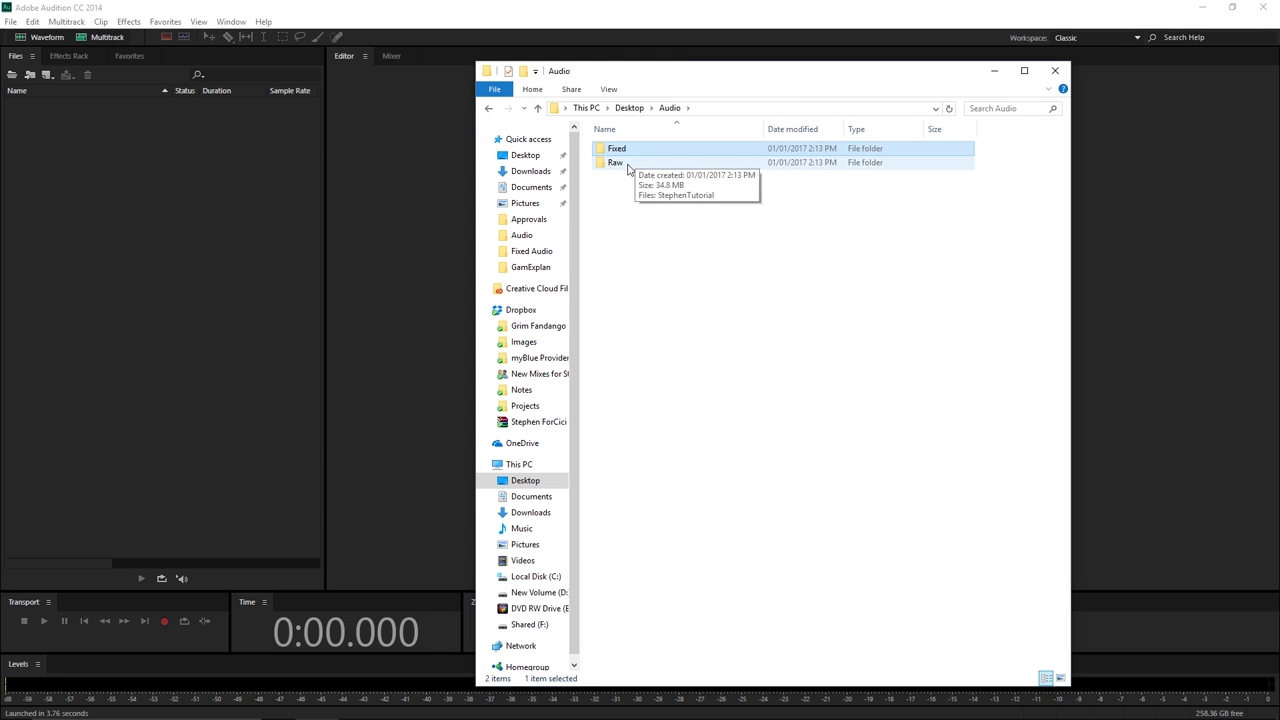
{"action": "double_click", "coordinate": [628, 166]}
{"action": "left_click", "coordinate": [623, 151]}
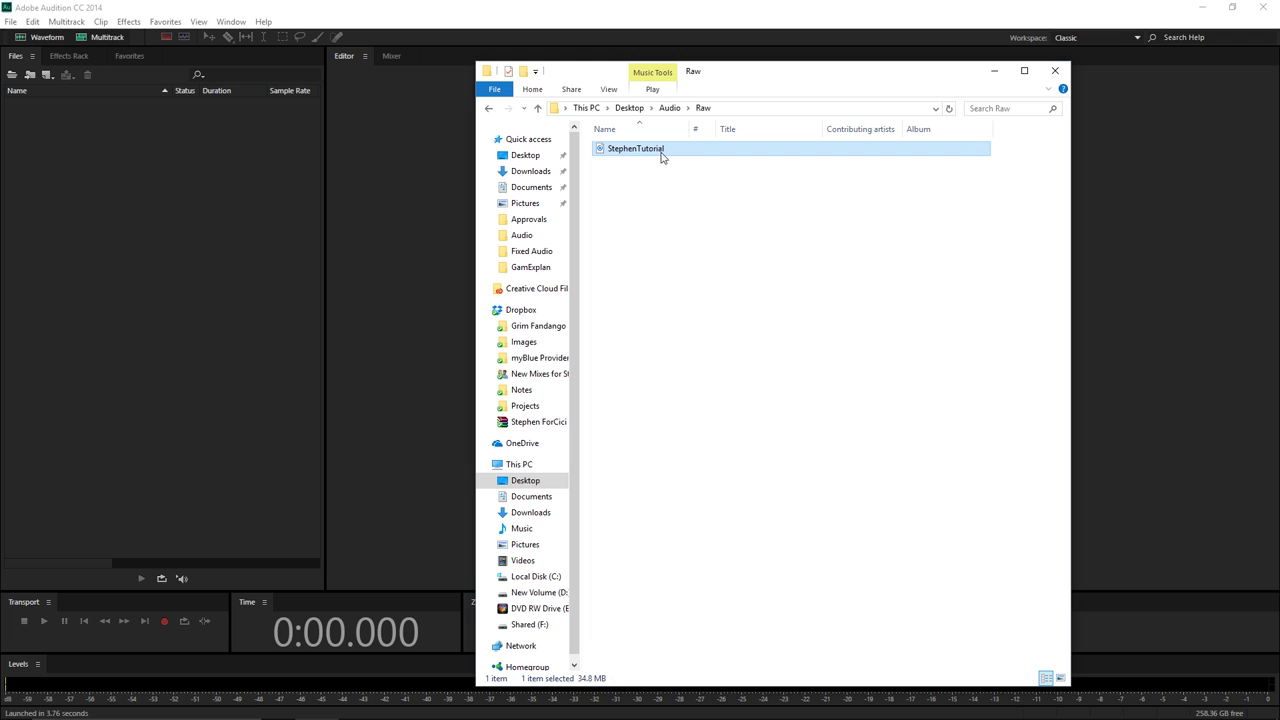
{"action": "left_click_drag", "start_coordinate": [658, 155], "coordinate": [194, 256]}
Open StephenTutorial.wav in the Waveform editor and play it, jumping between spots from 0:21 to 1:00.
{"action": "left_click", "coordinate": [994, 70]}
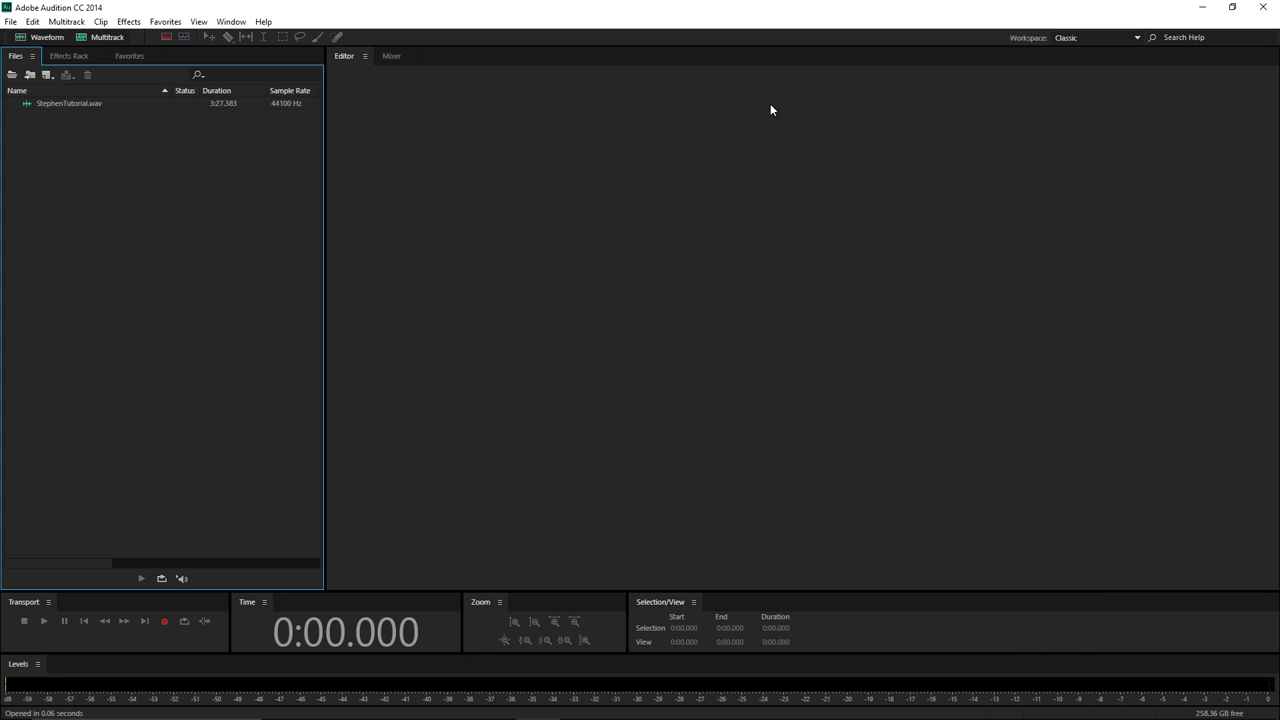
{"action": "double_click", "coordinate": [36, 103]}
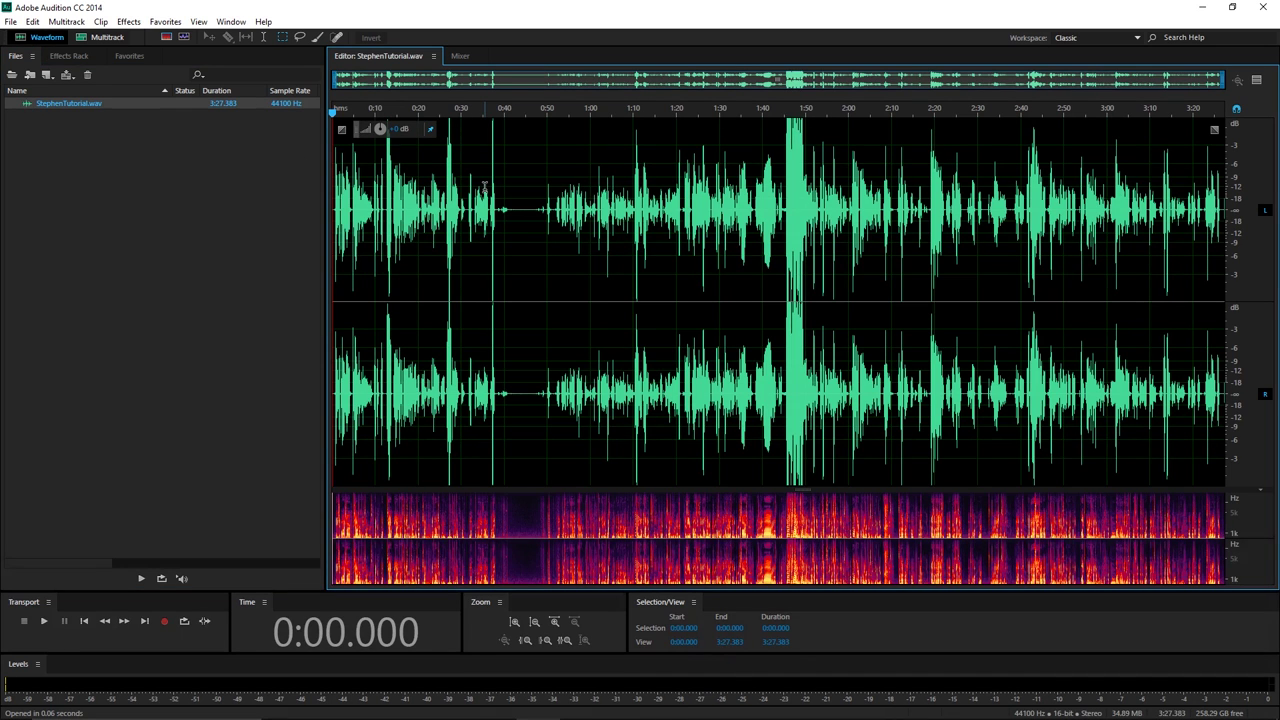
{"action": "key", "text": "space"}
{"action": "left_click", "coordinate": [557, 178]}
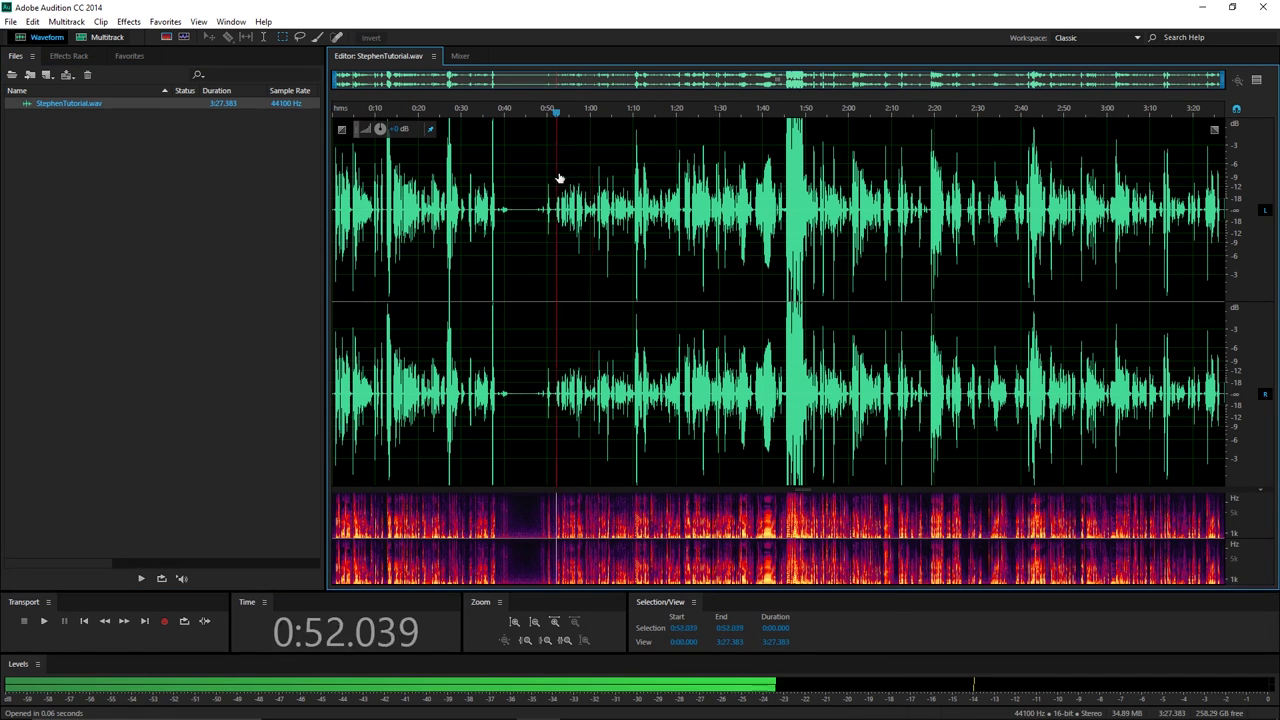
{"action": "left_click", "coordinate": [807, 160]}
{"action": "left_click", "coordinate": [1000, 150]}
{"action": "left_click", "coordinate": [884, 166]}
{"action": "left_click", "coordinate": [583, 168]}
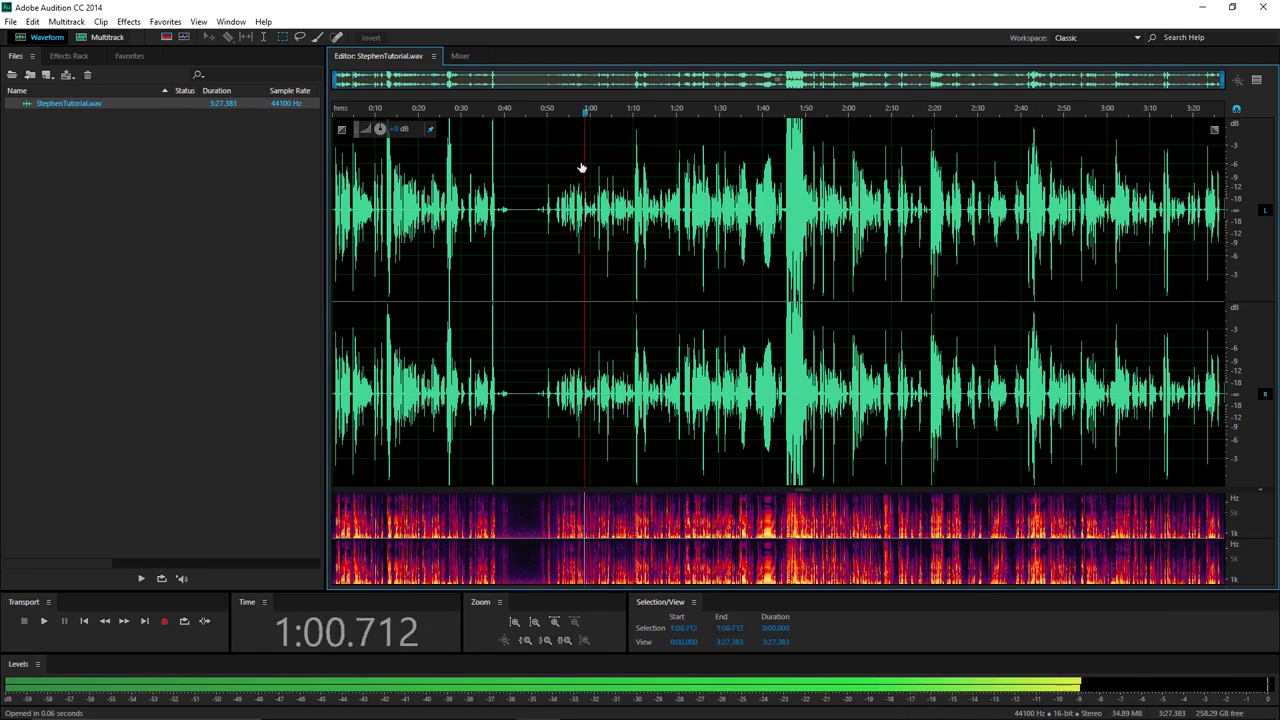
{"action": "left_click", "coordinate": [420, 158]}
{"action": "key", "text": "space"}
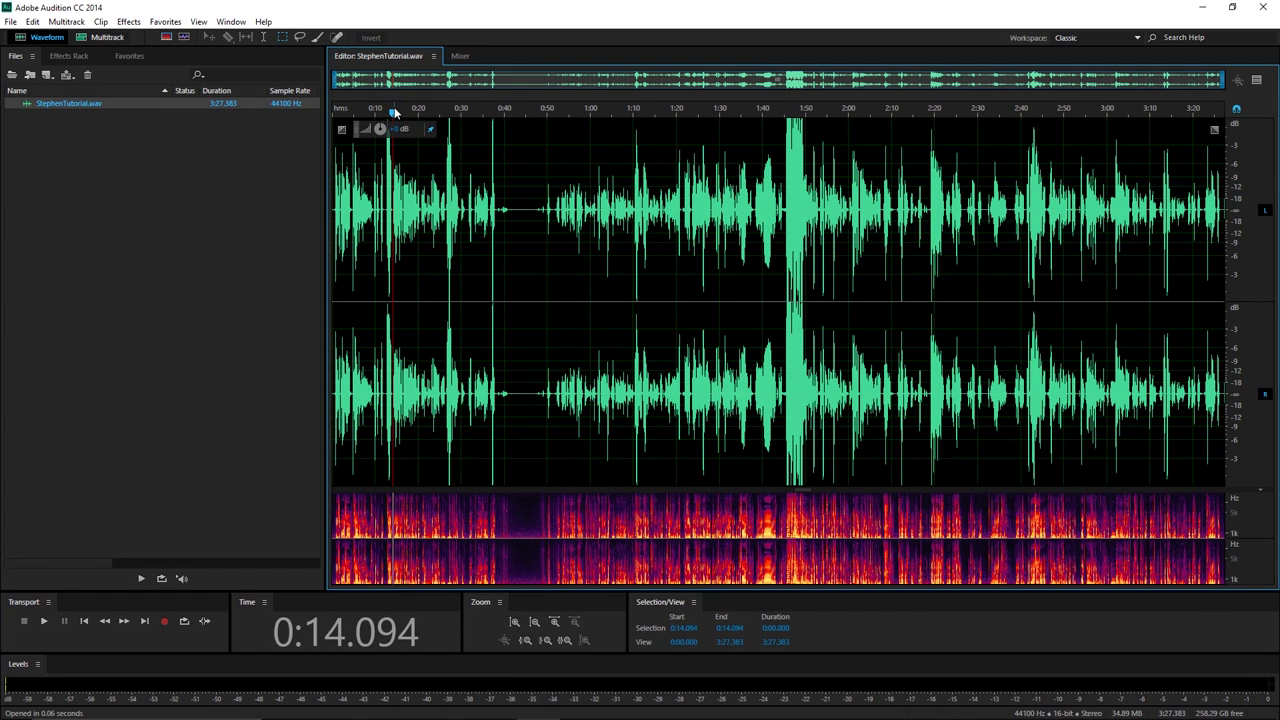
Scrub the playhead from the start through the 0:35–0:38 region.
{"action": "left_click_drag", "start_coordinate": [395, 113], "coordinate": [334, 112]}
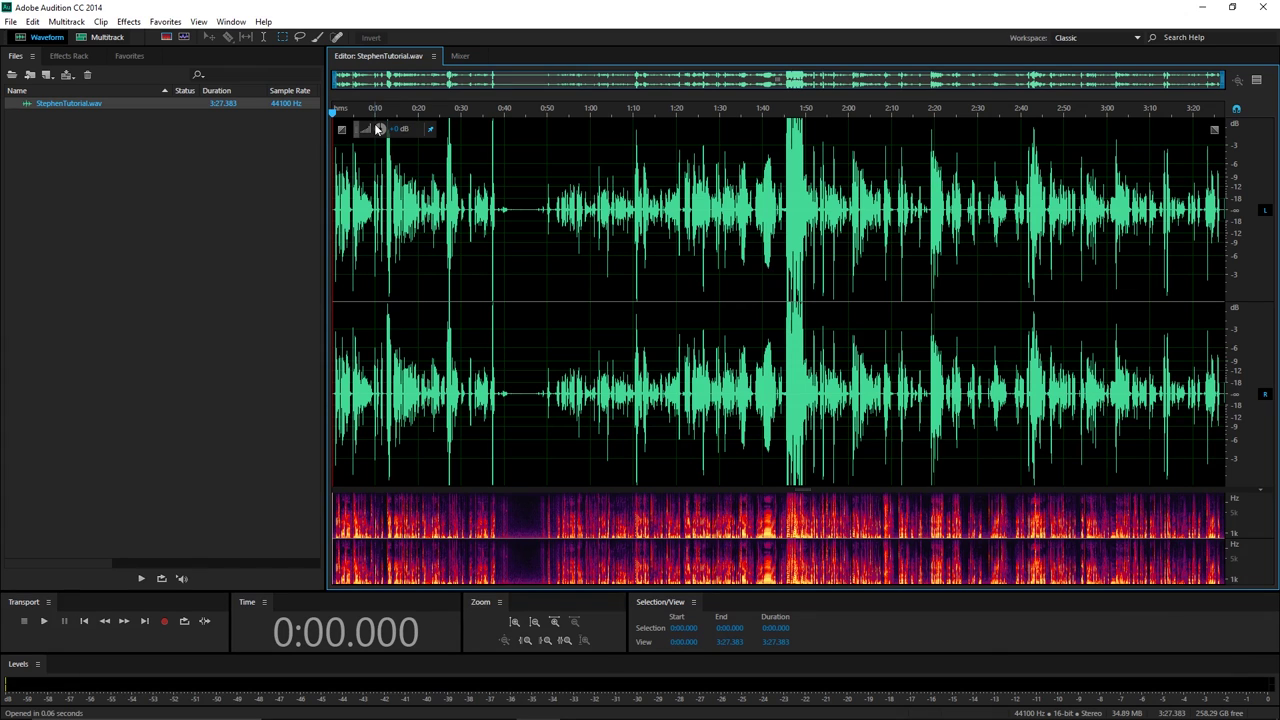
{"action": "left_click_drag", "start_coordinate": [477, 113], "coordinate": [510, 114]}
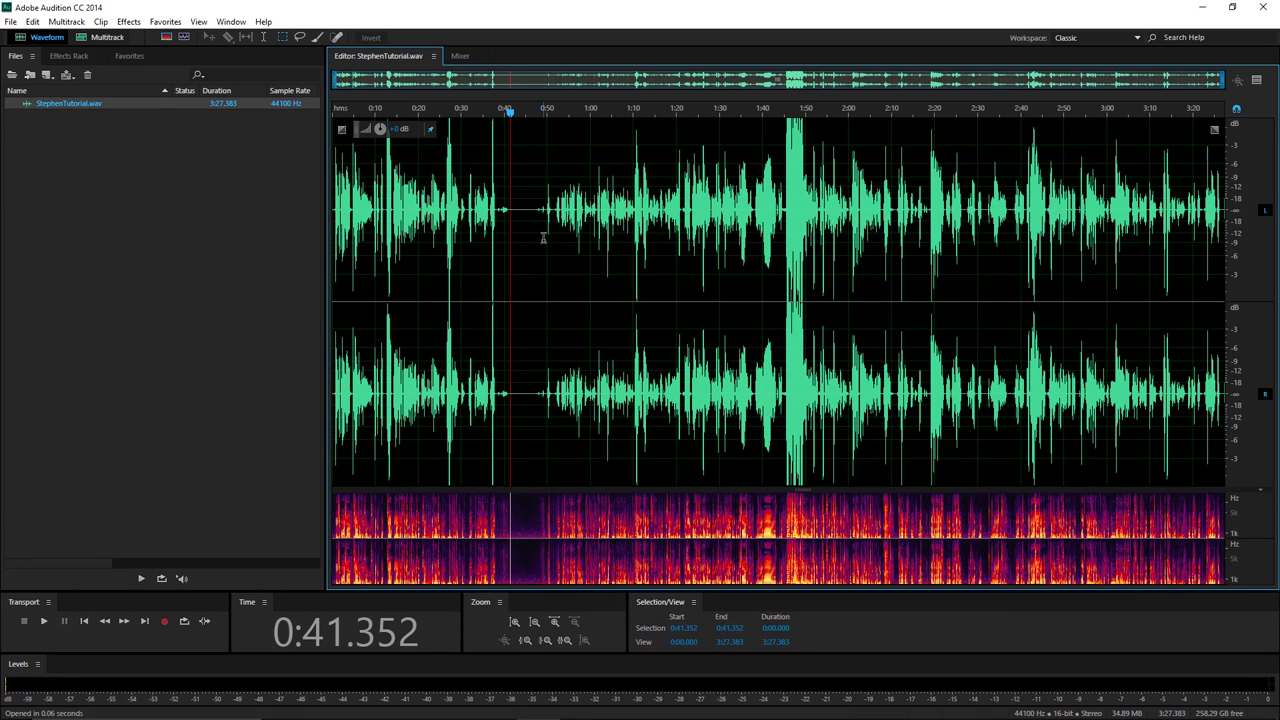
{"action": "scroll", "coordinate": [543, 238], "scroll_direction": "up", "scroll_amount": 5}
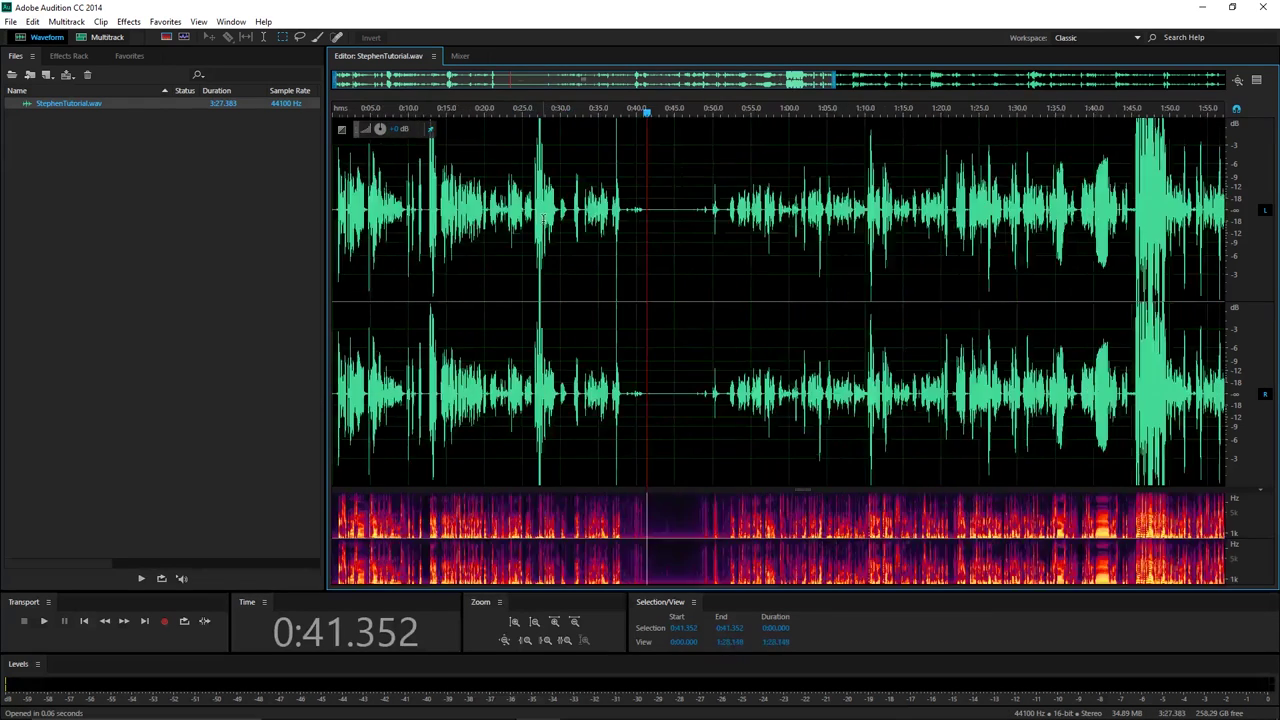
{"action": "scroll", "coordinate": [506, 113], "scroll_direction": "down", "scroll_amount": 5}
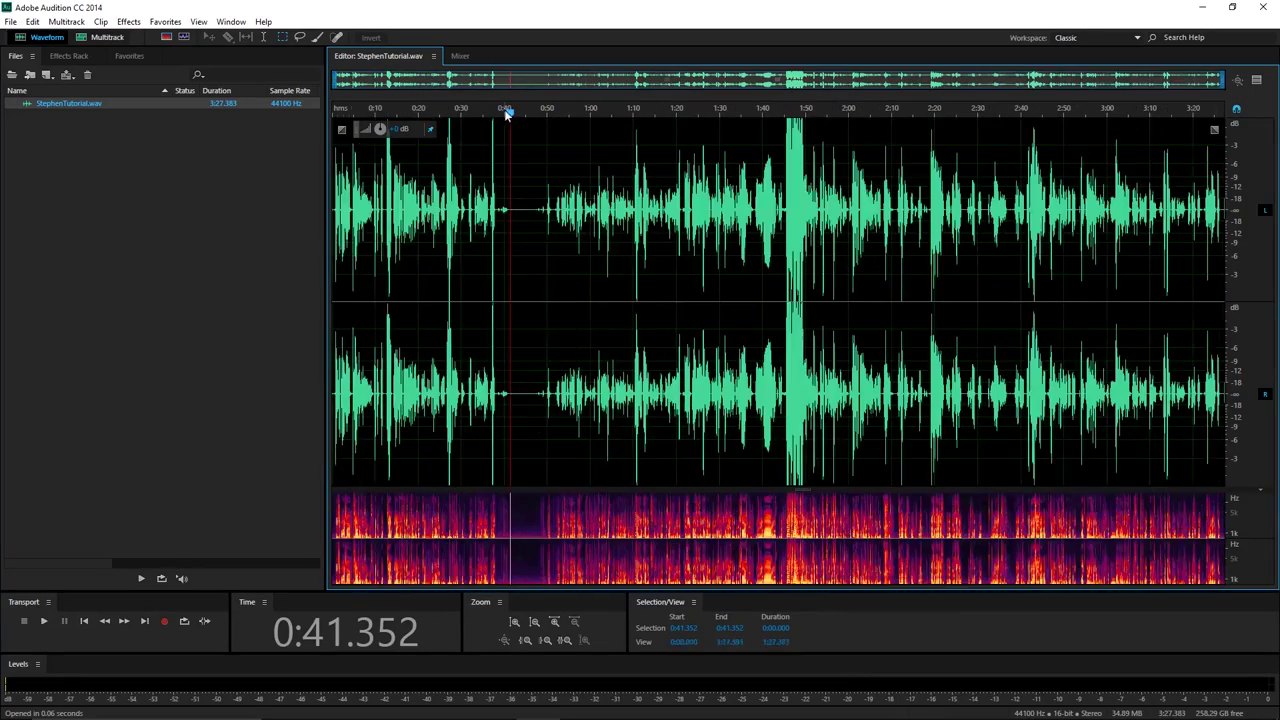
Play from the file's start and zoom the waveform to its first ~1.6 seconds.
{"action": "key", "text": "Home"}
{"action": "key", "text": "space"}
{"action": "key", "text": "space"}
{"action": "scroll", "coordinate": [385, 171], "scroll_direction": "up", "scroll_amount": 10}
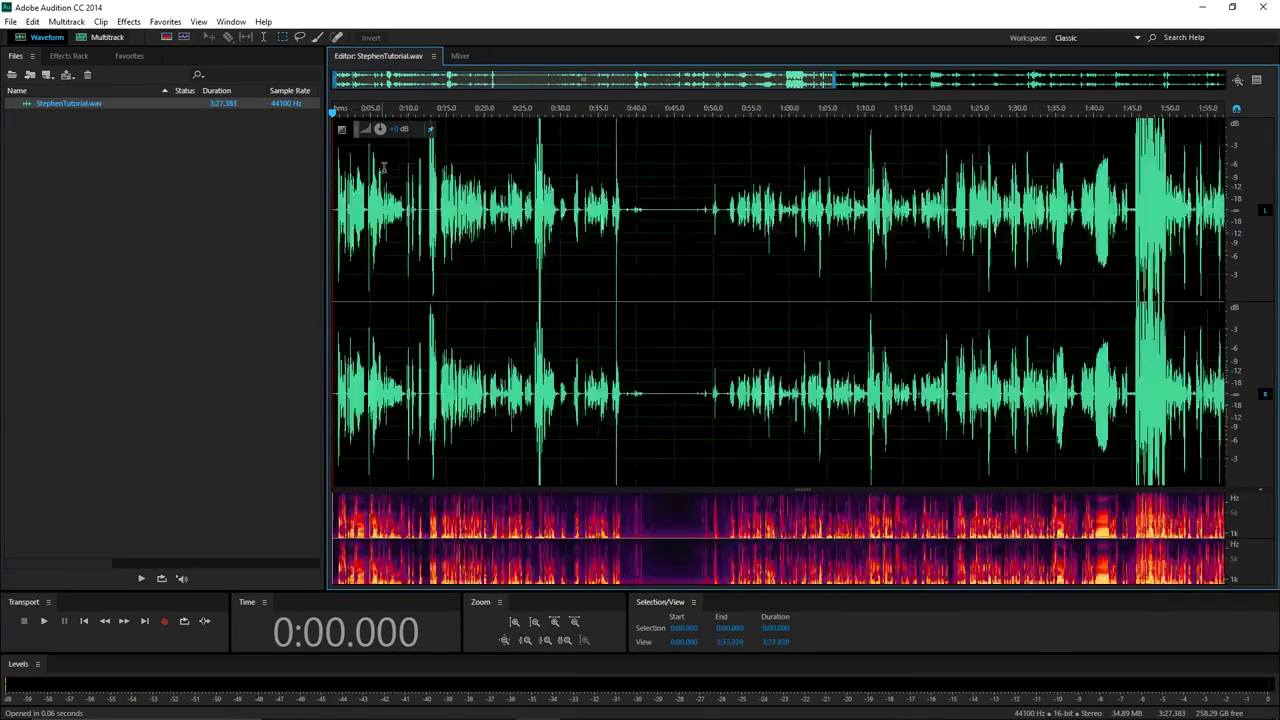
{"action": "scroll", "coordinate": [420, 237], "scroll_direction": "up", "scroll_amount": 3}
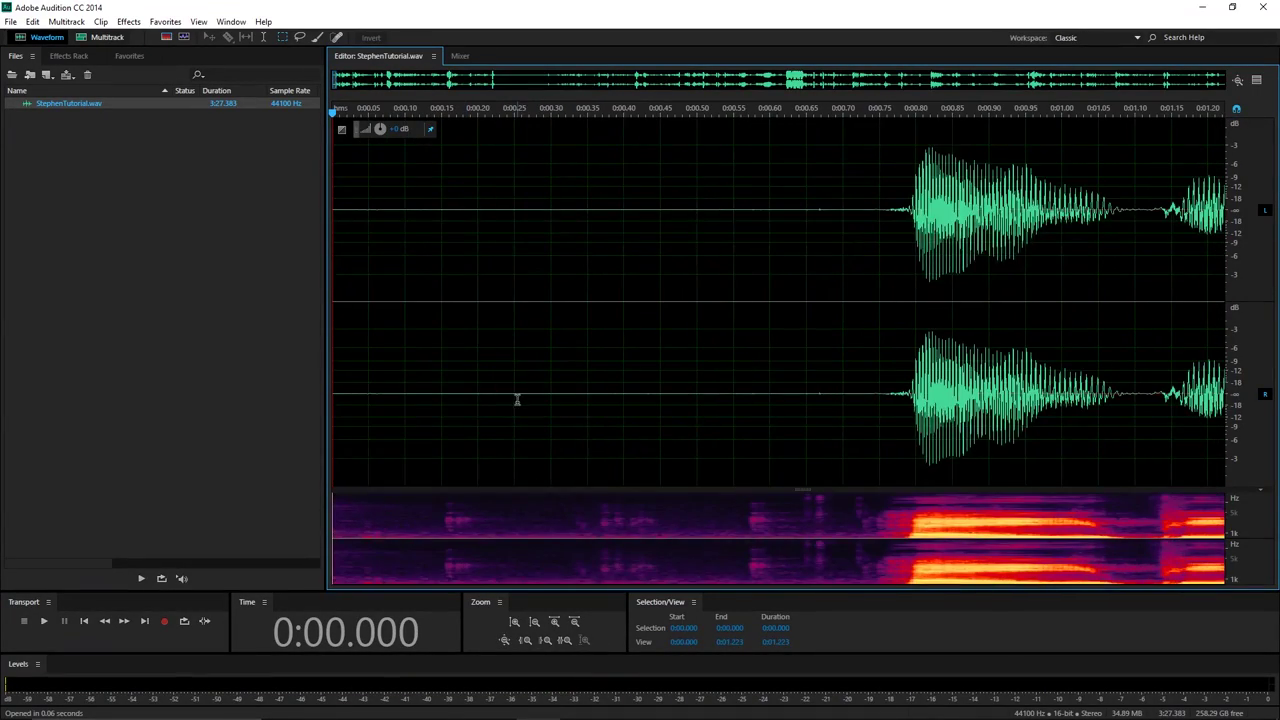
{"action": "scroll", "coordinate": [517, 397], "scroll_direction": "down", "scroll_amount": 1}
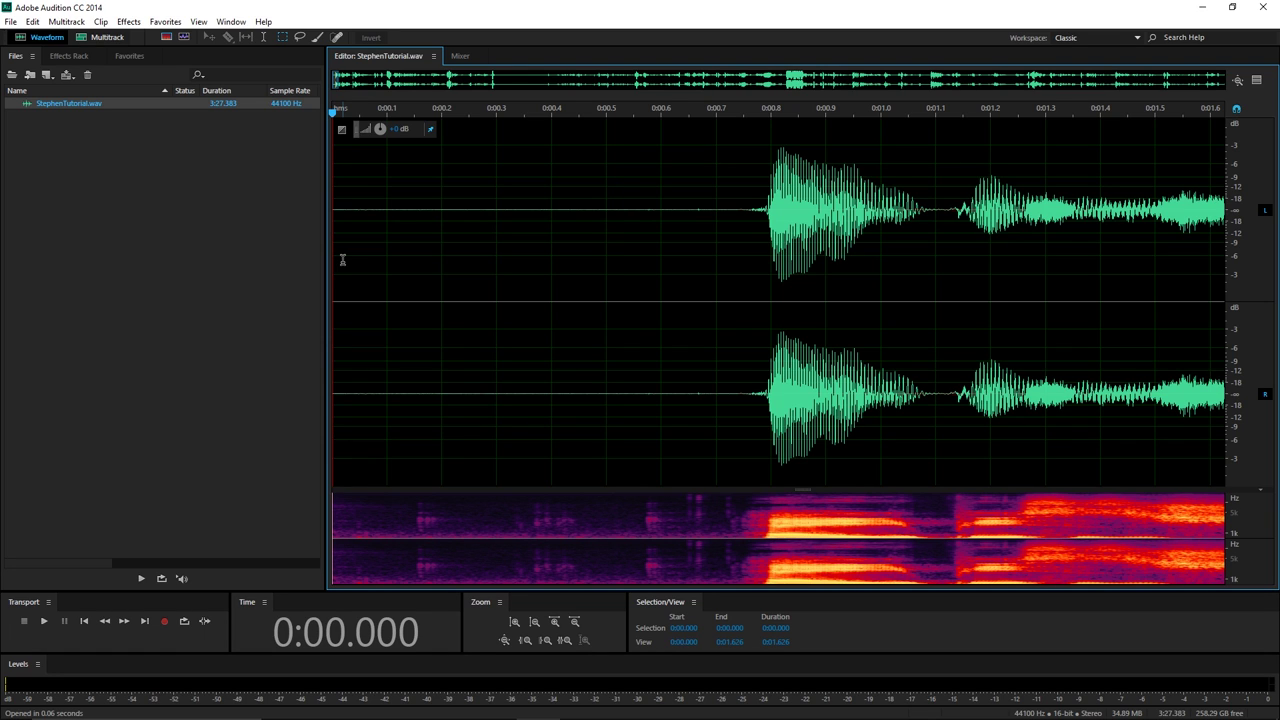
{"action": "left_click", "coordinate": [460, 347]}
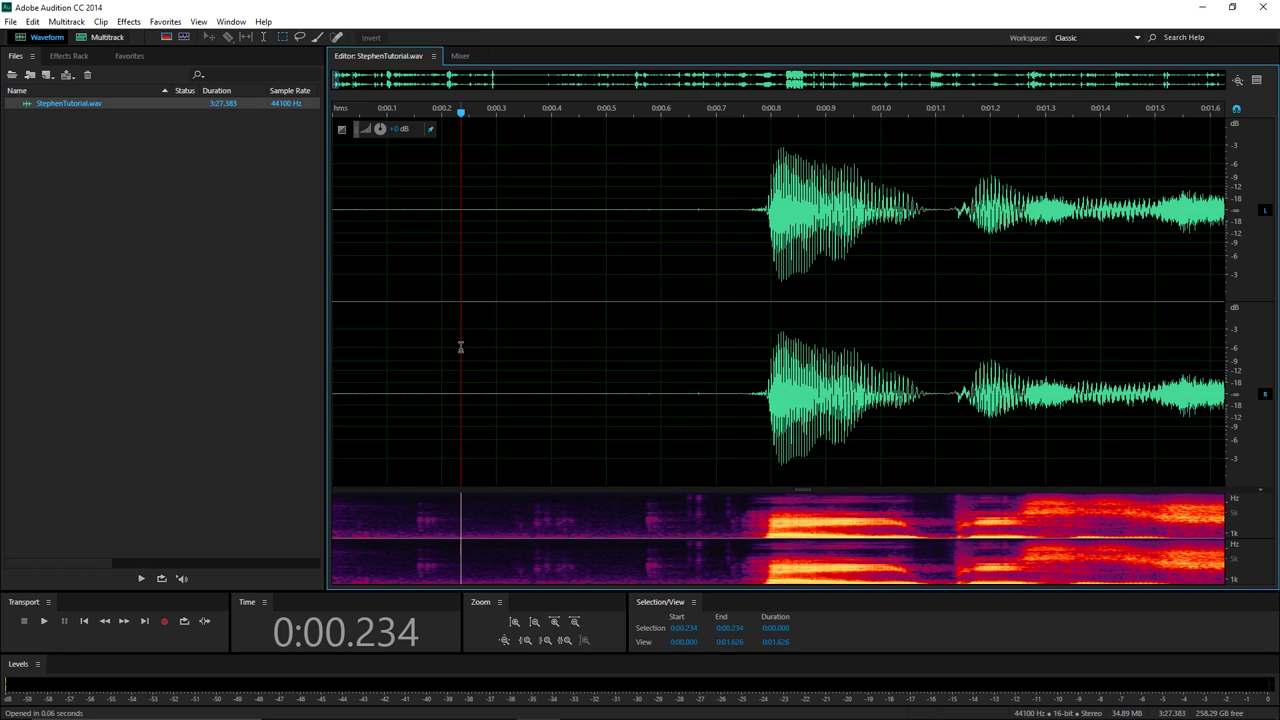
{"action": "left_click", "coordinate": [448, 334]}
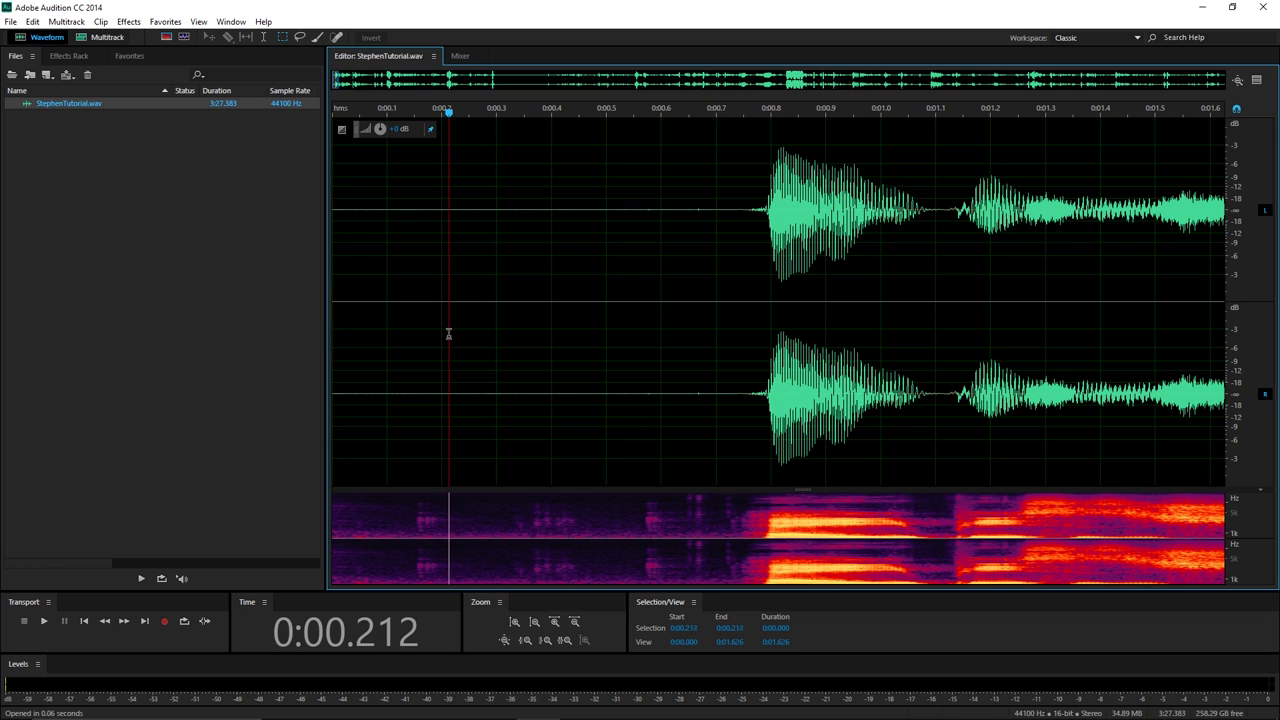
{"action": "left_click", "coordinate": [340, 313]}
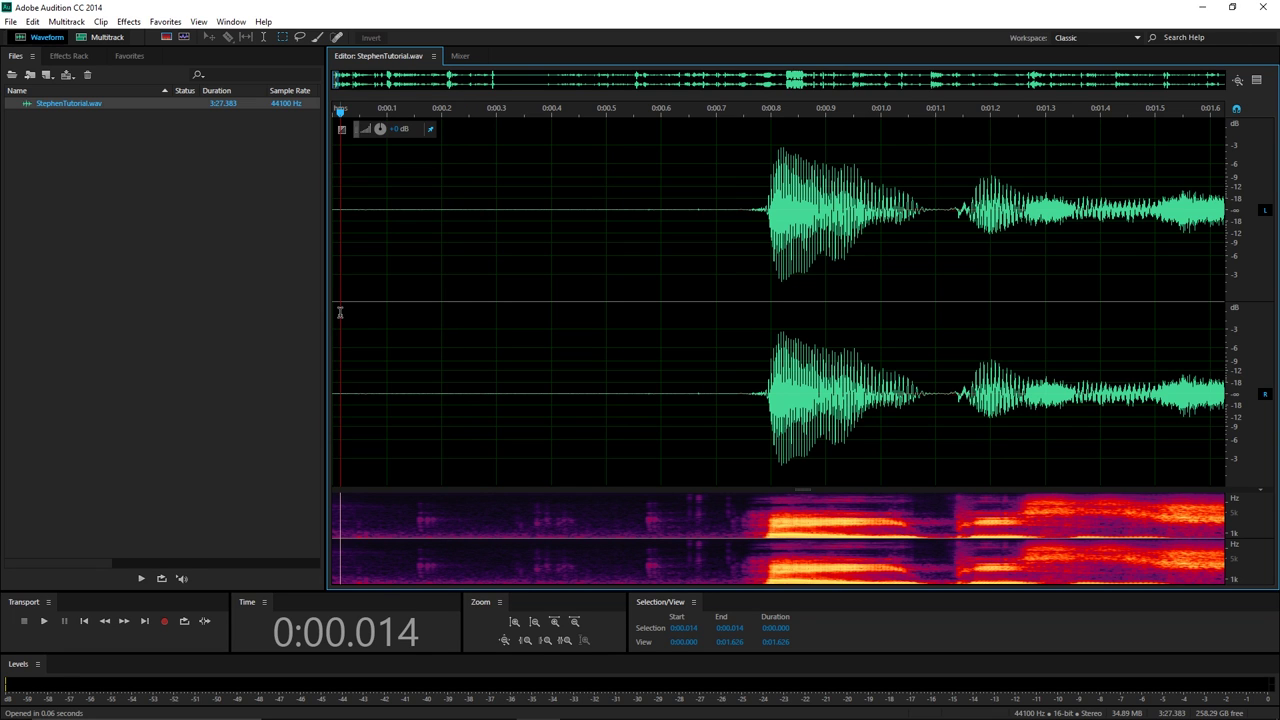
{"action": "key", "text": "space"}
{"action": "key", "text": "space"}
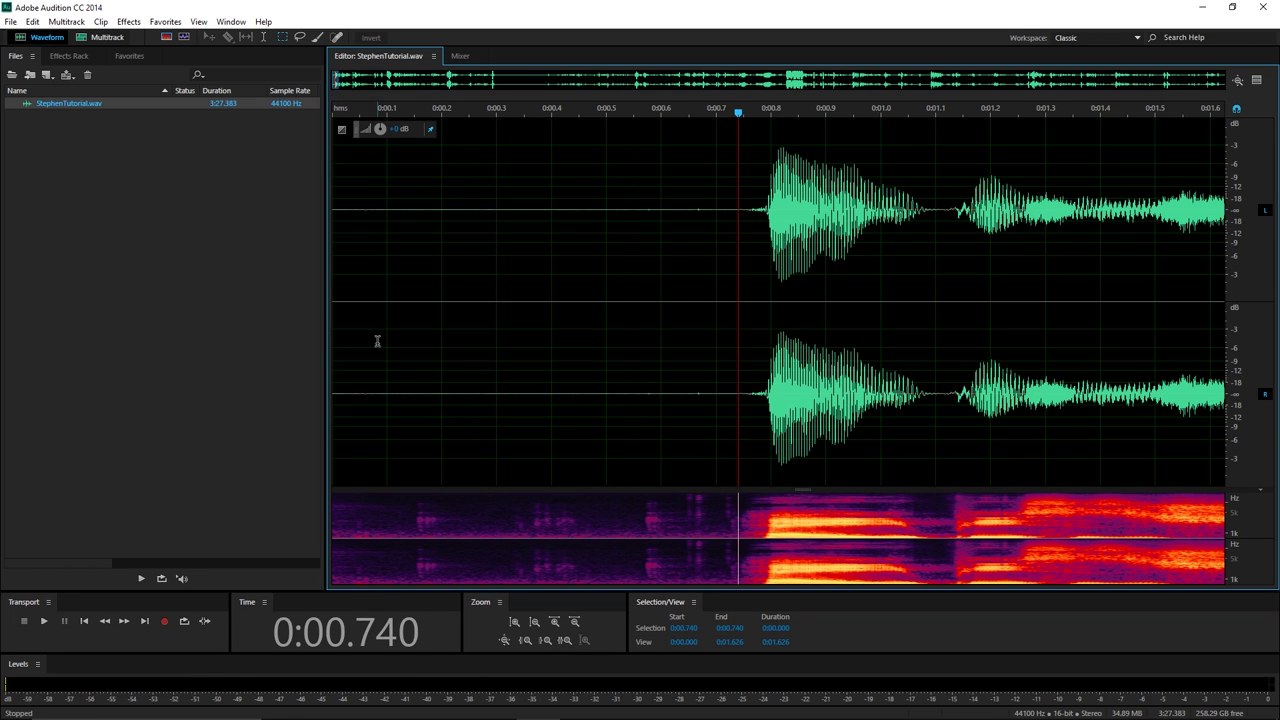
{"action": "left_click", "coordinate": [378, 341]}
{"action": "key", "text": "space"}
{"action": "key", "text": "space"}
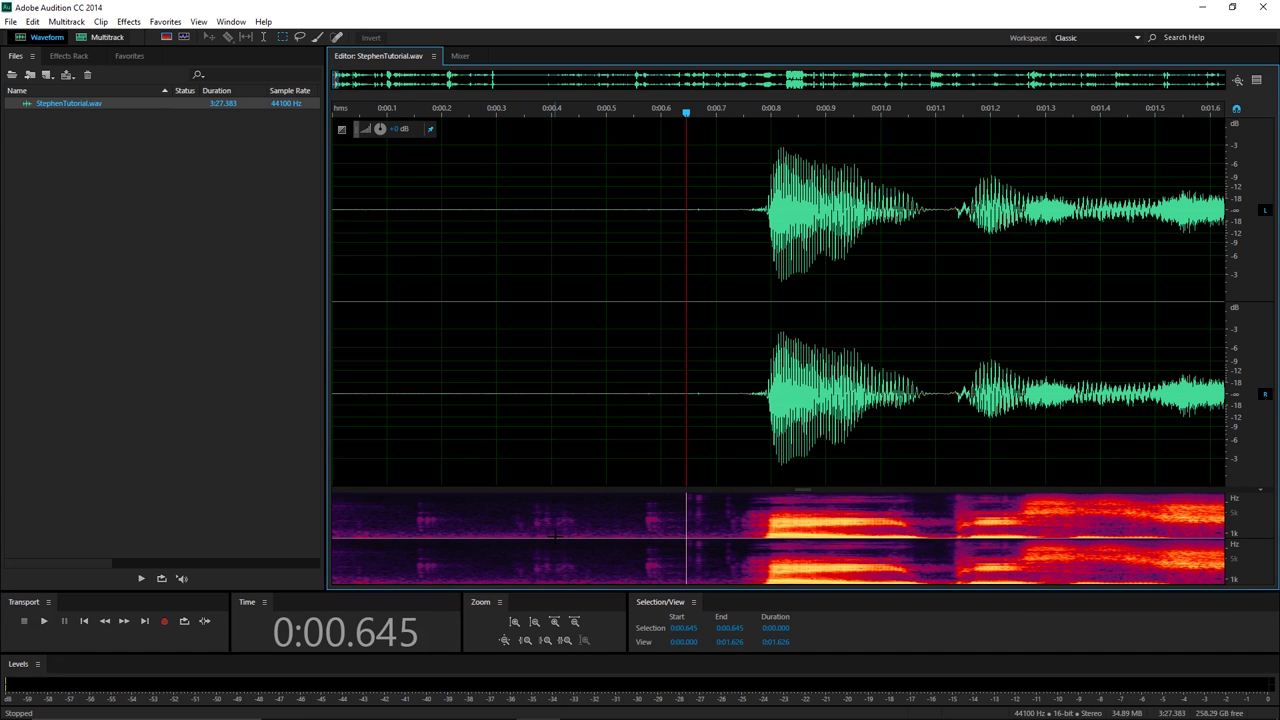
{"action": "scroll", "coordinate": [556, 534], "scroll_direction": "down", "scroll_amount": 5}
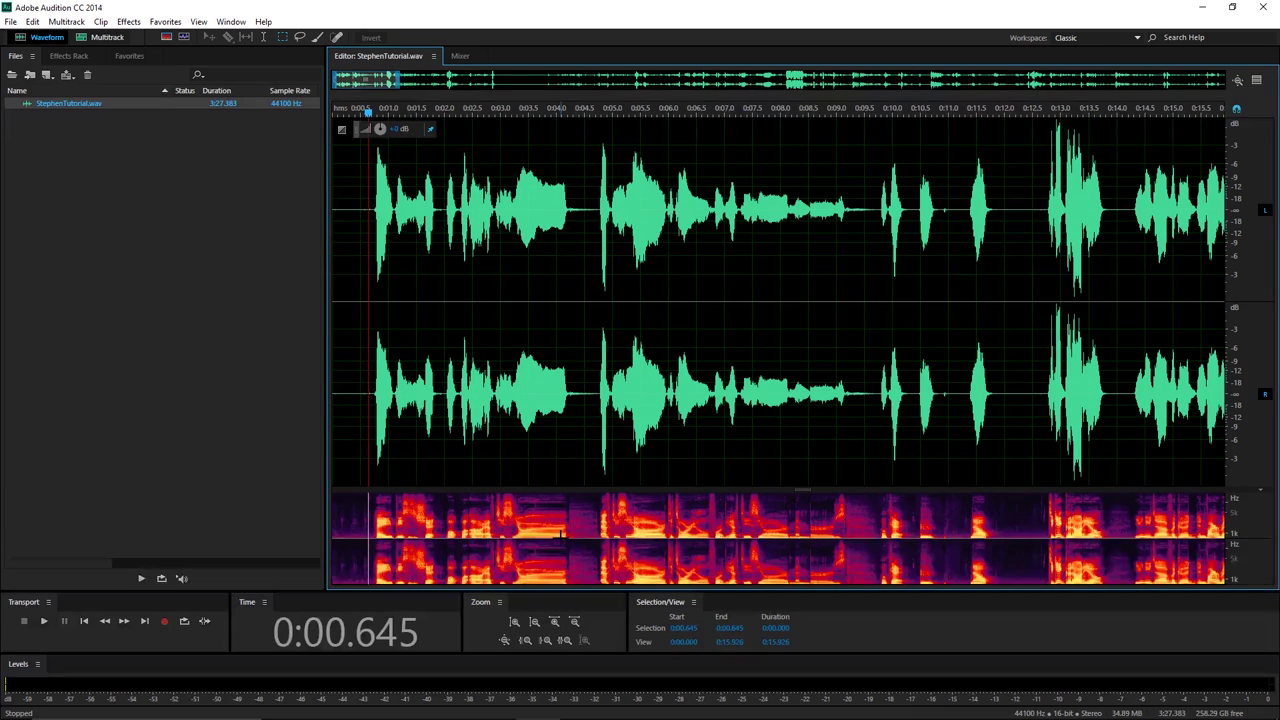
{"action": "left_click", "coordinate": [999, 110]}
{"action": "scroll", "coordinate": [999, 112], "scroll_direction": "up", "scroll_amount": 5}
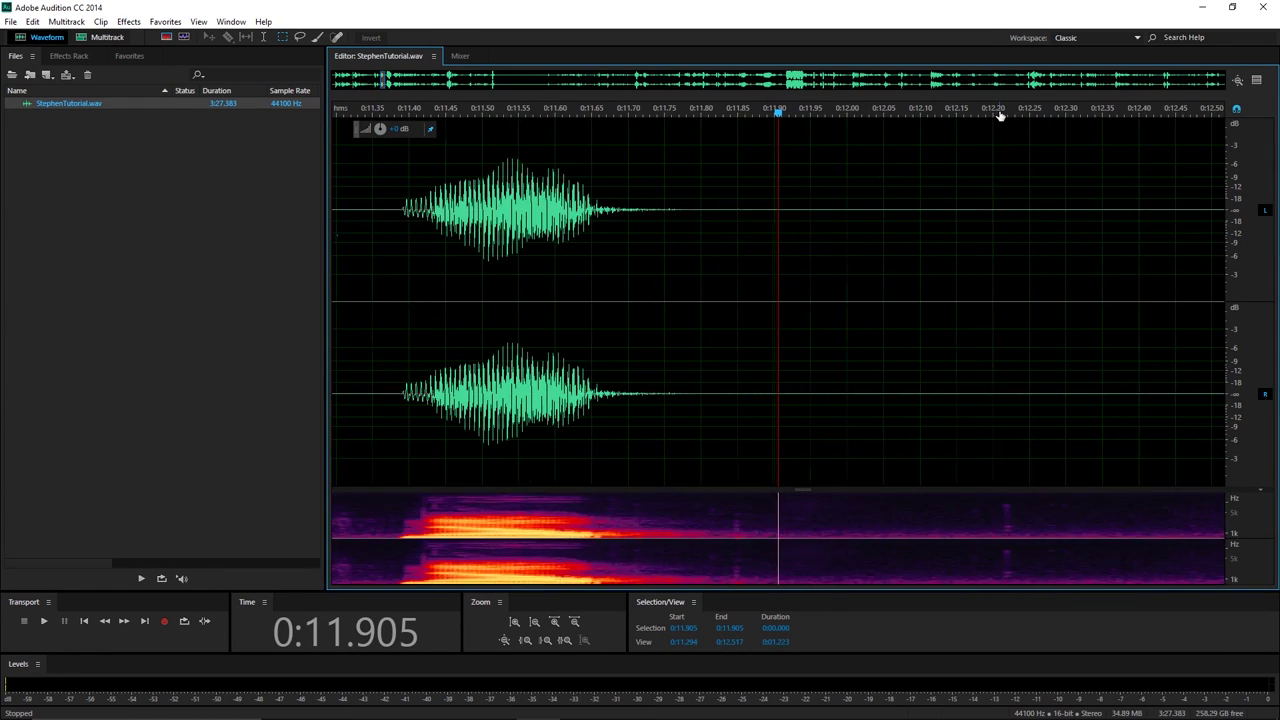
{"action": "left_click", "coordinate": [716, 516]}
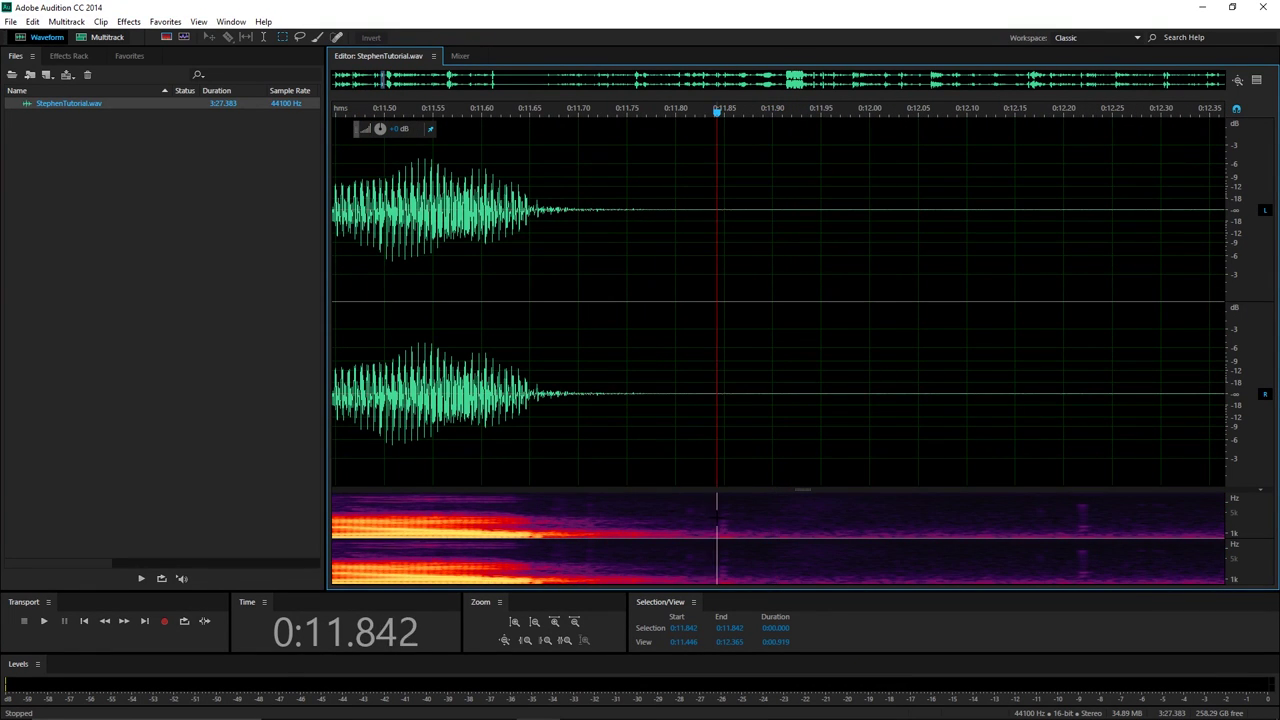
{"action": "key", "text": "space"}
{"action": "key", "text": "space"}
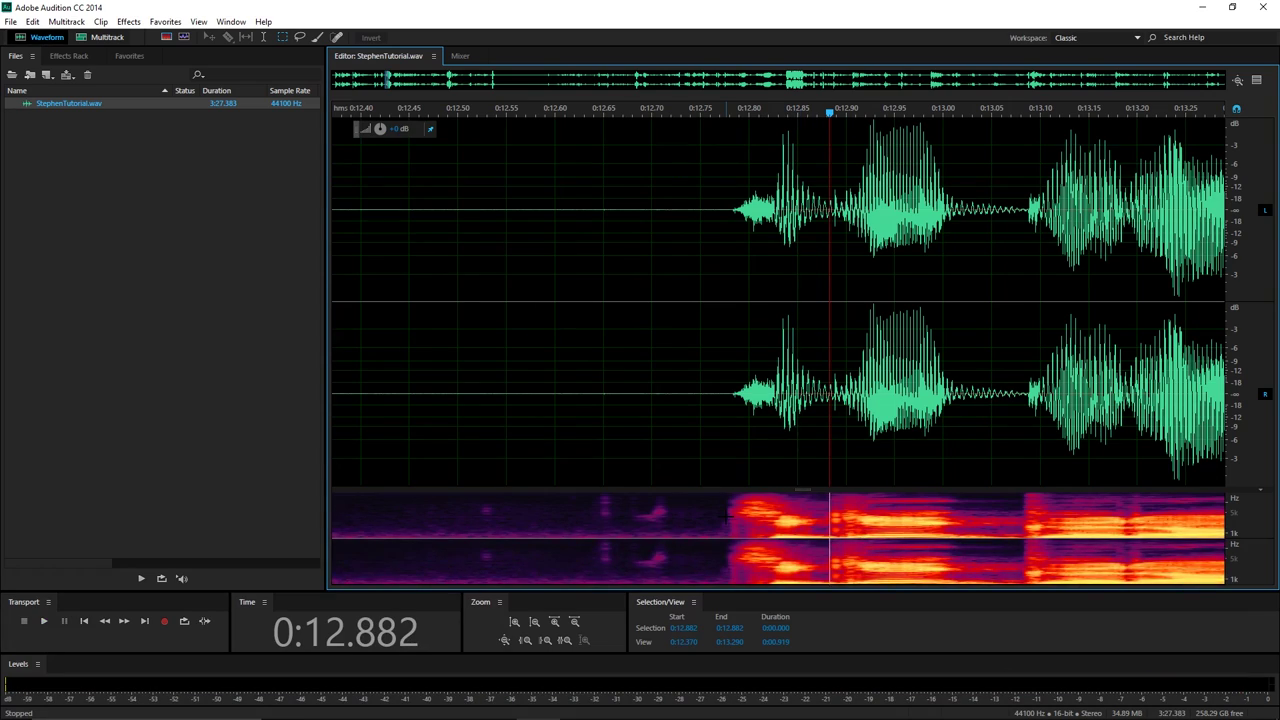
{"action": "scroll", "coordinate": [790, 500], "scroll_direction": "down", "scroll_amount": 5}
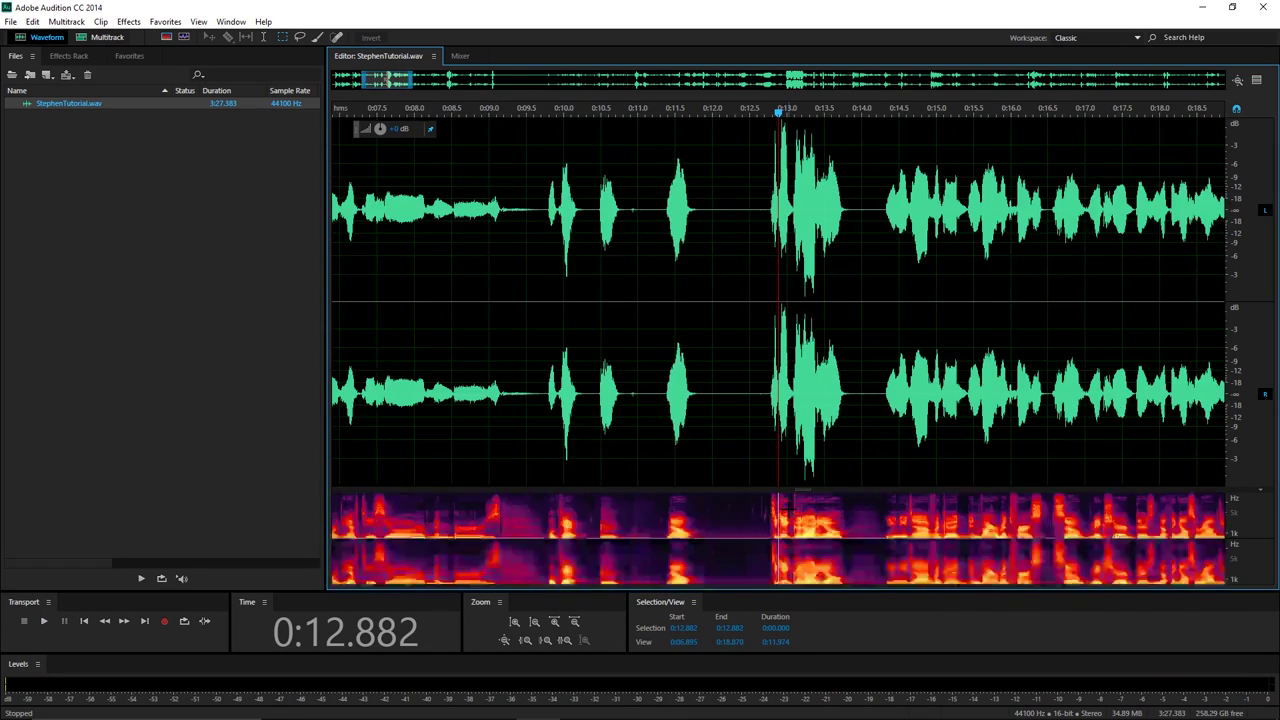
{"action": "scroll", "coordinate": [785, 510], "scroll_direction": "down", "scroll_amount": 5}
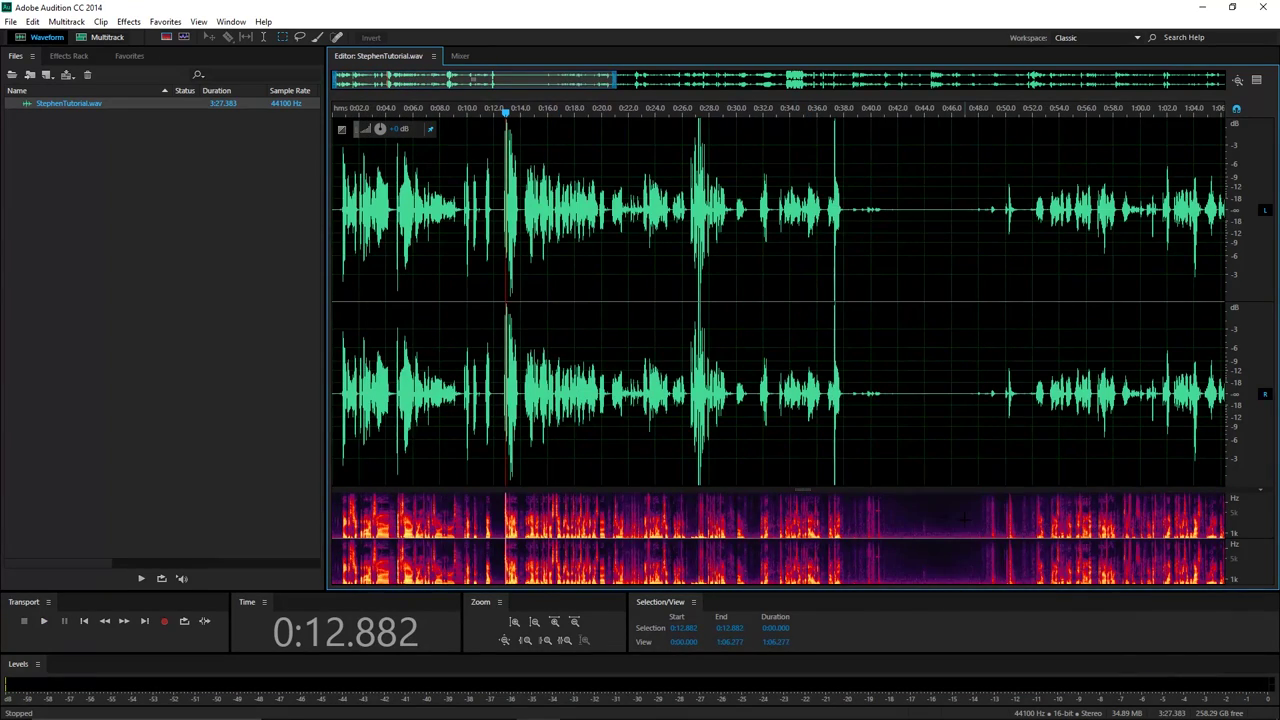
{"action": "left_click", "coordinate": [936, 111]}
{"action": "scroll", "coordinate": [942, 143], "scroll_direction": "up", "scroll_amount": 1}
{"action": "scroll", "coordinate": [942, 143], "scroll_direction": "up", "scroll_amount": 4}
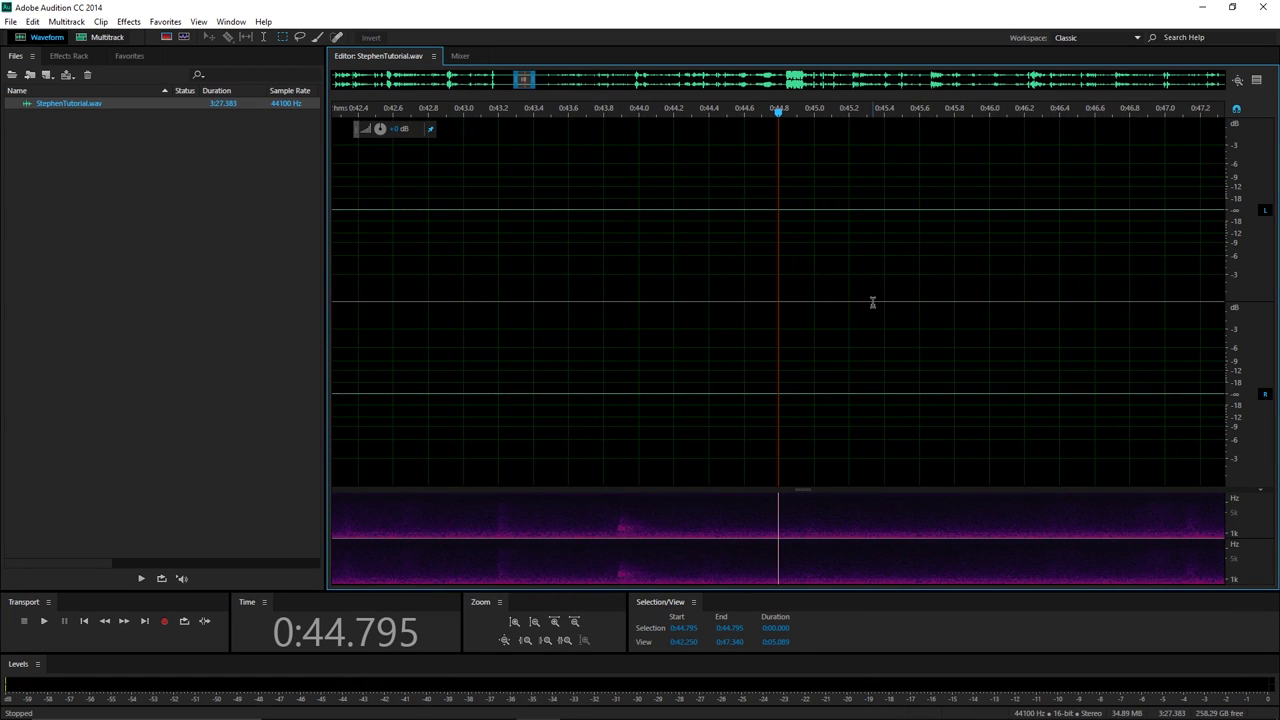
{"action": "scroll", "coordinate": [873, 297], "scroll_direction": "down", "scroll_amount": 1}
{"action": "left_click", "coordinate": [709, 511]}
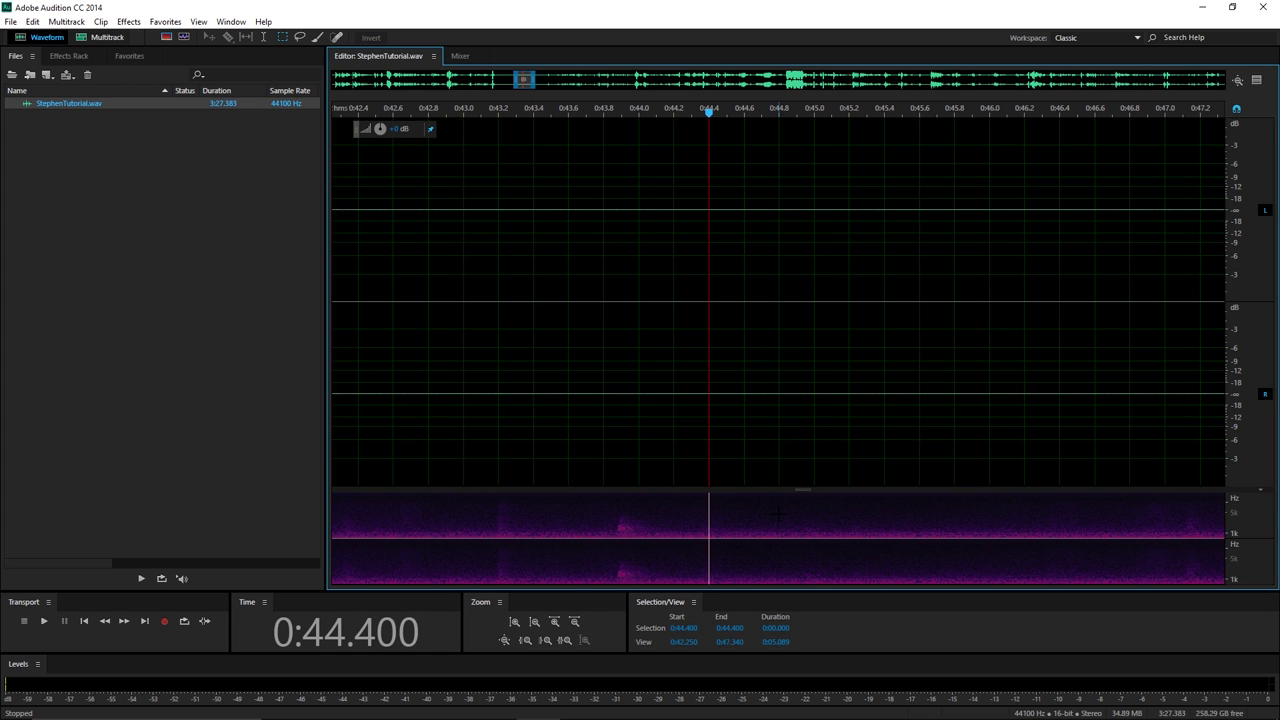
{"action": "scroll", "coordinate": [778, 513], "scroll_direction": "down", "scroll_amount": 1}
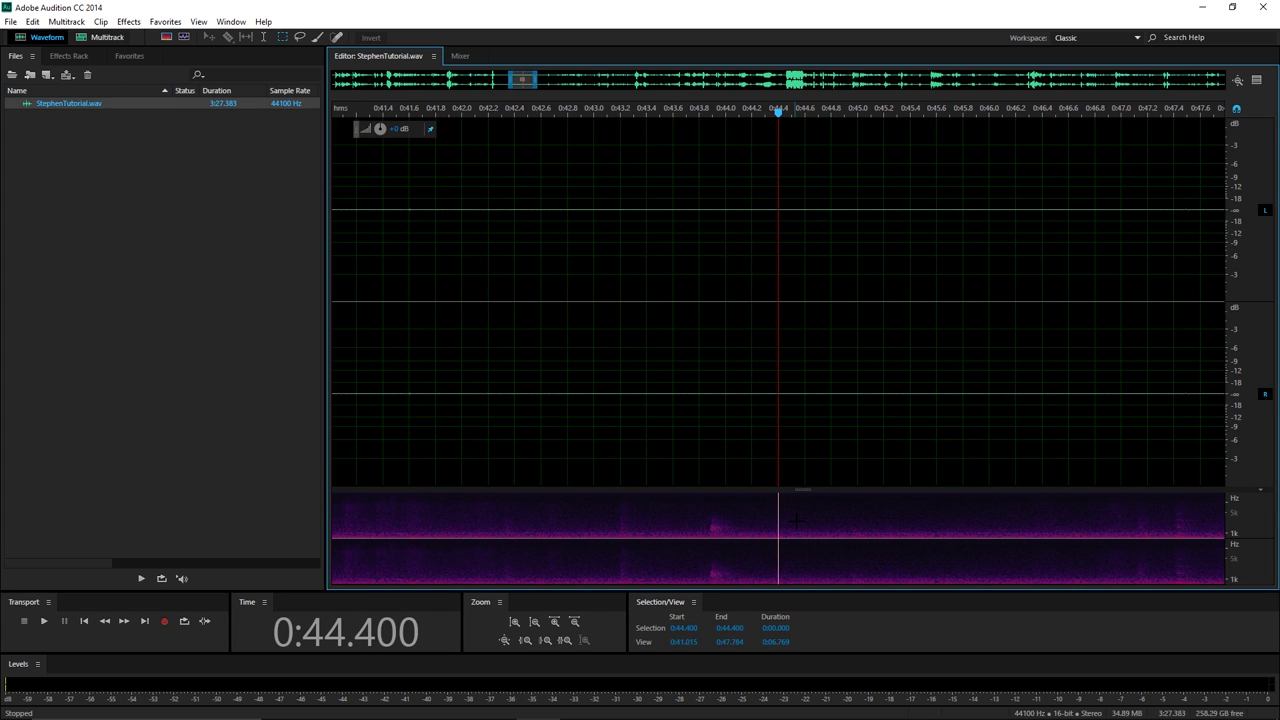
{"action": "scroll", "coordinate": [706, 466], "scroll_direction": "down", "scroll_amount": 2}
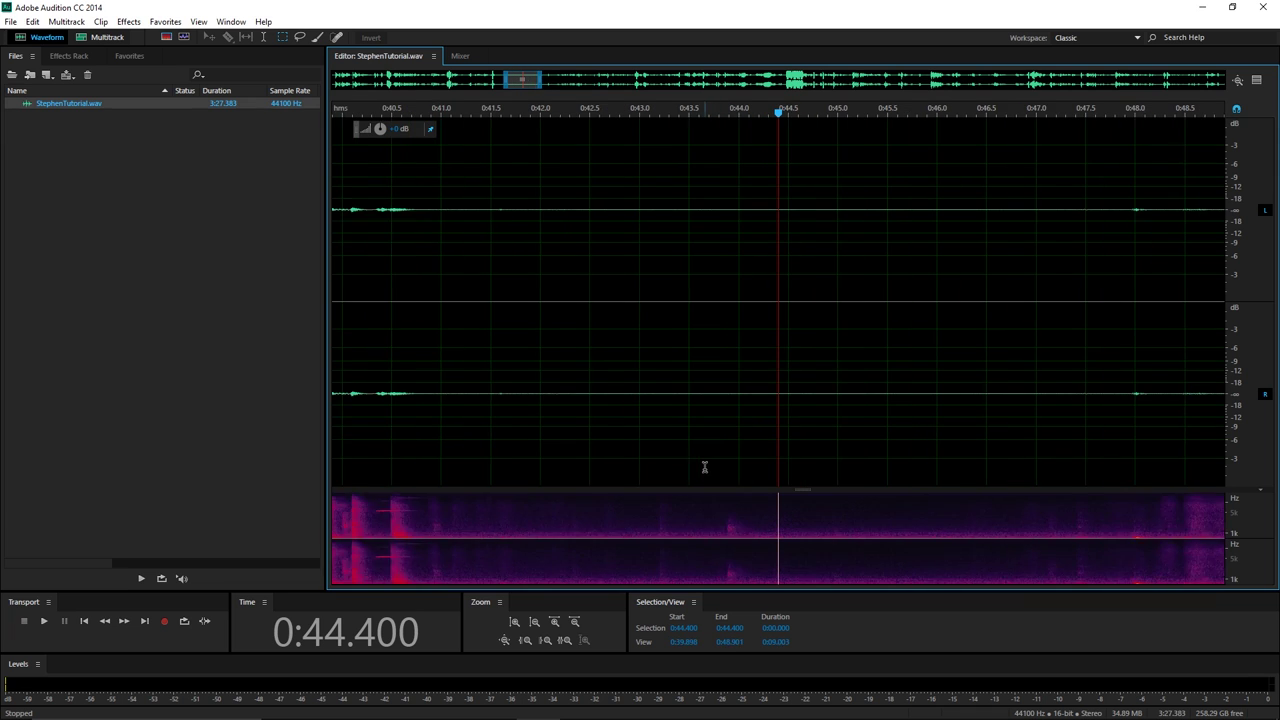
{"action": "left_click", "coordinate": [542, 516]}
{"action": "key", "text": "space"}
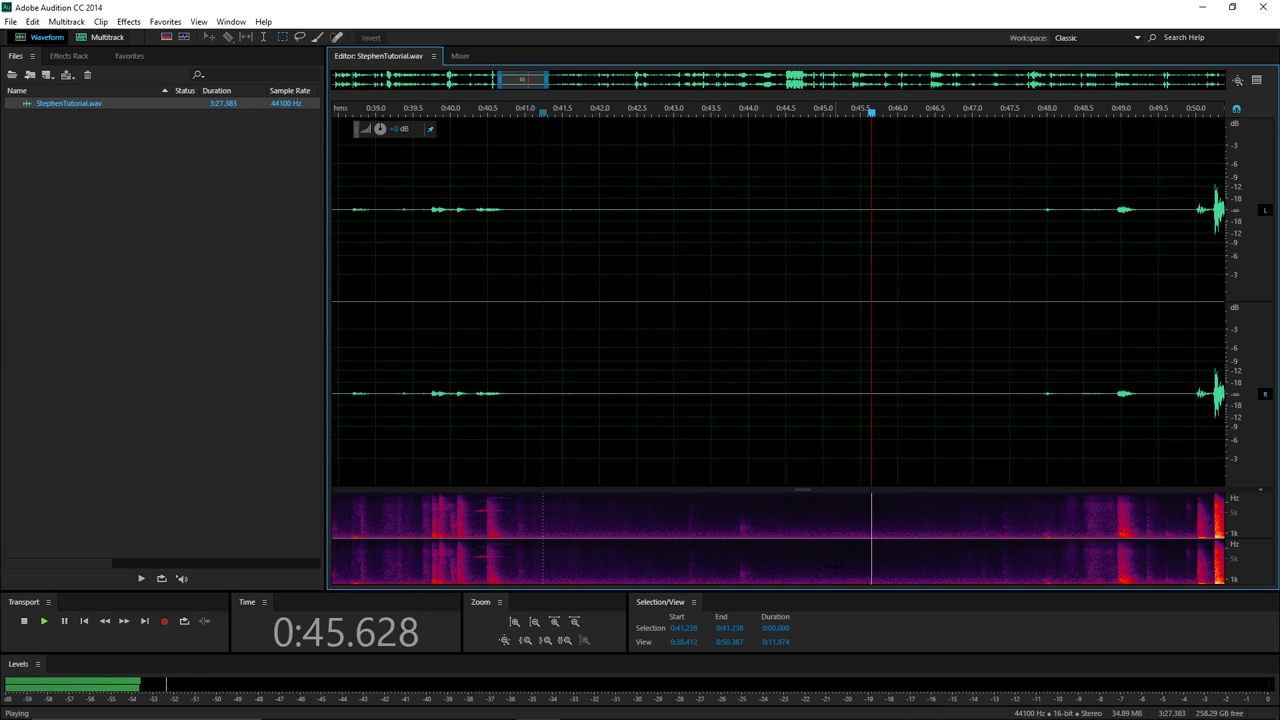
{"action": "key", "text": "space"}
{"action": "key", "text": "equal"}
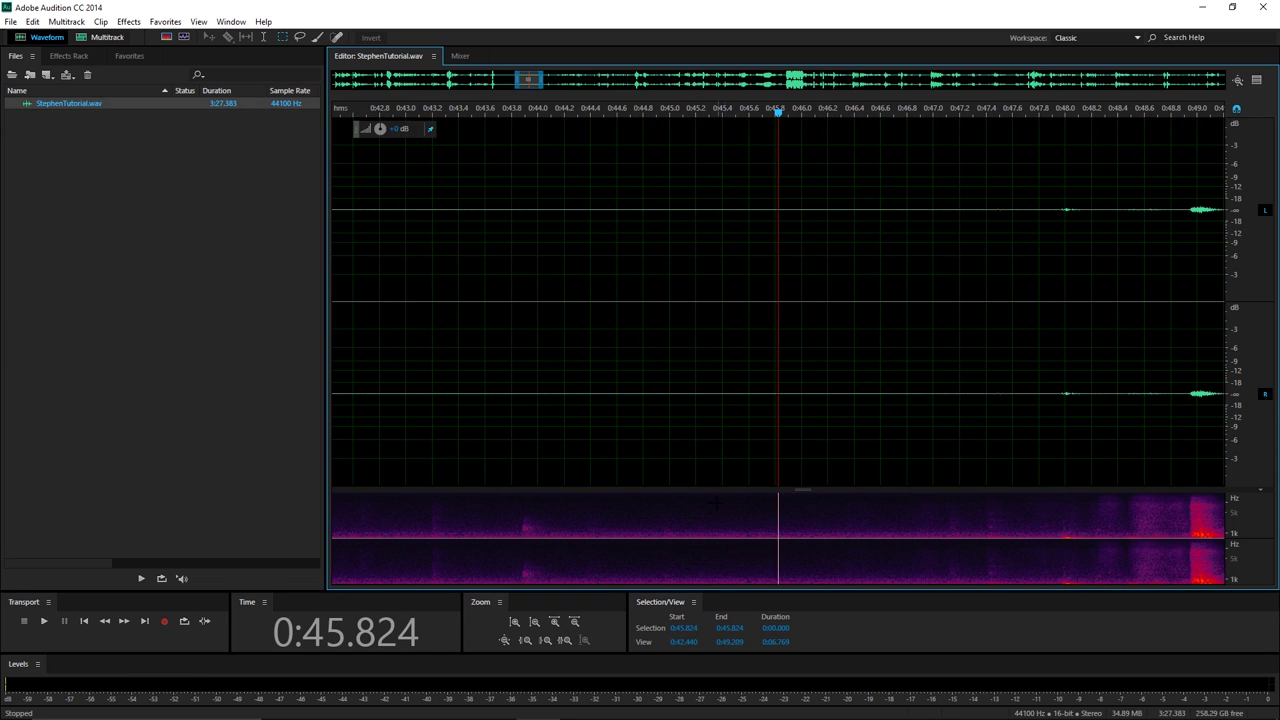
{"action": "left_click", "coordinate": [617, 518]}
{"action": "key", "text": "space"}
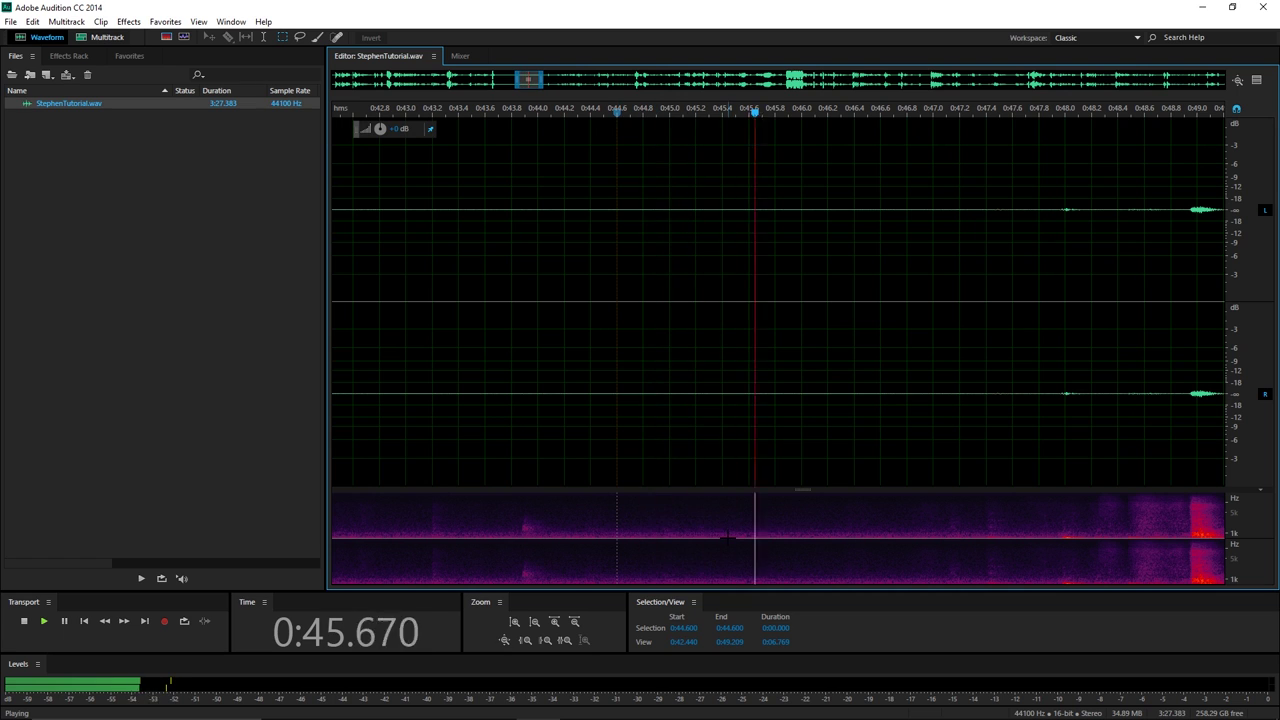
Capture a noise print from the 0:45.448–0:46.200 silence, then clear the selection.
{"action": "left_click_drag", "start_coordinate": [741, 517], "coordinate": [786, 529]}
{"action": "left_click", "coordinate": [756, 535]}
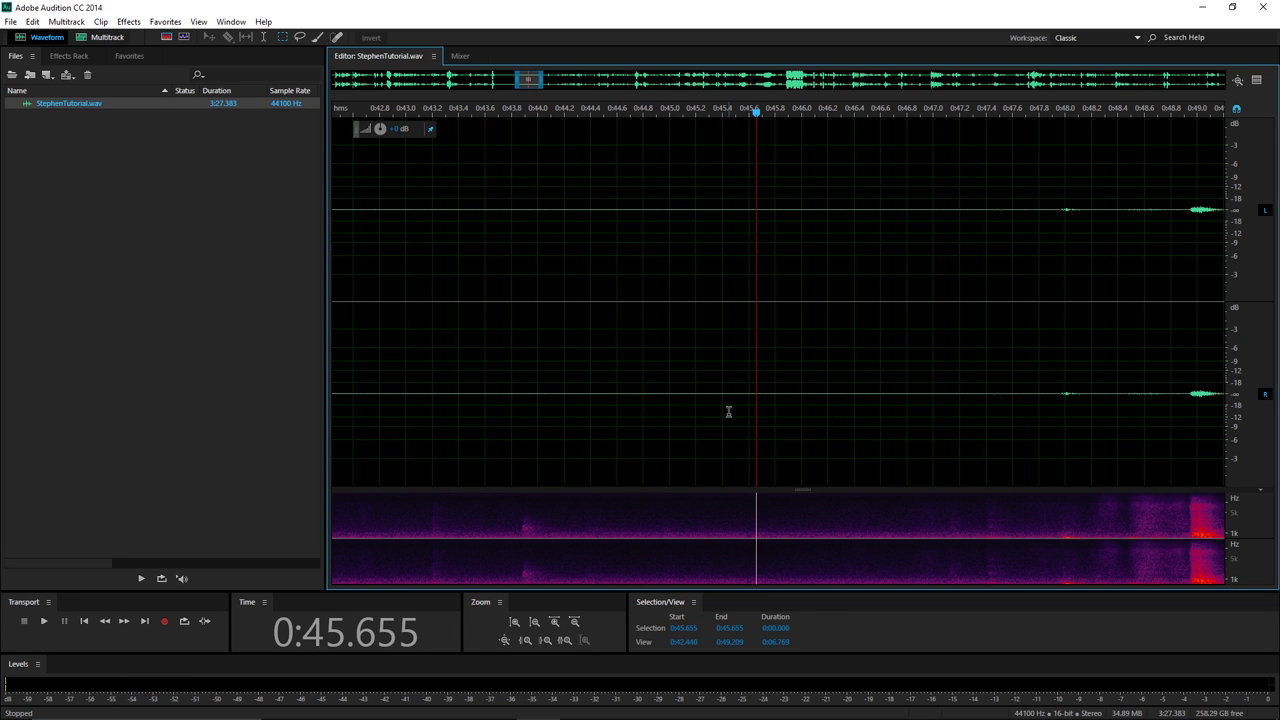
{"action": "left_click_drag", "start_coordinate": [728, 411], "coordinate": [828, 438]}
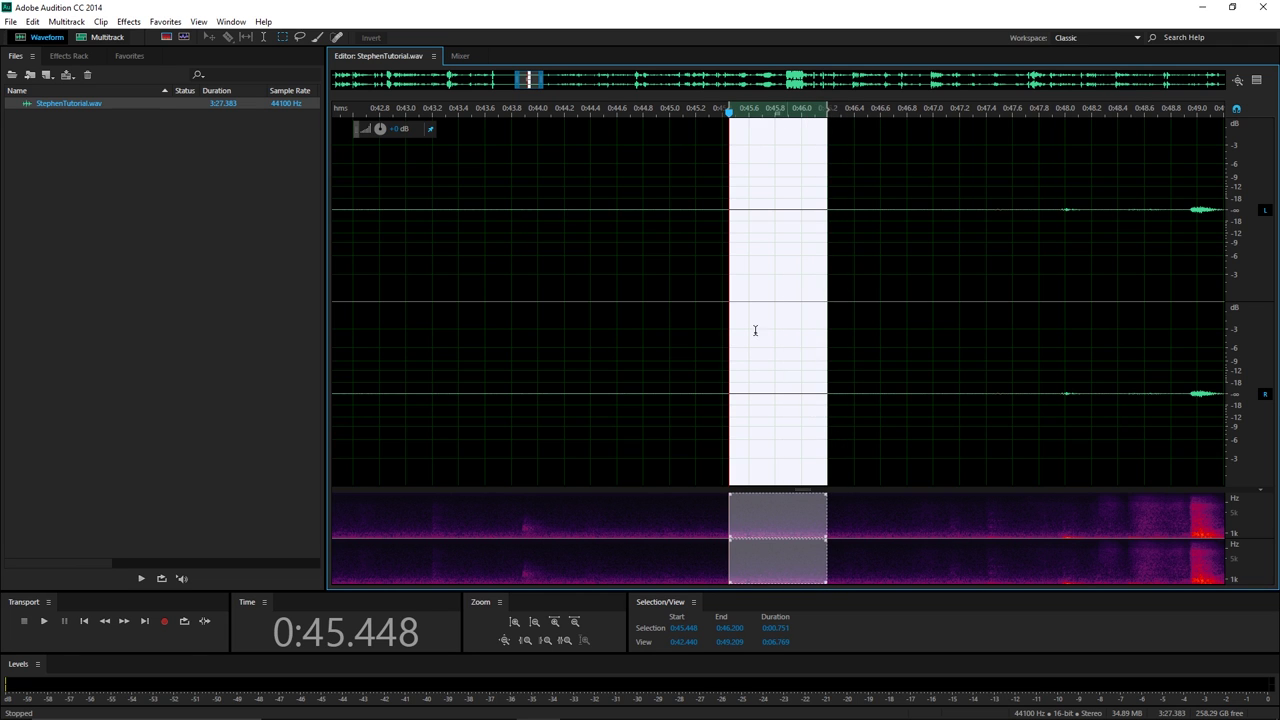
{"action": "left_click", "coordinate": [128, 21]}
{"action": "mouse_move", "coordinate": [190, 257]}
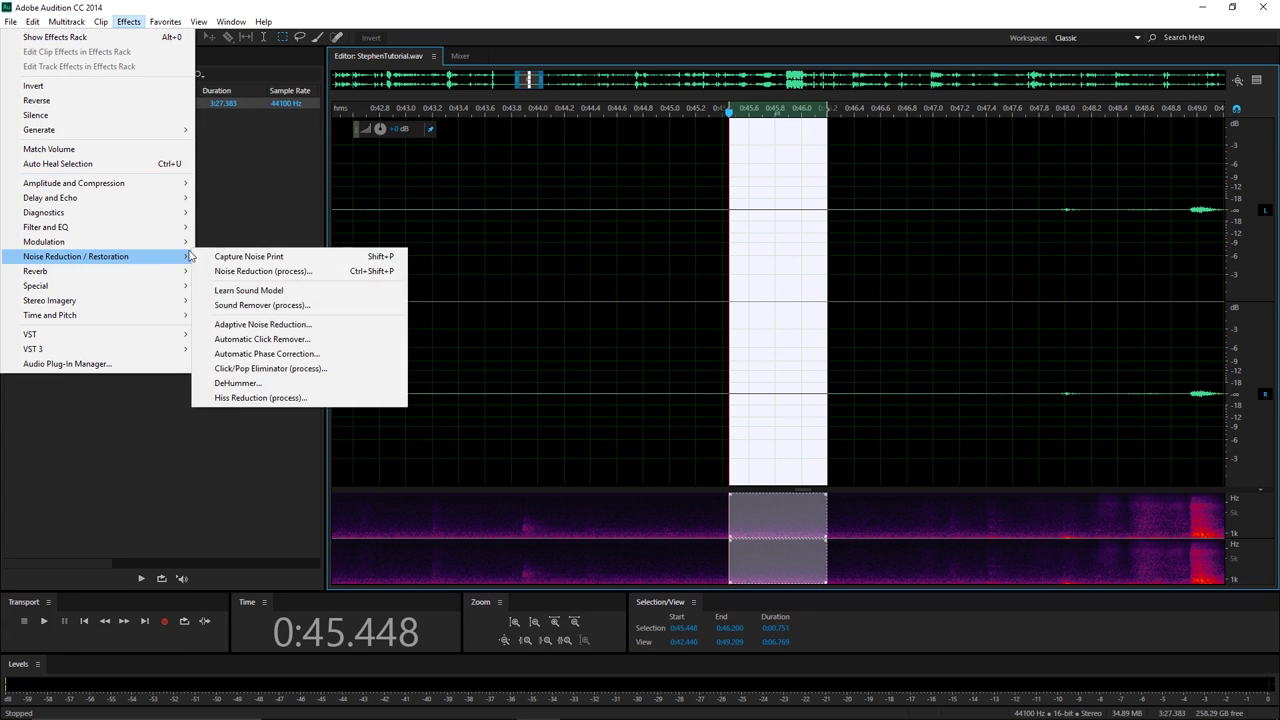
{"action": "left_click", "coordinate": [230, 256]}
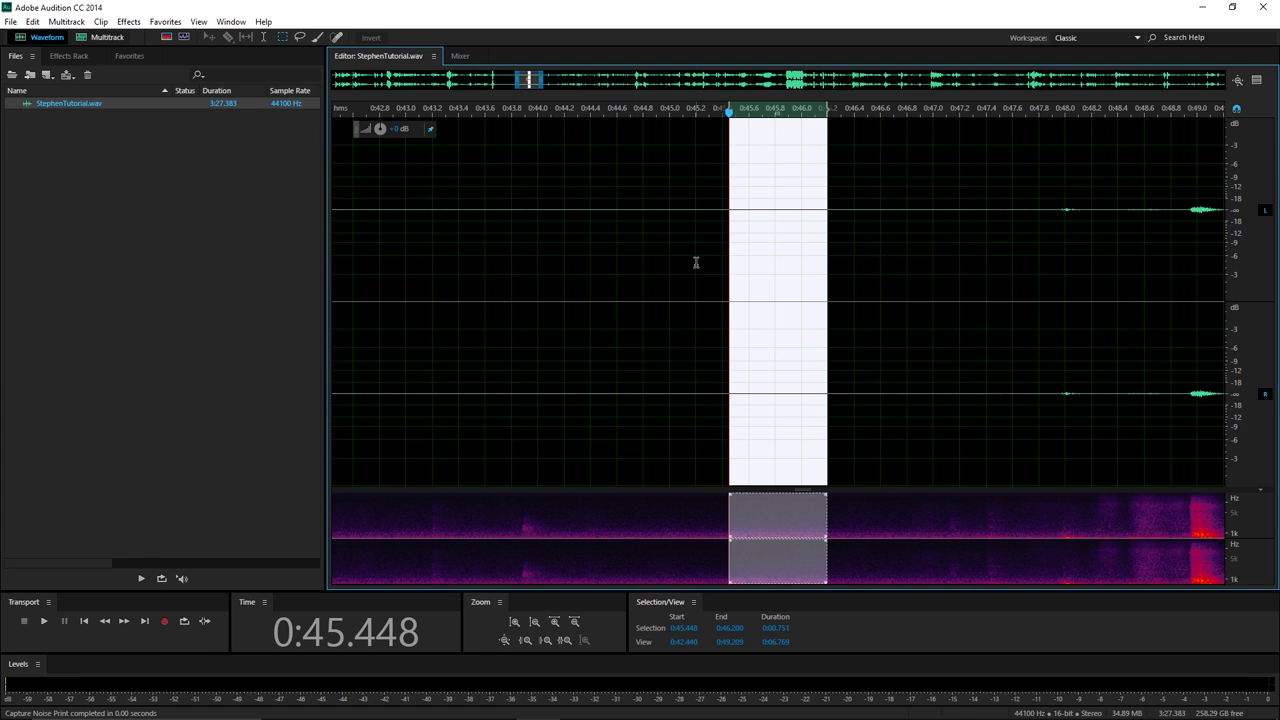
{"action": "left_click", "coordinate": [696, 262]}
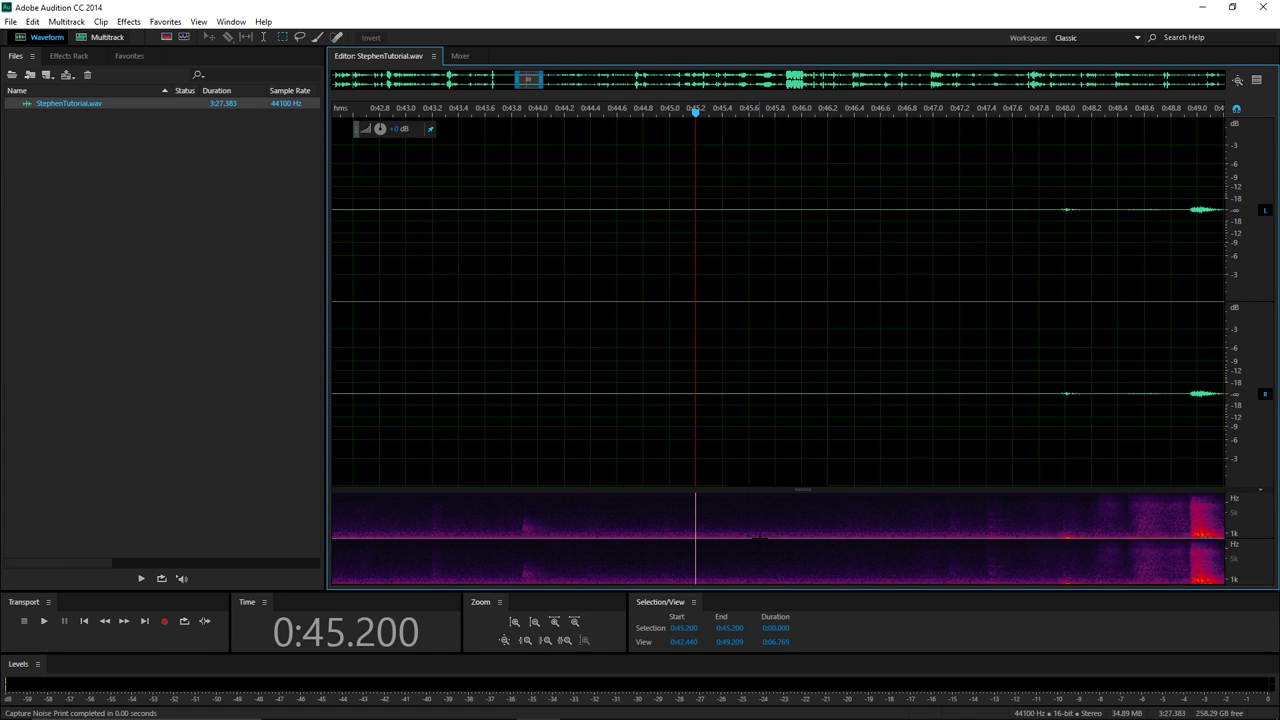
{"action": "scroll", "coordinate": [736, 286], "scroll_direction": "up", "scroll_amount": 1}
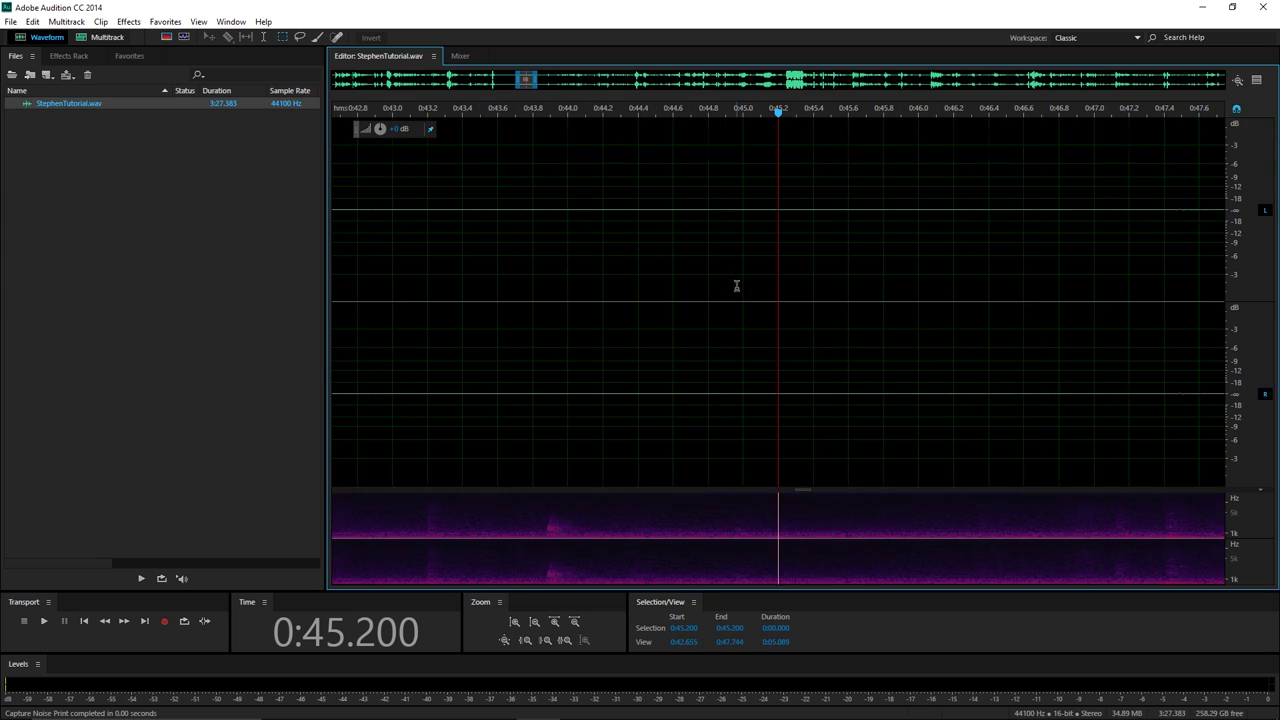
{"action": "scroll", "coordinate": [736, 286], "scroll_direction": "up", "scroll_amount": 12}
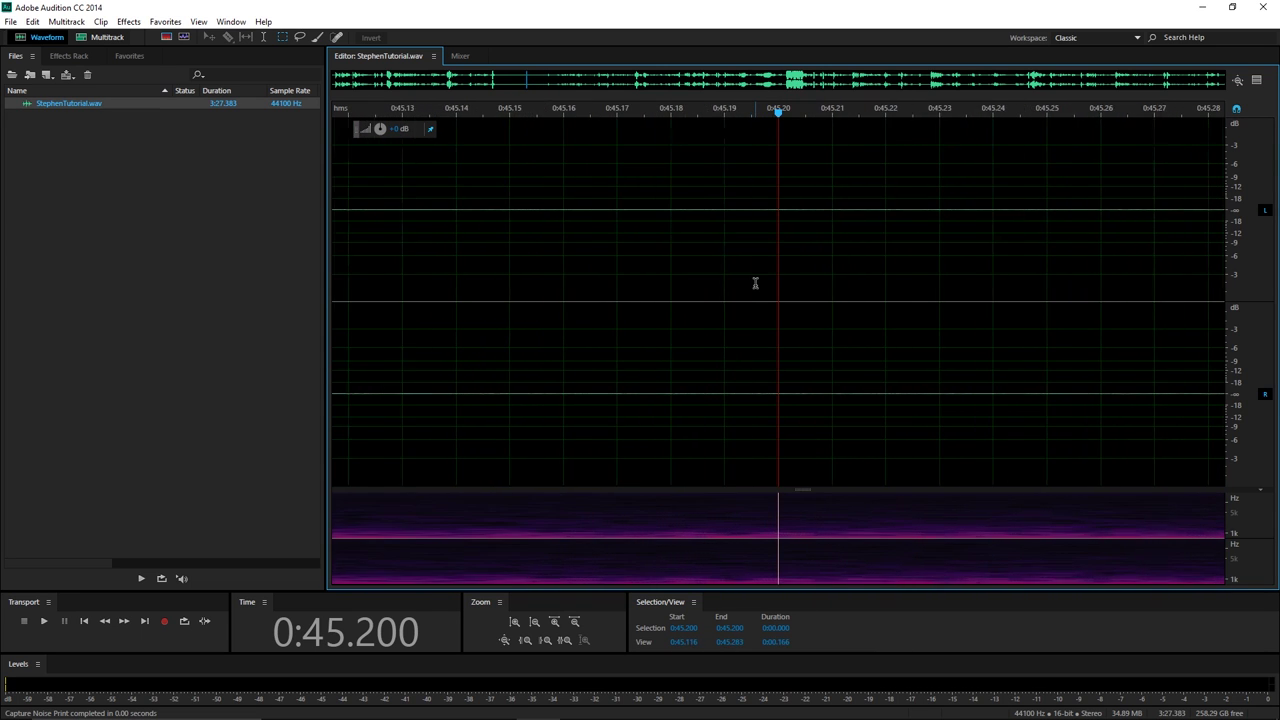
{"action": "scroll", "coordinate": [755, 284], "scroll_direction": "up", "scroll_amount": 10}
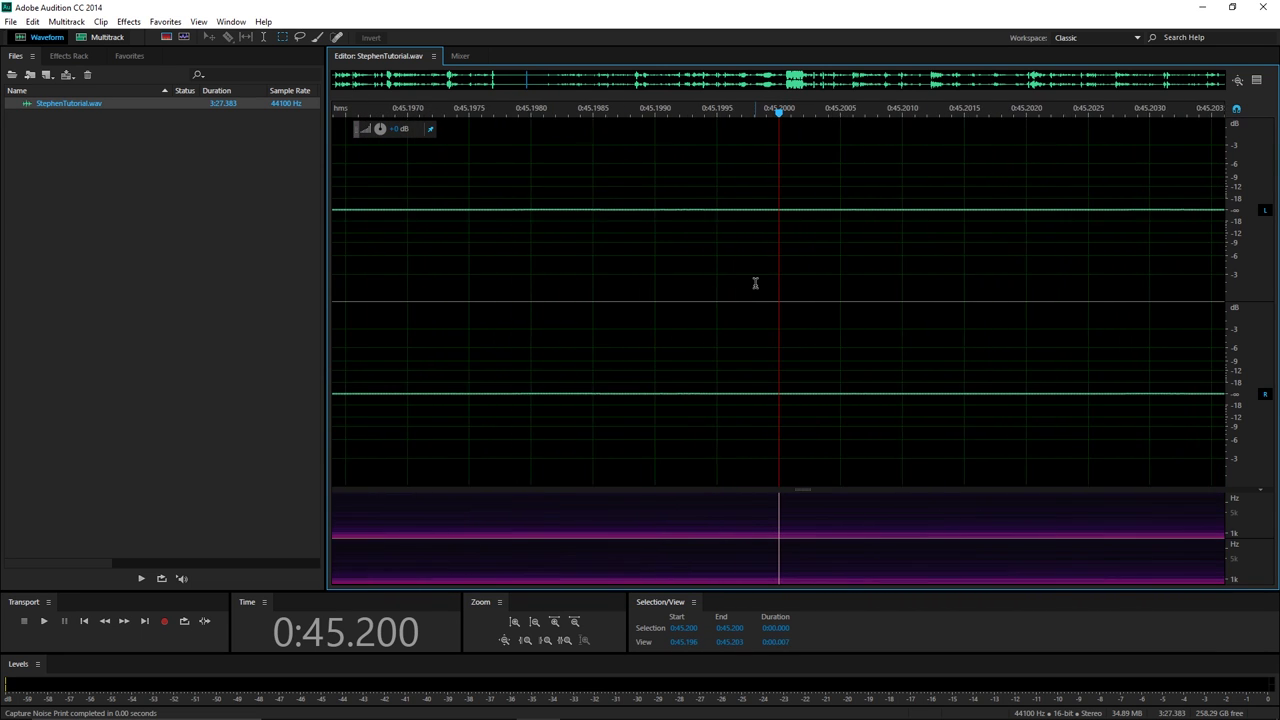
{"action": "scroll", "coordinate": [755, 284], "scroll_direction": "up", "scroll_amount": 8}
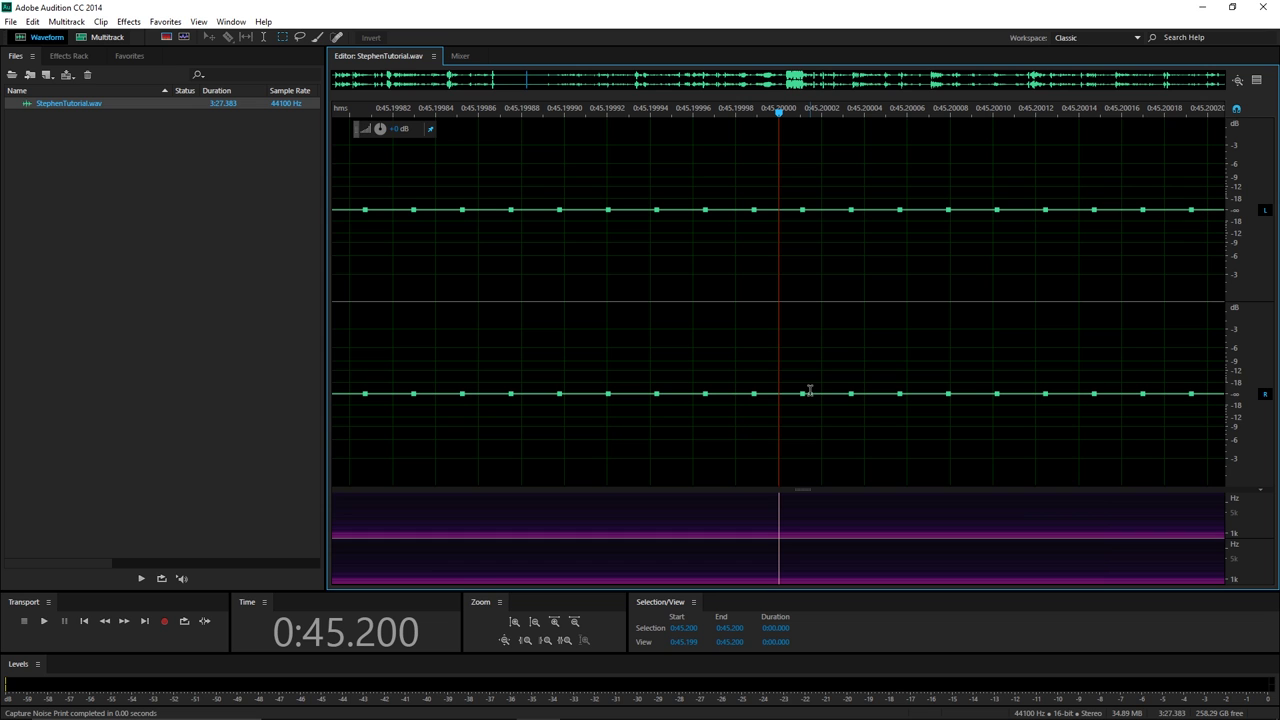
{"action": "scroll", "coordinate": [852, 245], "scroll_direction": "down", "scroll_amount": 2}
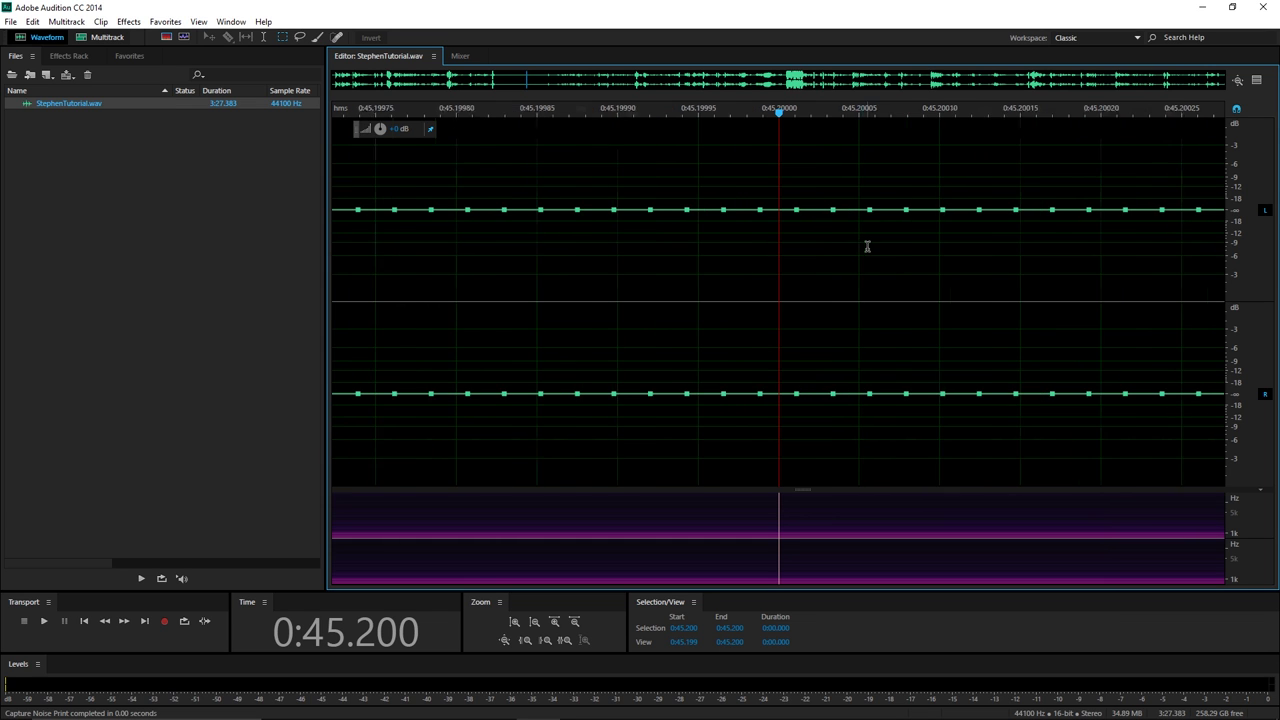
{"action": "scroll", "coordinate": [831, 222], "scroll_direction": "down", "scroll_amount": 3}
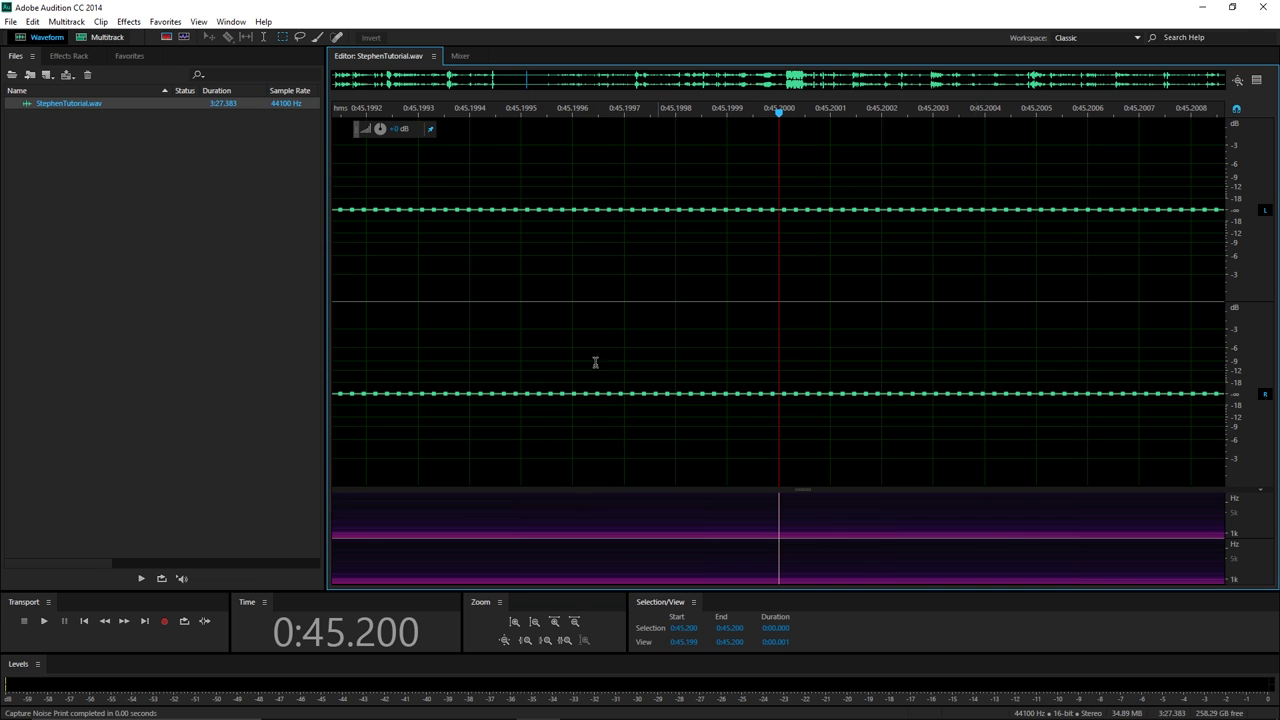
{"action": "scroll", "coordinate": [811, 395], "scroll_direction": "down", "scroll_amount": 1}
{"action": "scroll", "coordinate": [811, 395], "scroll_direction": "down", "scroll_amount": 10}
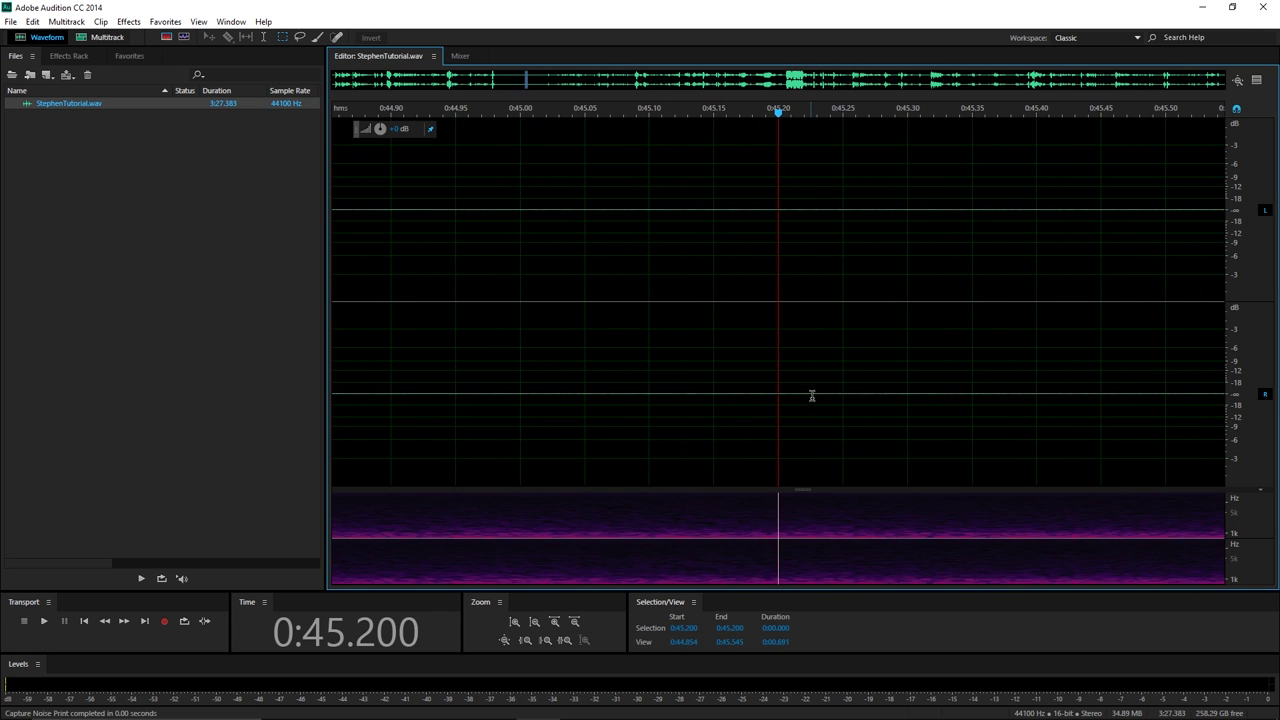
{"action": "scroll", "coordinate": [804, 399], "scroll_direction": "down", "scroll_amount": 4}
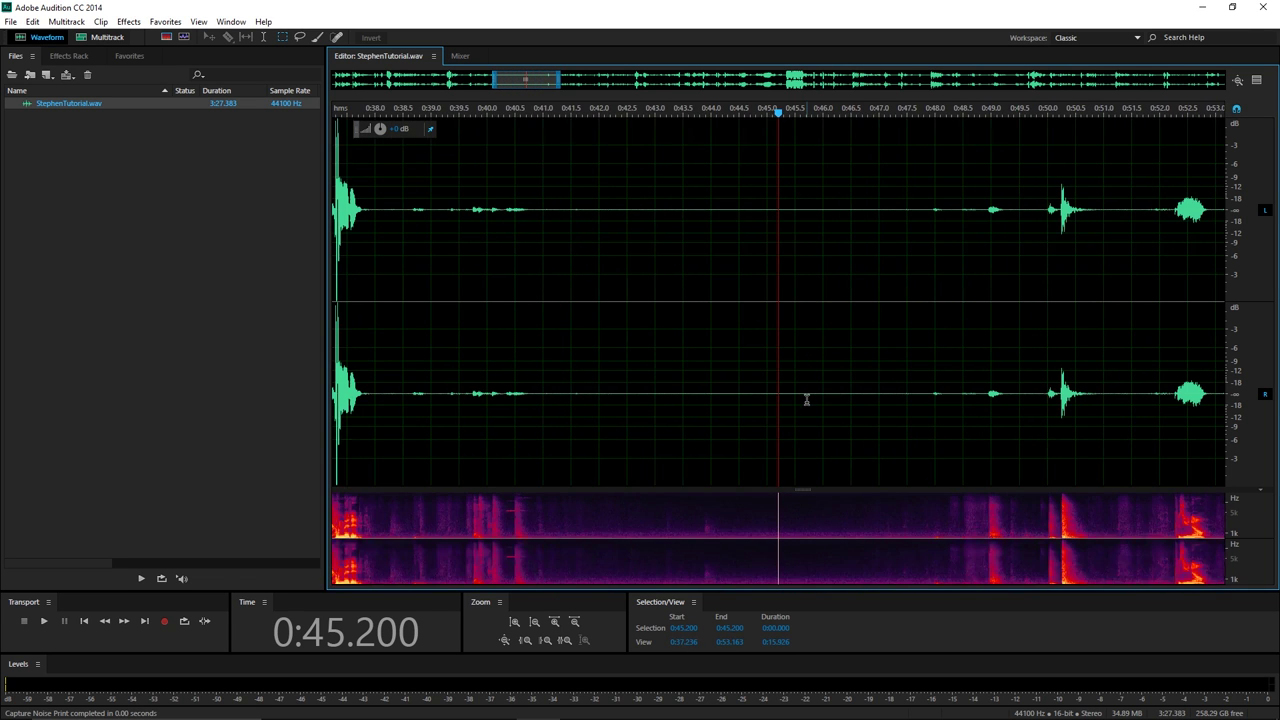
Select the whole recording and open the Noise Reduction effect settings.
{"action": "key", "text": "ctrl+a"}
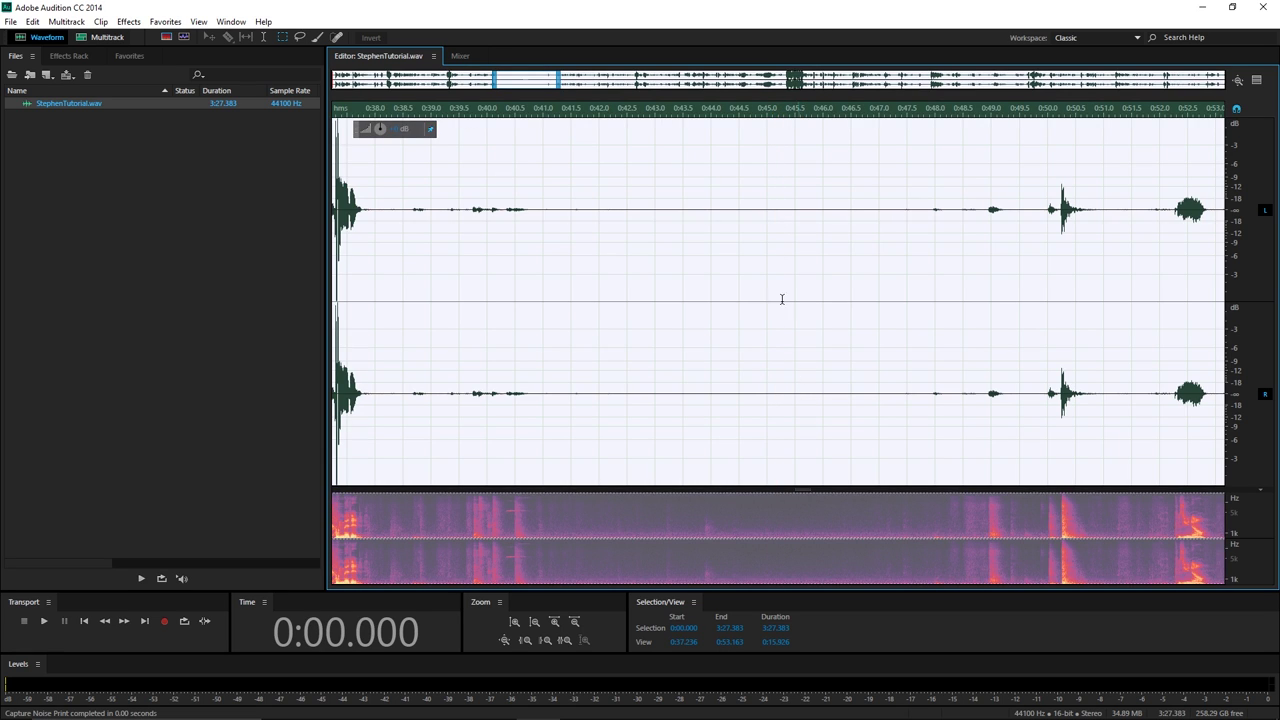
{"action": "left_click", "coordinate": [128, 21]}
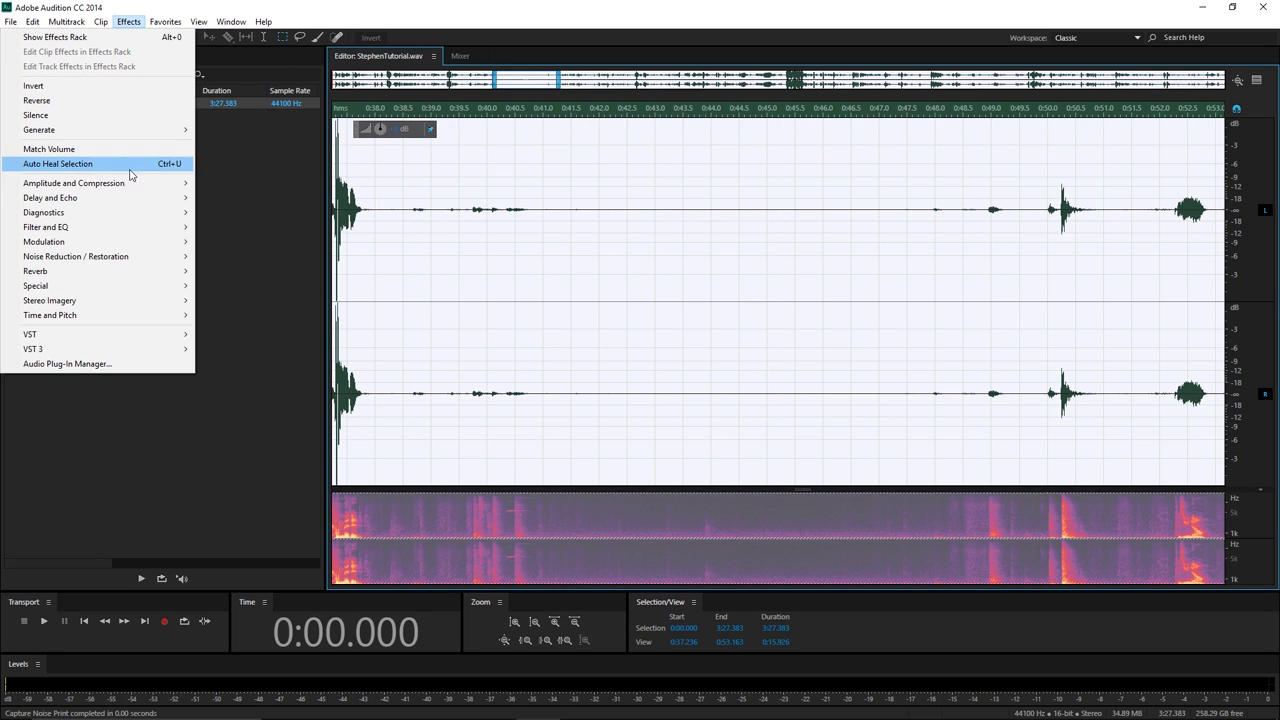
{"action": "mouse_move", "coordinate": [138, 187]}
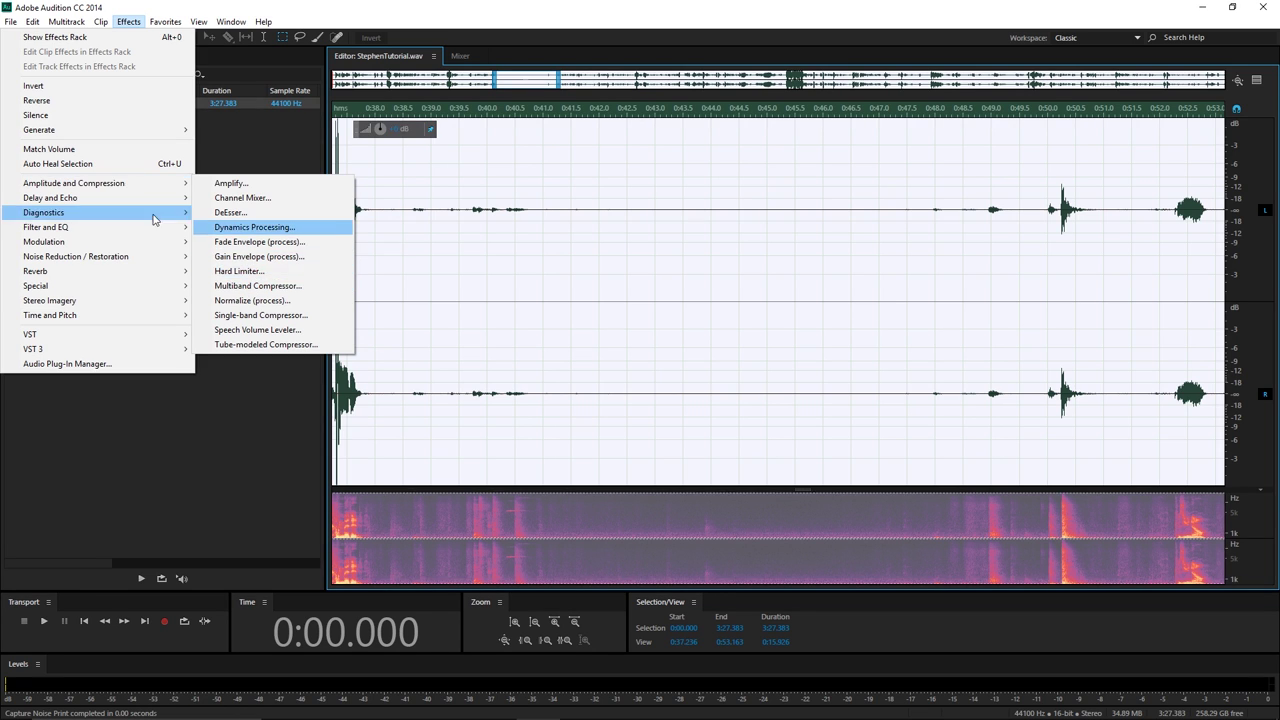
{"action": "mouse_move", "coordinate": [160, 260]}
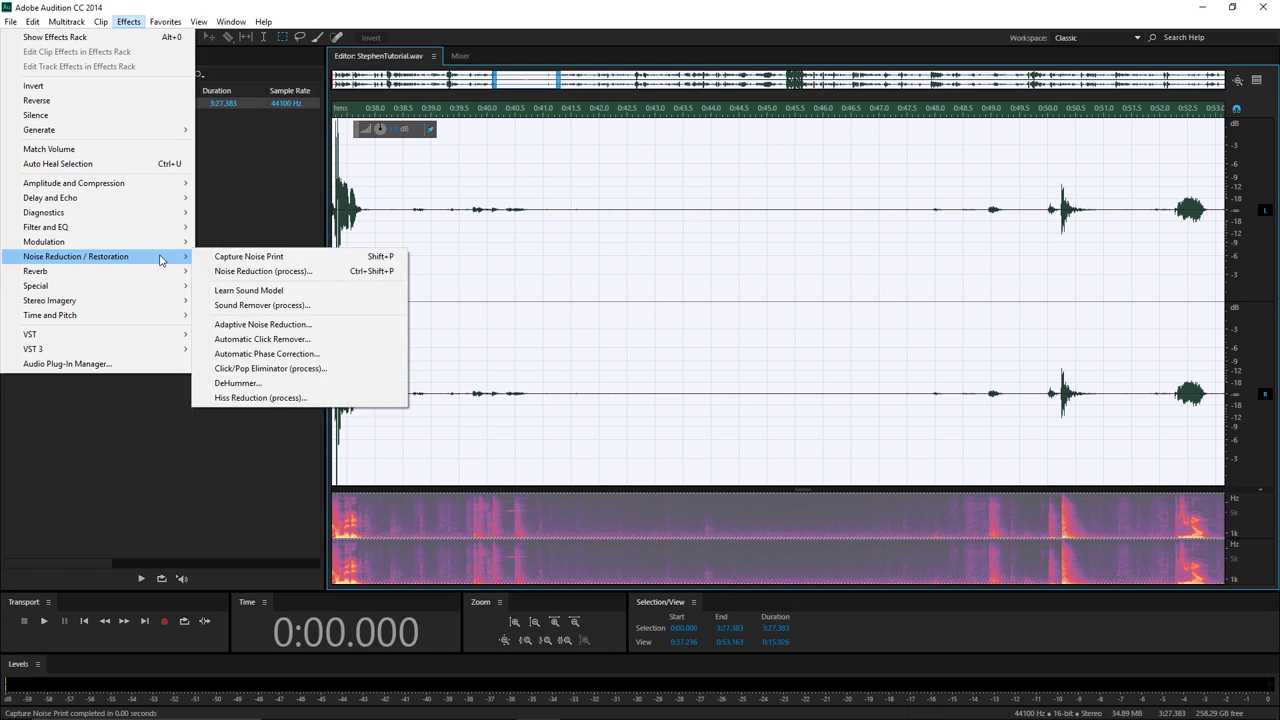
{"action": "left_click", "coordinate": [259, 273]}
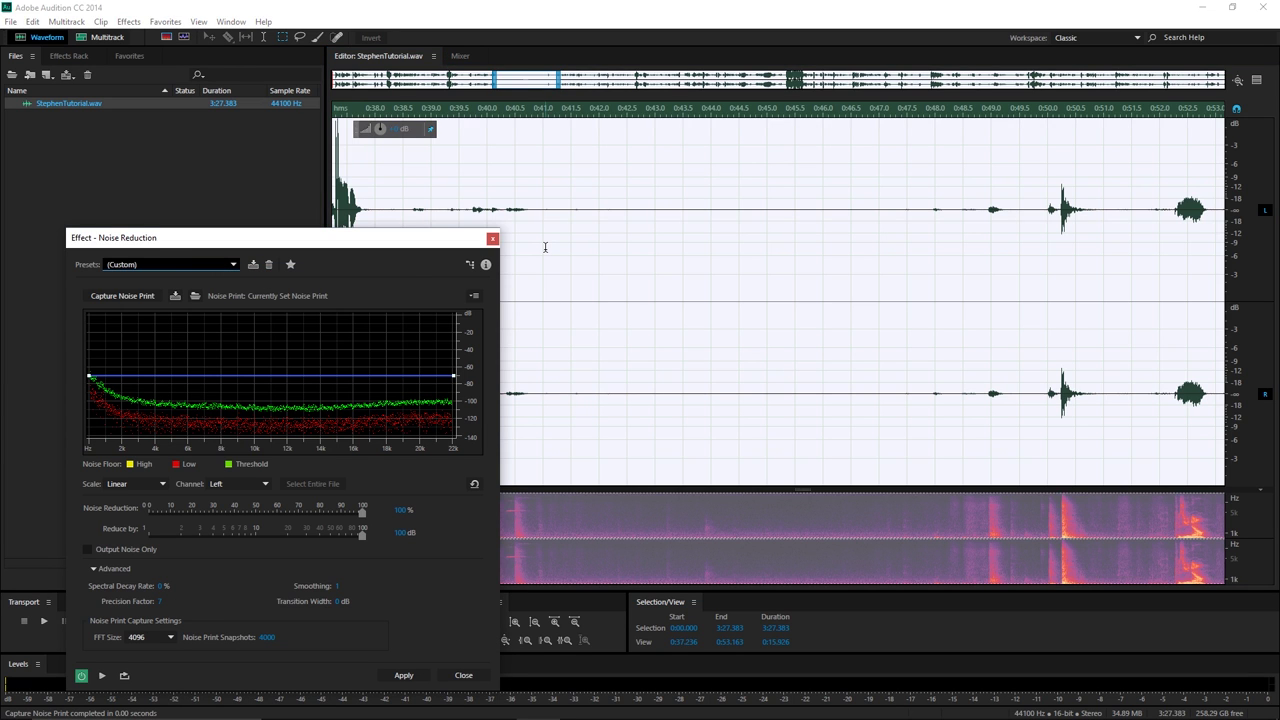
{"action": "left_click", "coordinate": [545, 247]}
{"action": "scroll", "coordinate": [545, 247], "scroll_direction": "down", "scroll_amount": 3}
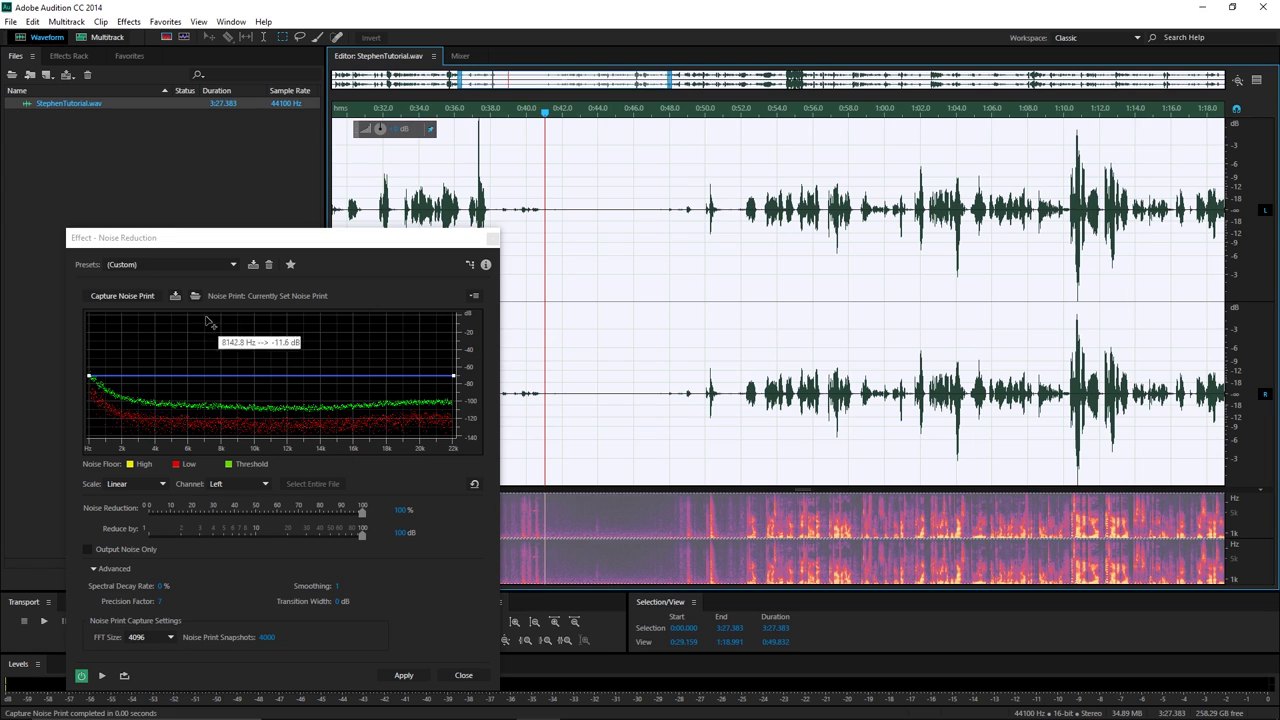
{"action": "left_click", "coordinate": [150, 237]}
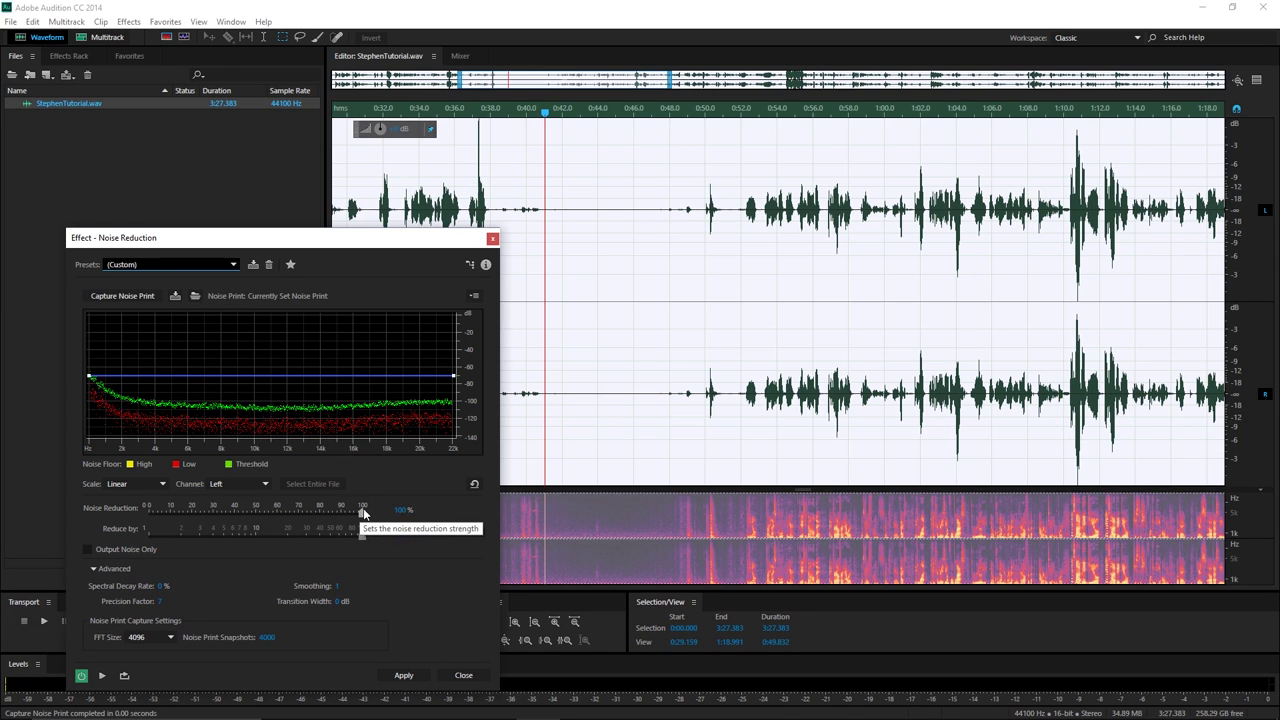
Adjust the reduction sliders, settle on 100% Noise Reduction, and apply it to the file.
{"action": "left_click_drag", "start_coordinate": [363, 512], "coordinate": [122, 562]}
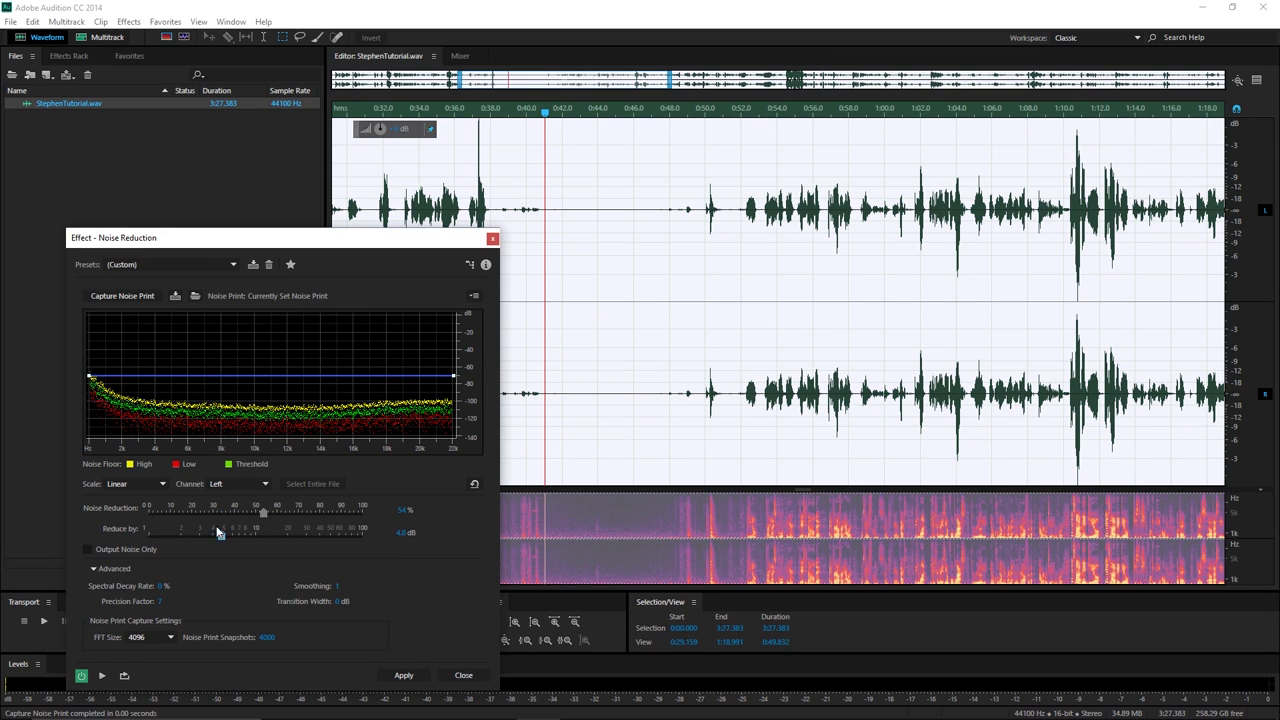
{"action": "mouse_move", "coordinate": [223, 539]}
{"action": "left_mouse_down"}
{"action": "mouse_move", "coordinate": [292, 535]}
{"action": "mouse_move", "coordinate": [300, 513]}
{"action": "mouse_move", "coordinate": [362, 516]}
{"action": "mouse_move", "coordinate": [144, 518]}
{"action": "mouse_move", "coordinate": [365, 544]}
{"action": "left_mouse_up"}
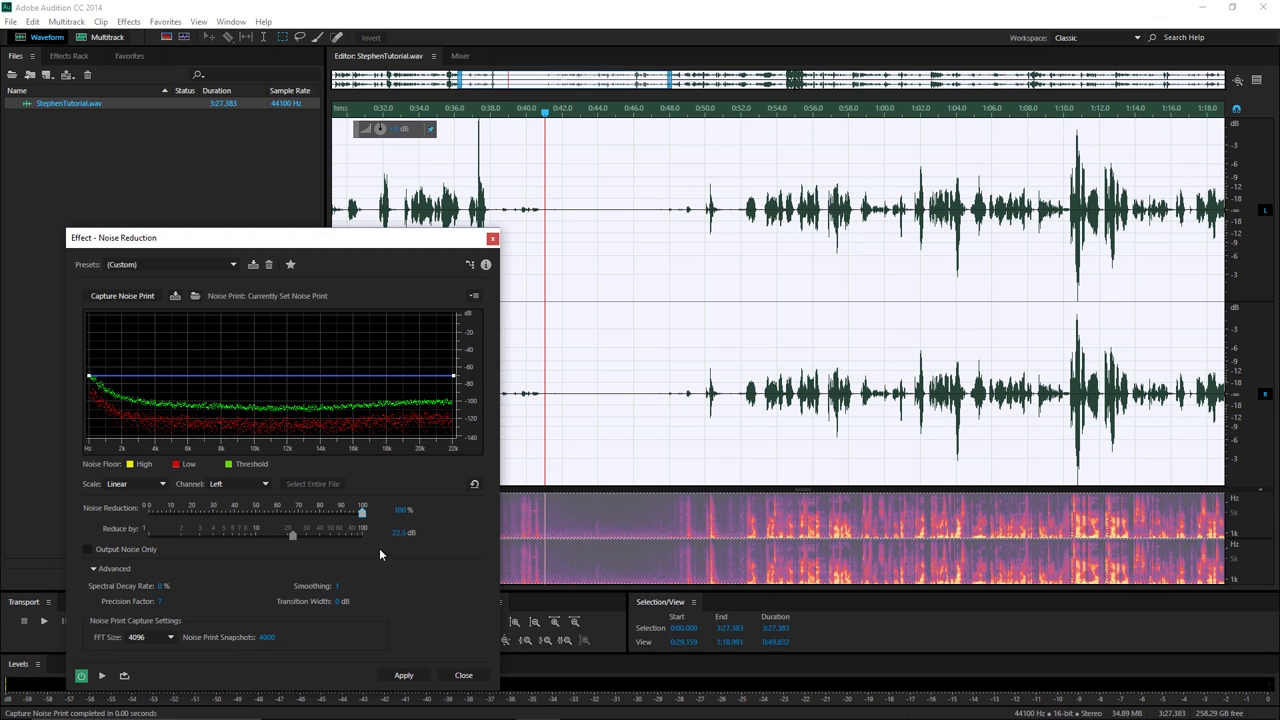
{"action": "left_click_drag", "start_coordinate": [288, 532], "coordinate": [196, 538]}
{"action": "left_click", "coordinate": [410, 677]}
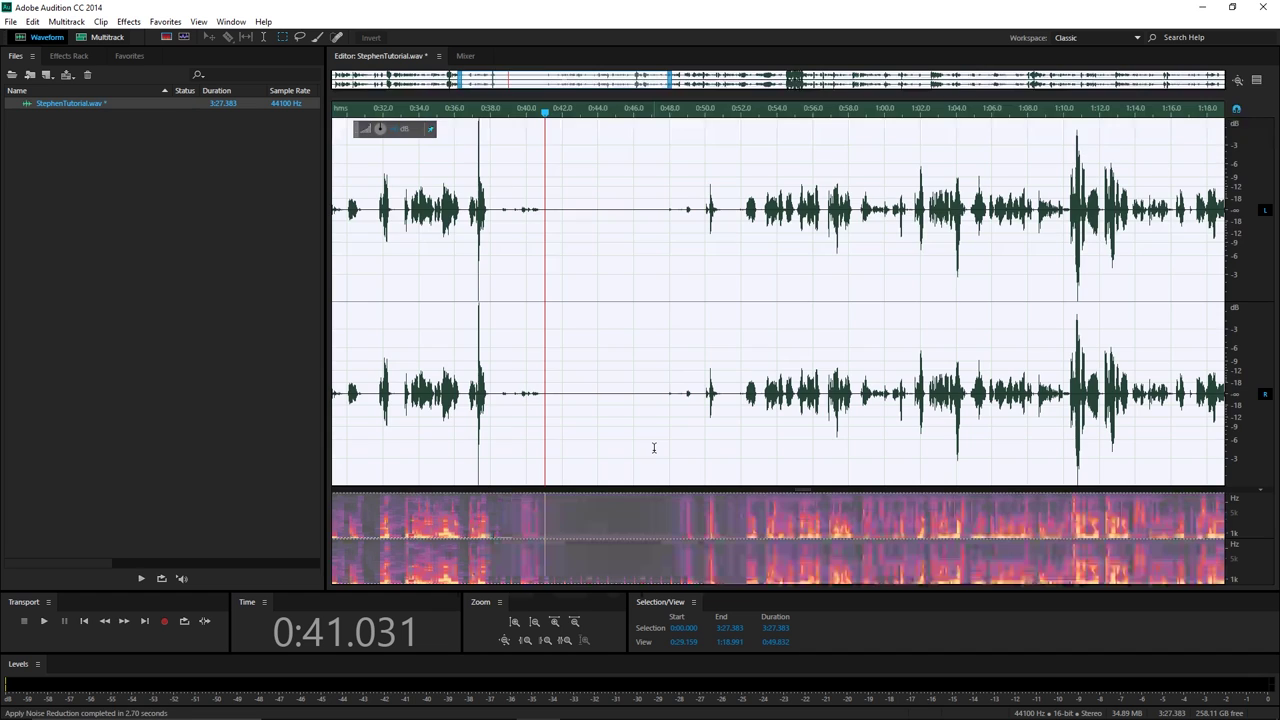
Zoom in on the gap near 0:43–0:45 and undo/redo the noise reduction to compare.
{"action": "left_click", "coordinate": [545, 233]}
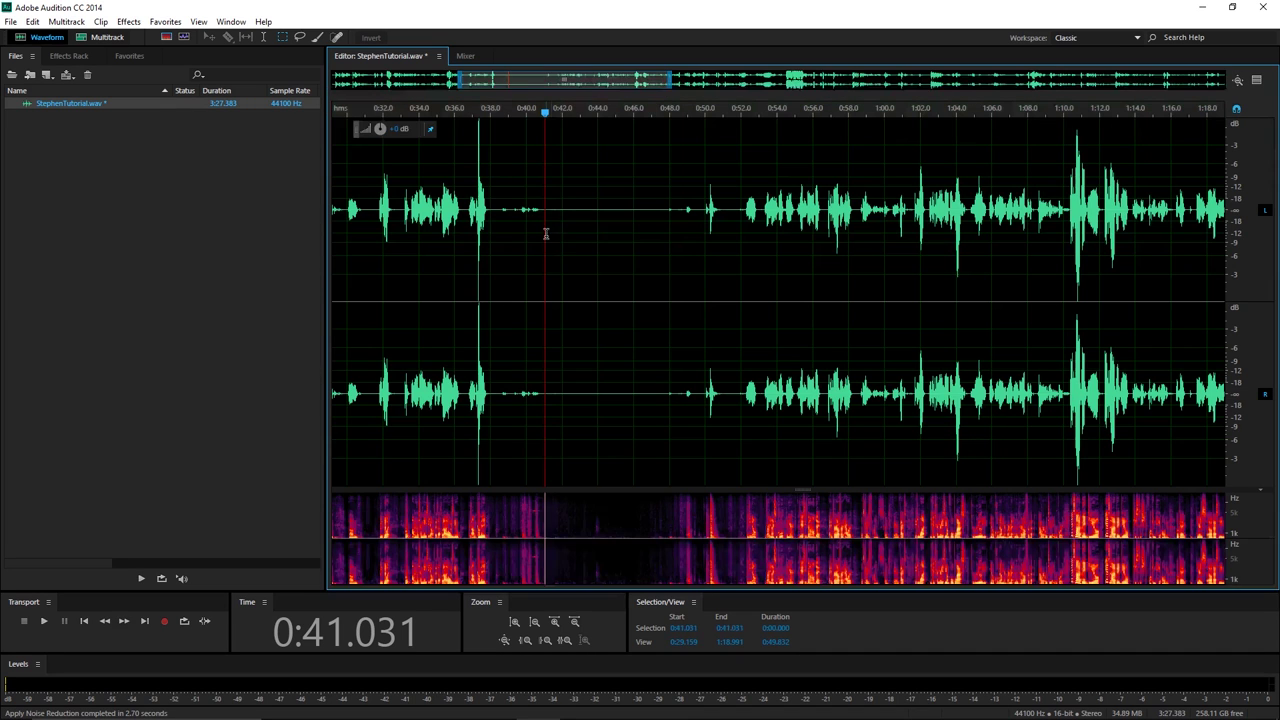
{"action": "left_click", "coordinate": [579, 244]}
{"action": "key", "text": "="}
{"action": "key", "text": "="}
{"action": "key", "text": "="}
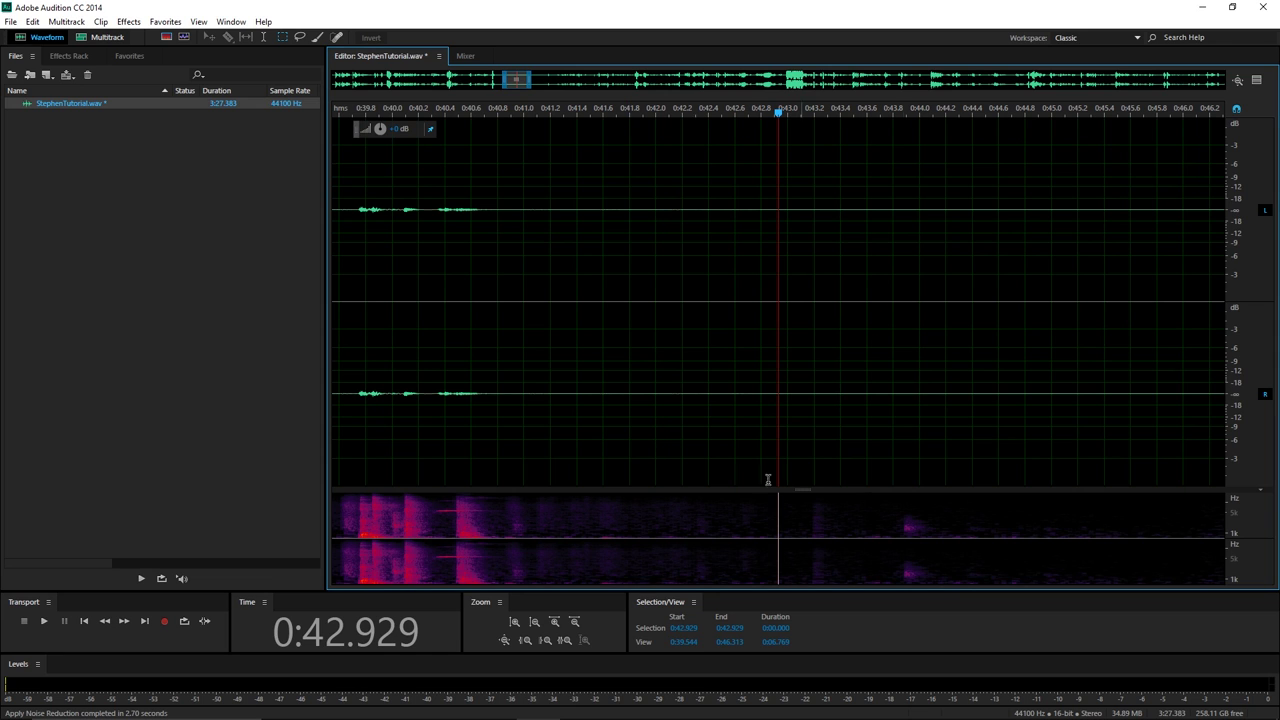
{"action": "key", "text": "minus"}
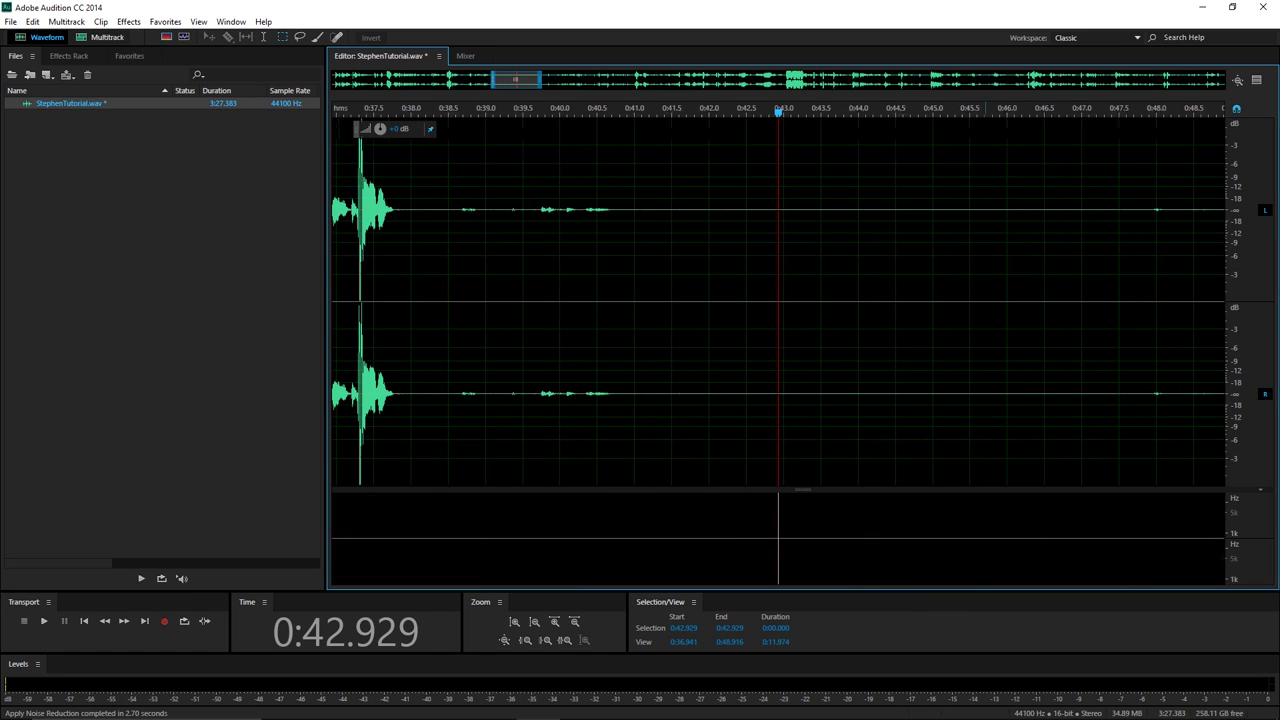
{"action": "key", "text": "ctrl+z"}
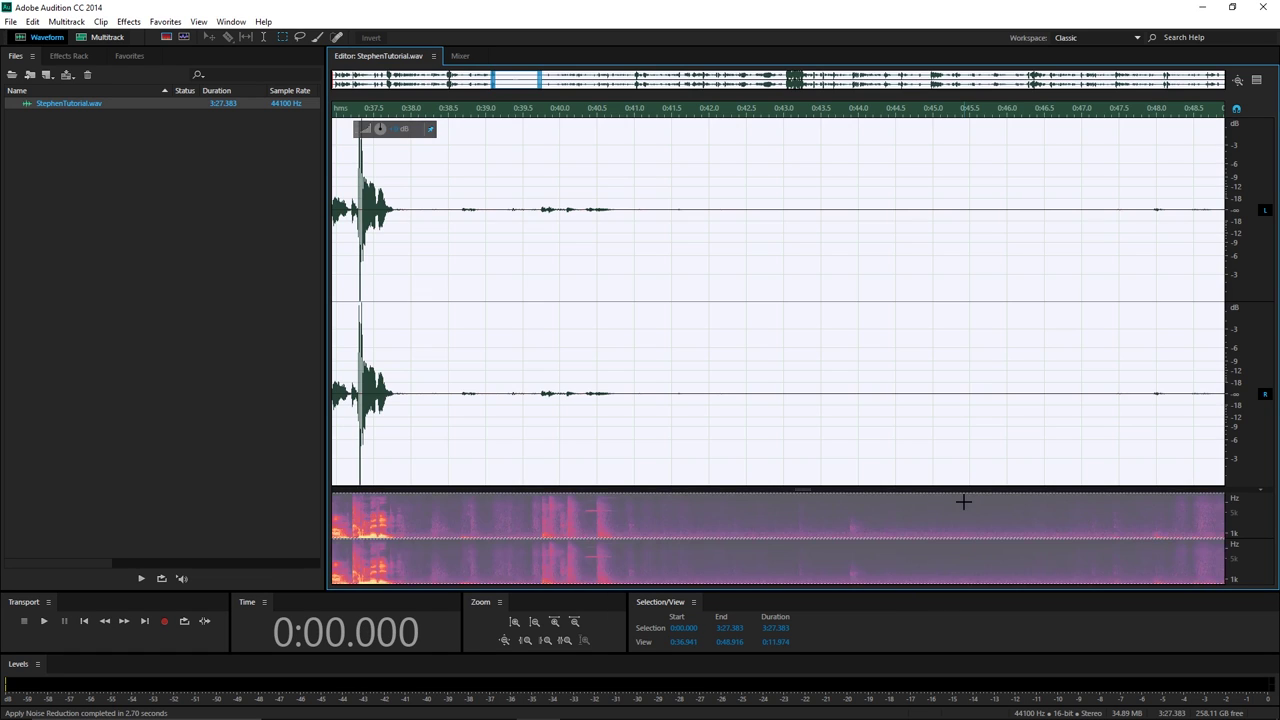
{"action": "left_click", "coordinate": [941, 450]}
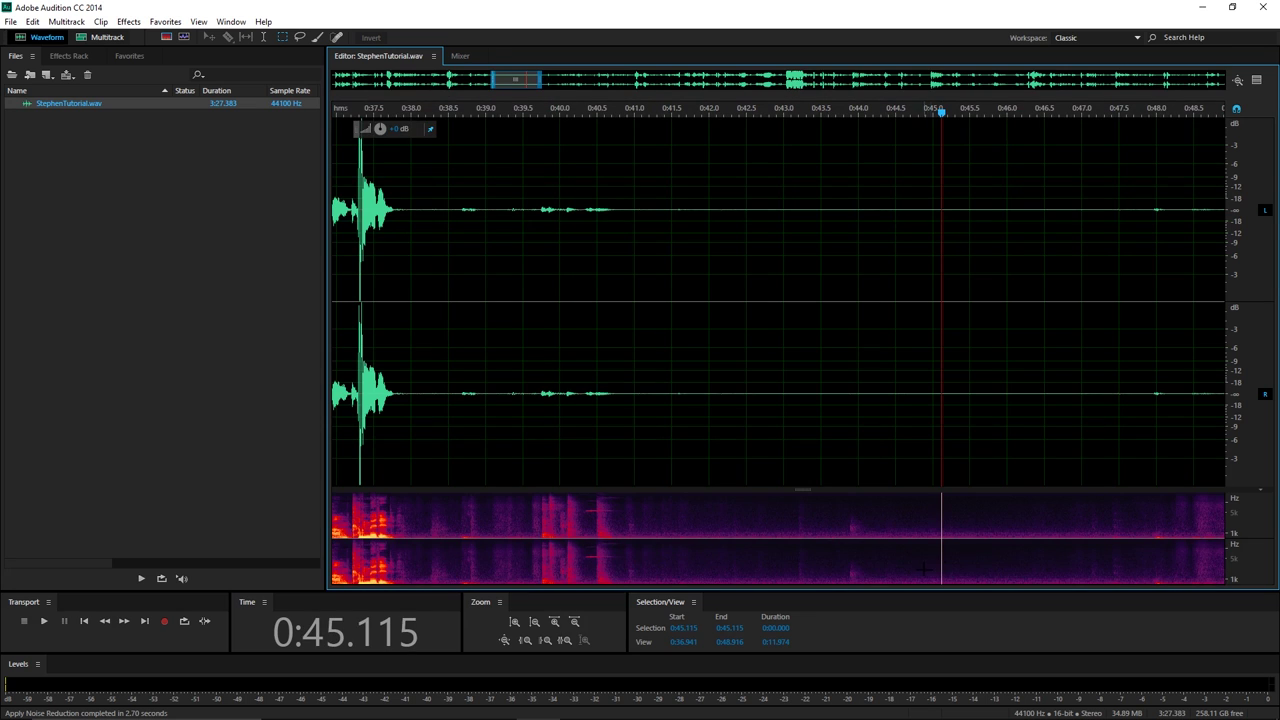
{"action": "key", "text": "ctrl+shift+z"}
{"action": "left_click", "coordinate": [969, 430]}
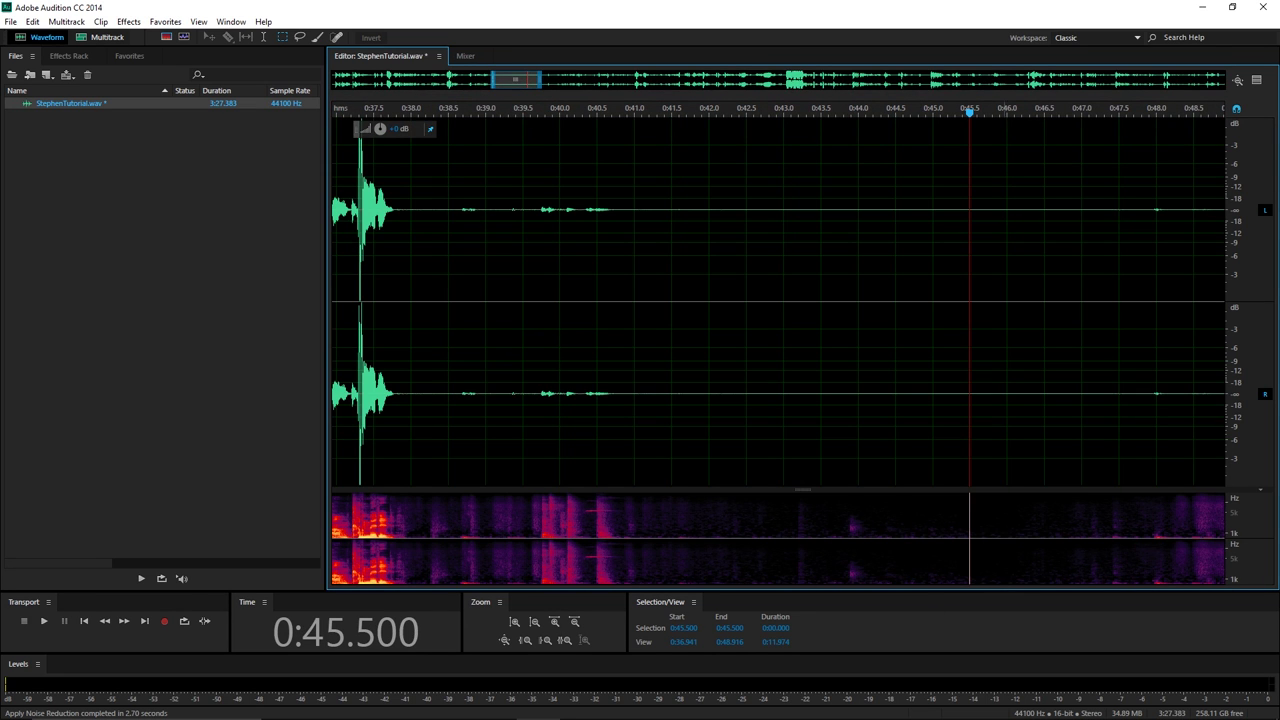
{"action": "key", "text": "minus"}
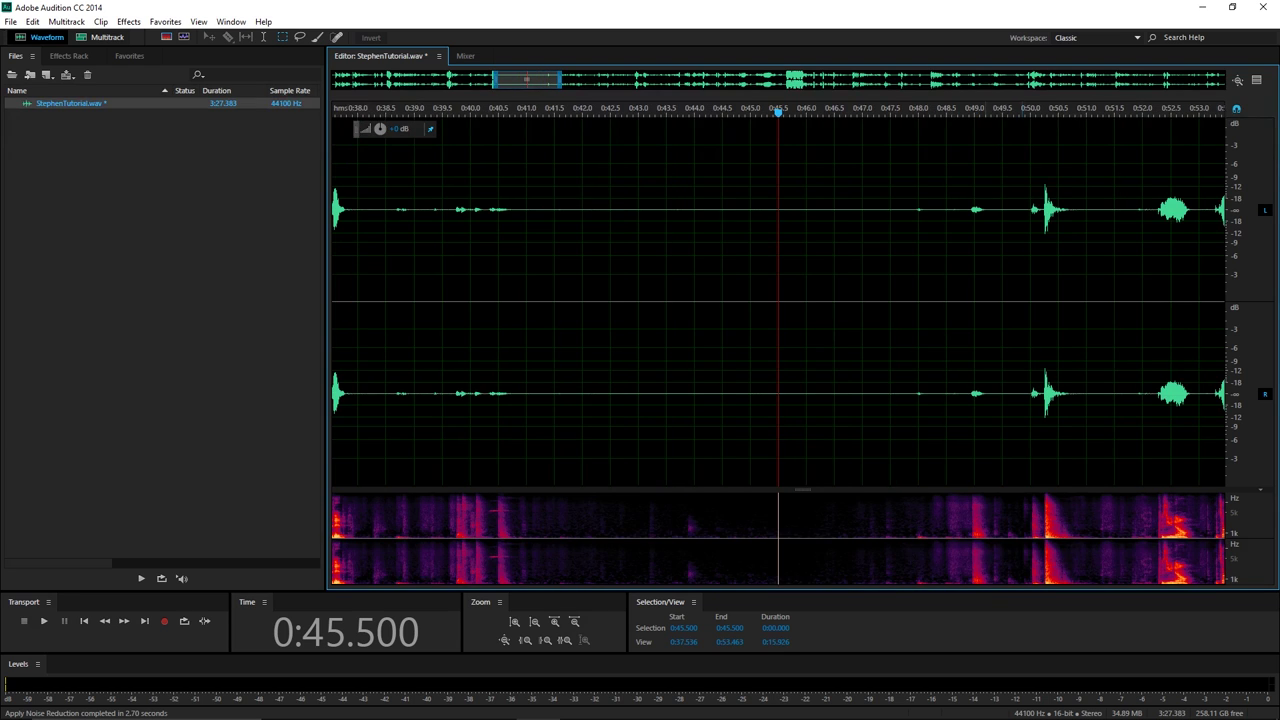
{"action": "key", "text": "equal"}
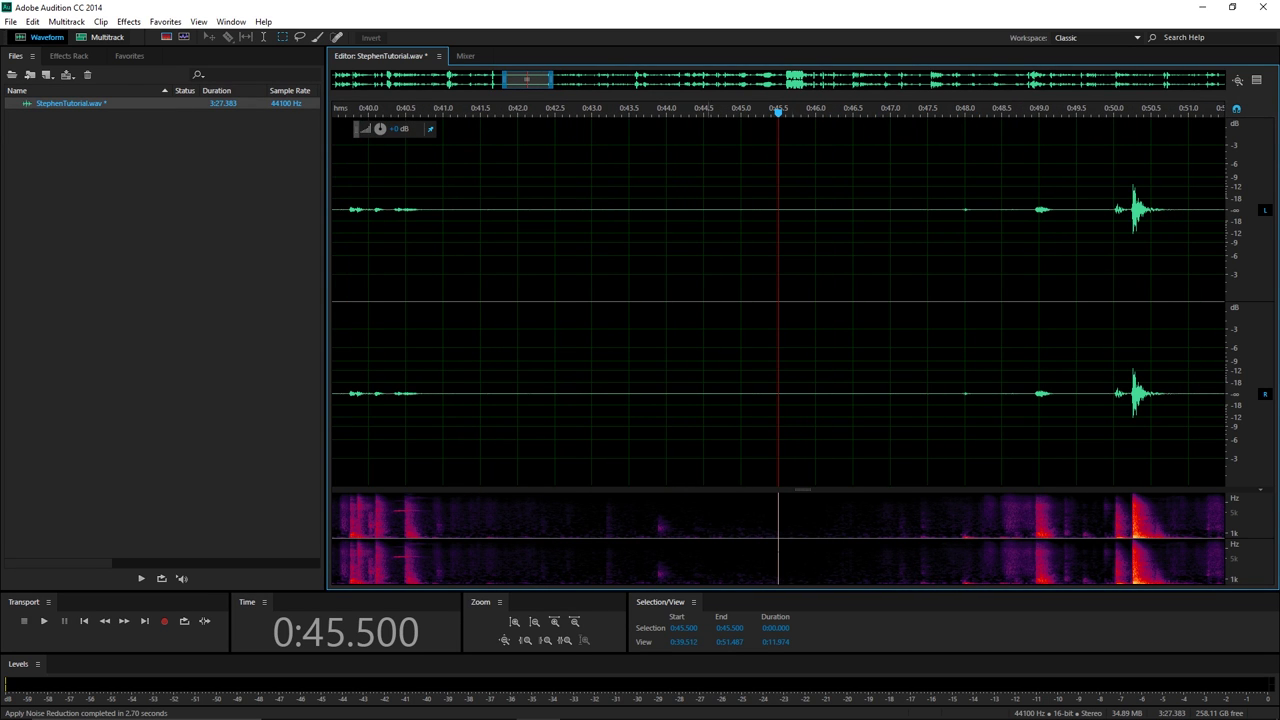
Listen to the cleaned gap by playing from 0:41.5 and from 0:43.0.
{"action": "left_click", "coordinate": [480, 443]}
{"action": "key", "text": "space"}
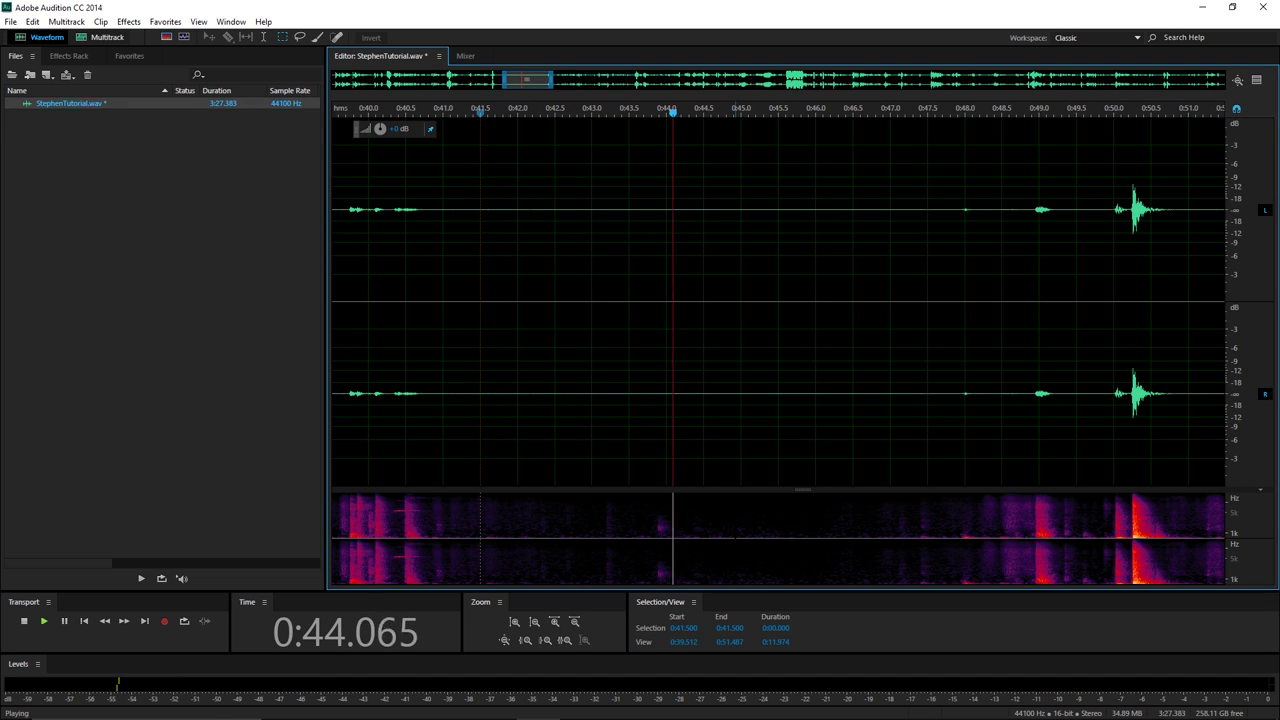
{"action": "key", "text": "space"}
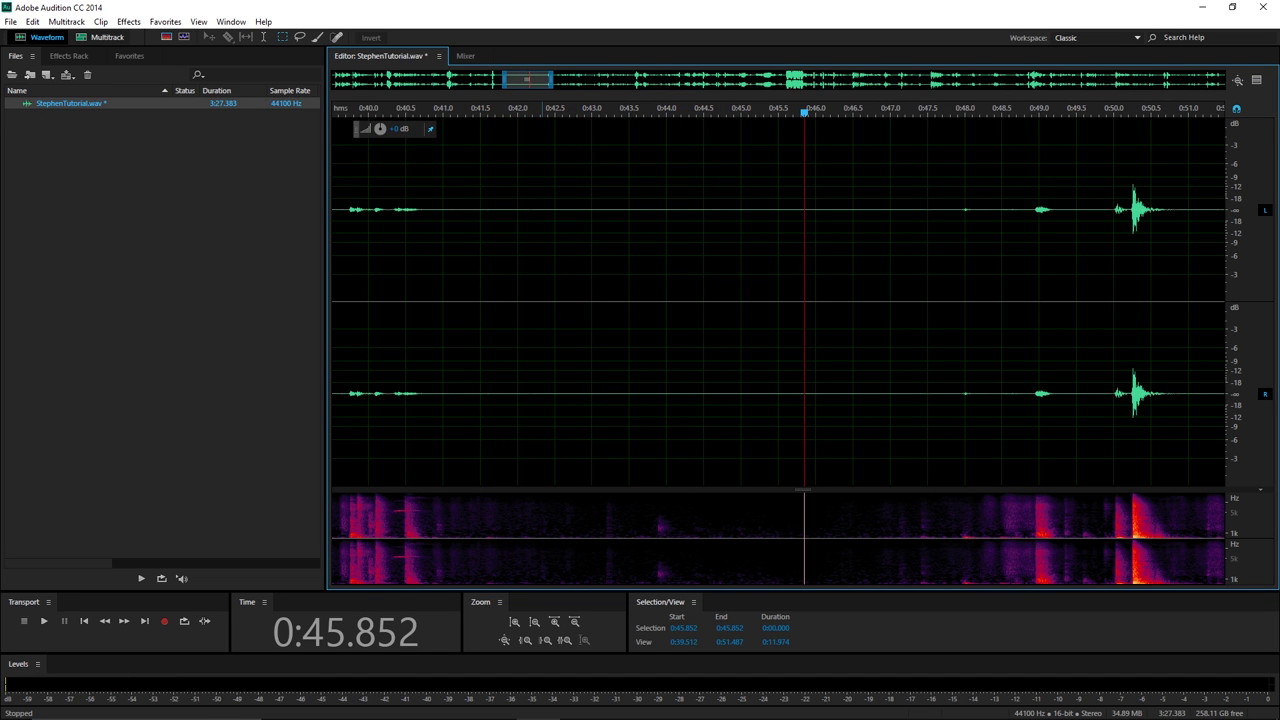
{"action": "left_click", "coordinate": [589, 385]}
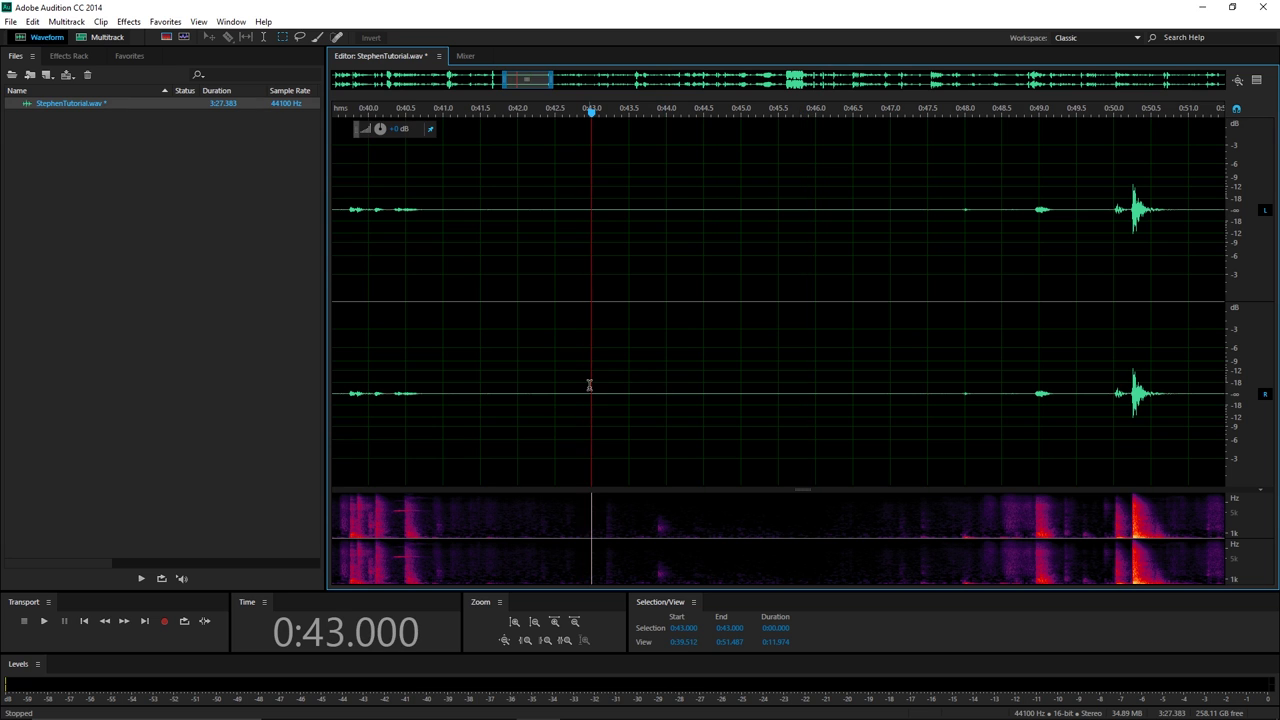
{"action": "key", "text": "space"}
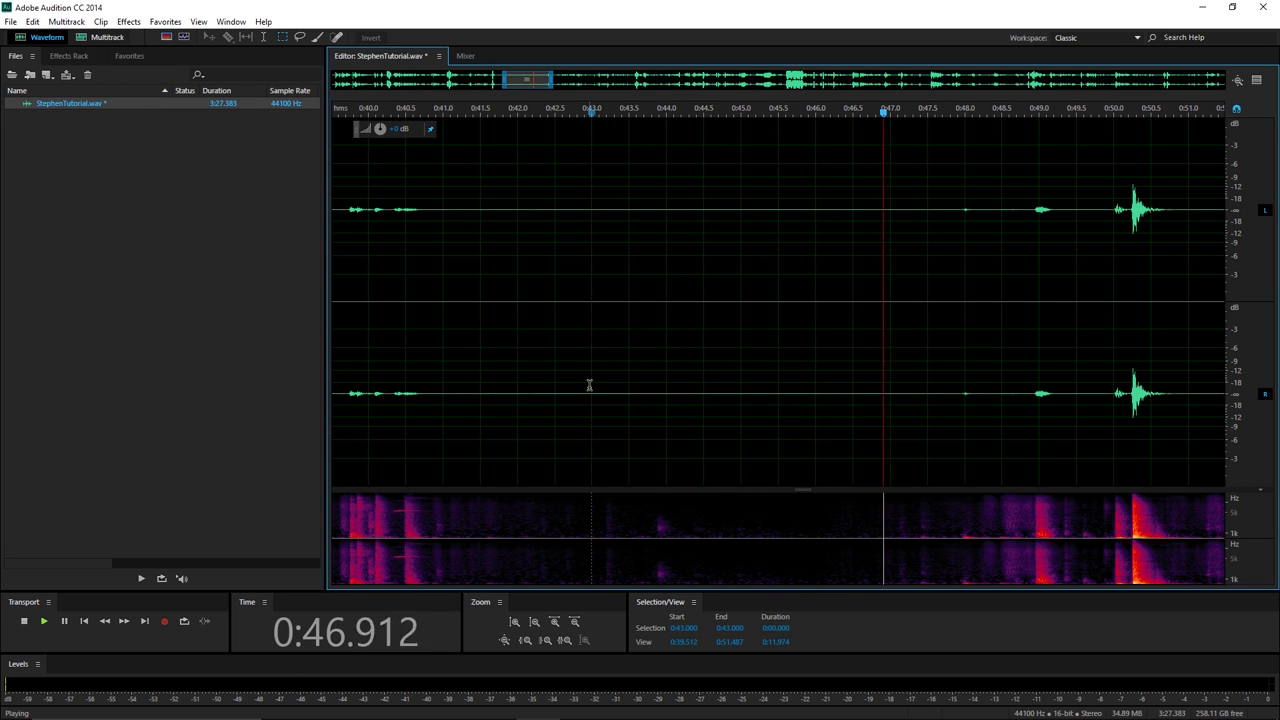
{"action": "key", "text": "space"}
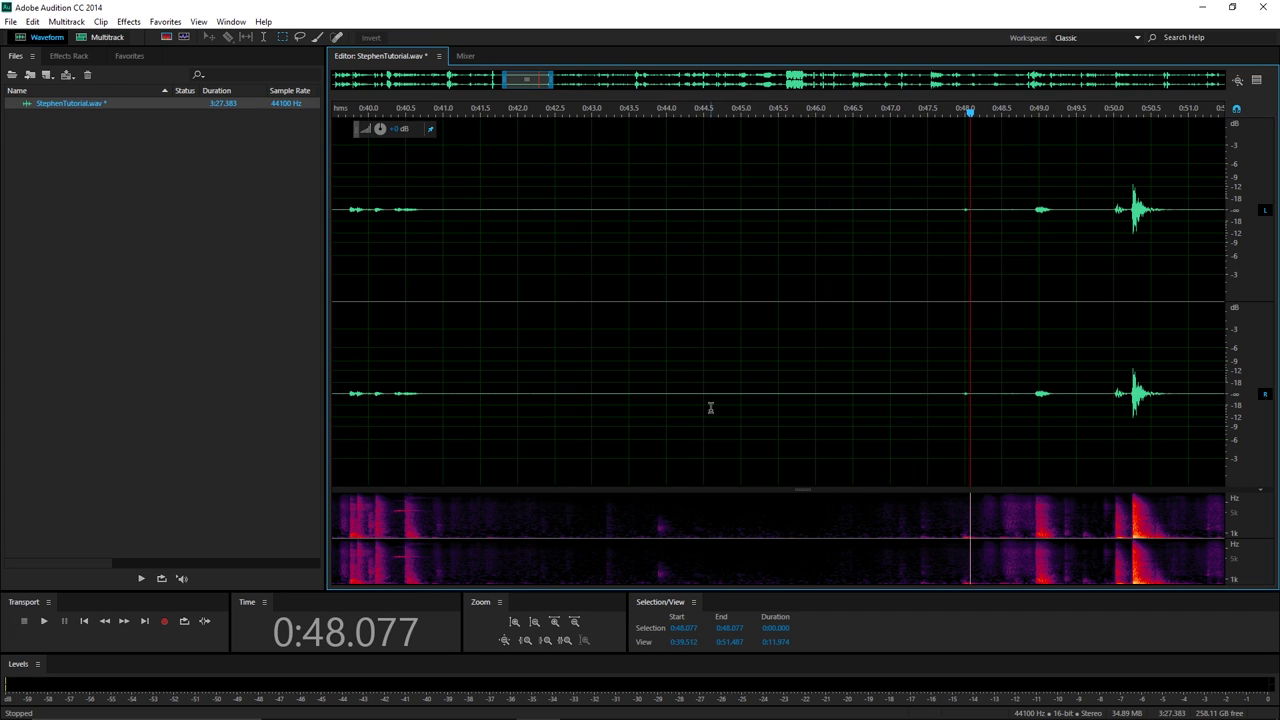
{"action": "scroll", "coordinate": [1050, 490], "scroll_direction": "down", "scroll_amount": 4}
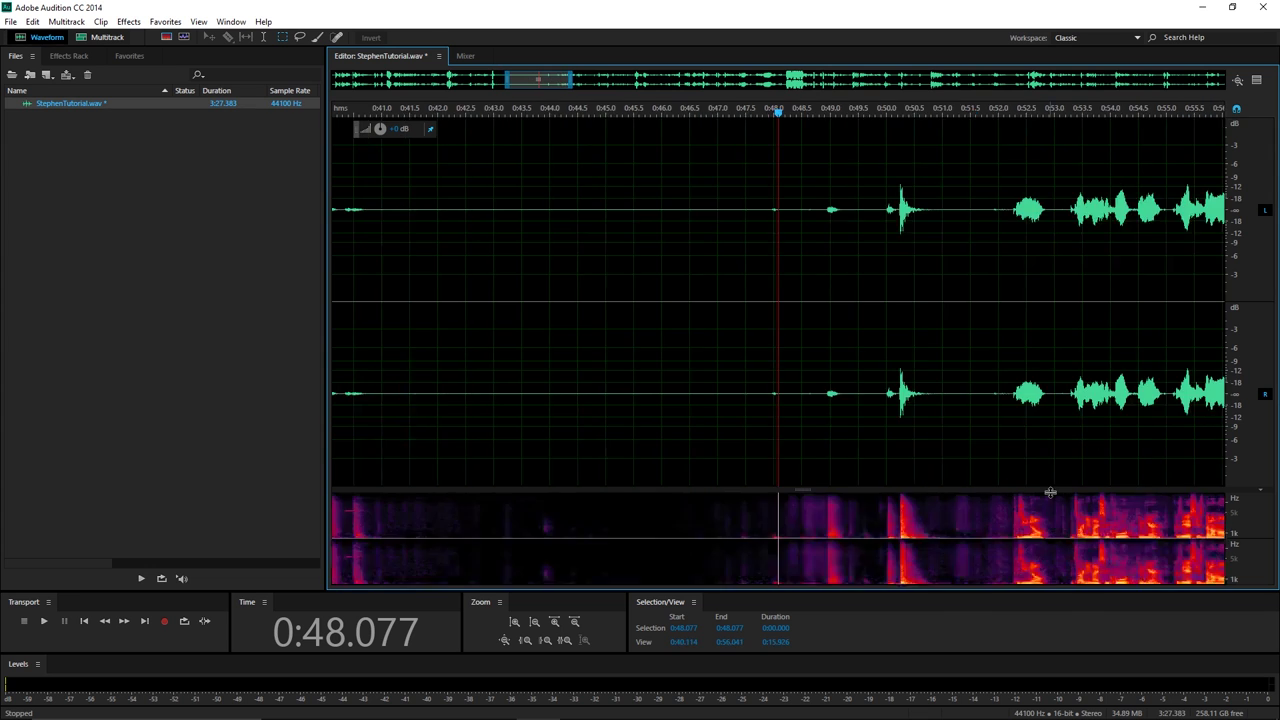
{"action": "scroll", "coordinate": [925, 394], "scroll_direction": "down", "scroll_amount": 6}
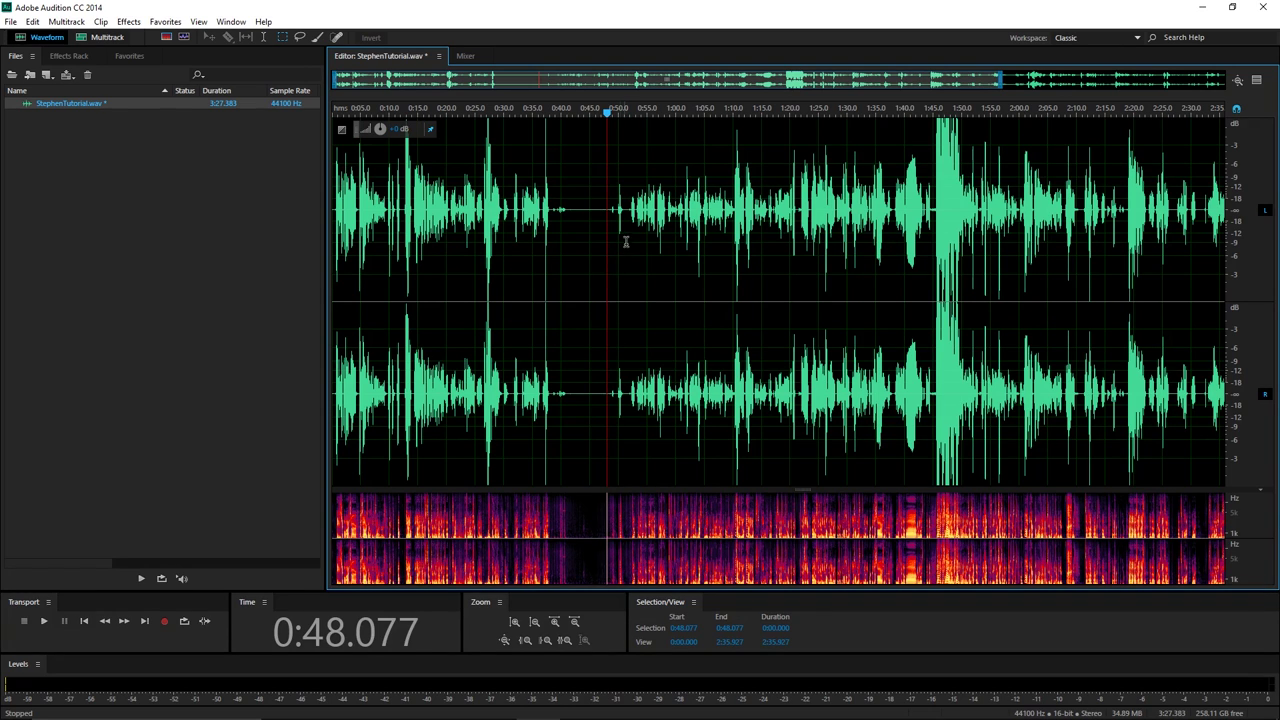
Play the cleaned narration from 0:51.704 for about five seconds, then stop.
{"action": "left_click", "coordinate": [628, 244]}
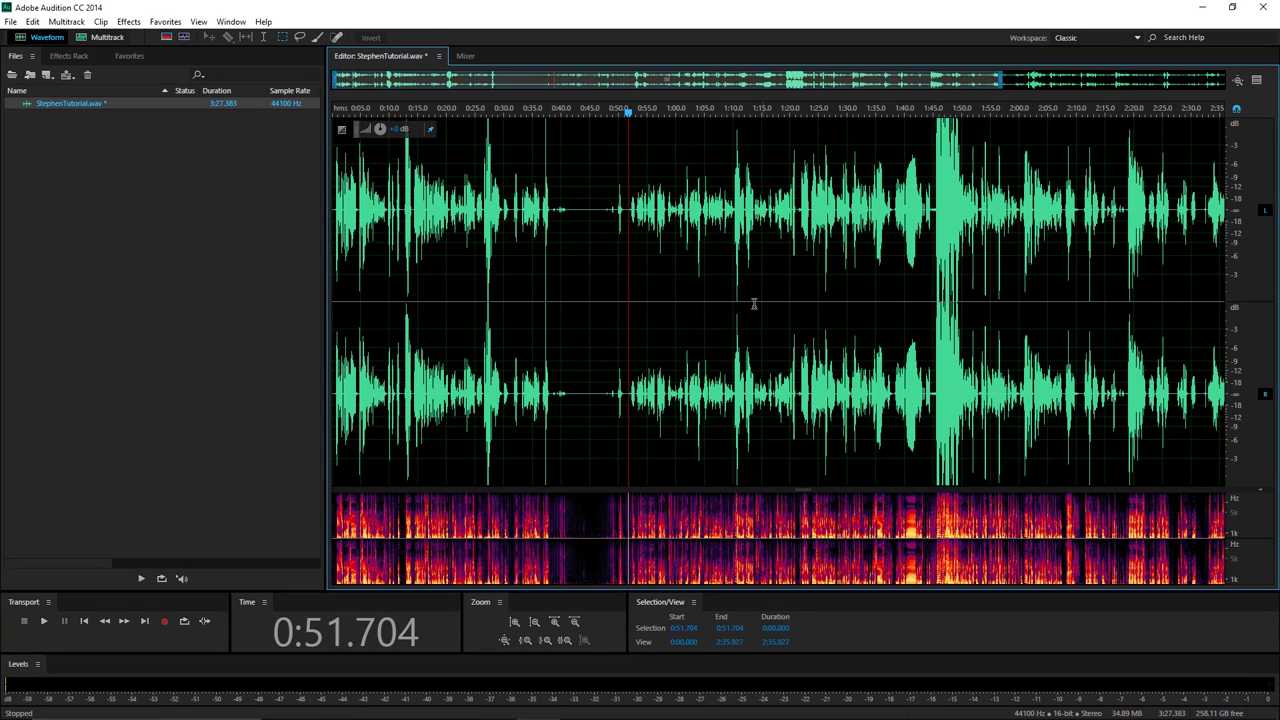
{"action": "key", "text": "space"}
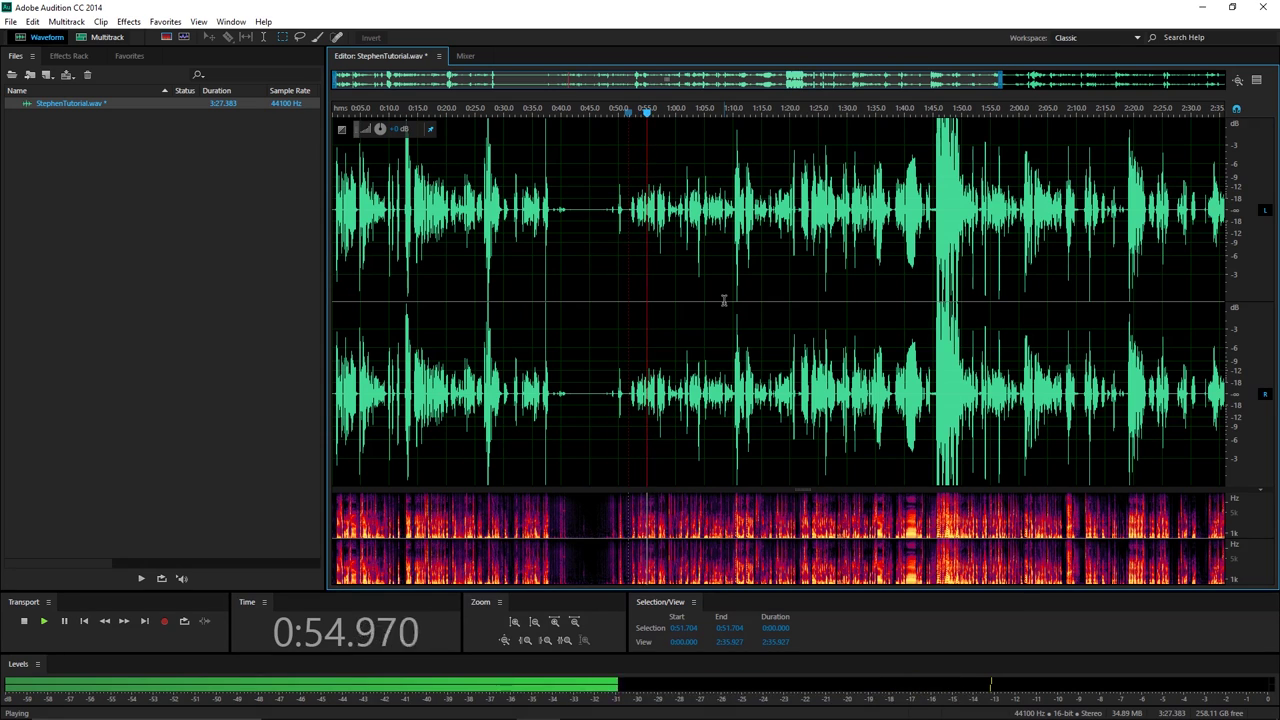
{"action": "key", "text": "space"}
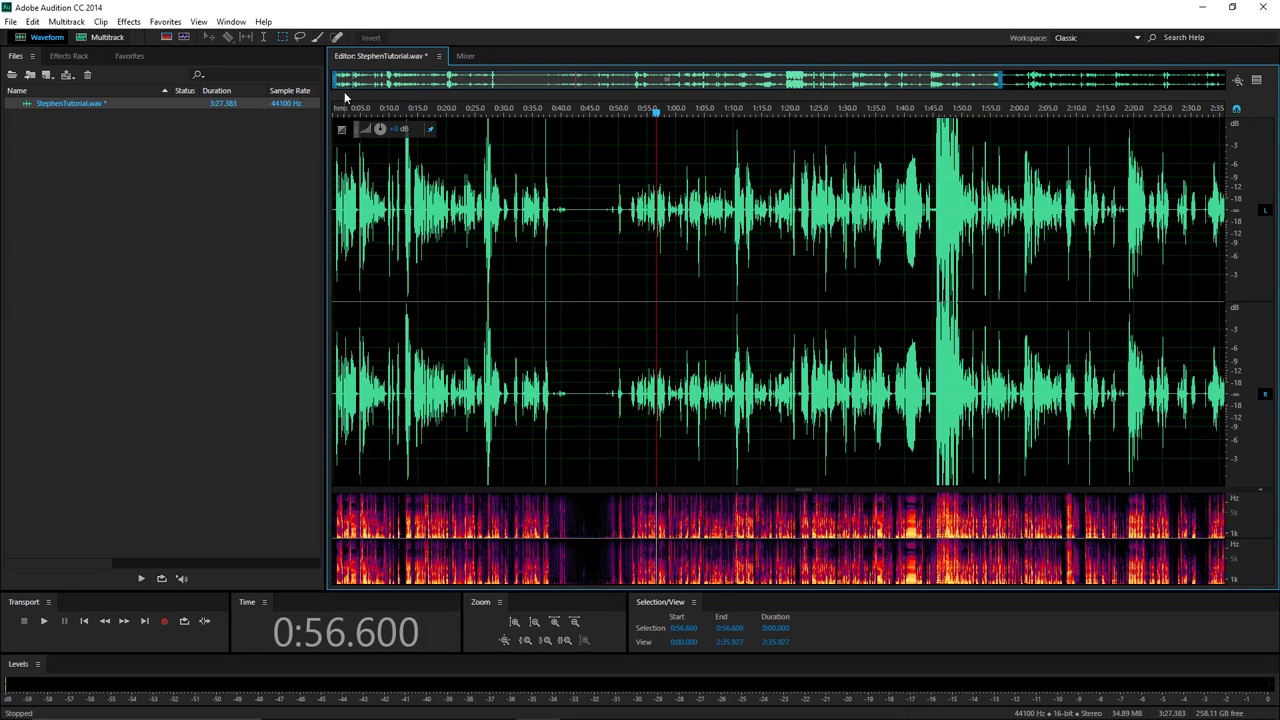
{"action": "left_click", "coordinate": [129, 22]}
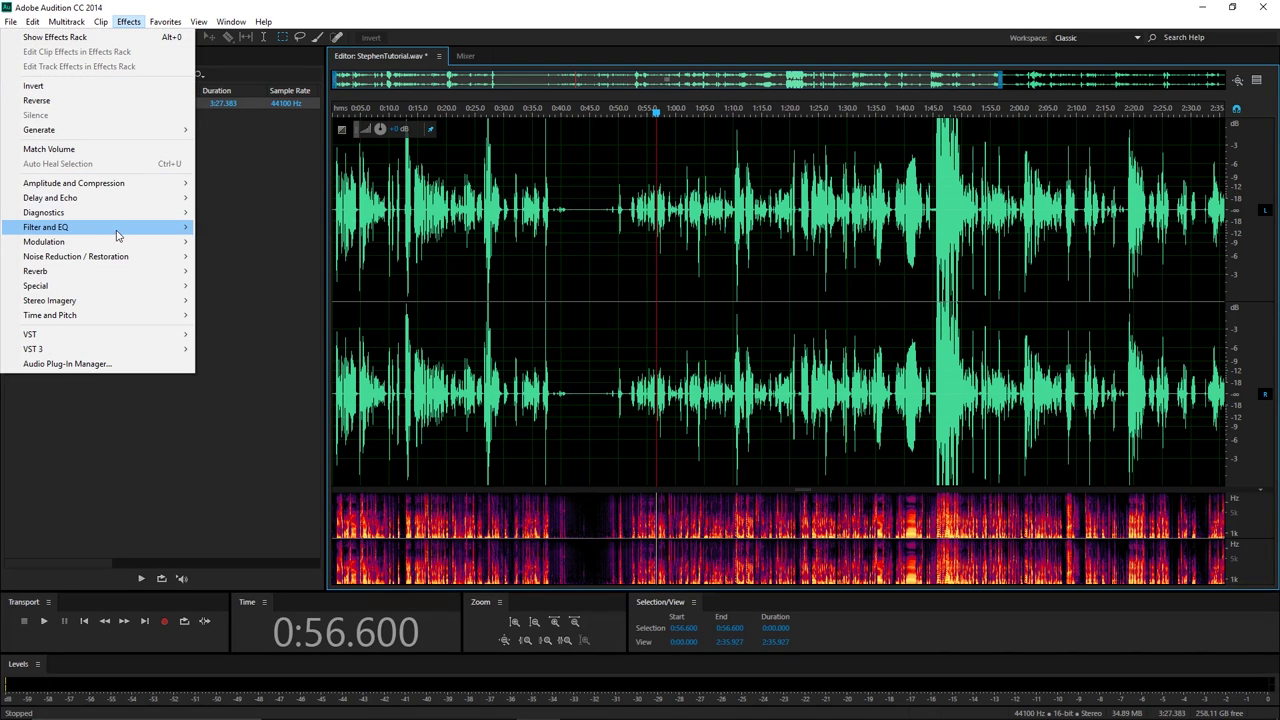
Open the Parametric Equalizer, reset it to the Blank preset, and move its window higher.
{"action": "mouse_move", "coordinate": [117, 234]}
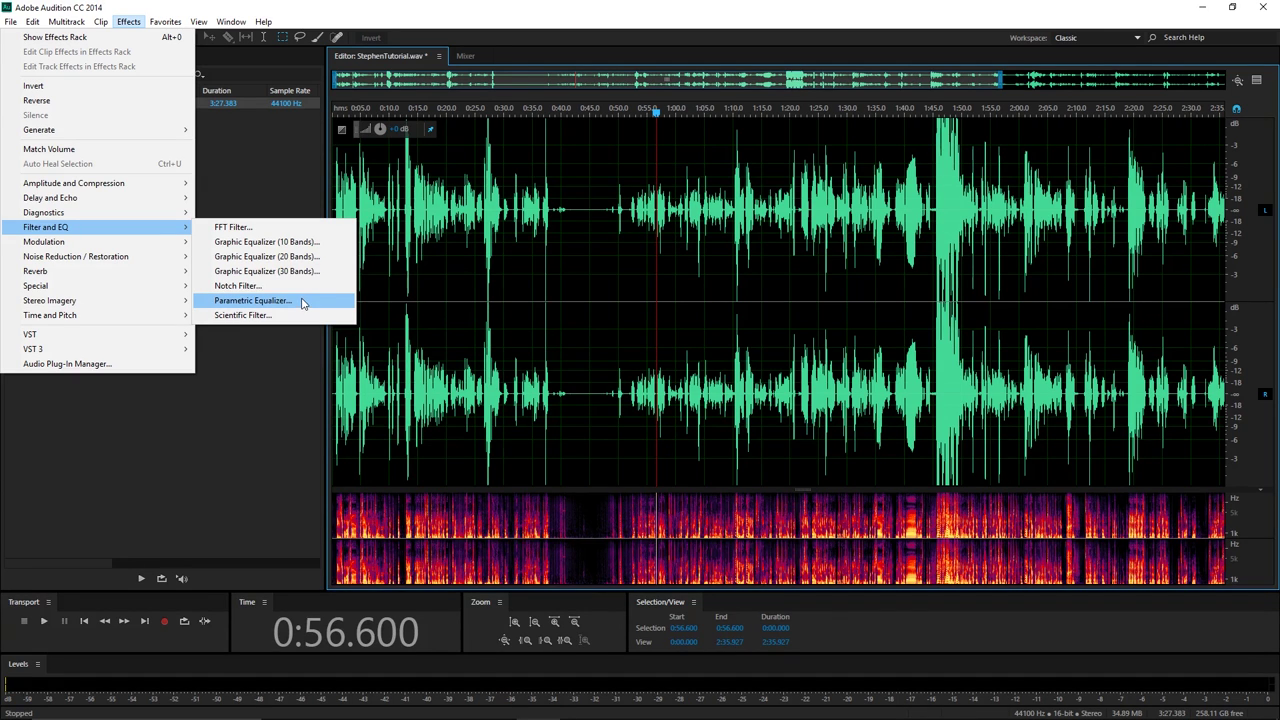
{"action": "left_click", "coordinate": [303, 302]}
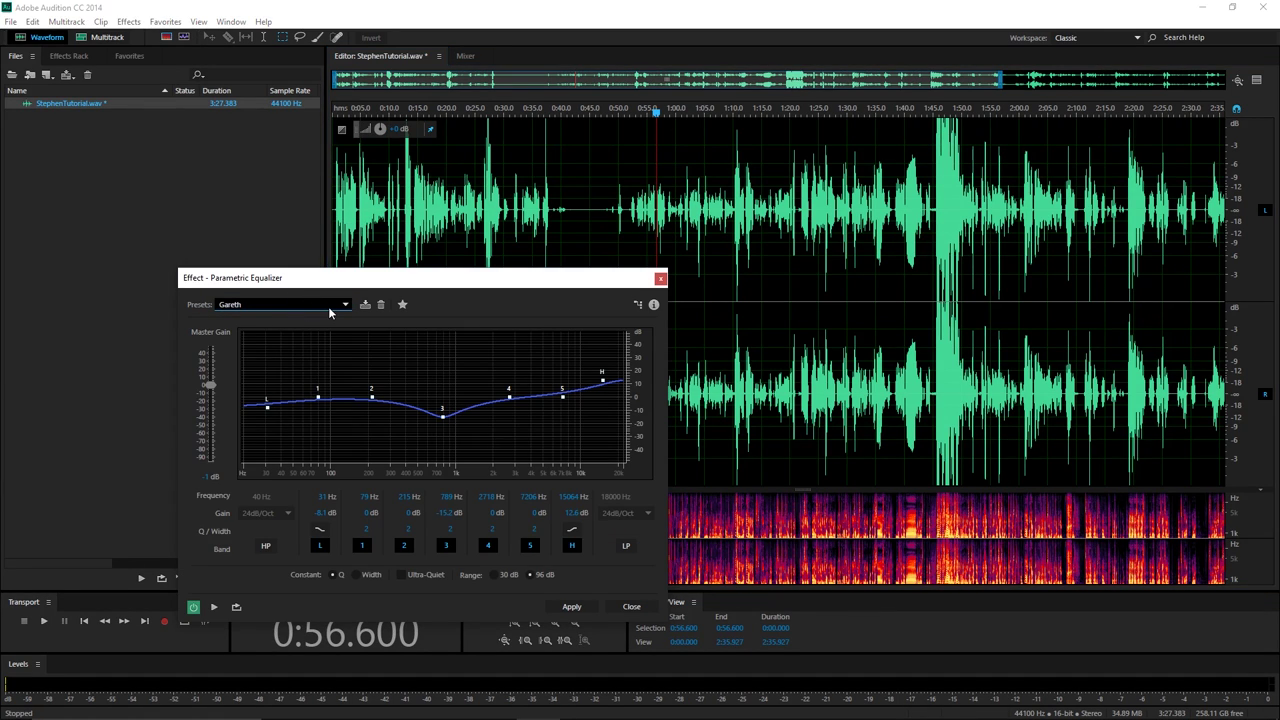
{"action": "left_click", "coordinate": [328, 306]}
{"action": "left_click", "coordinate": [278, 399]}
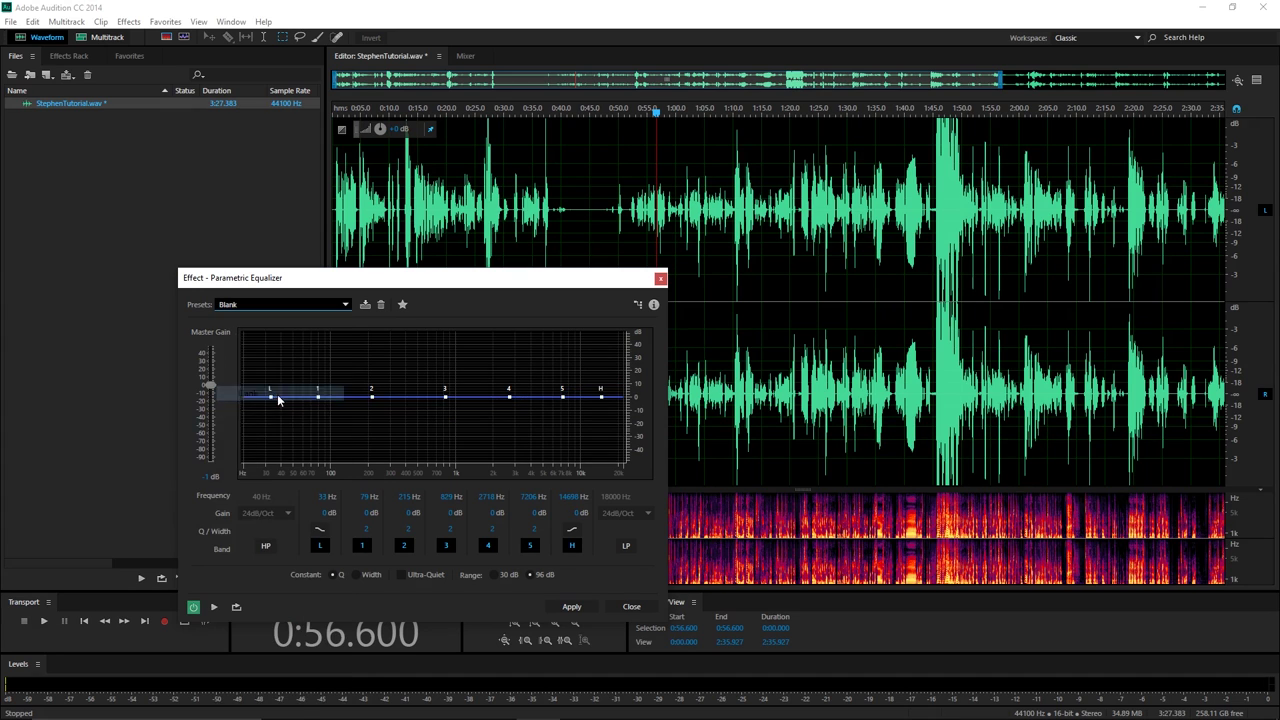
{"action": "left_click_drag", "start_coordinate": [310, 276], "coordinate": [315, 179]}
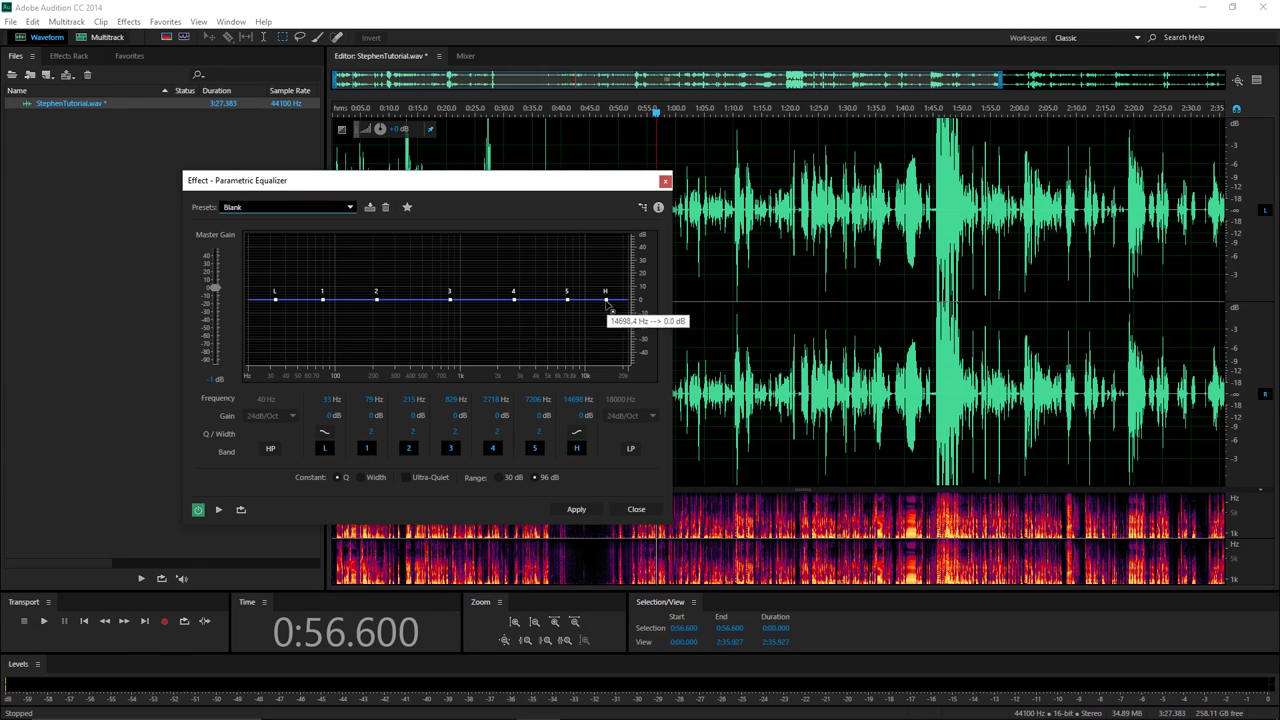
Shape the EQ bands: 706 Hz at -21.2 dB, 7853 Hz at +39.4 dB, high -41.8 dB, low -48 dB.
{"action": "left_click_drag", "start_coordinate": [449, 298], "coordinate": [441, 327]}
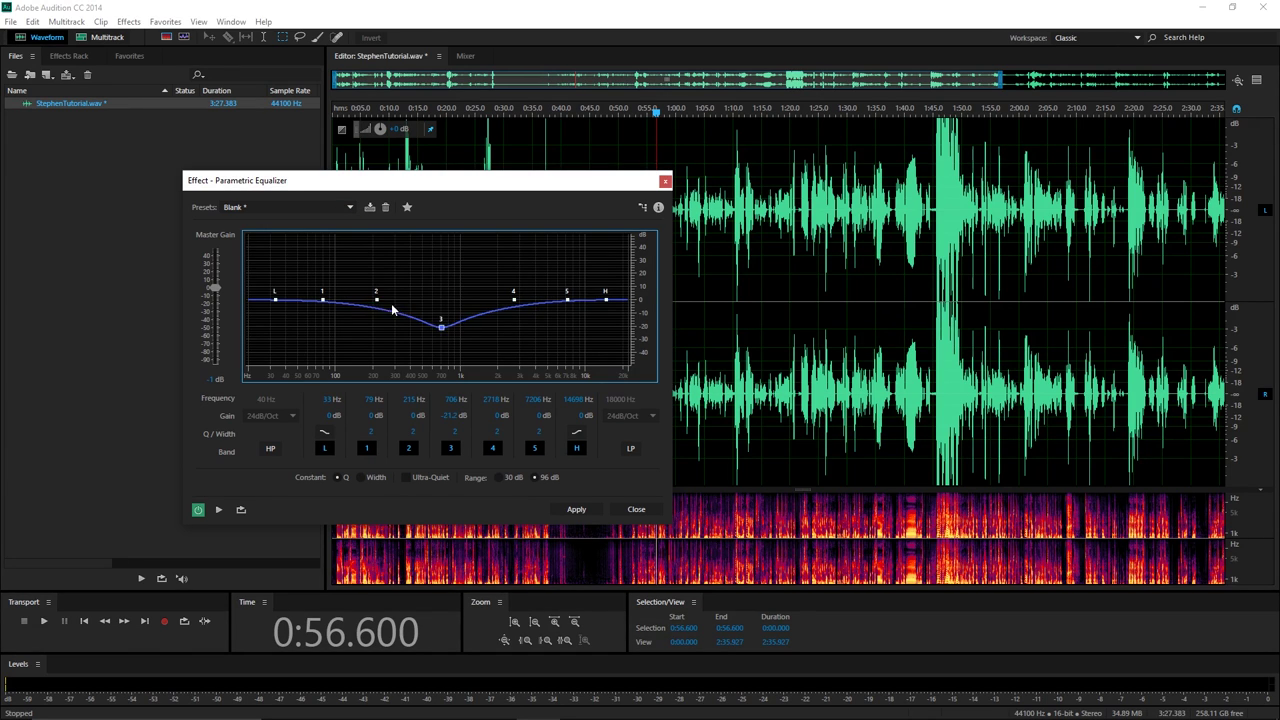
{"action": "left_click_drag", "start_coordinate": [376, 298], "coordinate": [373, 238]}
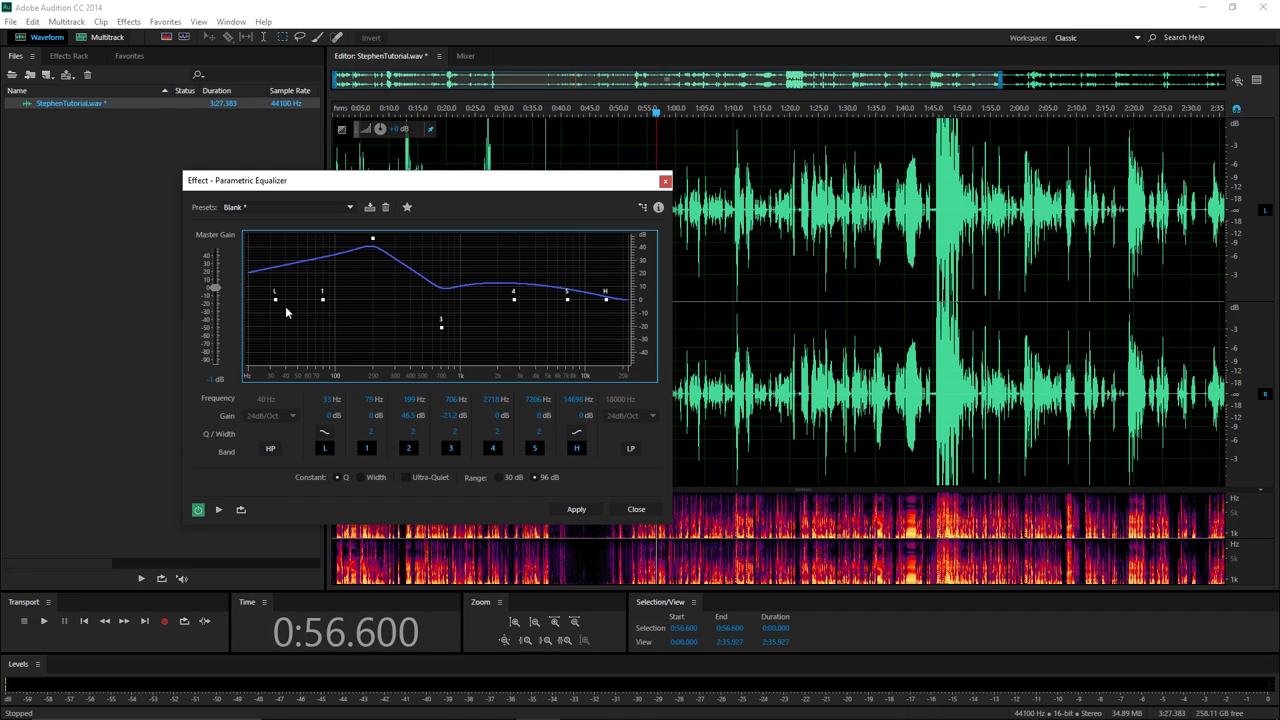
{"action": "left_click_drag", "start_coordinate": [275, 299], "coordinate": [268, 338]}
{"action": "left_click_drag", "start_coordinate": [567, 298], "coordinate": [571, 244]}
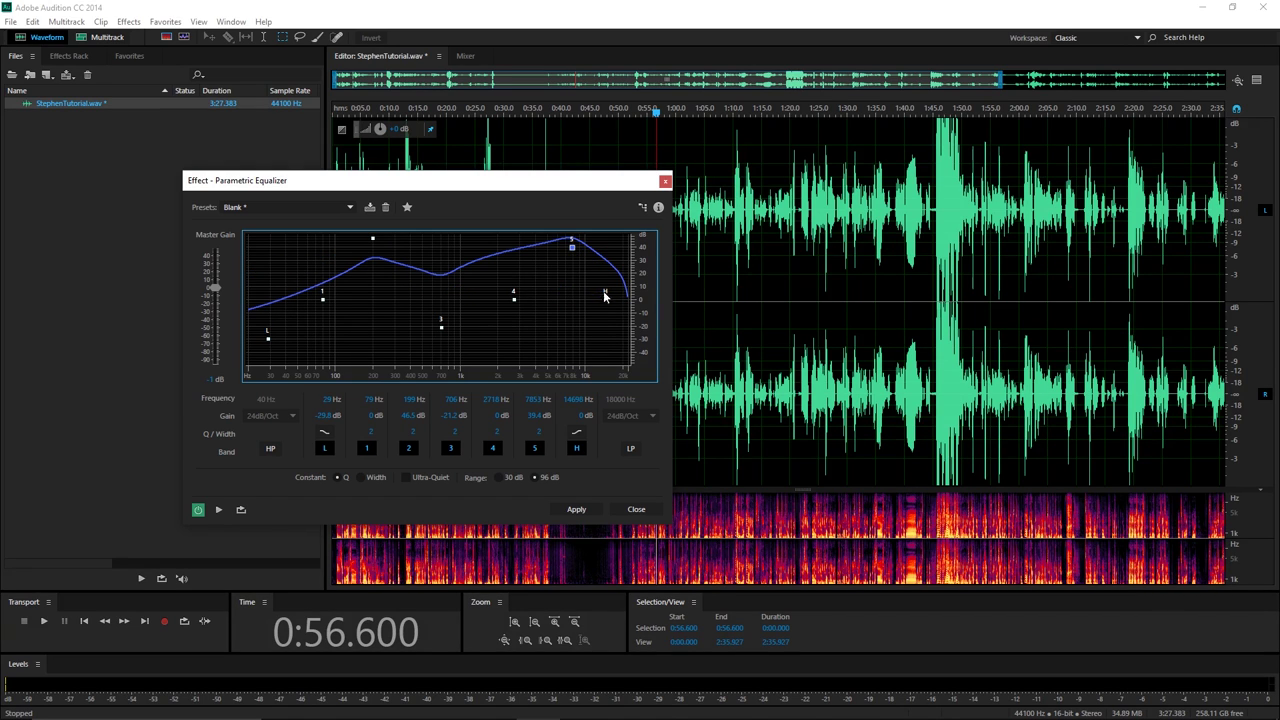
{"action": "left_click_drag", "start_coordinate": [605, 298], "coordinate": [597, 353]}
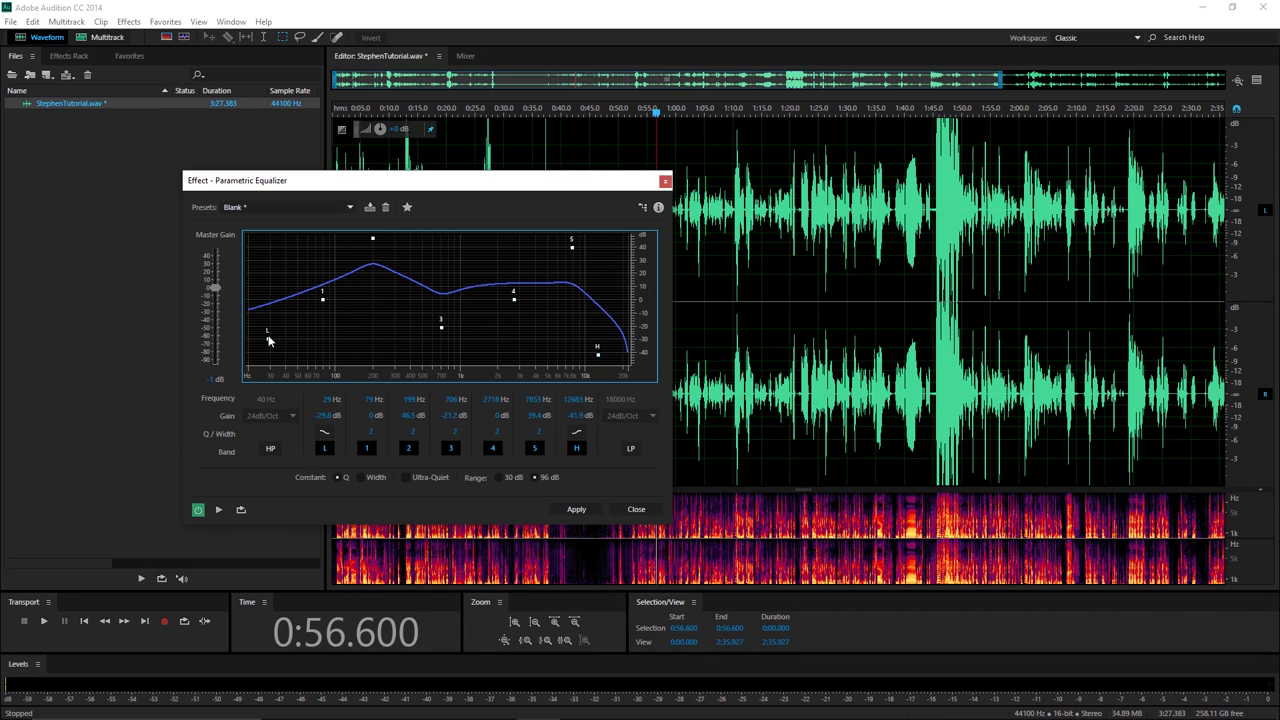
{"action": "left_click_drag", "start_coordinate": [267, 338], "coordinate": [281, 362]}
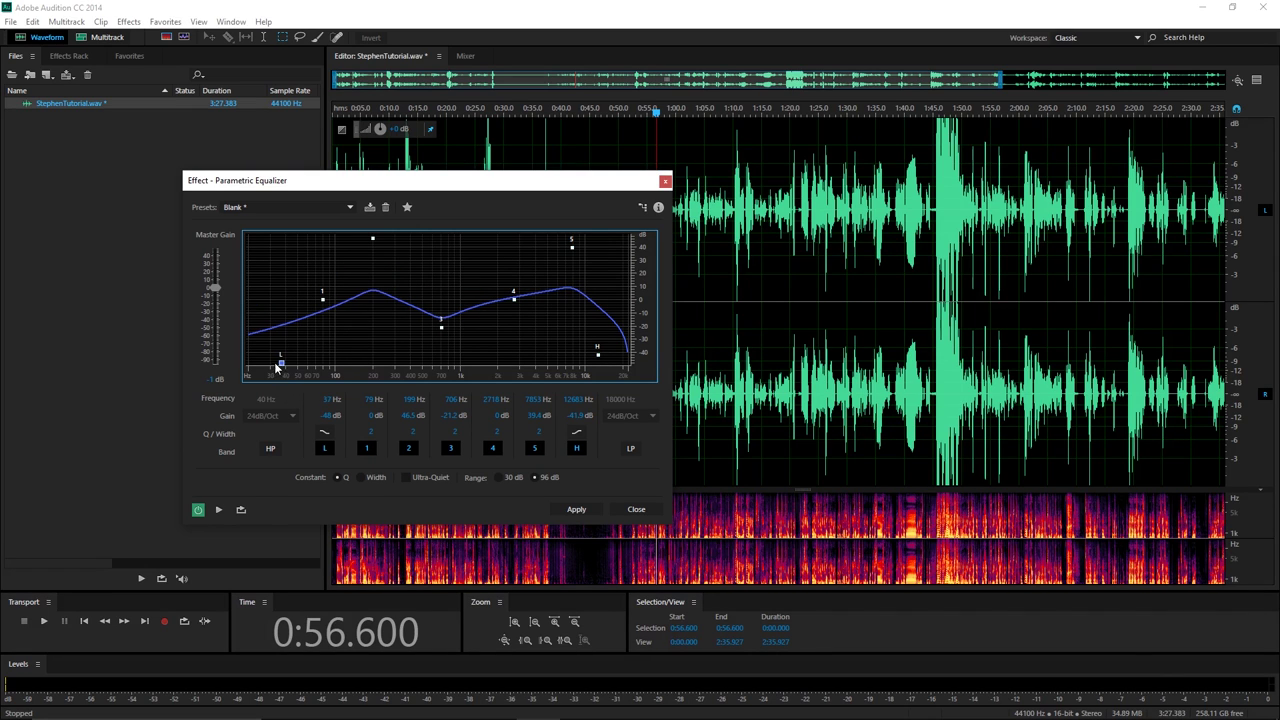
Reset the EQ to the Blank preset, cut the low shelf to -48 dB, and preview it.
{"action": "left_click", "coordinate": [308, 206]}
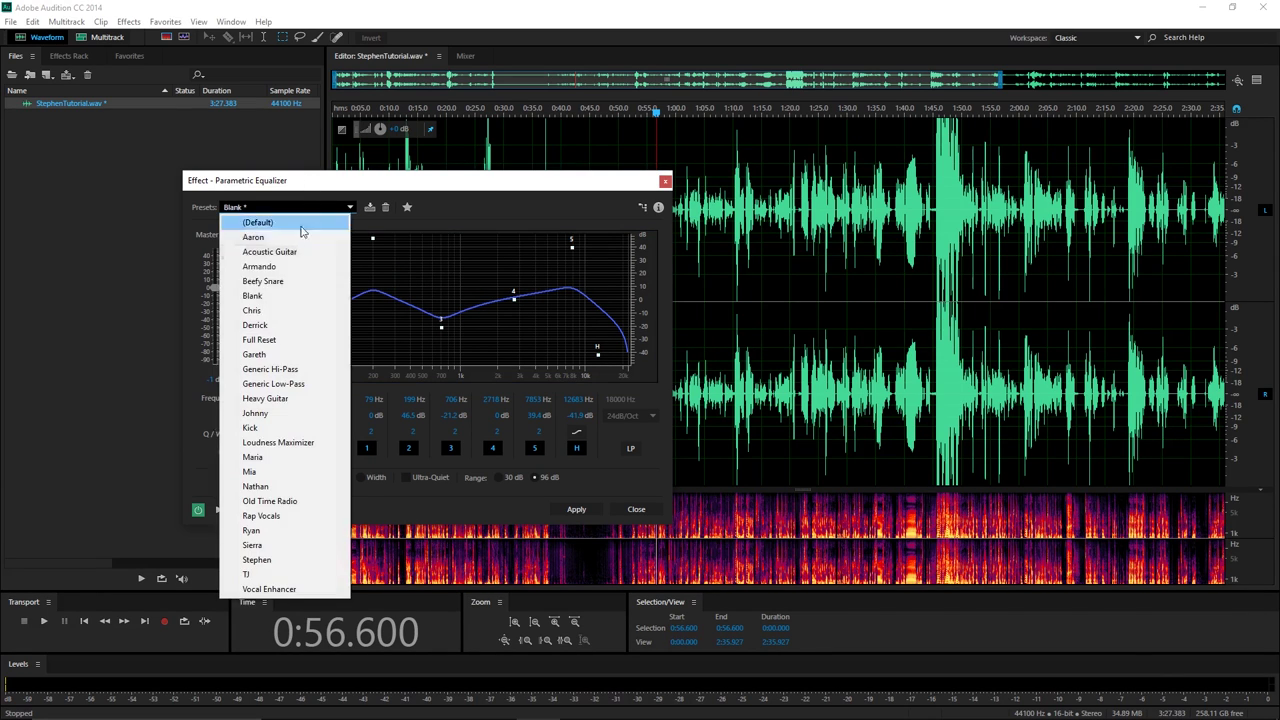
{"action": "left_click", "coordinate": [282, 298]}
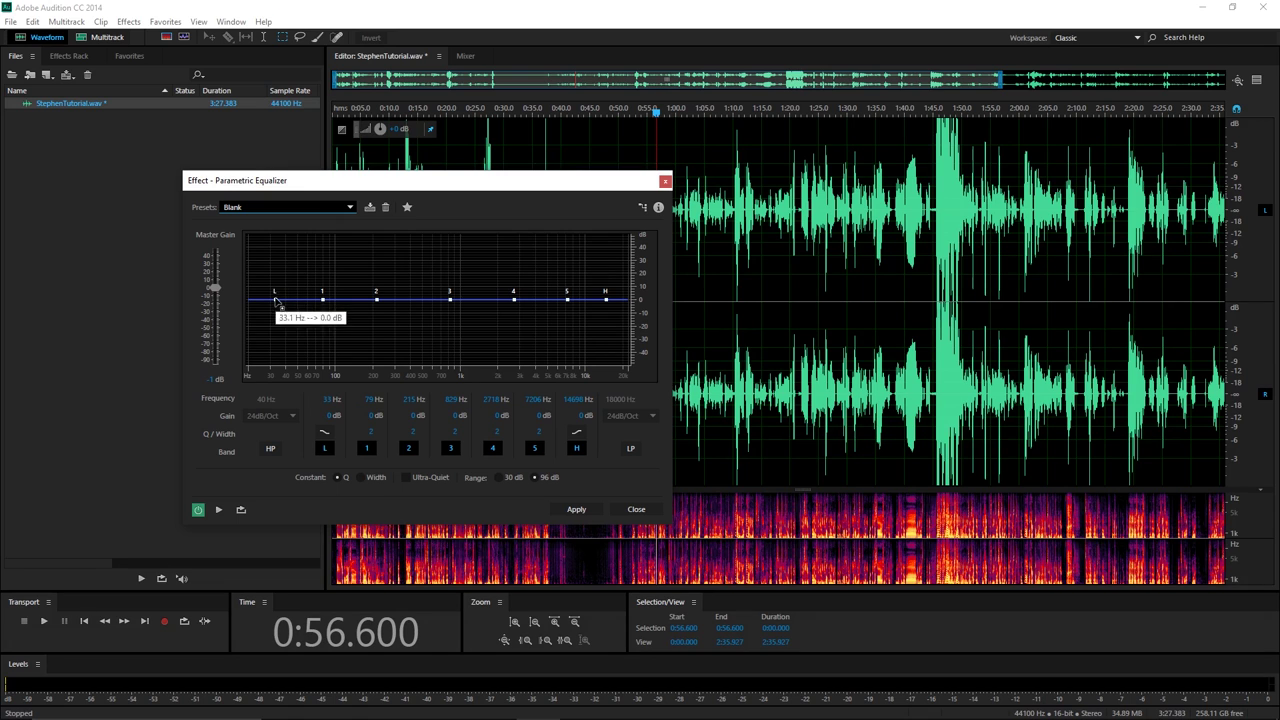
{"action": "left_click_drag", "start_coordinate": [278, 303], "coordinate": [280, 365]}
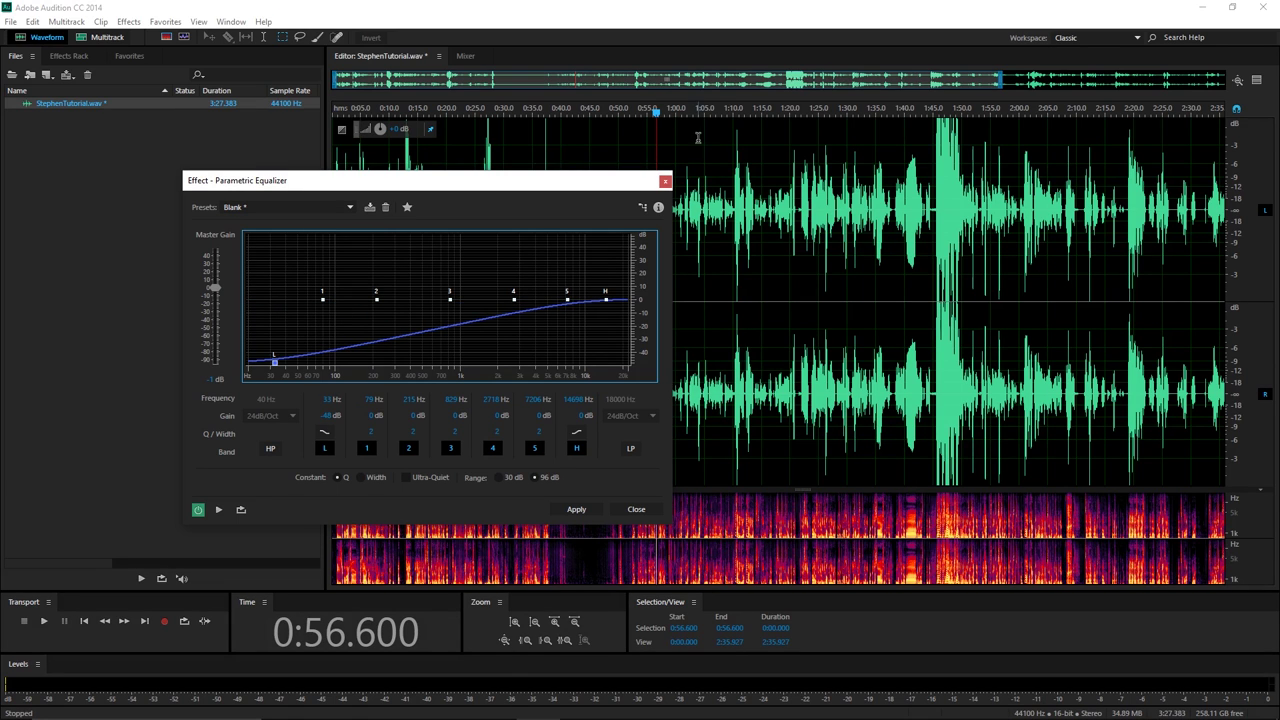
{"action": "left_click", "coordinate": [673, 113]}
{"action": "key", "text": "space"}
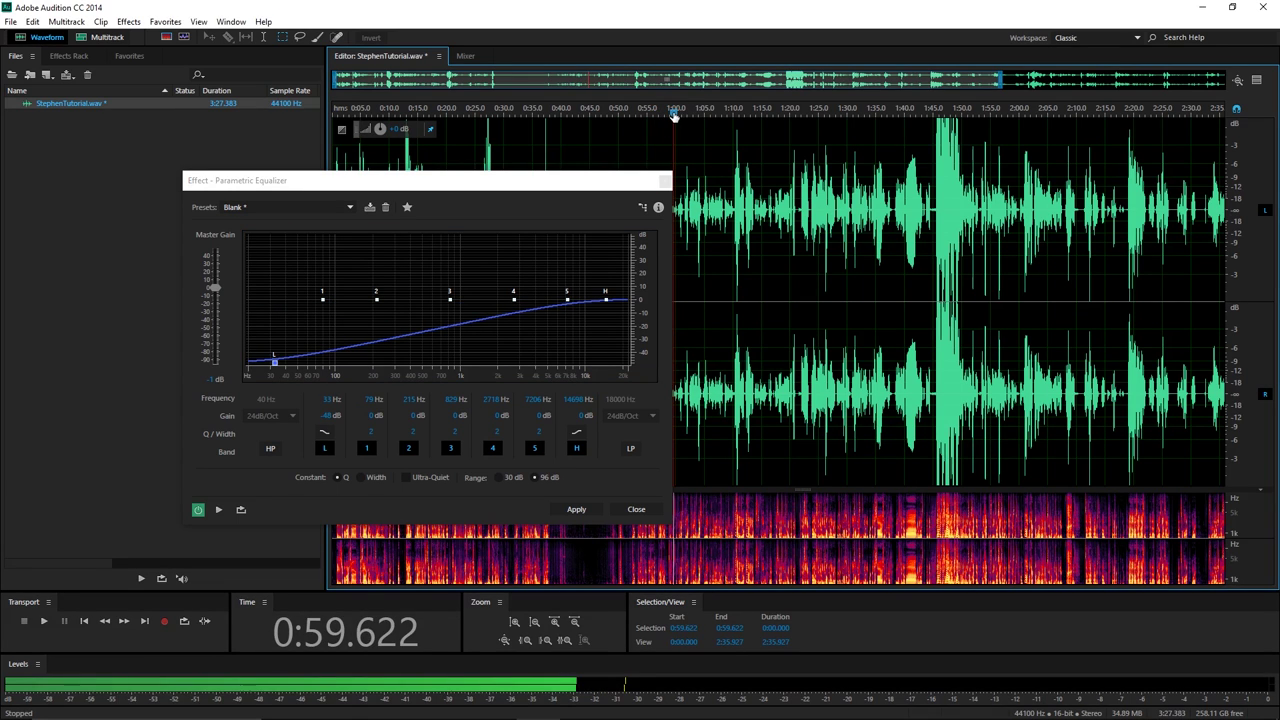
{"action": "key", "text": "space"}
Replay the -48 dB low-shelf cut from 0:51.774 to 0:58.329.
{"action": "scroll", "coordinate": [671, 115], "scroll_direction": "up", "scroll_amount": 3}
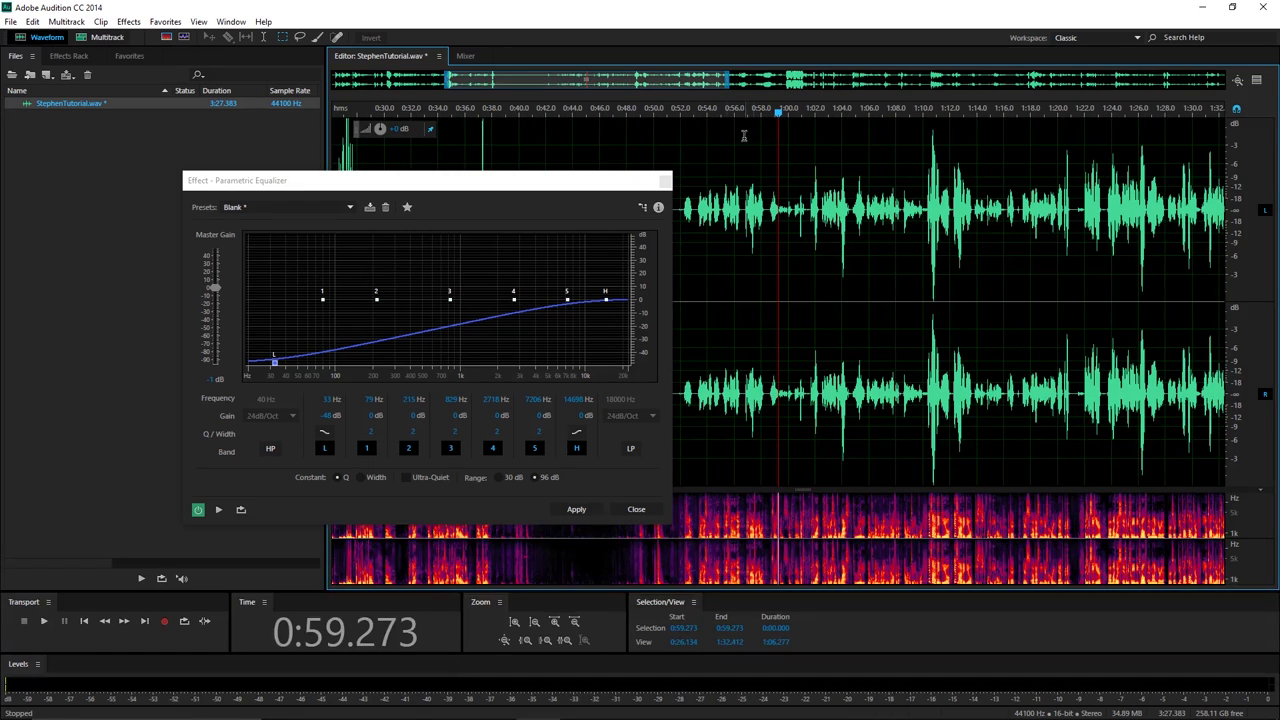
{"action": "left_click", "coordinate": [678, 114]}
{"action": "key", "text": "space"}
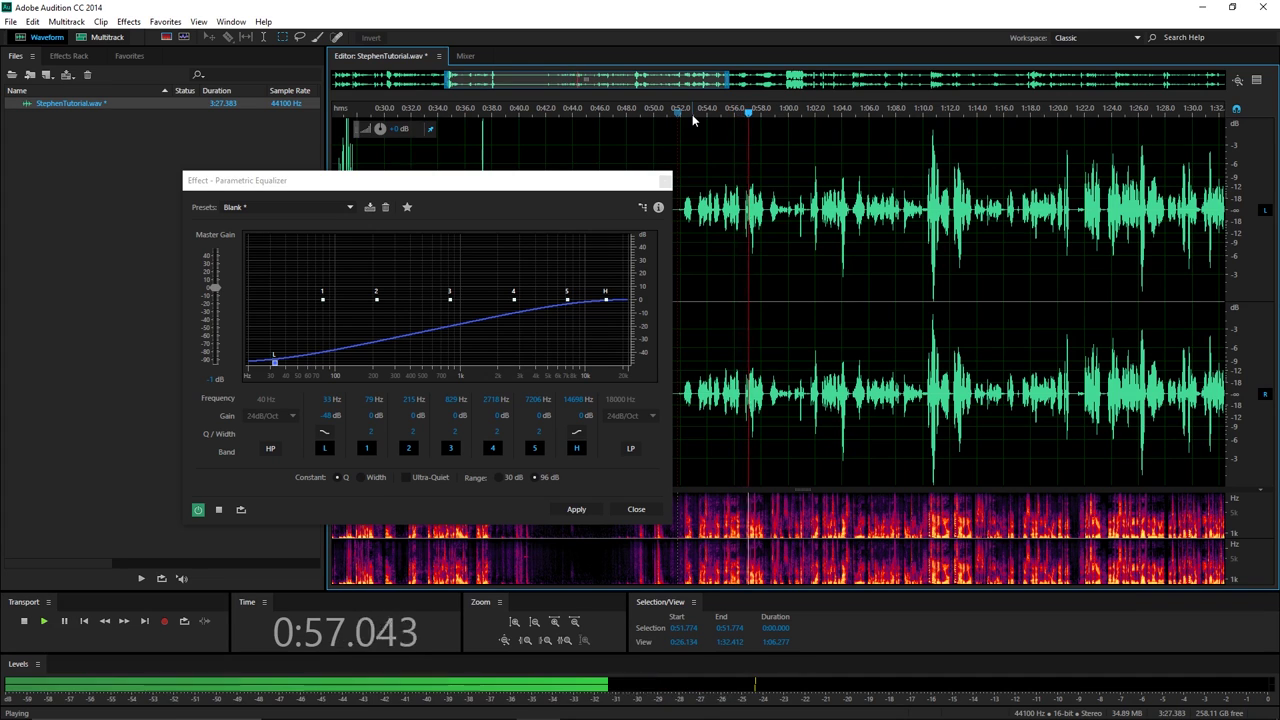
{"action": "key", "text": "space"}
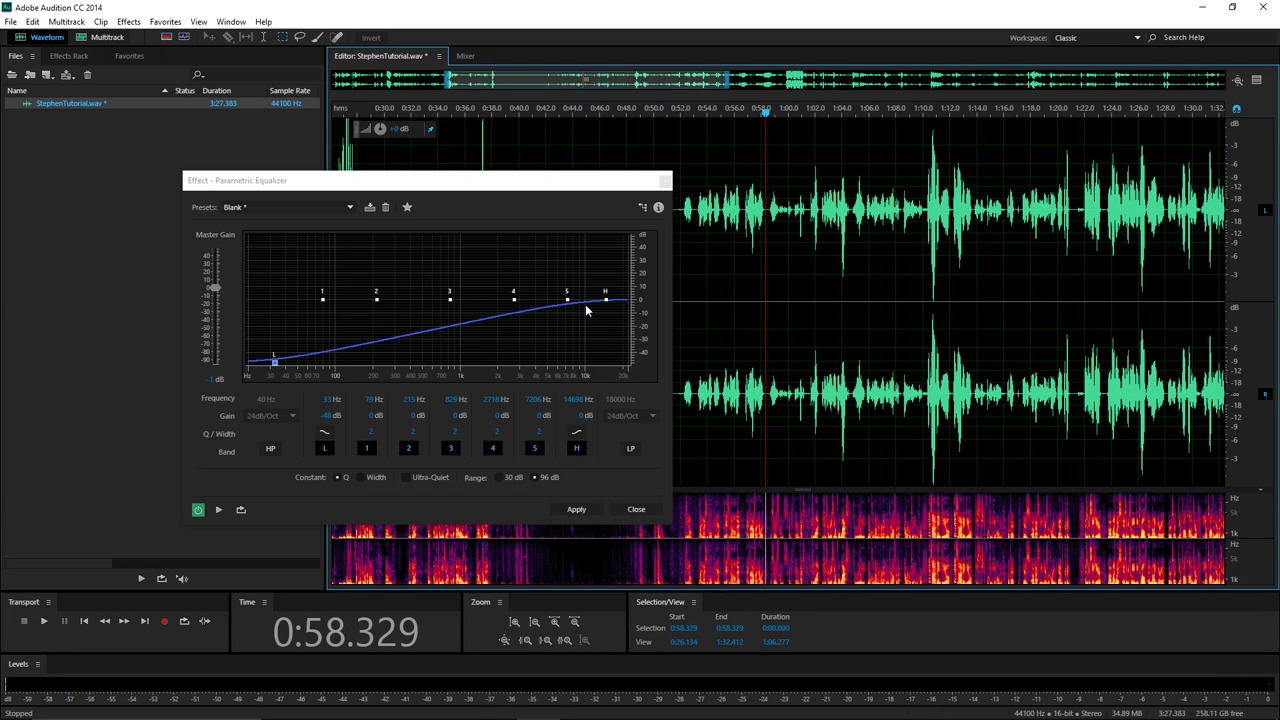
Boost the low shelf to about +48 dB and preview it from 0:51.873.
{"action": "mouse_move", "coordinate": [605, 300]}
{"action": "left_click_drag", "start_coordinate": [276, 358], "coordinate": [263, 236]}
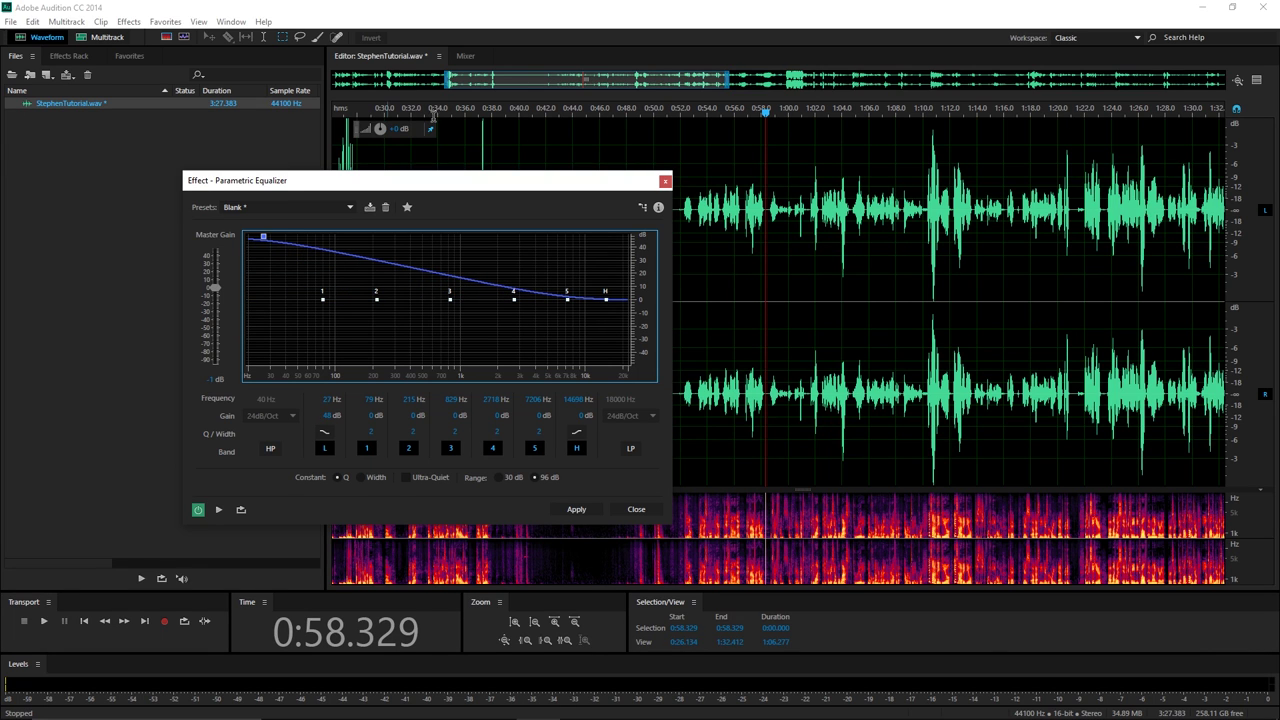
{"action": "left_click", "coordinate": [679, 115]}
{"action": "left_click", "coordinate": [679, 115]}
{"action": "key", "text": "space"}
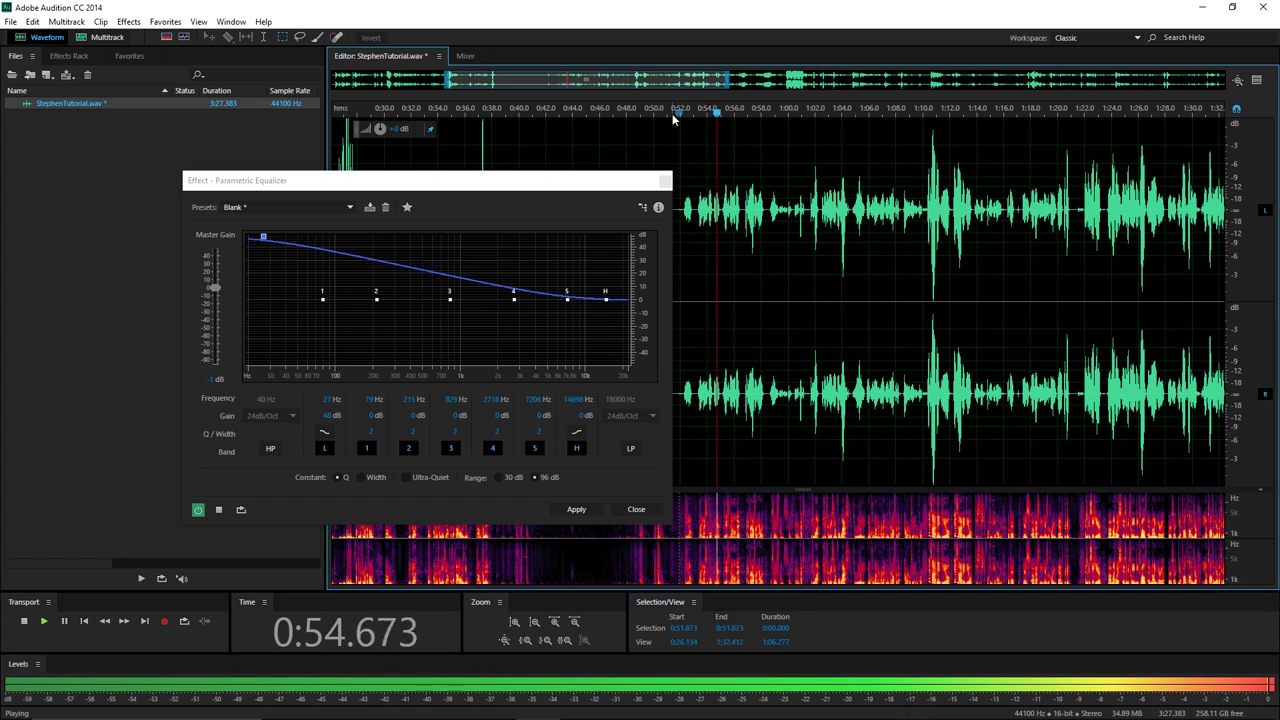
{"action": "key", "text": "space"}
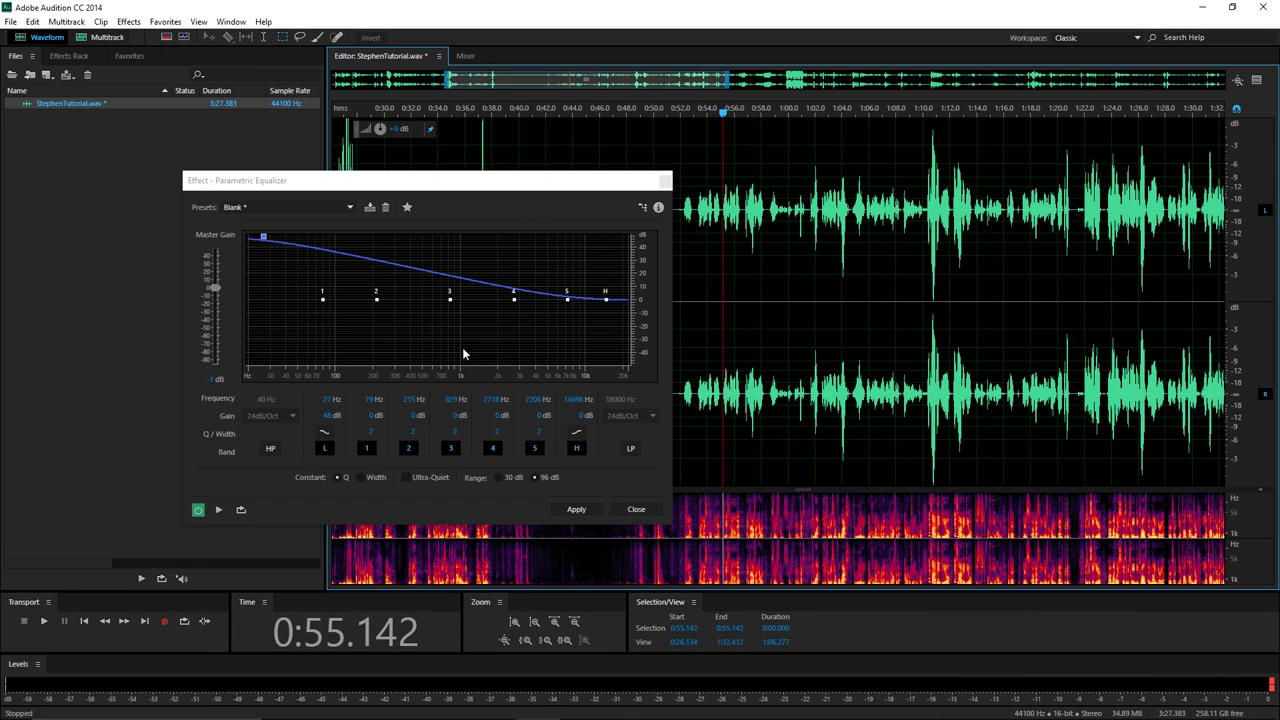
{"action": "left_click", "coordinate": [302, 207]}
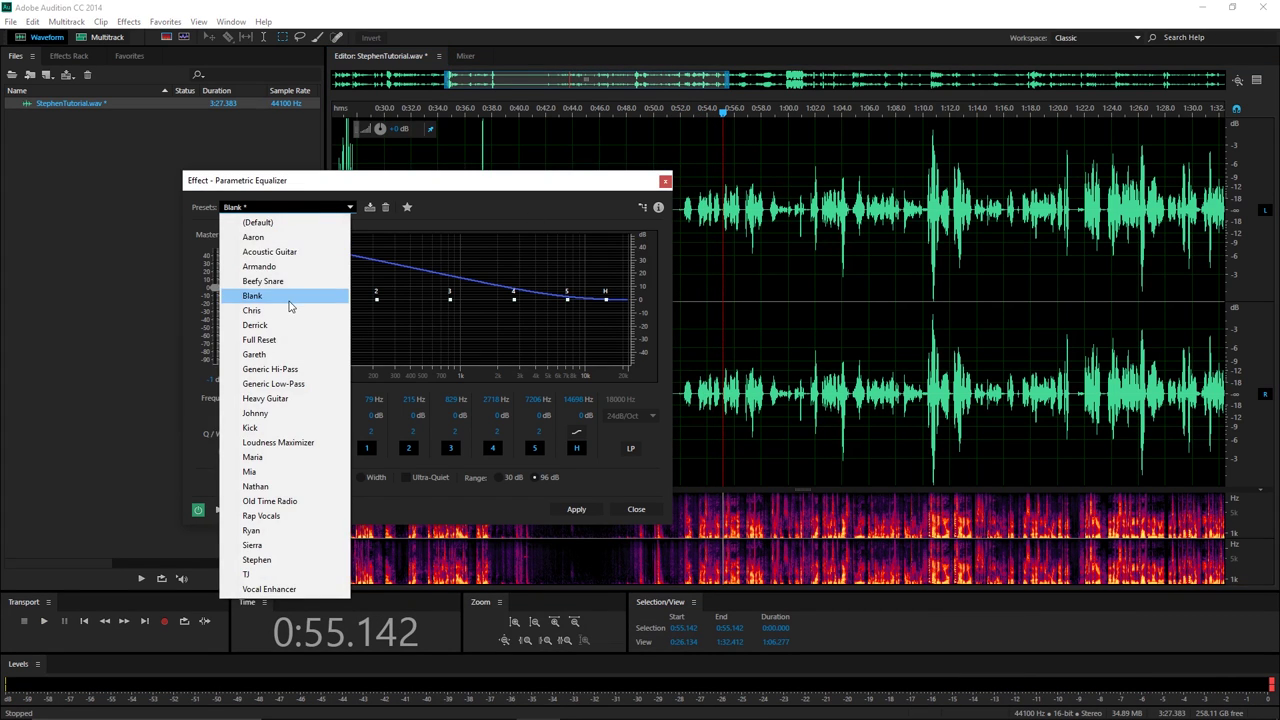
Return to the flat Blank preset and dip band 3 to -14.7 dB at 706 Hz during playback.
{"action": "left_click", "coordinate": [289, 302]}
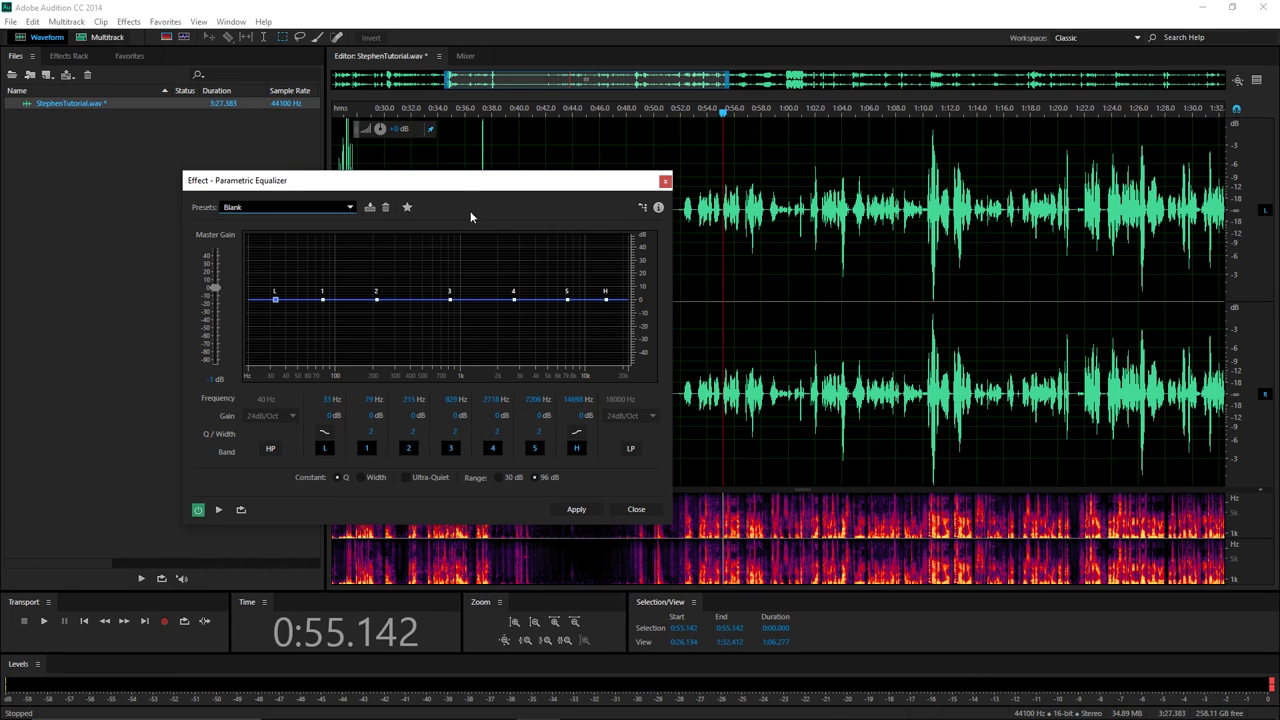
{"action": "left_click_drag", "start_coordinate": [465, 183], "coordinate": [367, 152]}
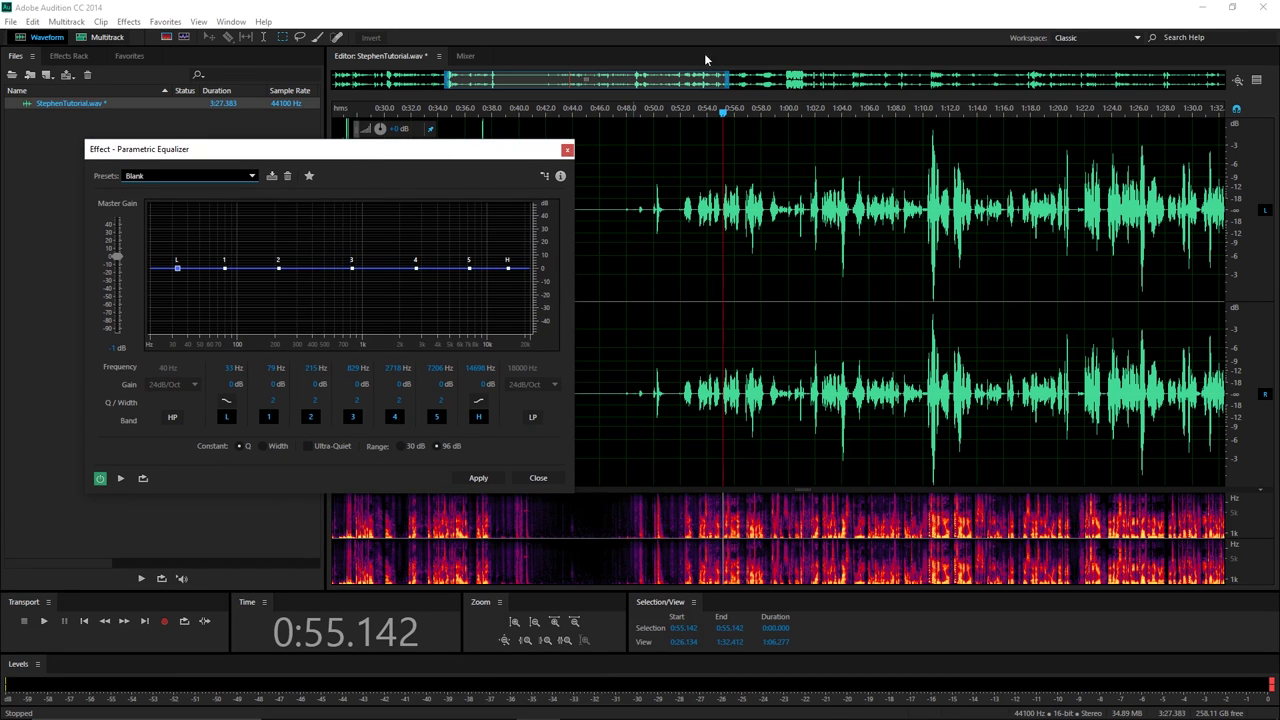
{"action": "left_click", "coordinate": [680, 113]}
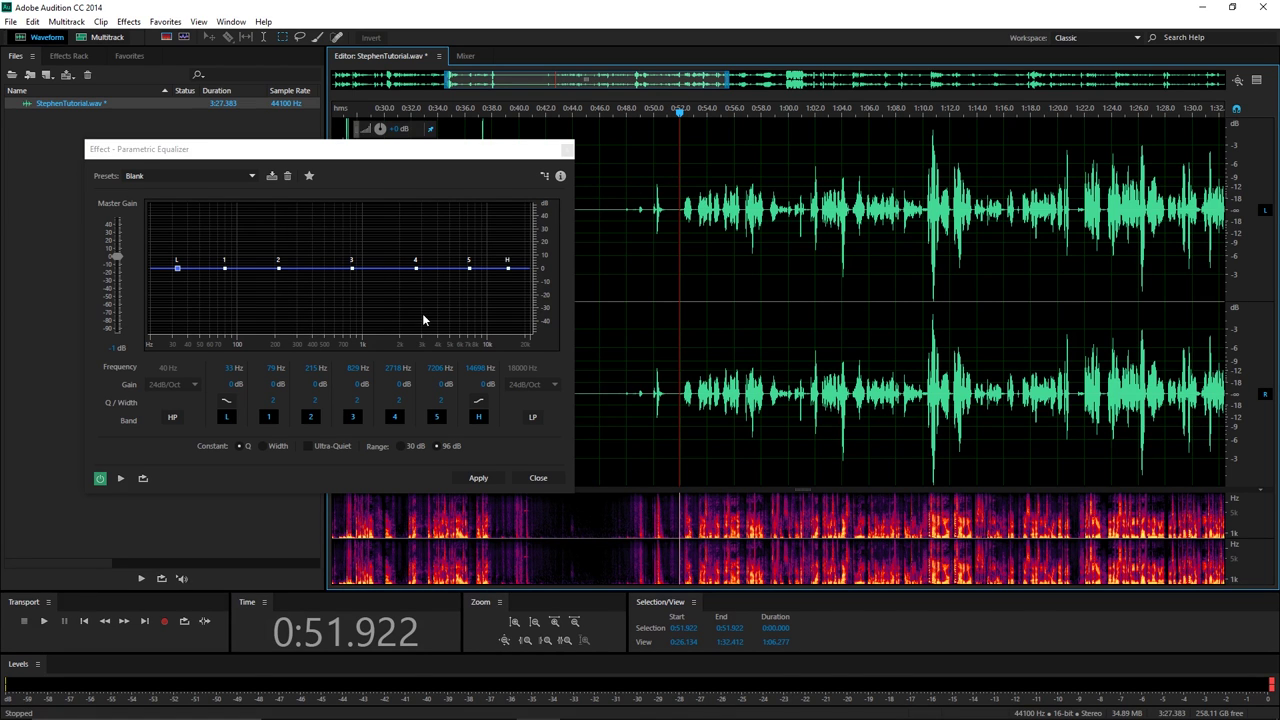
{"action": "key", "text": "space"}
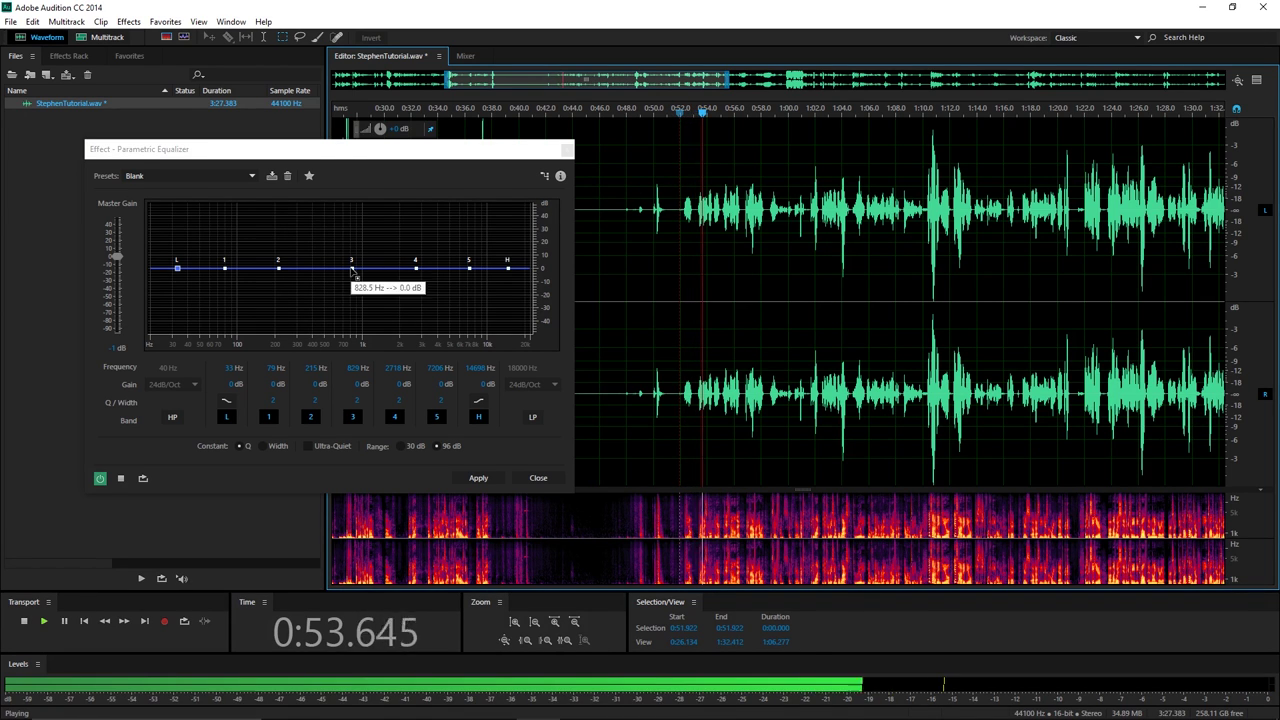
{"action": "left_click_drag", "start_coordinate": [351, 270], "coordinate": [343, 287]}
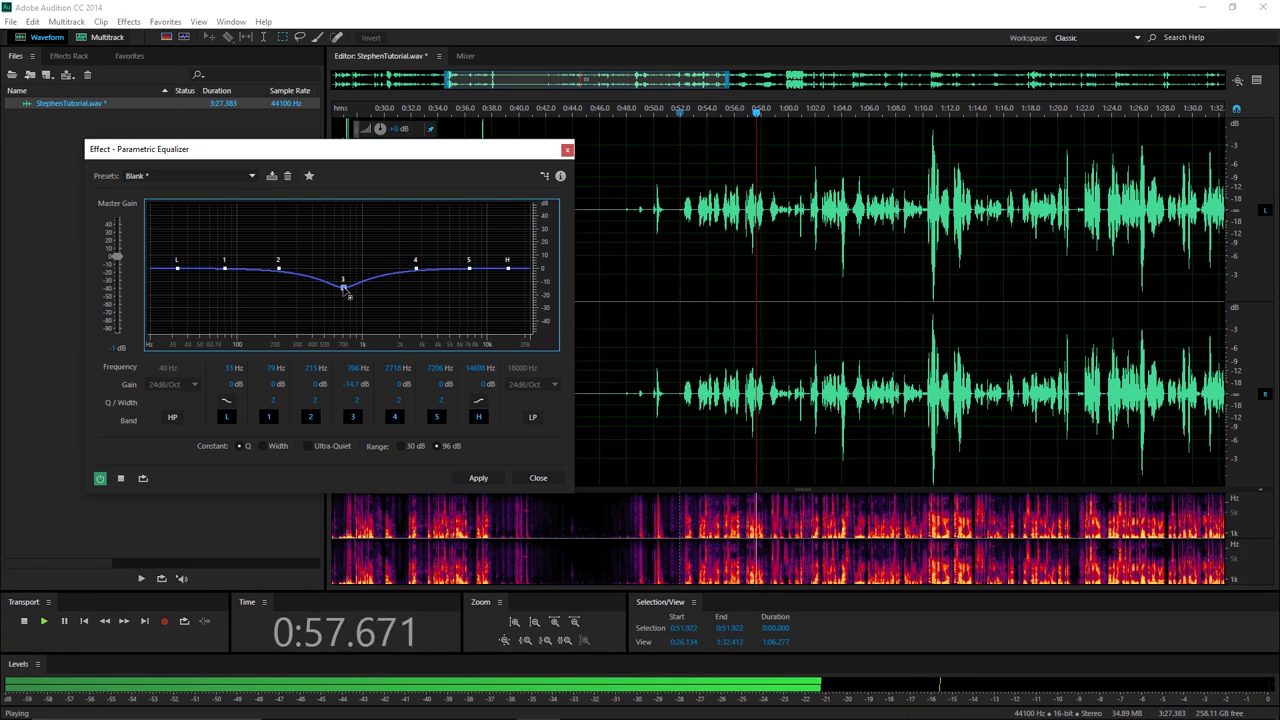
{"action": "key", "text": "space"}
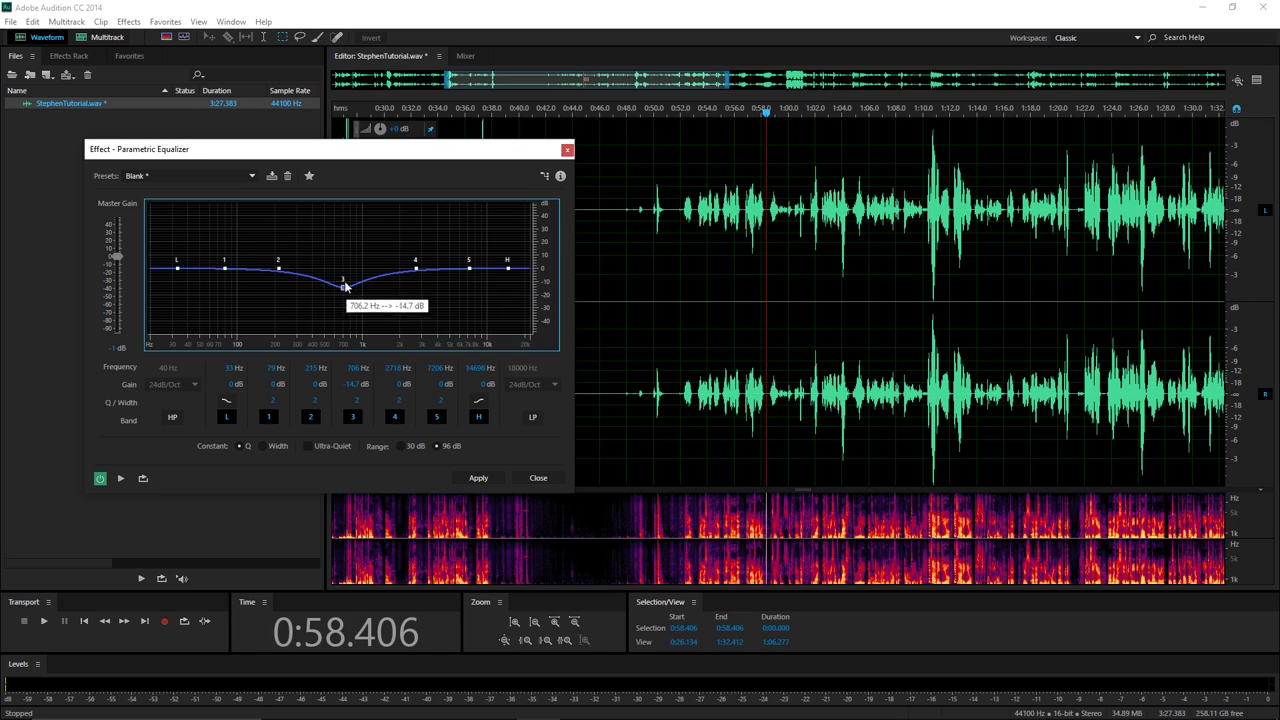
Preview the mid-cut equalizer from 0:51.625.
{"action": "left_click", "coordinate": [675, 105]}
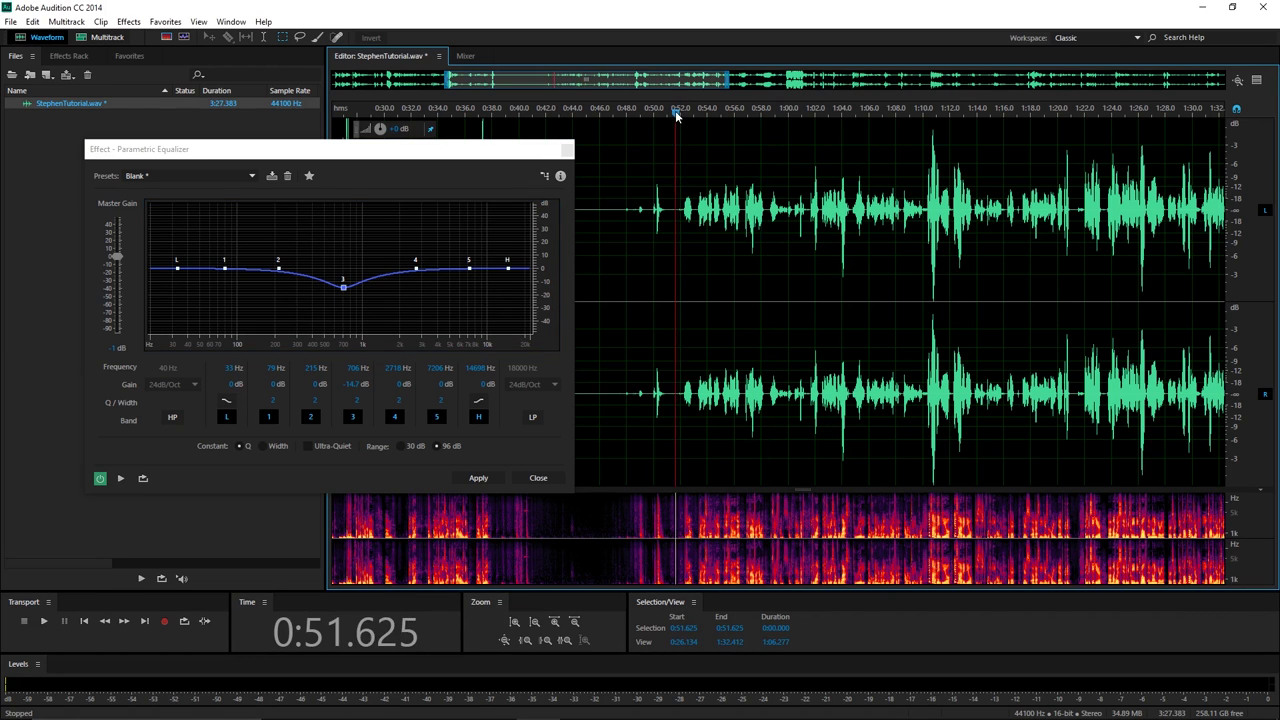
{"action": "key", "text": "space"}
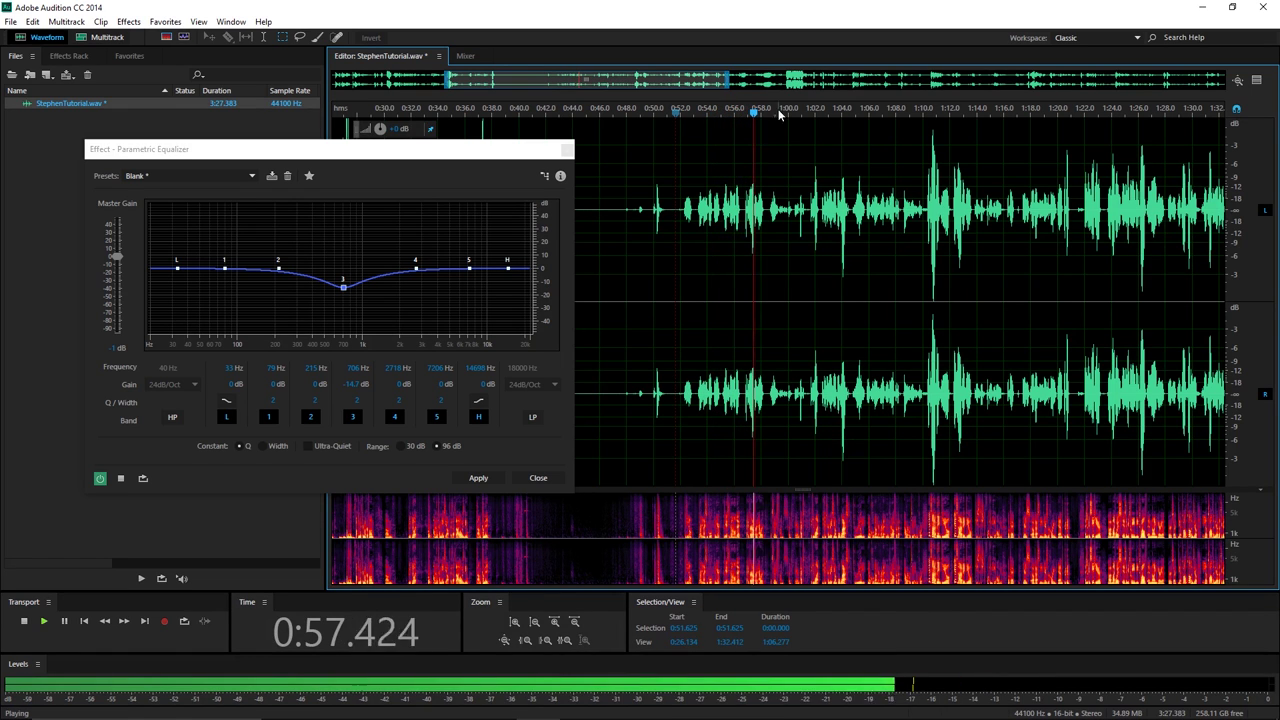
{"action": "key", "text": "space"}
Set the playhead at 0:55.090, zoom in with =, and pan the waveform right.
{"action": "left_click", "coordinate": [724, 112]}
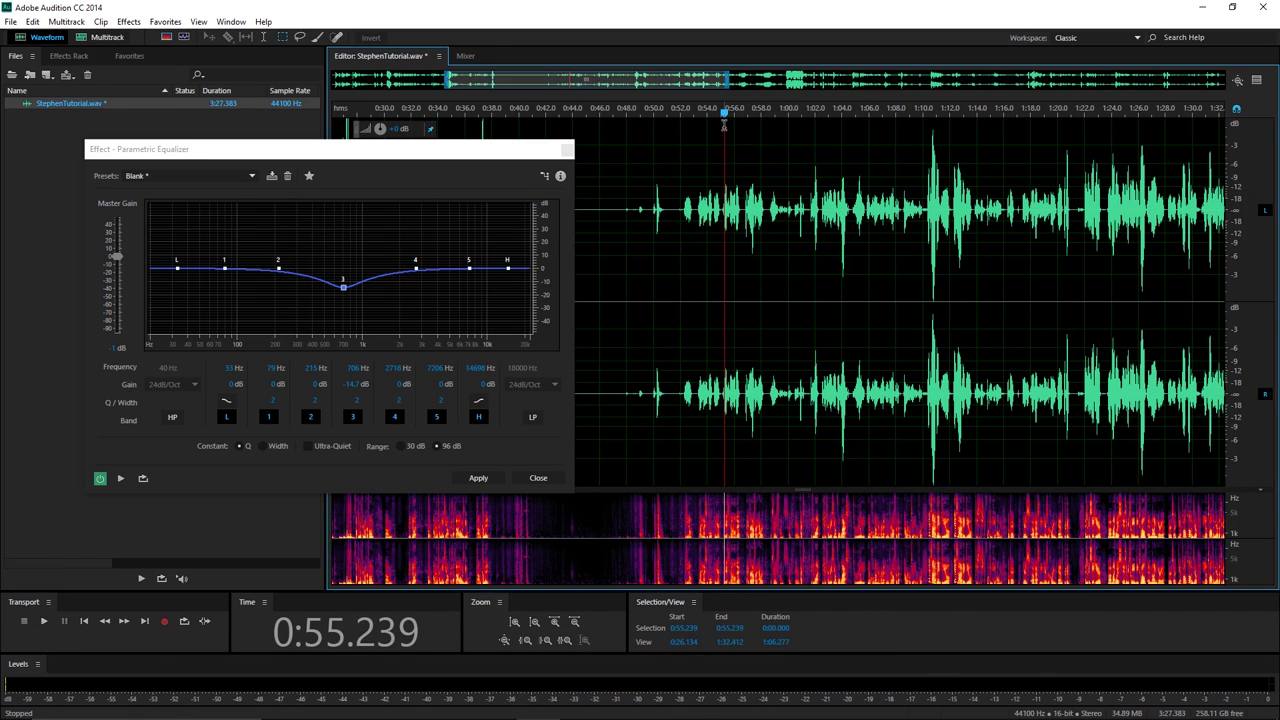
{"action": "left_click", "coordinate": [722, 112]}
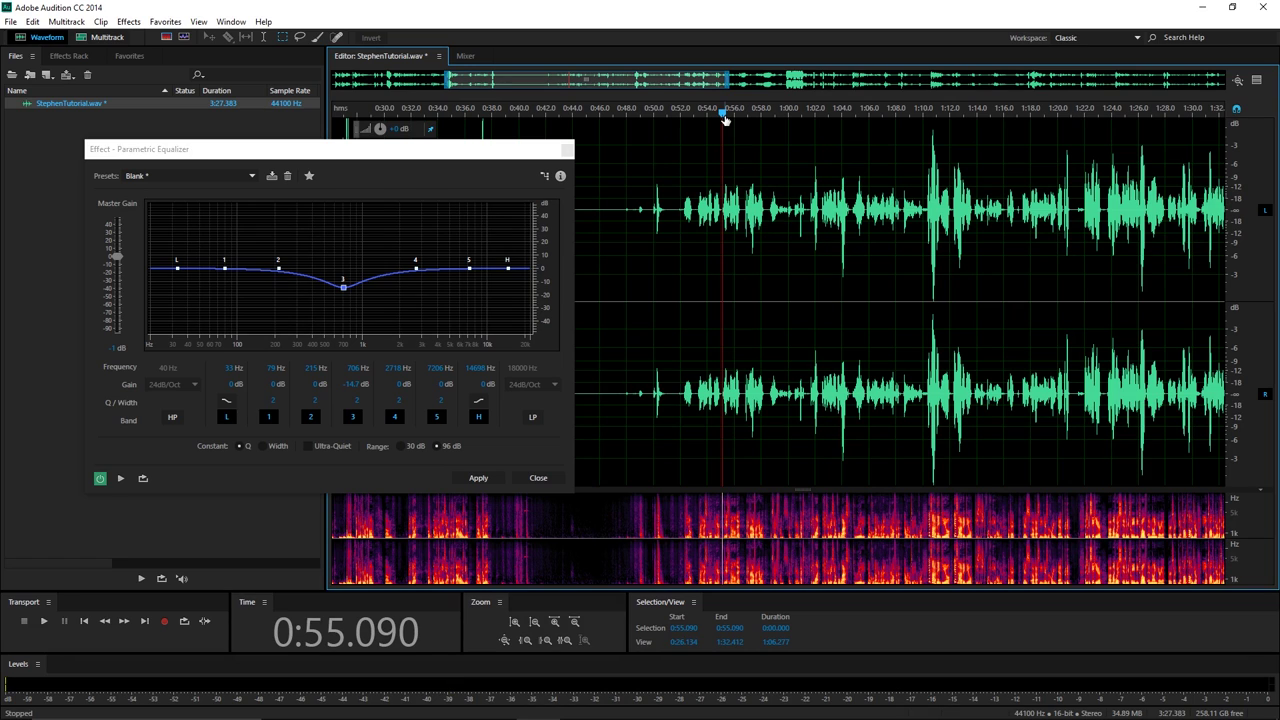
{"action": "scroll", "coordinate": [724, 116], "scroll_direction": "left", "scroll_amount": 3}
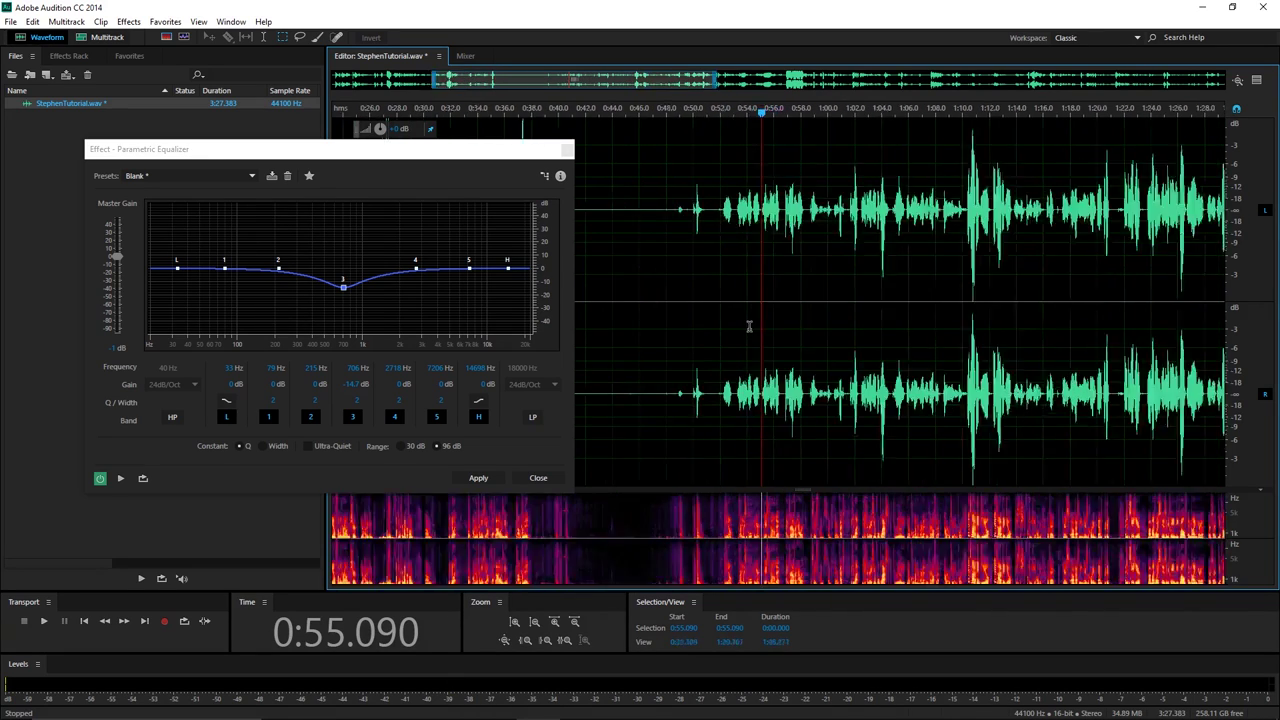
{"action": "key", "text": "equal"}
{"action": "key", "text": "equal"}
{"action": "key", "text": "equal"}
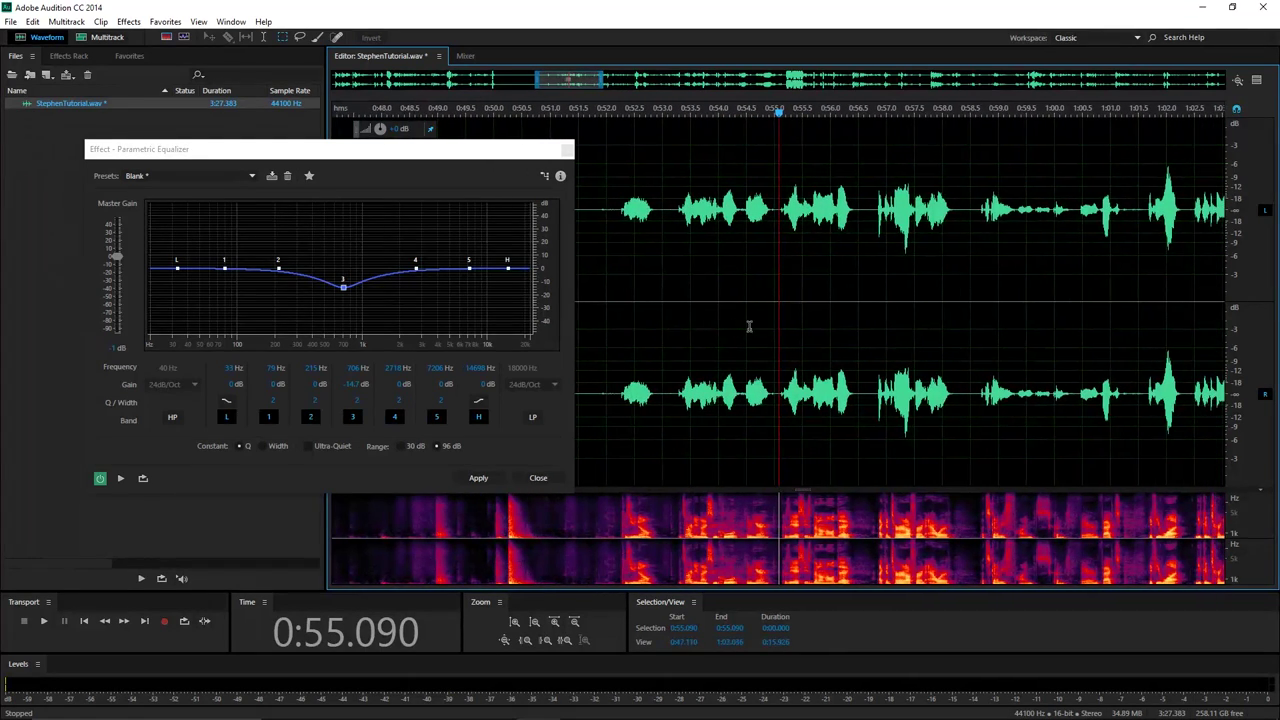
{"action": "scroll", "coordinate": [748, 326], "scroll_direction": "right", "scroll_amount": 2}
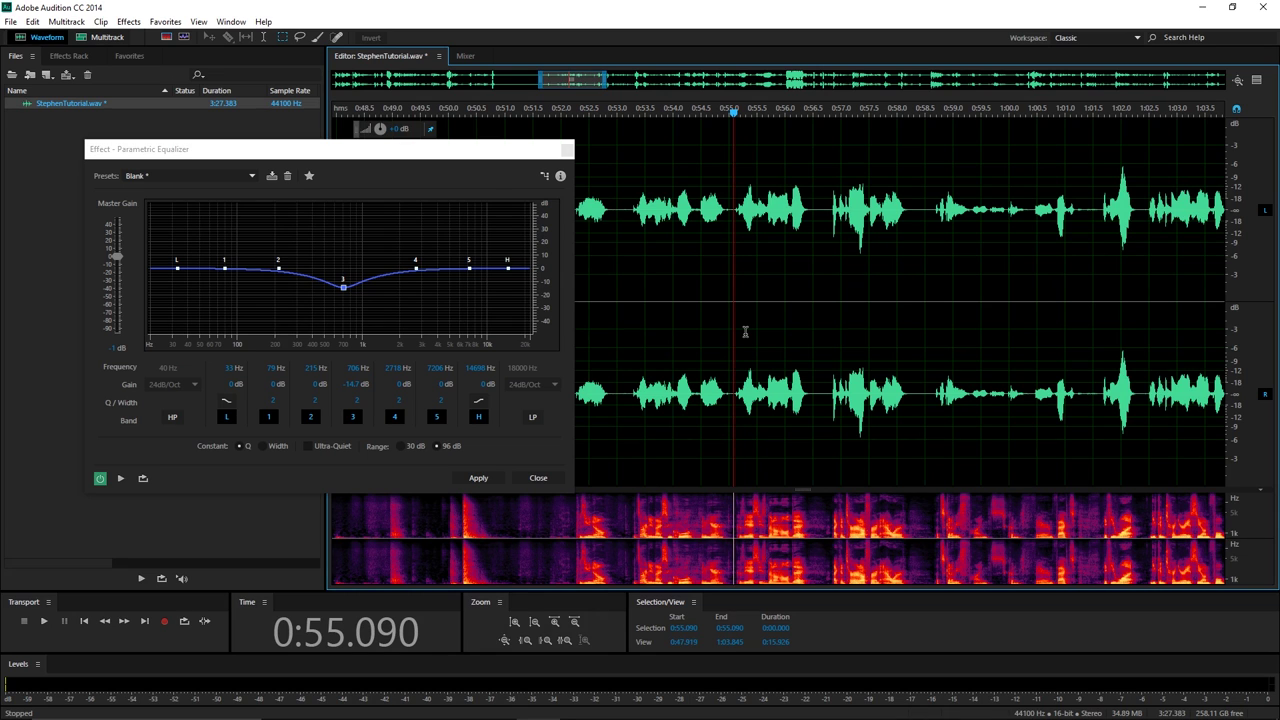
{"action": "scroll", "coordinate": [745, 332], "scroll_direction": "right", "scroll_amount": 4}
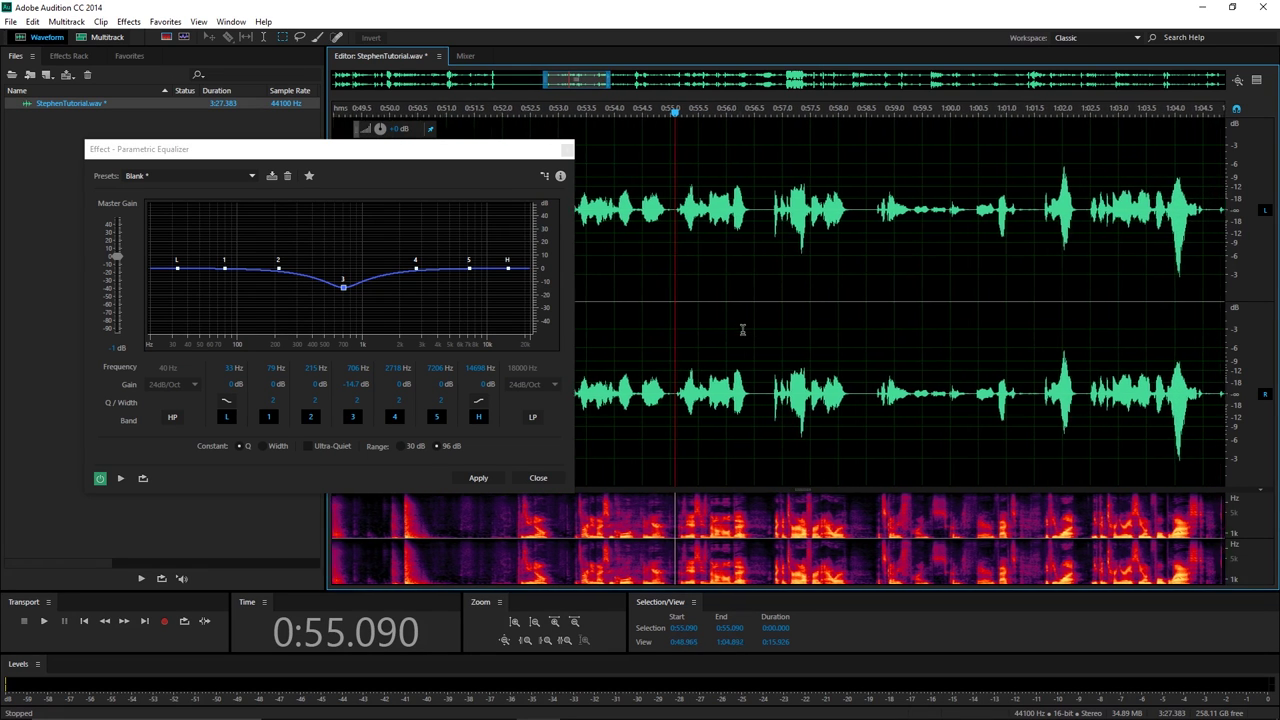
{"action": "scroll", "coordinate": [743, 329], "scroll_direction": "right", "scroll_amount": 3}
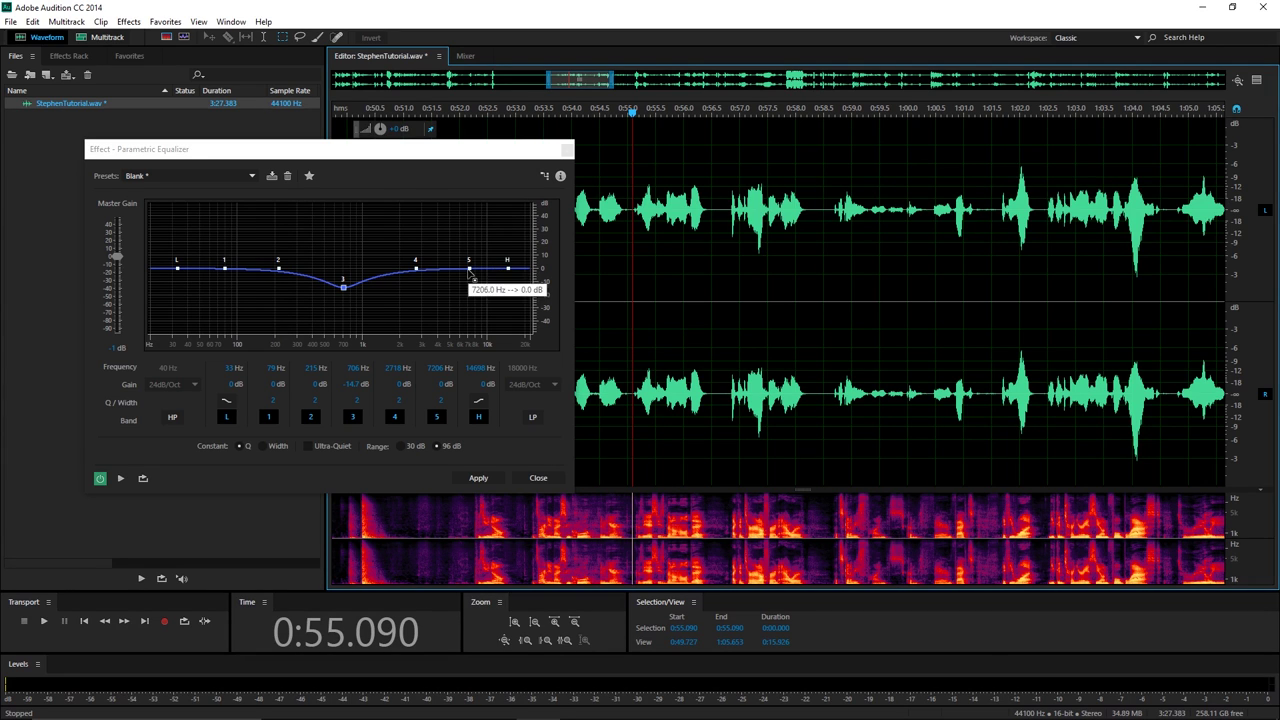
Boost band 5 to +8.6 dB at 7118 Hz and preview it from about 0:55.
{"action": "left_click_drag", "start_coordinate": [469, 268], "coordinate": [473, 261]}
{"action": "left_click", "coordinate": [630, 116]}
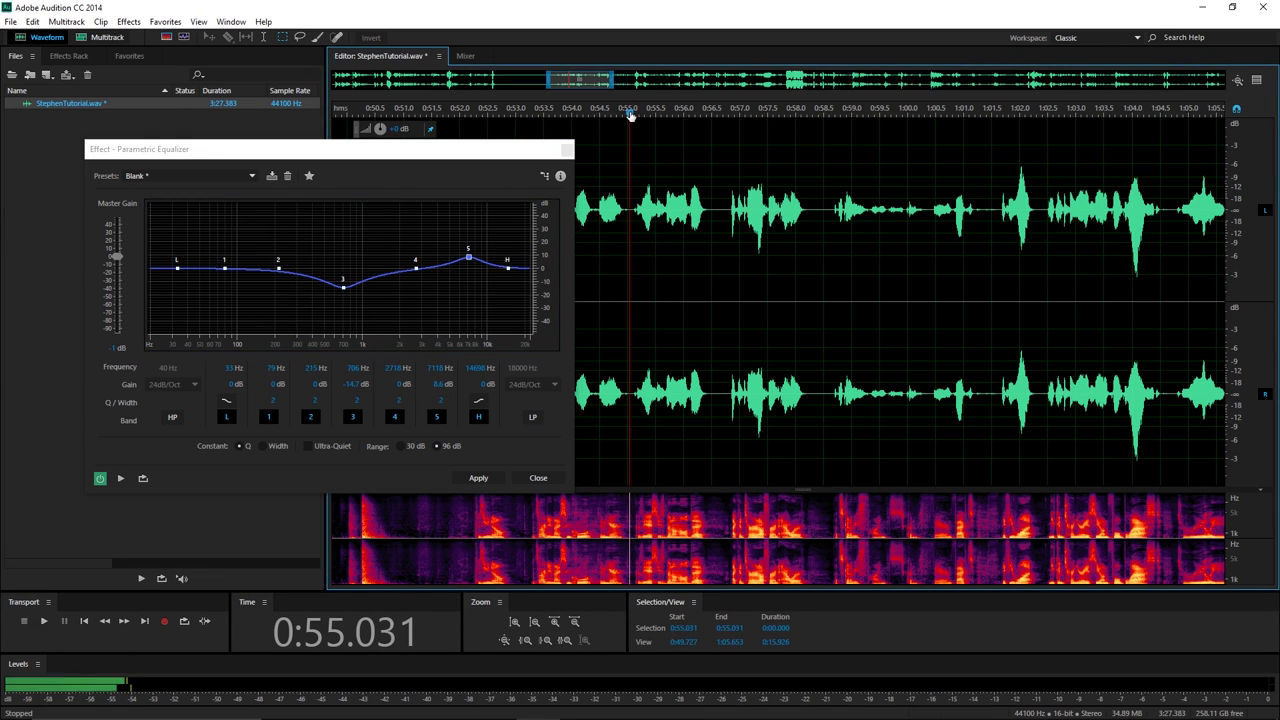
{"action": "key", "text": "space"}
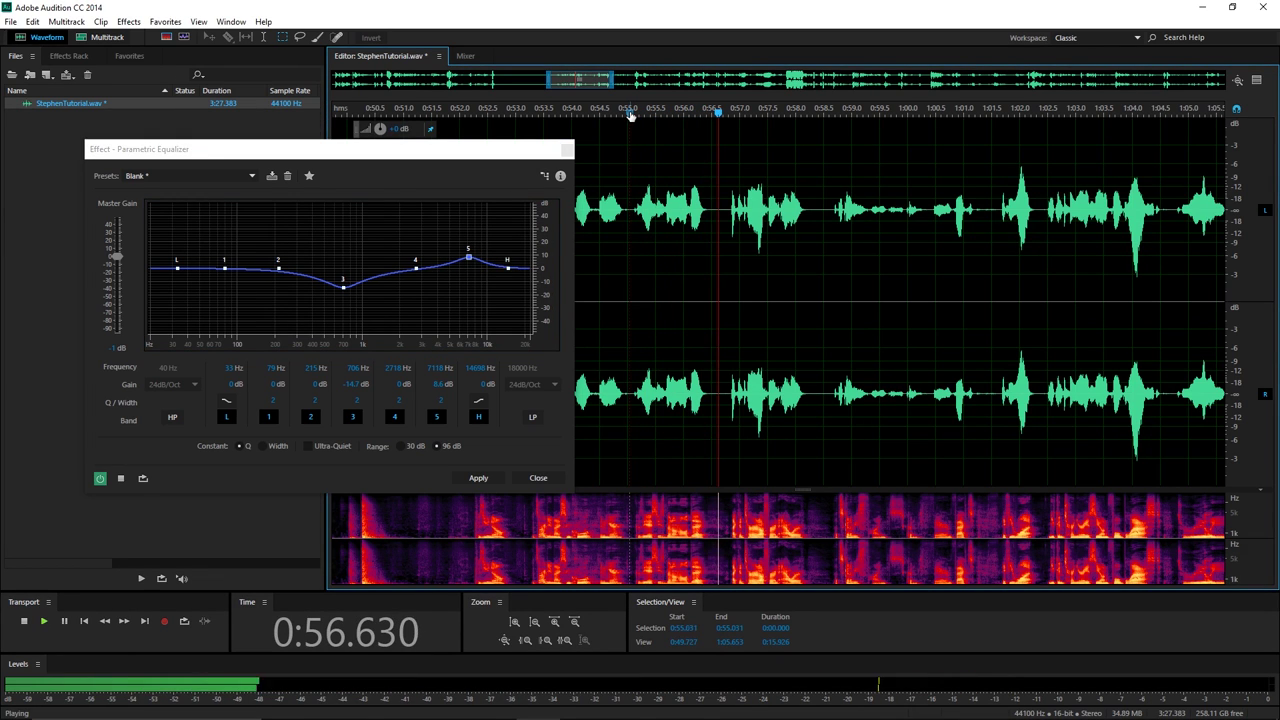
{"action": "key", "text": "space"}
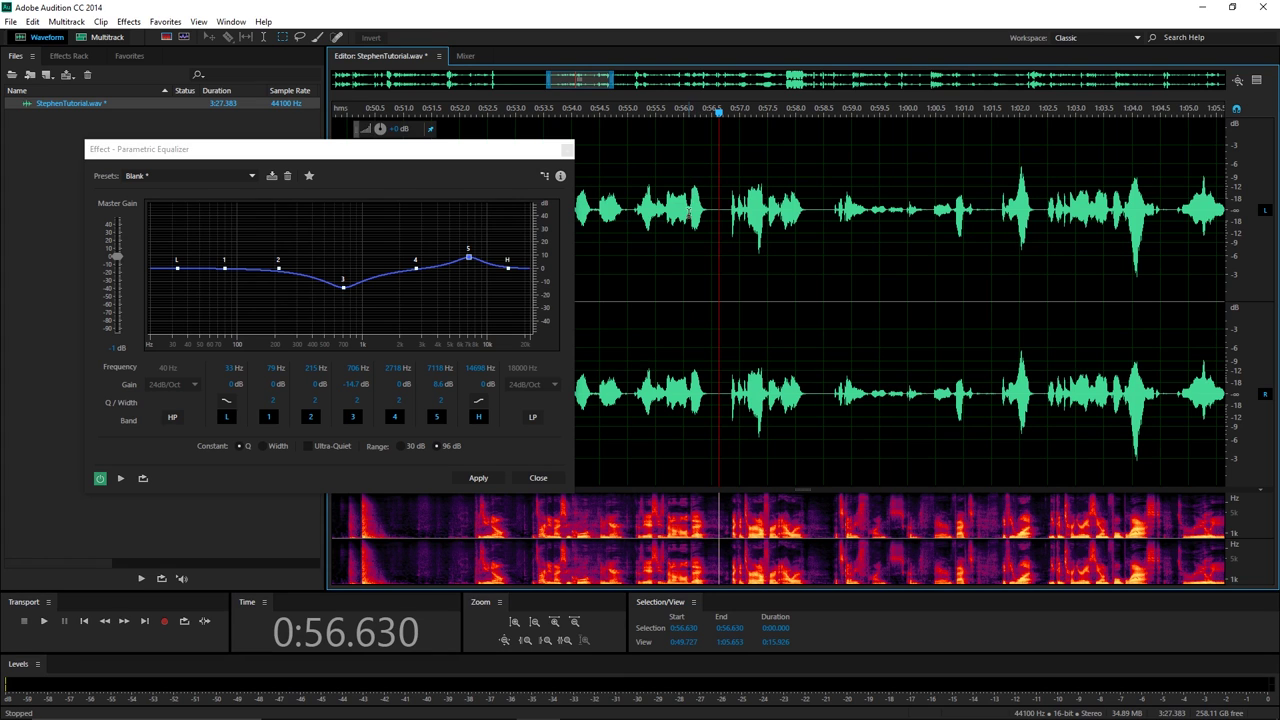
{"action": "left_click", "coordinate": [631, 112]}
{"action": "key", "text": "space"}
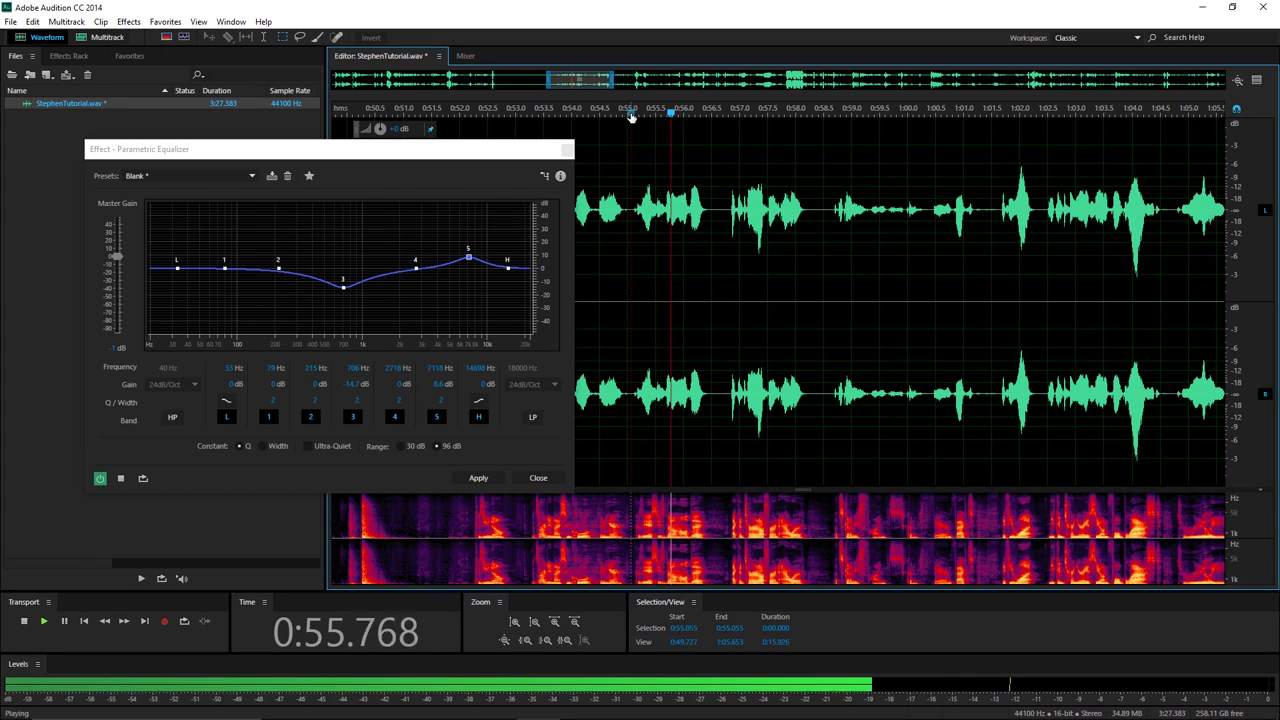
{"action": "key", "text": "space"}
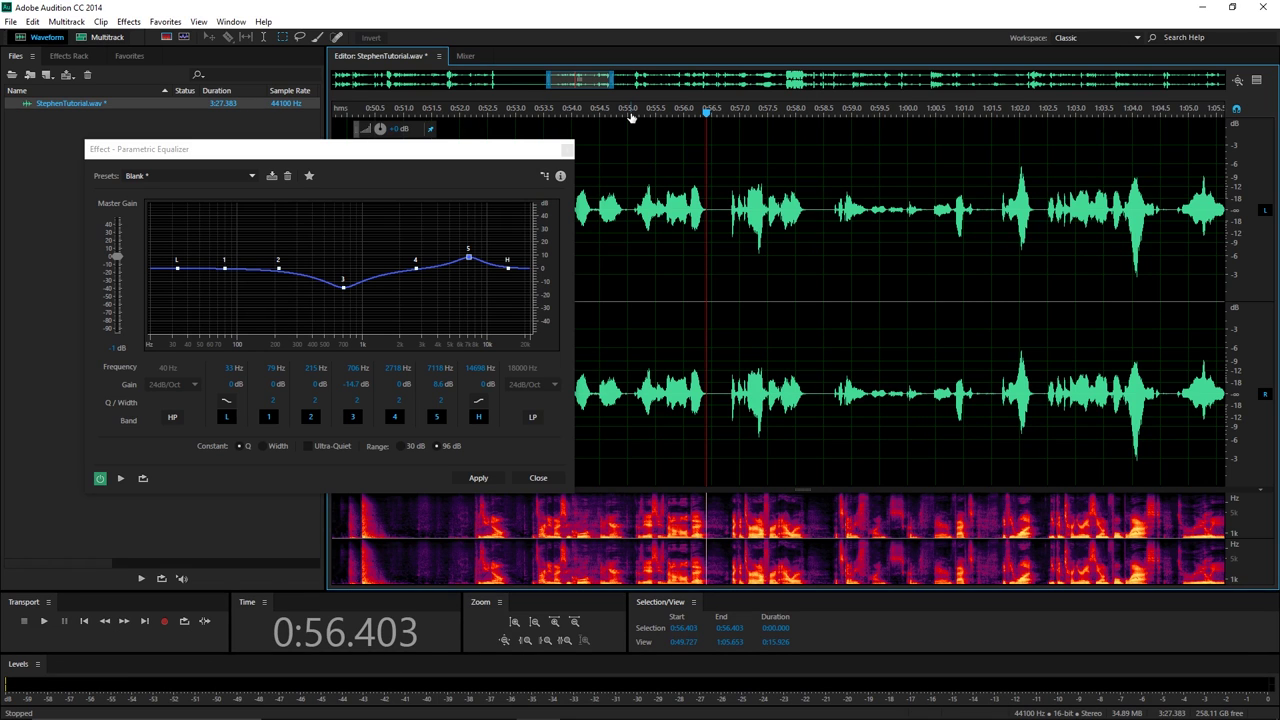
Replay from 0:55.186, then zoom the waveform in around 0:53.188.
{"action": "left_click", "coordinate": [638, 112]}
{"action": "key", "text": "space"}
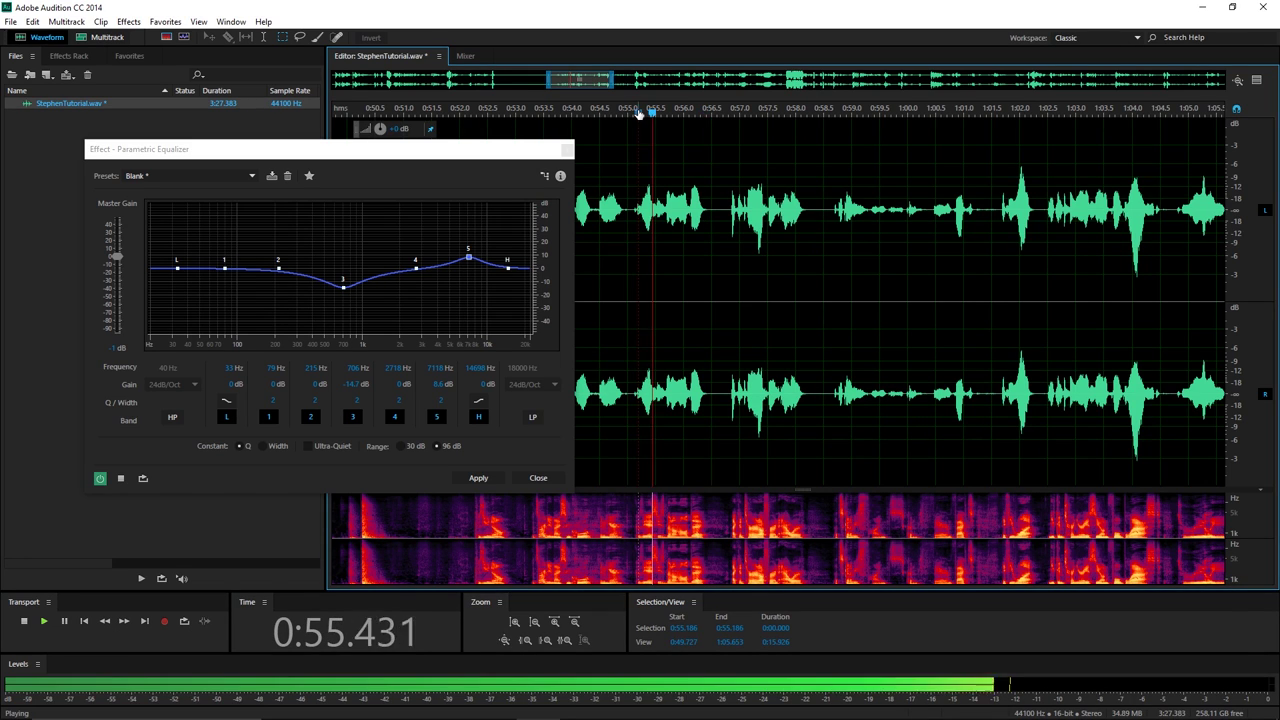
{"action": "key", "text": "space"}
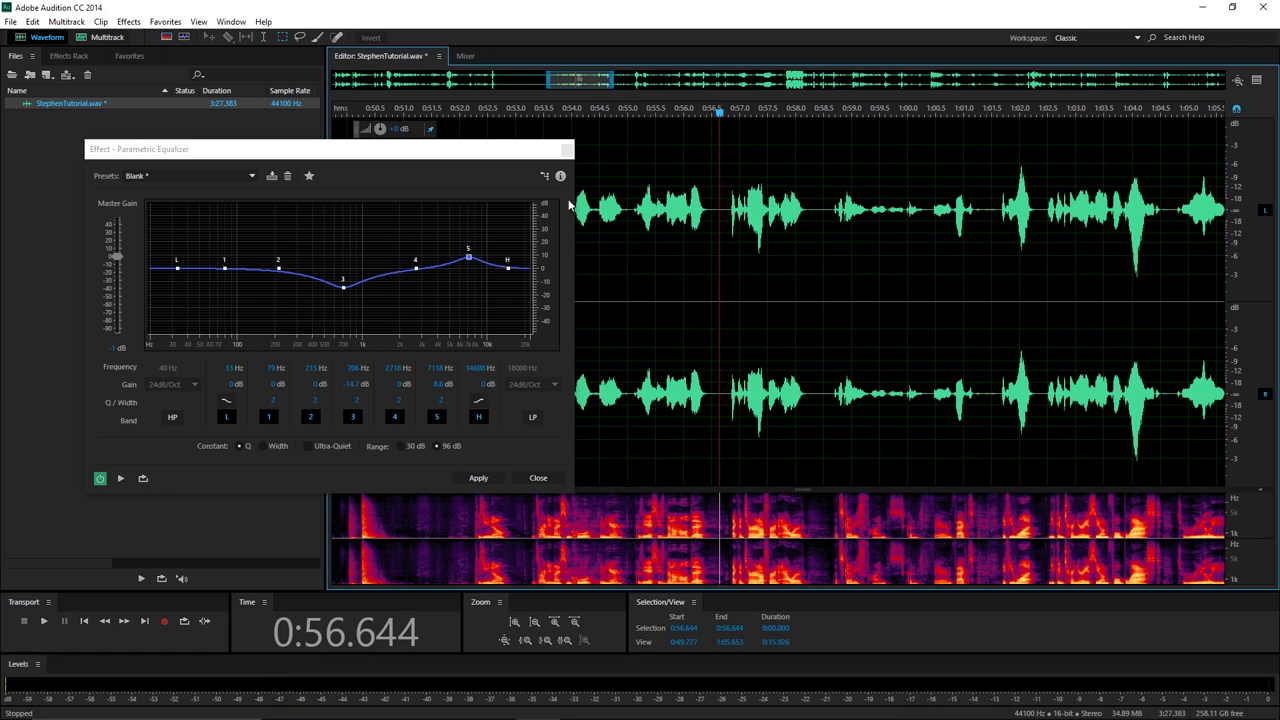
{"action": "scroll", "coordinate": [688, 140], "scroll_direction": "down", "scroll_amount": 3}
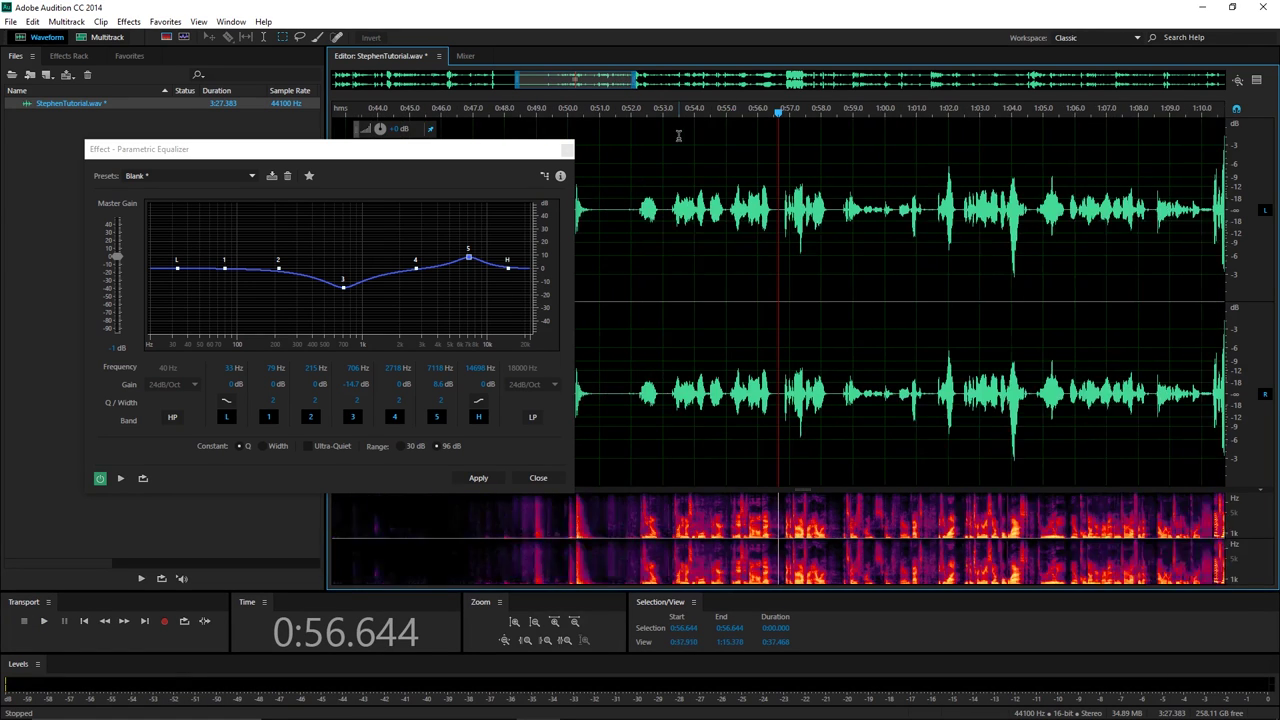
{"action": "left_click", "coordinate": [697, 113]}
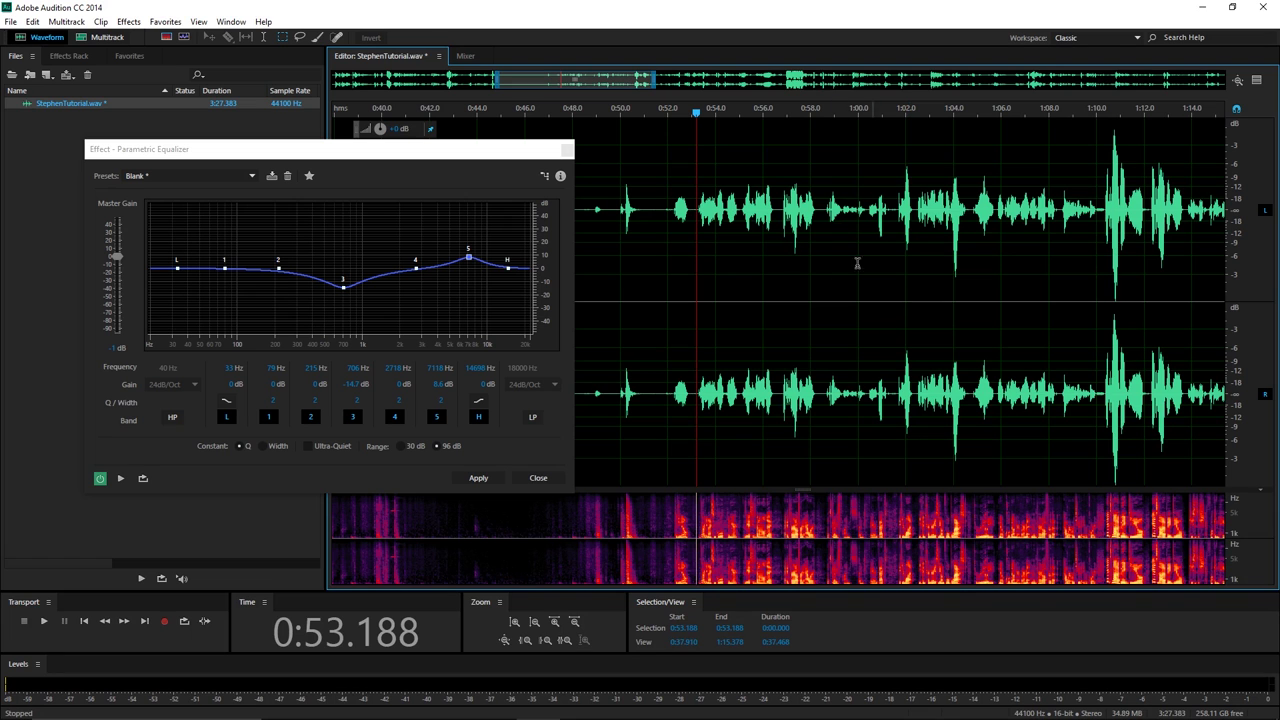
{"action": "scroll", "coordinate": [820, 360], "scroll_direction": "up", "scroll_amount": 3}
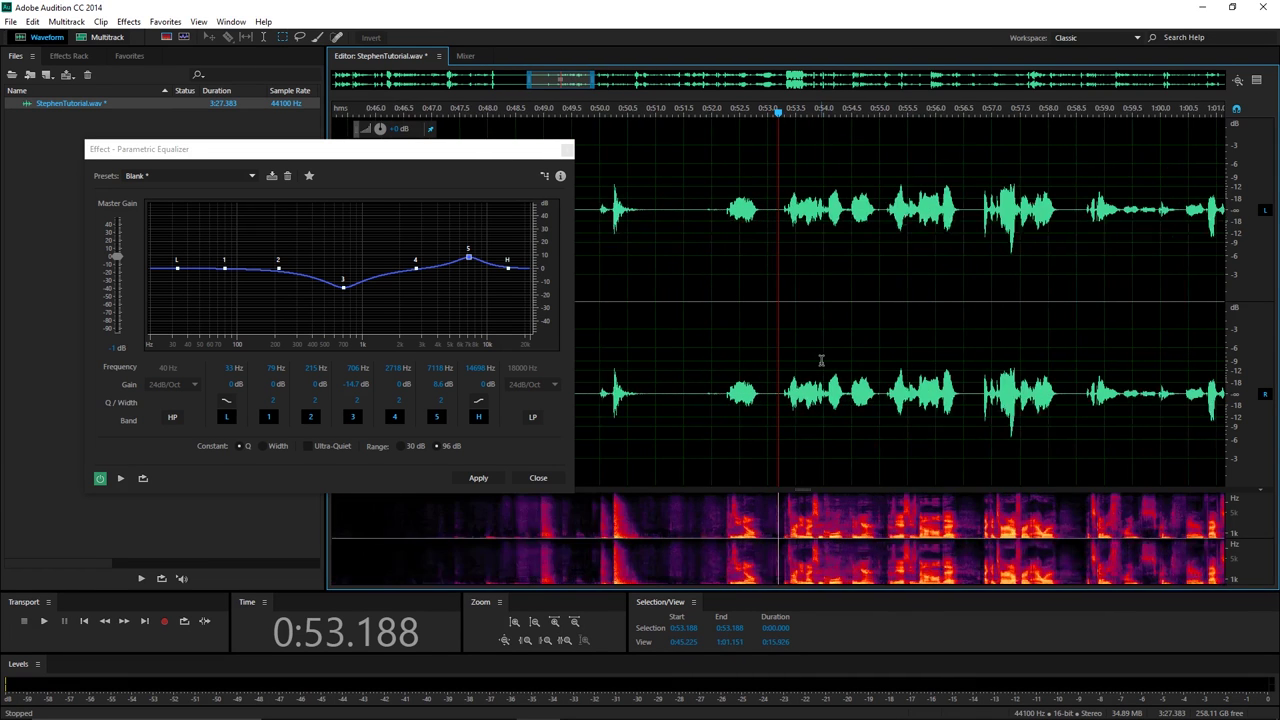
{"action": "scroll", "coordinate": [816, 348], "scroll_direction": "up", "scroll_amount": 2}
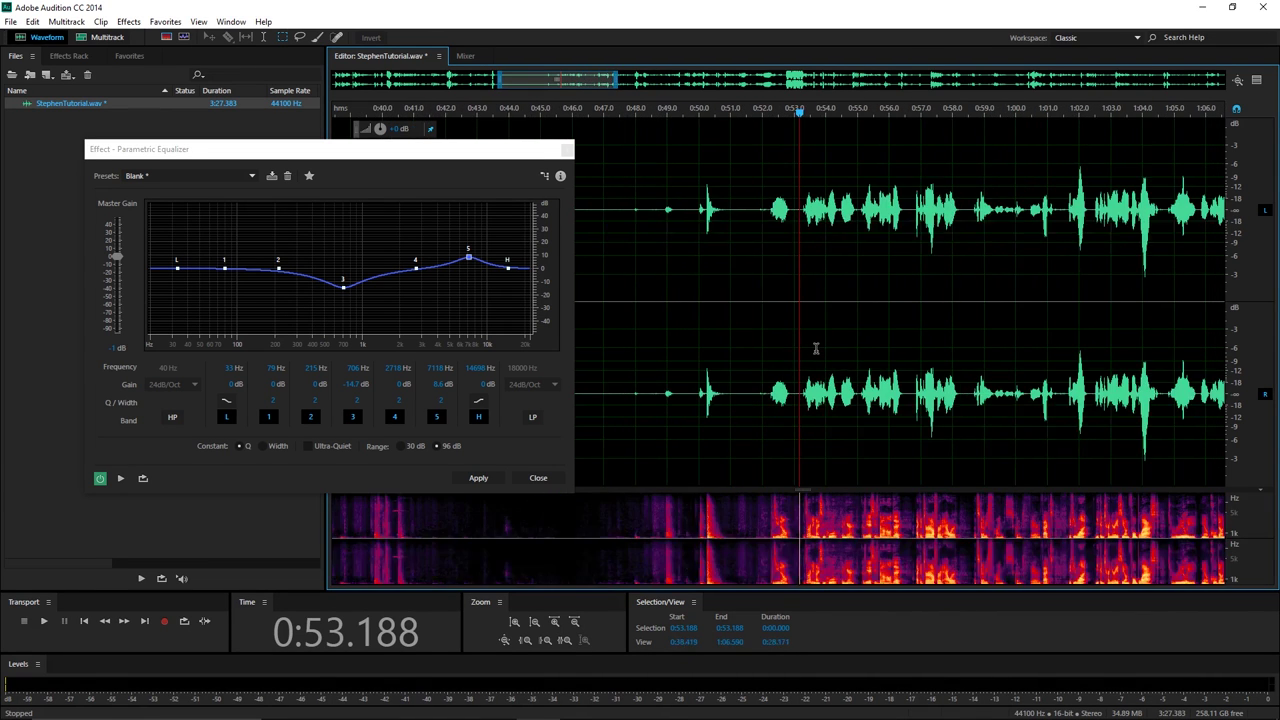
{"action": "scroll", "coordinate": [816, 348], "scroll_direction": "right", "scroll_amount": 3}
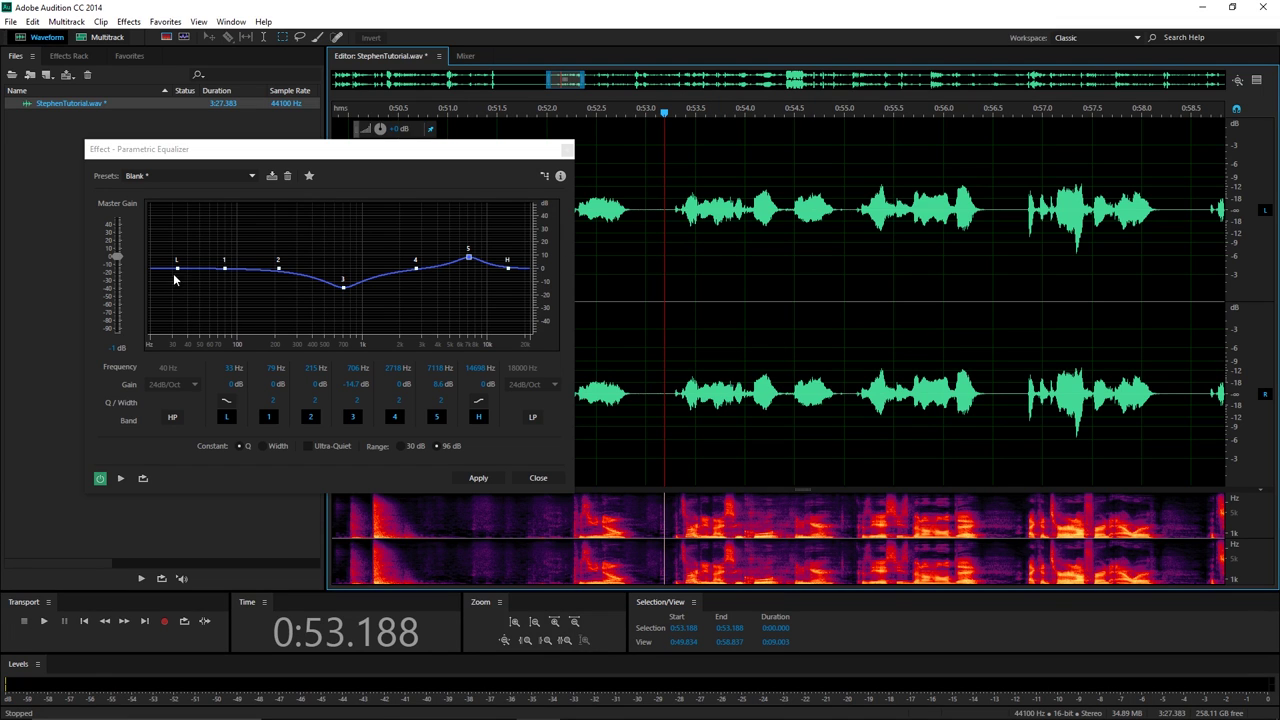
Cut the low shelf to -11.3 dB at 31 Hz and preview from about 0:53.2.
{"action": "left_click_drag", "start_coordinate": [176, 270], "coordinate": [230, 287]}
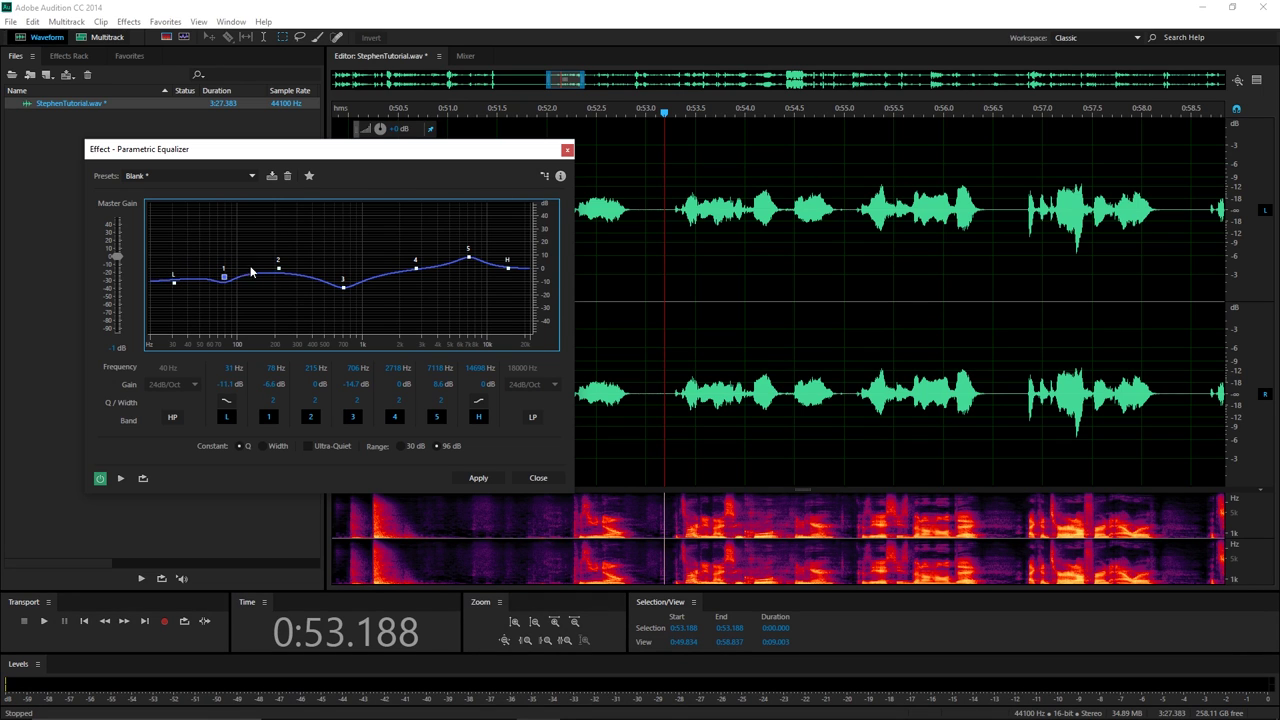
{"action": "left_click", "coordinate": [664, 113]}
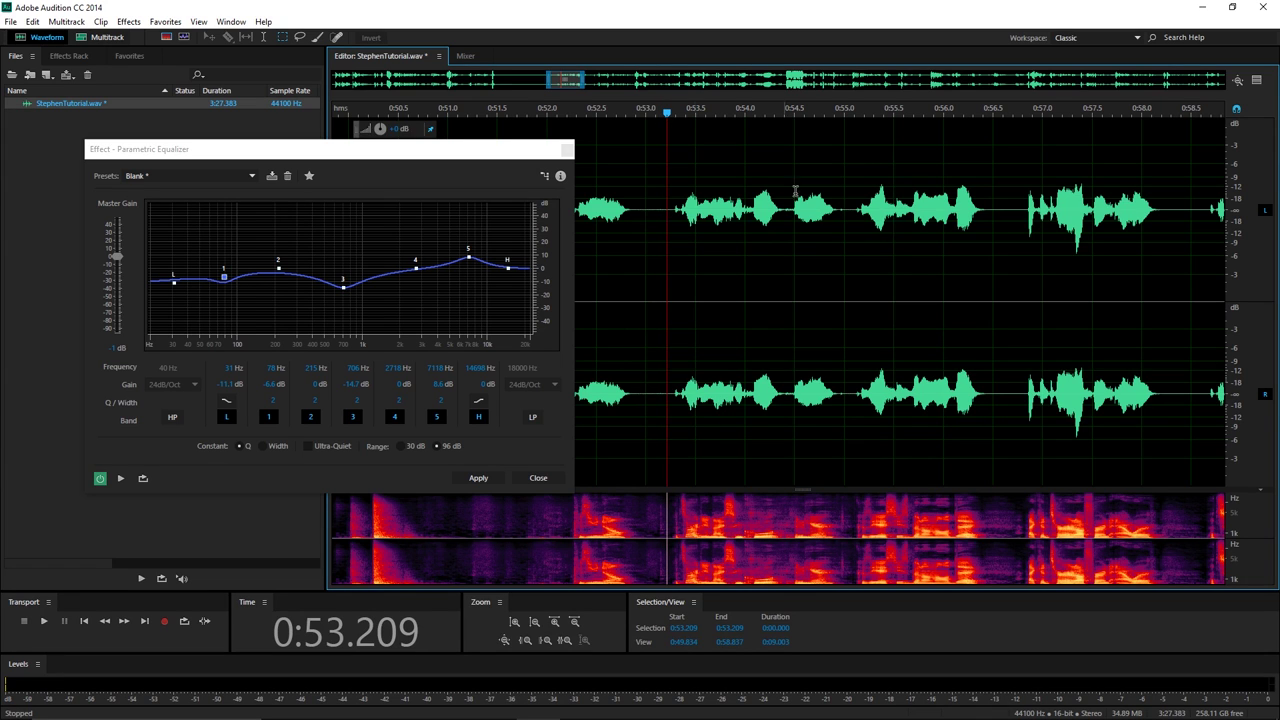
{"action": "key", "text": "space"}
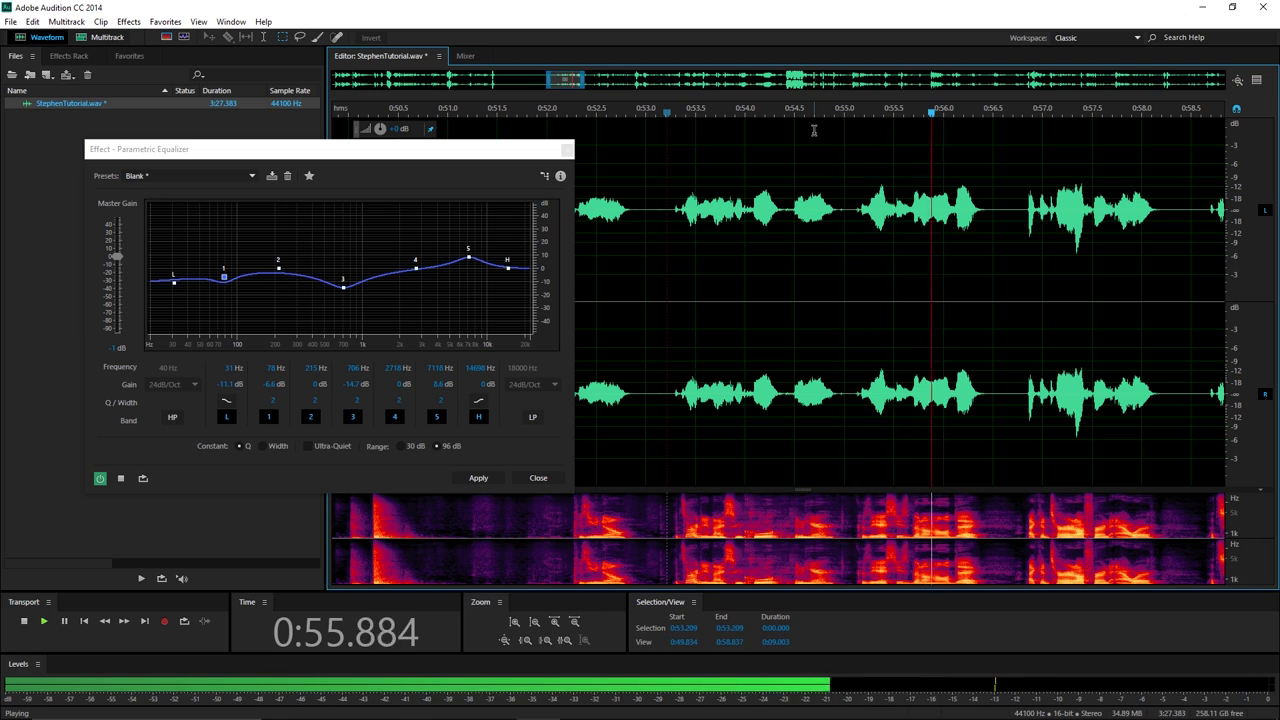
{"action": "key", "text": "space"}
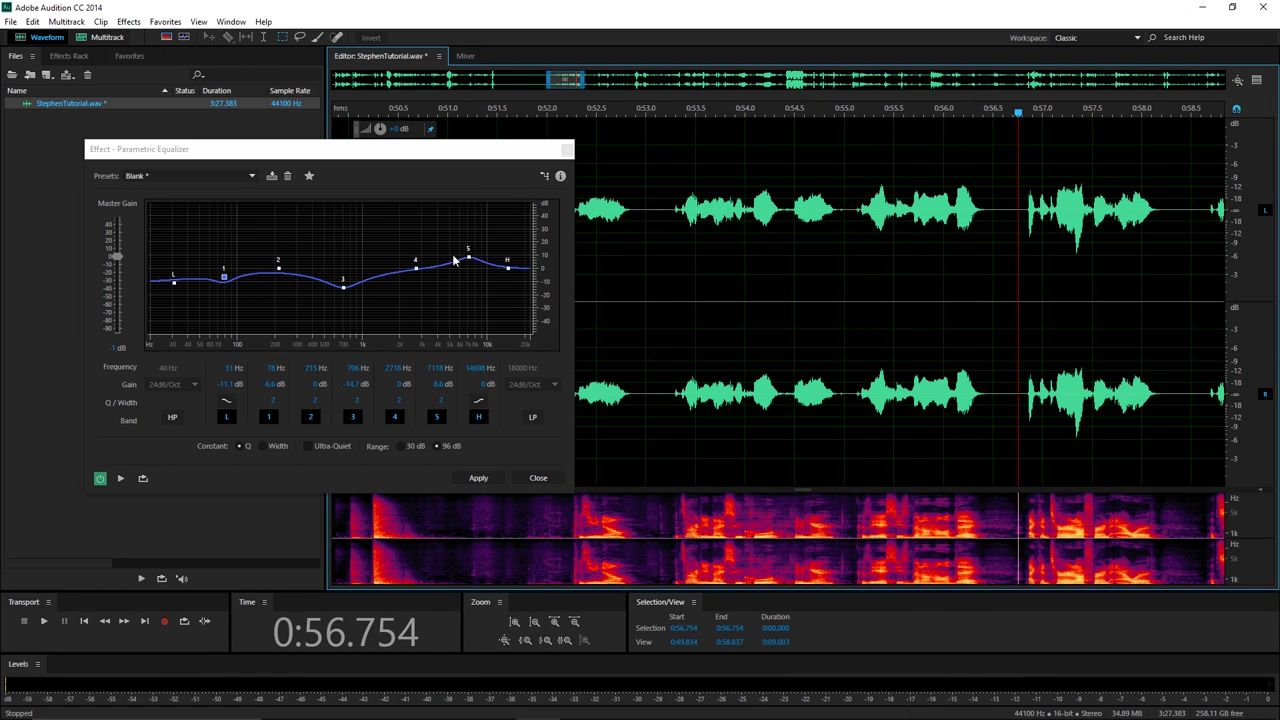
{"action": "left_click", "coordinate": [249, 177]}
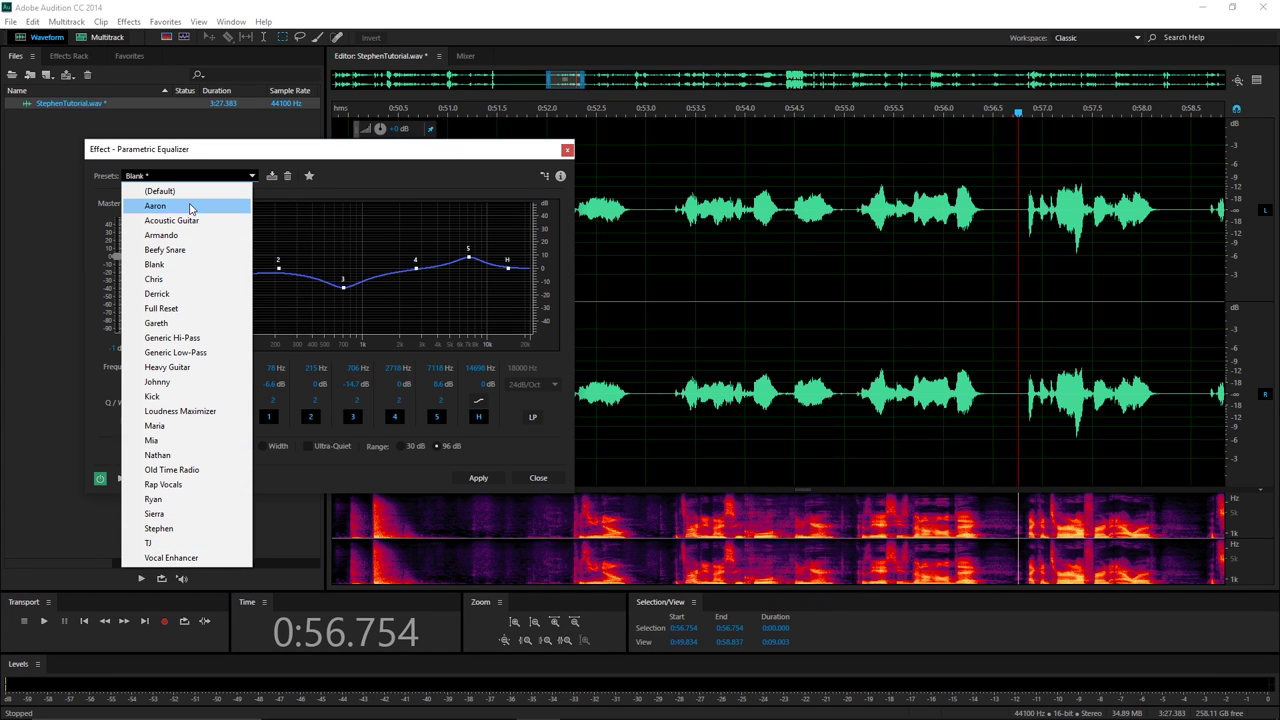
Try the Aaron and Gareth EQ presets, then choose Stephen.
{"action": "left_click", "coordinate": [155, 205]}
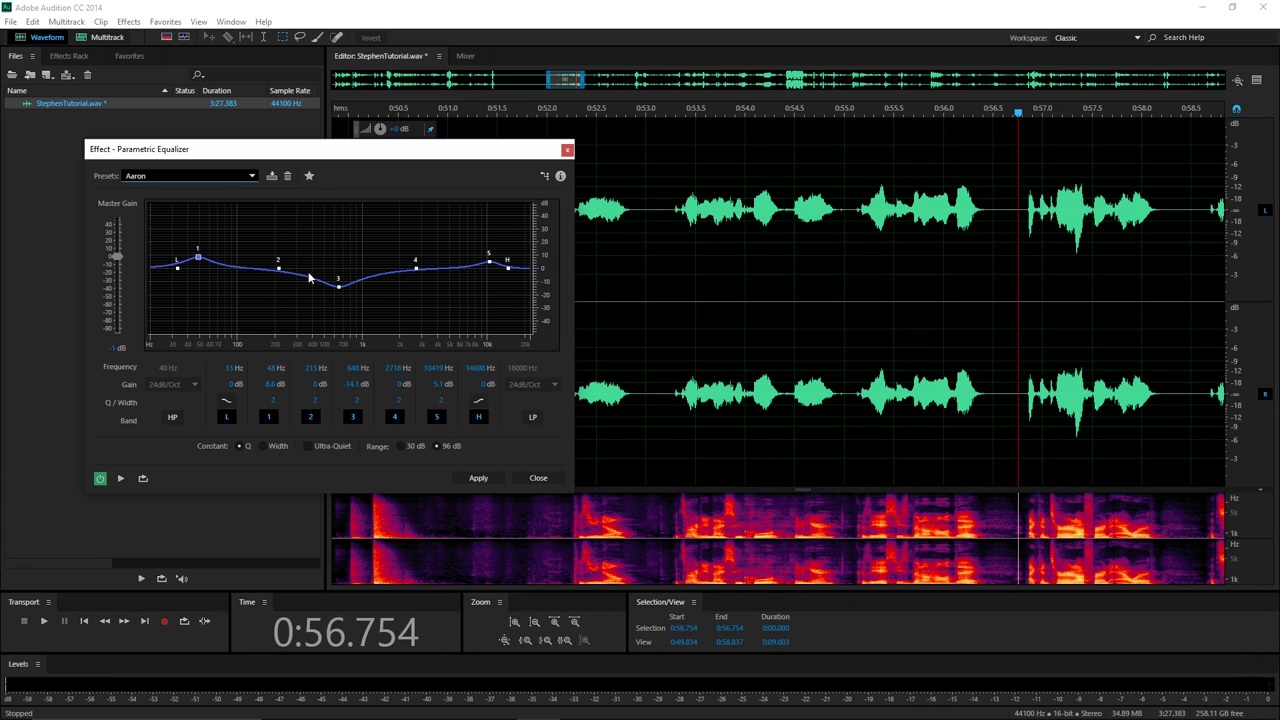
{"action": "left_click", "coordinate": [257, 180]}
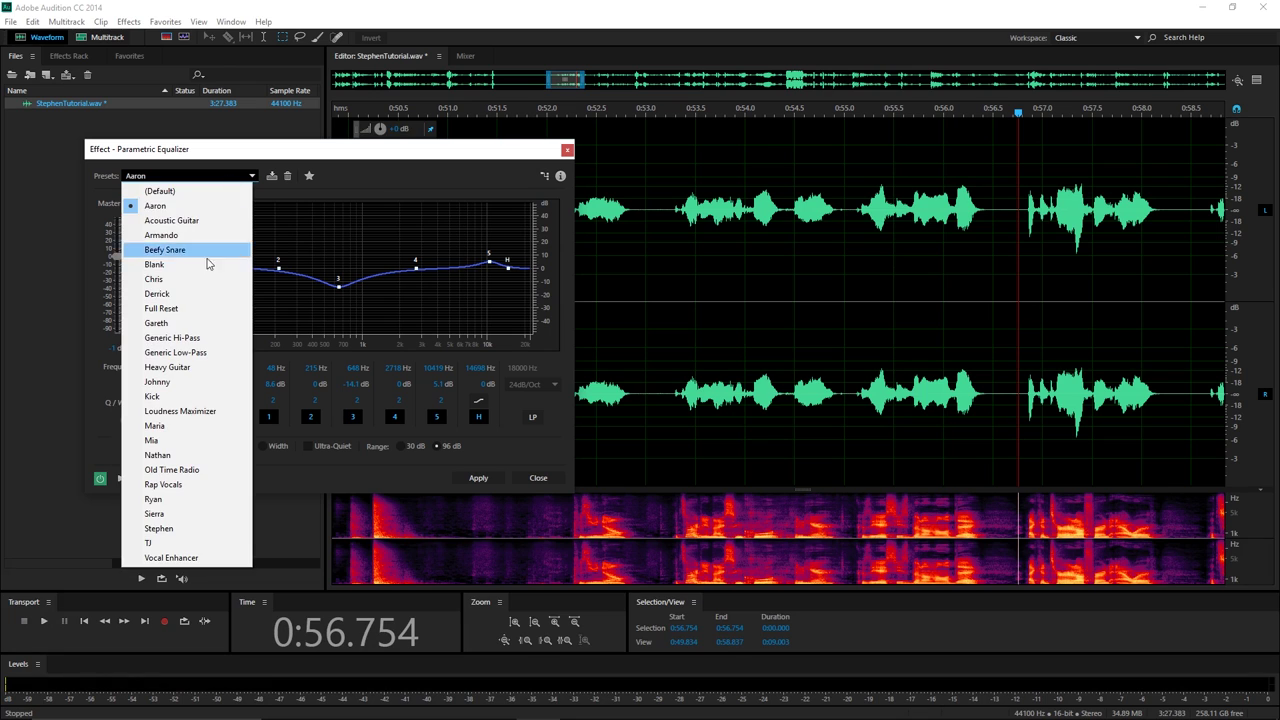
{"action": "left_click", "coordinate": [201, 324]}
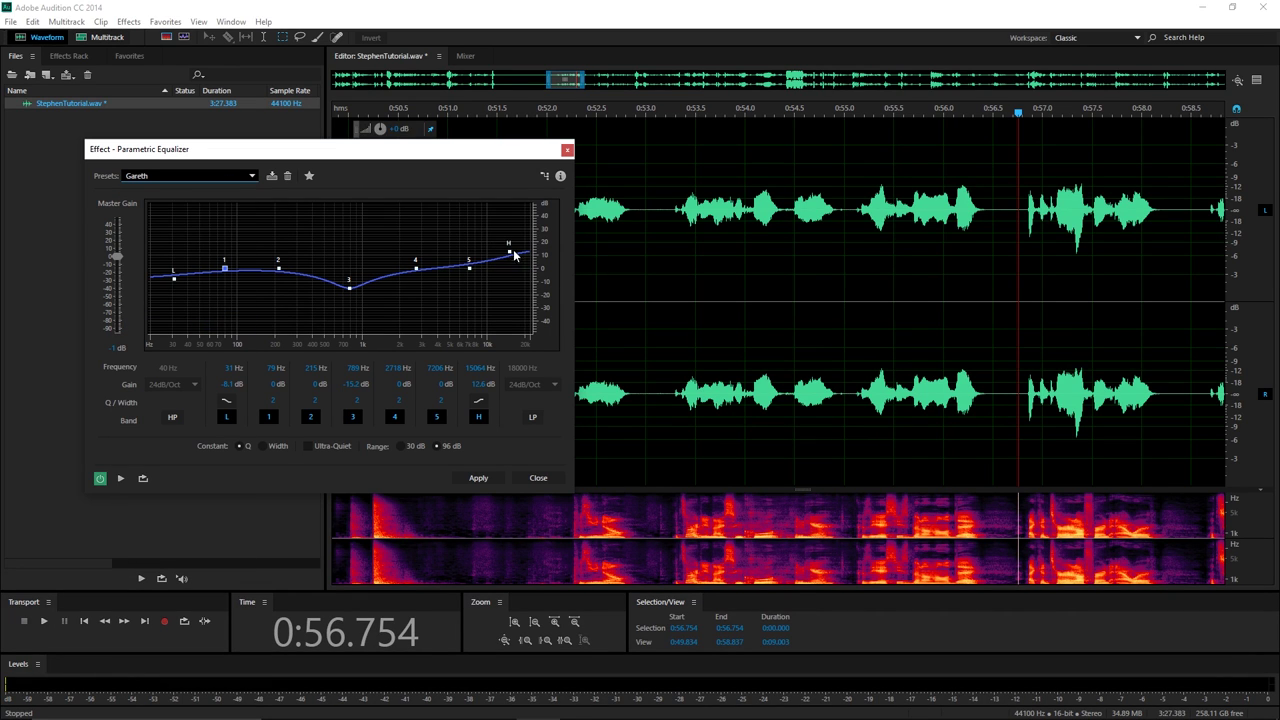
{"action": "left_click", "coordinate": [253, 180]}
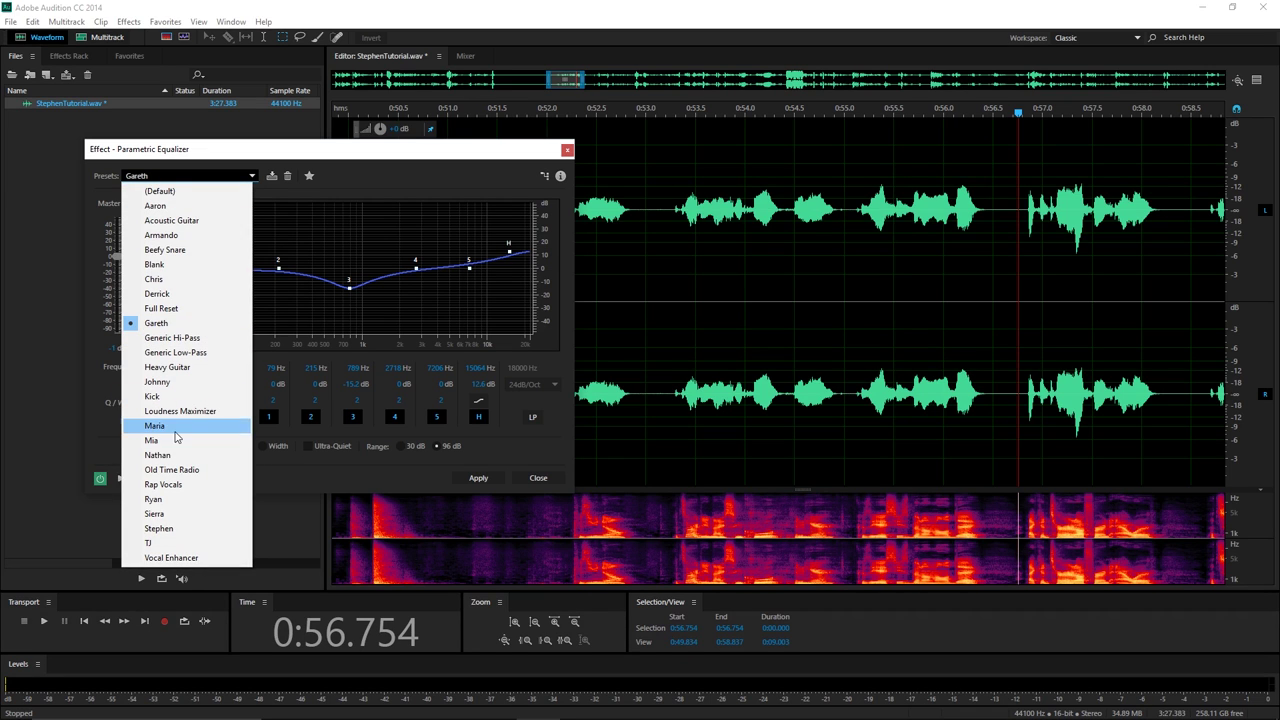
{"action": "left_click", "coordinate": [165, 530]}
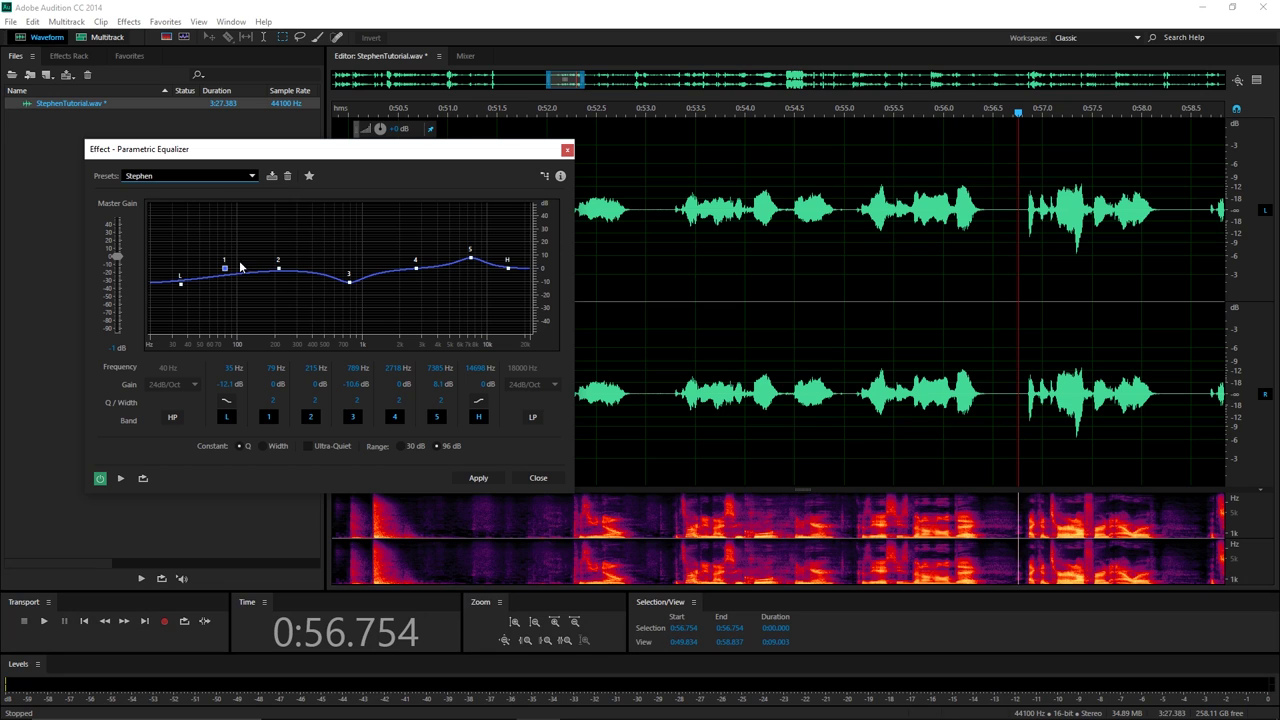
Preview the Stephen preset on the passage from about 0:53.3.
{"action": "left_click", "coordinate": [672, 110]}
{"action": "key", "text": "space"}
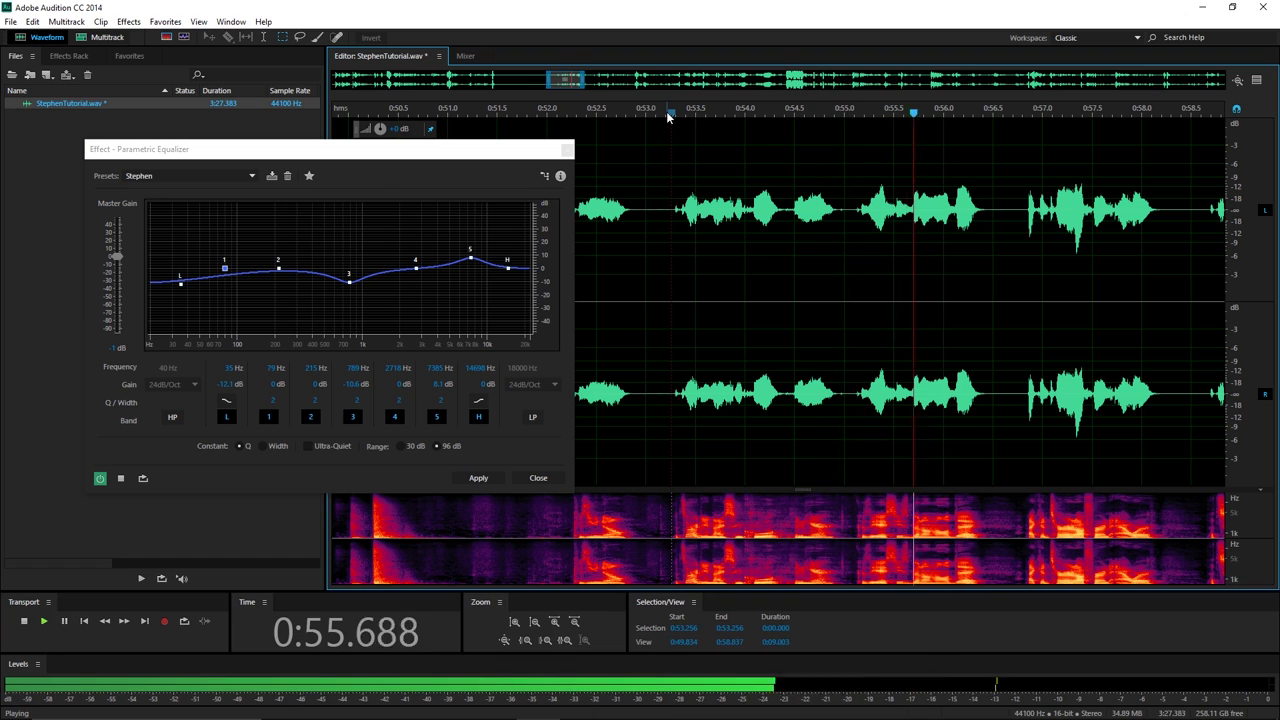
{"action": "key", "text": "space"}
{"action": "left_click", "coordinate": [672, 112]}
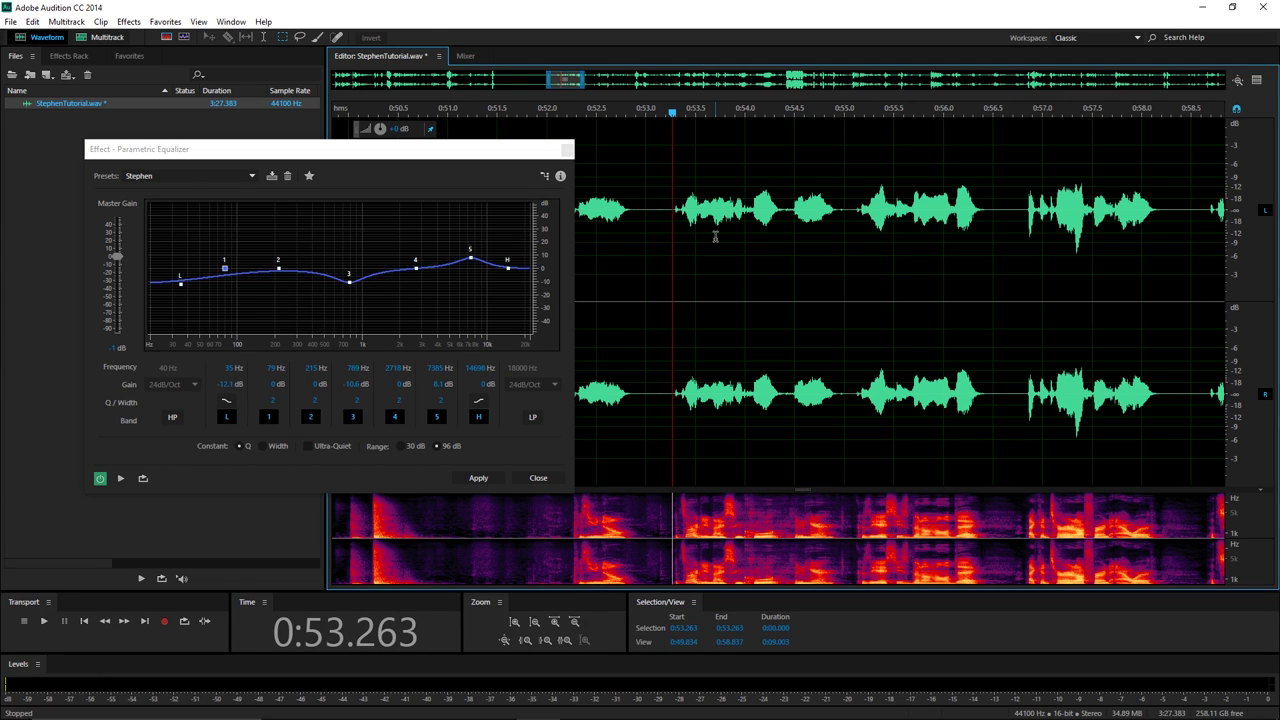
{"action": "key", "text": "space"}
{"action": "left_click", "coordinate": [749, 112]}
{"action": "key", "text": "space"}
{"action": "key", "text": "space"}
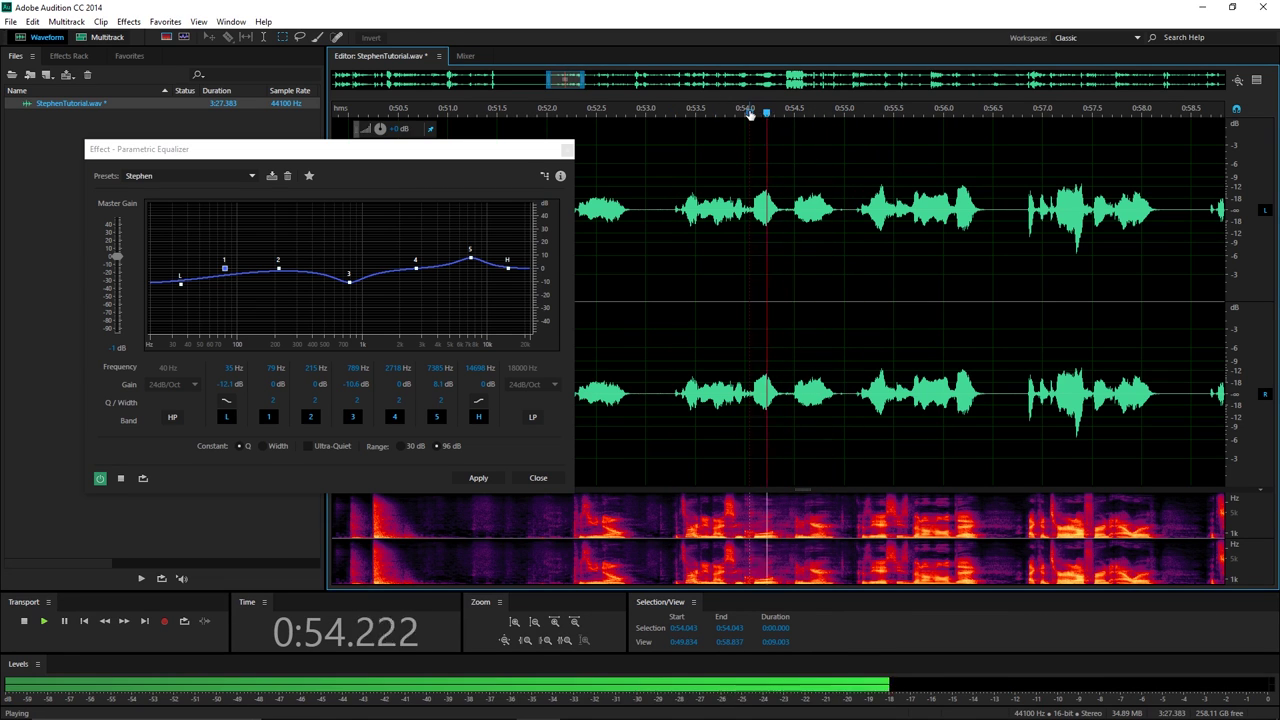
{"action": "key", "text": "space"}
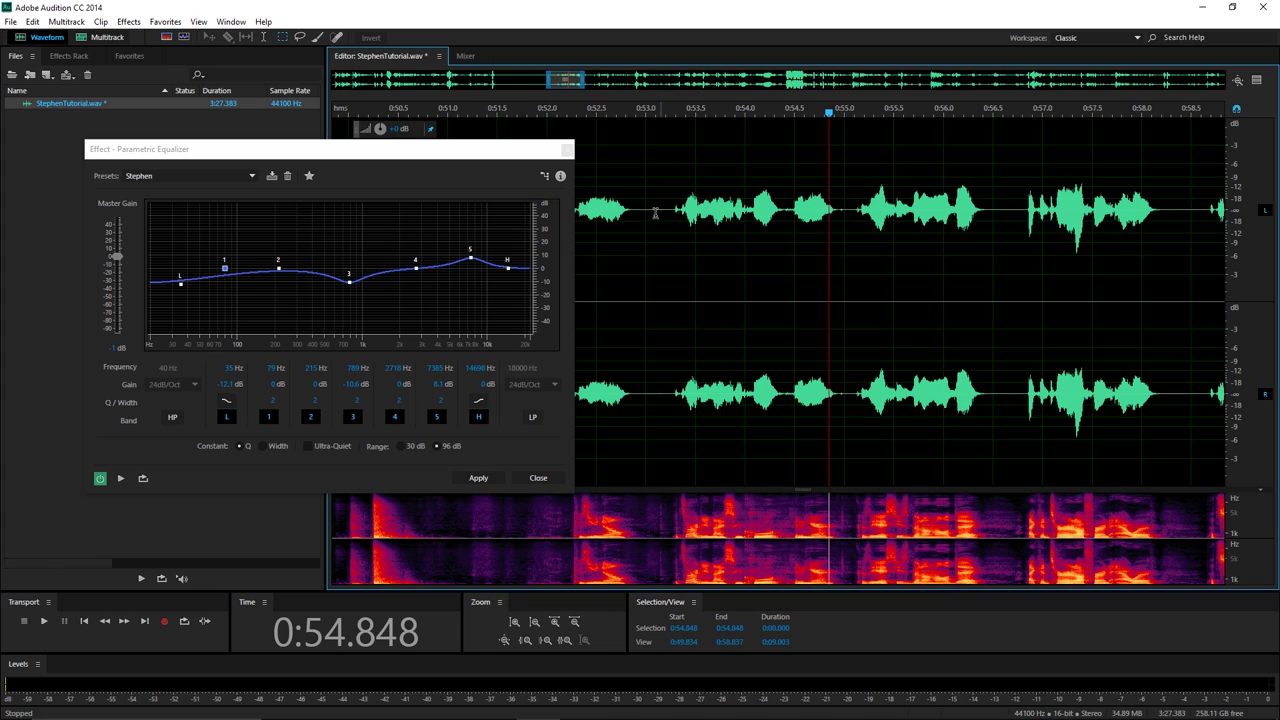
Move the equalizer aside and select the entire recording with Ctrl+A.
{"action": "left_click_drag", "start_coordinate": [493, 150], "coordinate": [405, 164]}
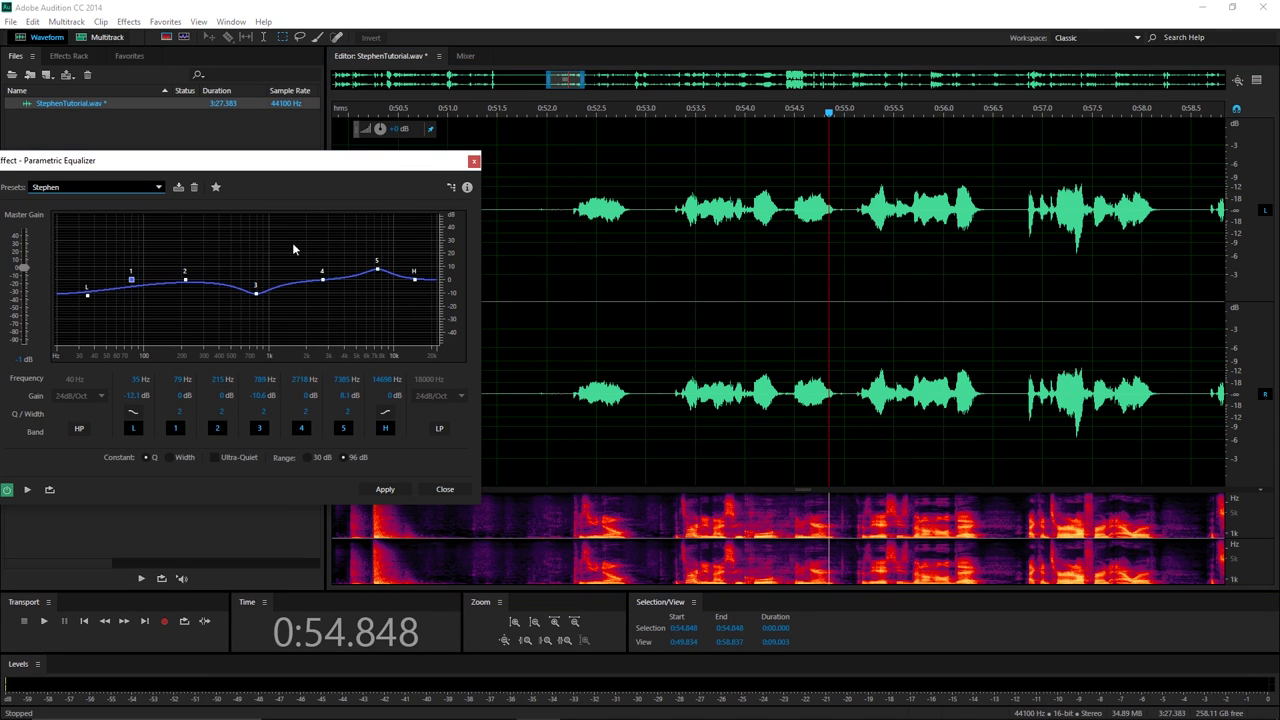
{"action": "left_click", "coordinate": [660, 215]}
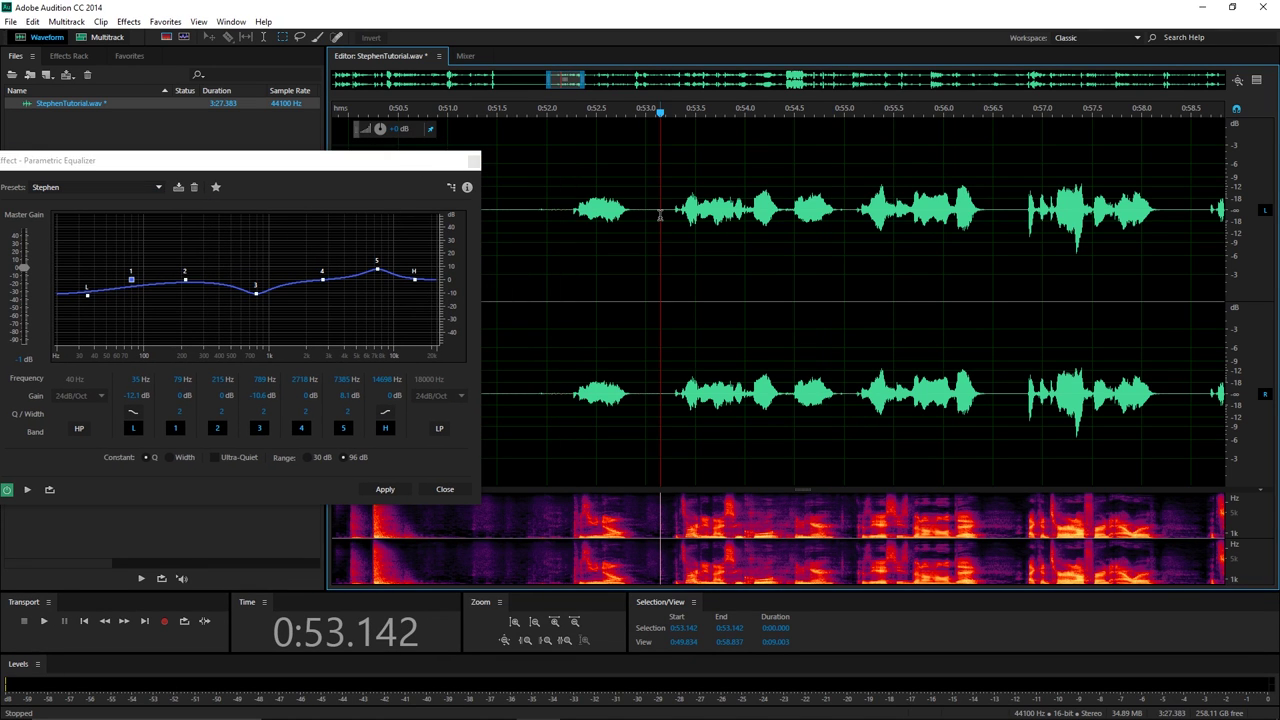
{"action": "key", "text": "ctrl+a"}
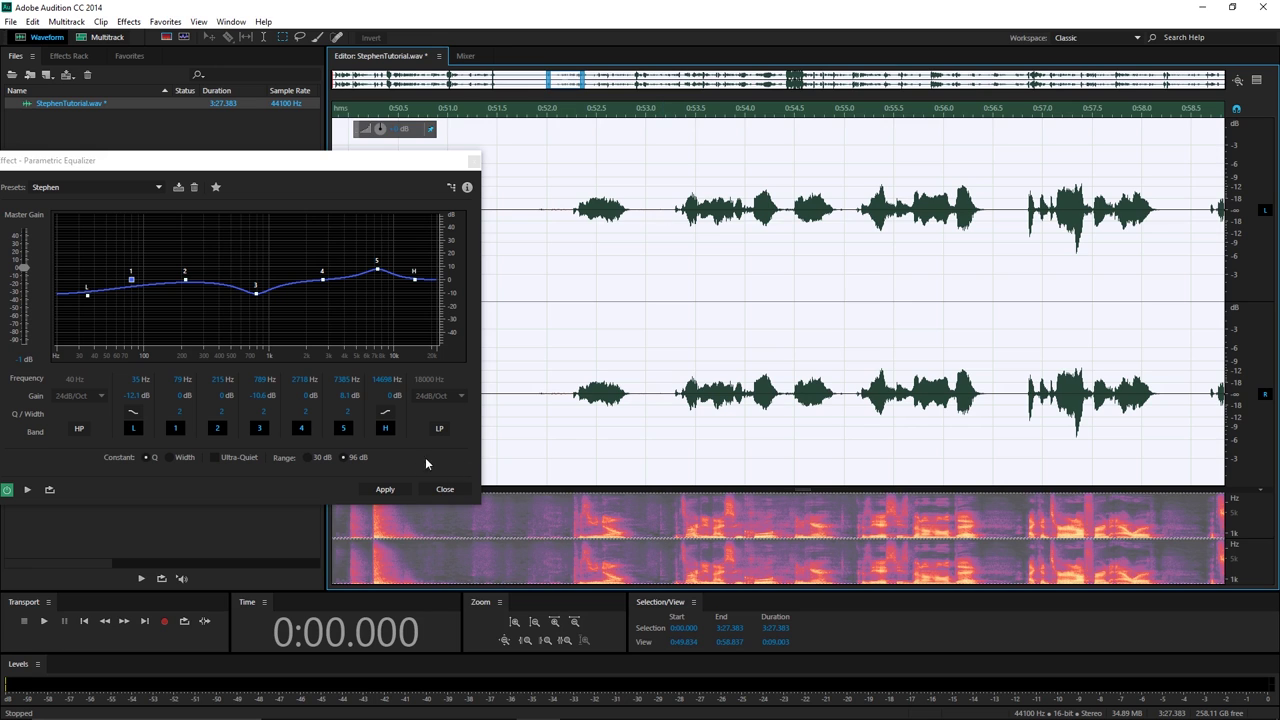
Apply the Stephen EQ to the whole recording and replay the passage from about 0:53.2.
{"action": "left_click", "coordinate": [388, 489]}
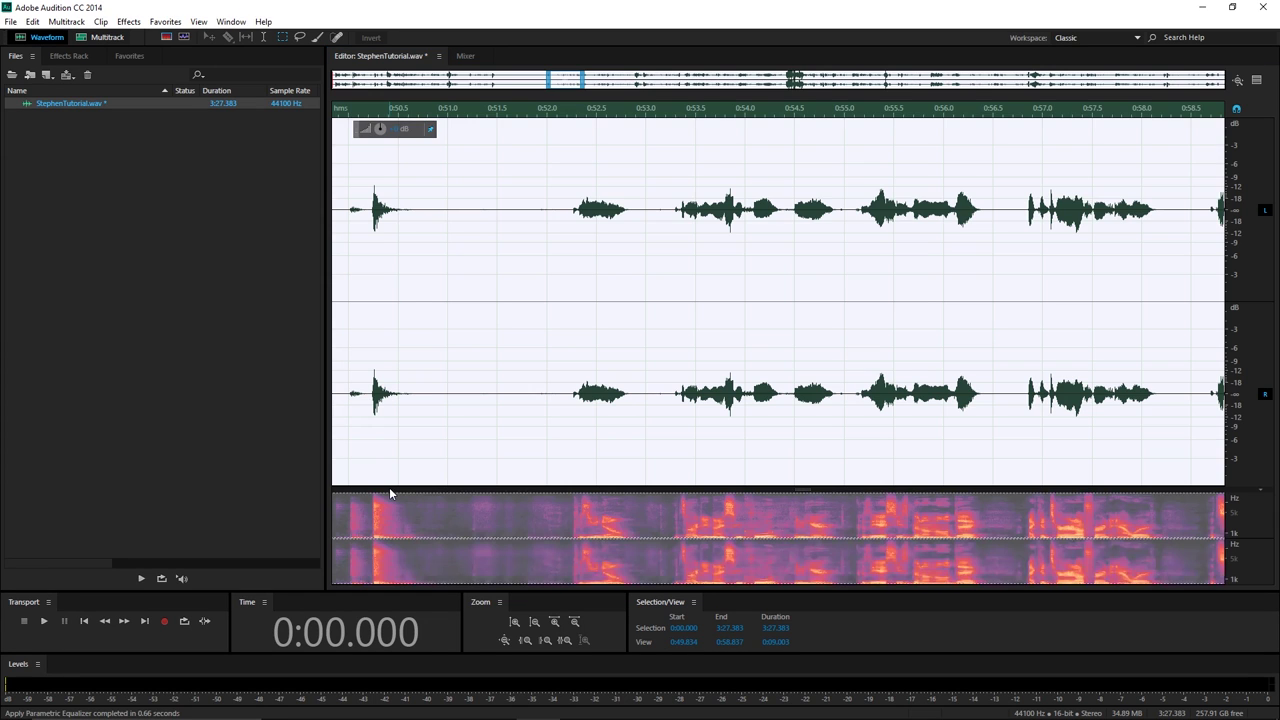
{"action": "left_click", "coordinate": [670, 112]}
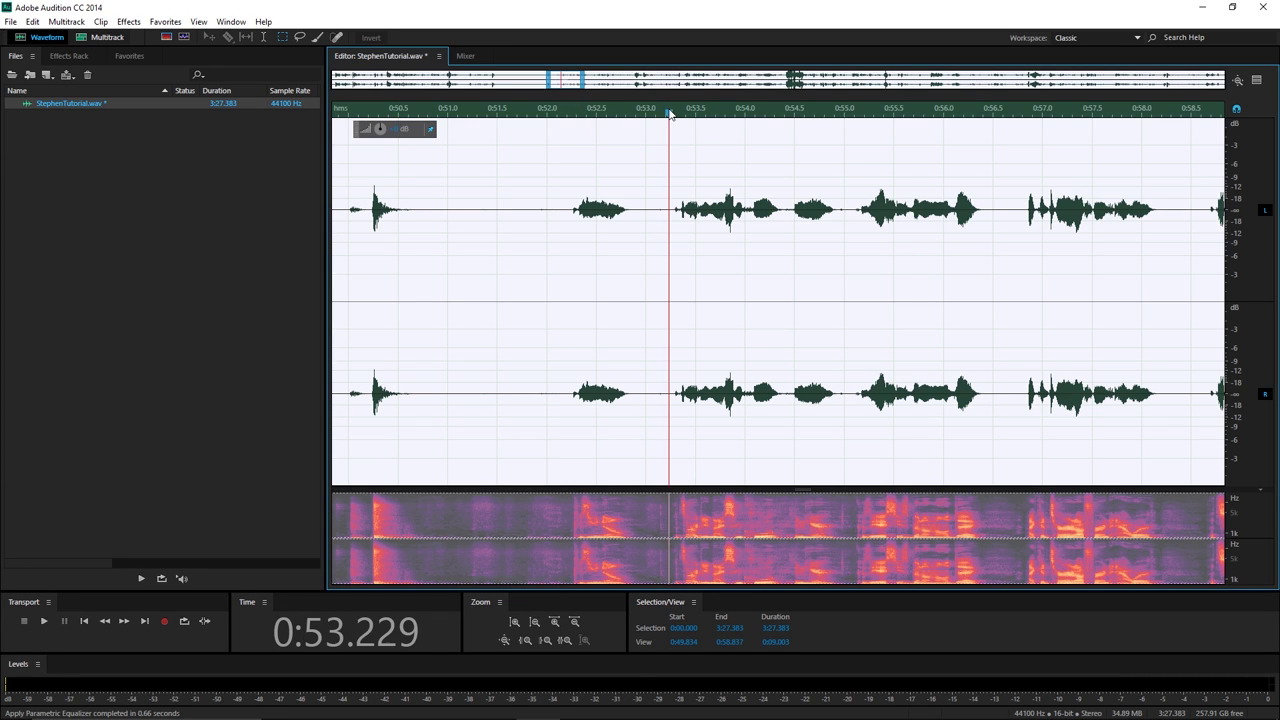
{"action": "key", "text": "space"}
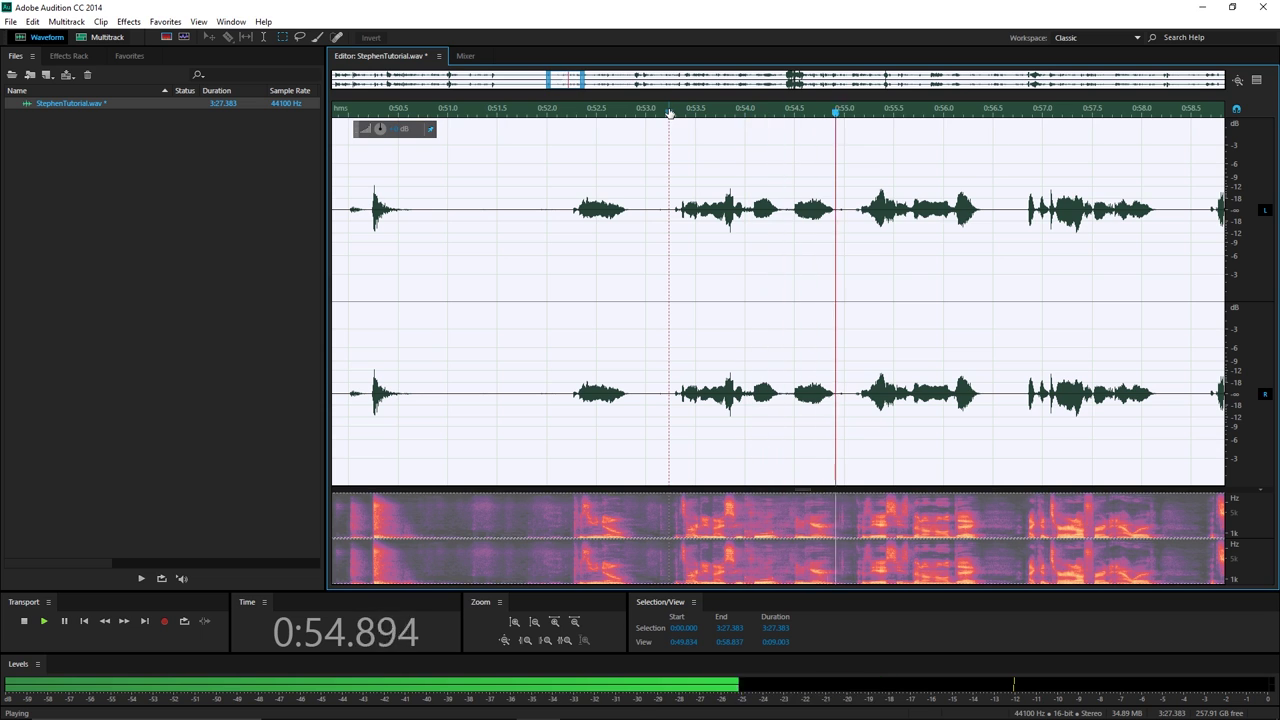
{"action": "key", "text": "space"}
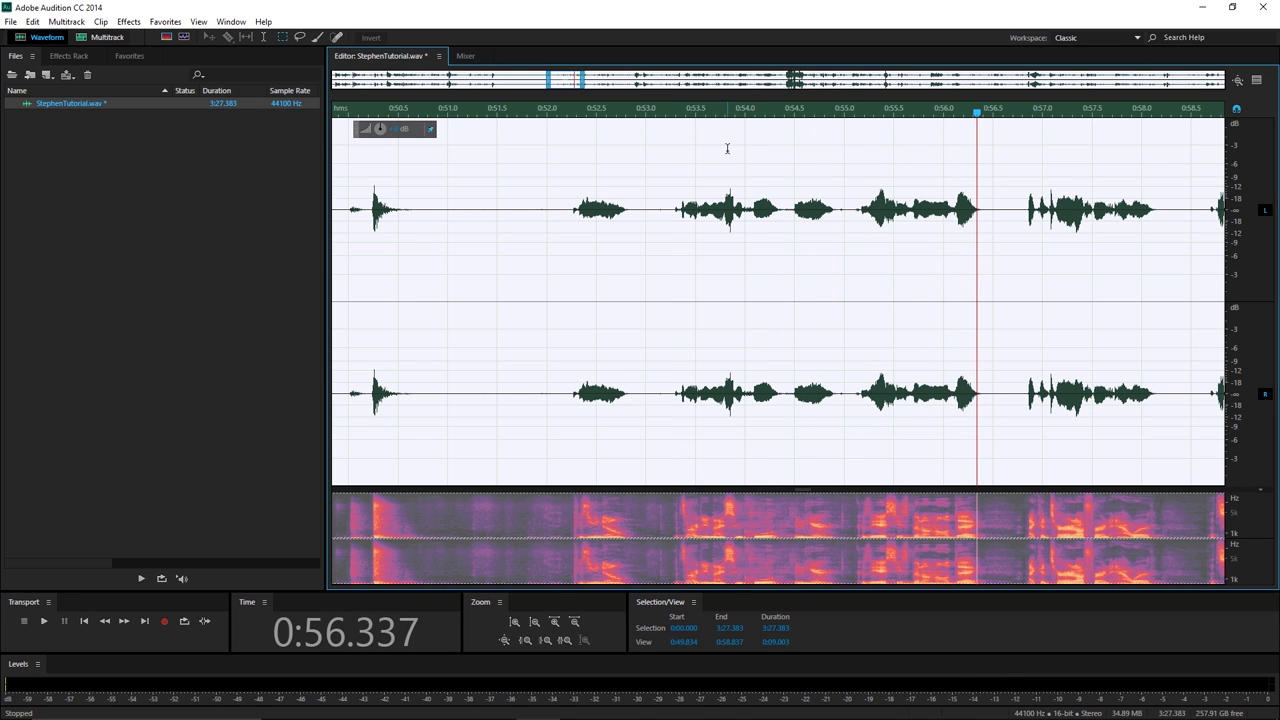
{"action": "left_click", "coordinate": [673, 112]}
{"action": "key", "text": "space"}
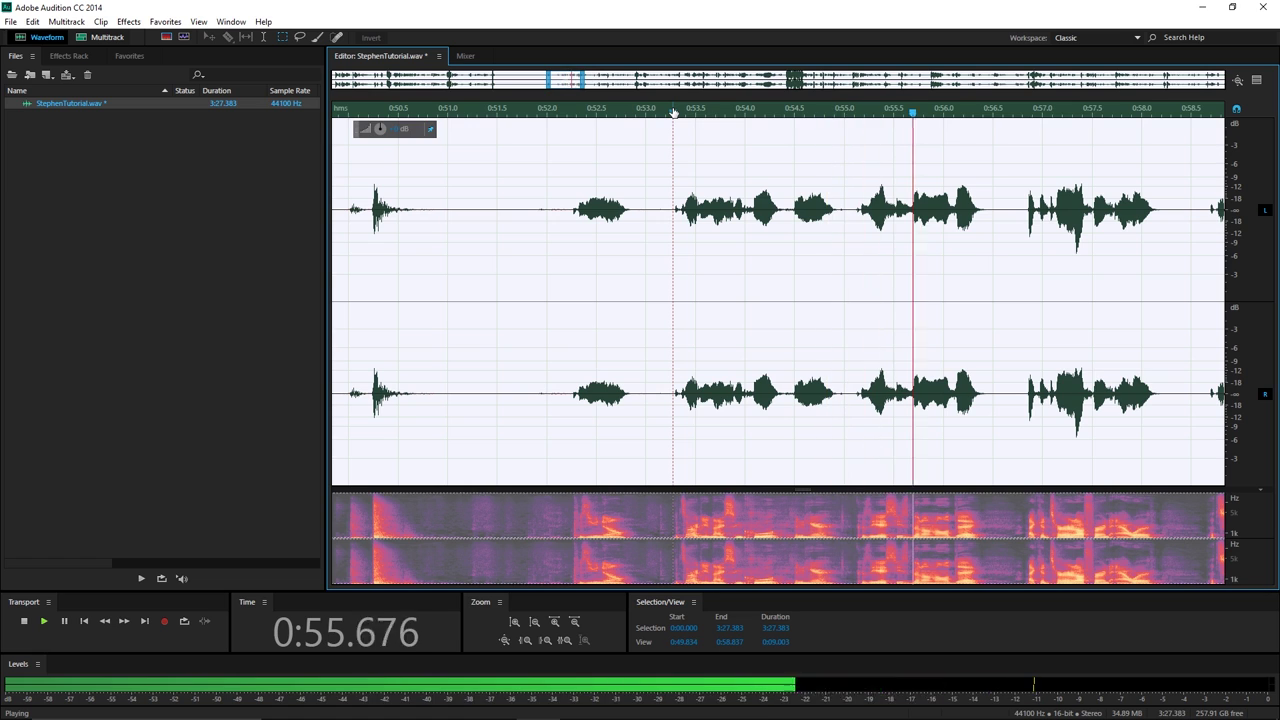
{"action": "key", "text": "space"}
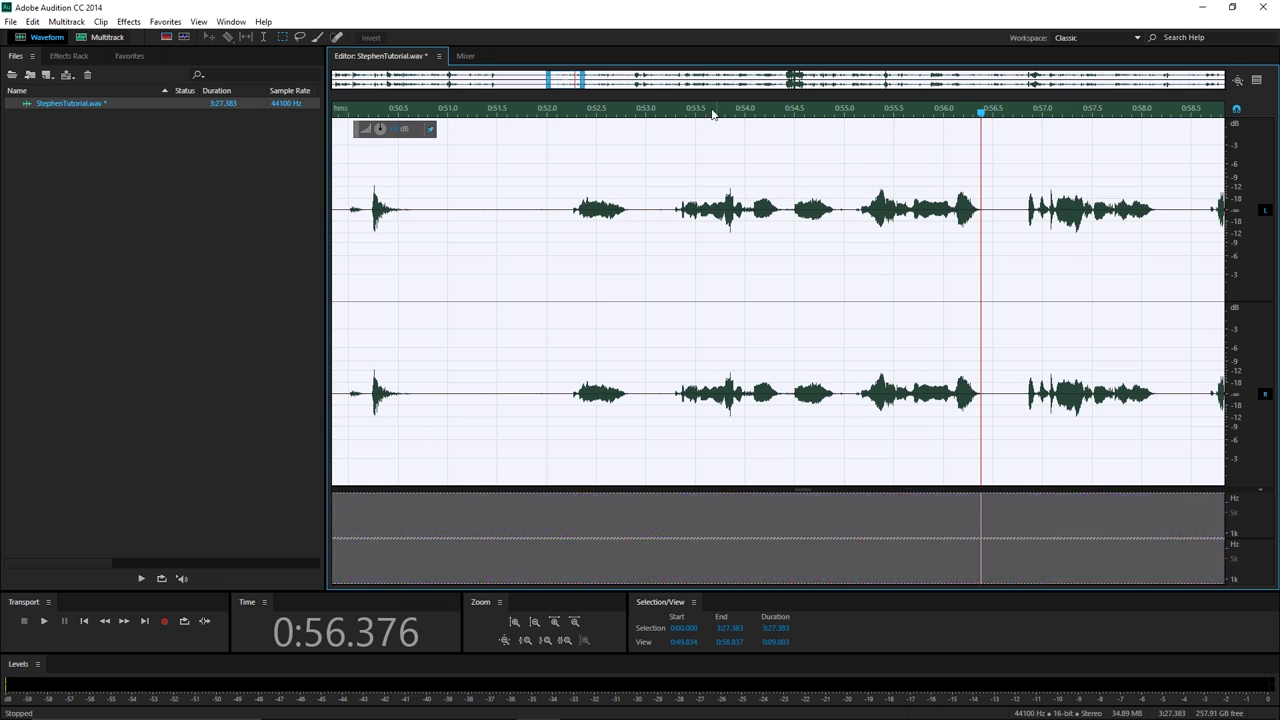
{"action": "left_click", "coordinate": [670, 114]}
{"action": "key", "text": "space"}
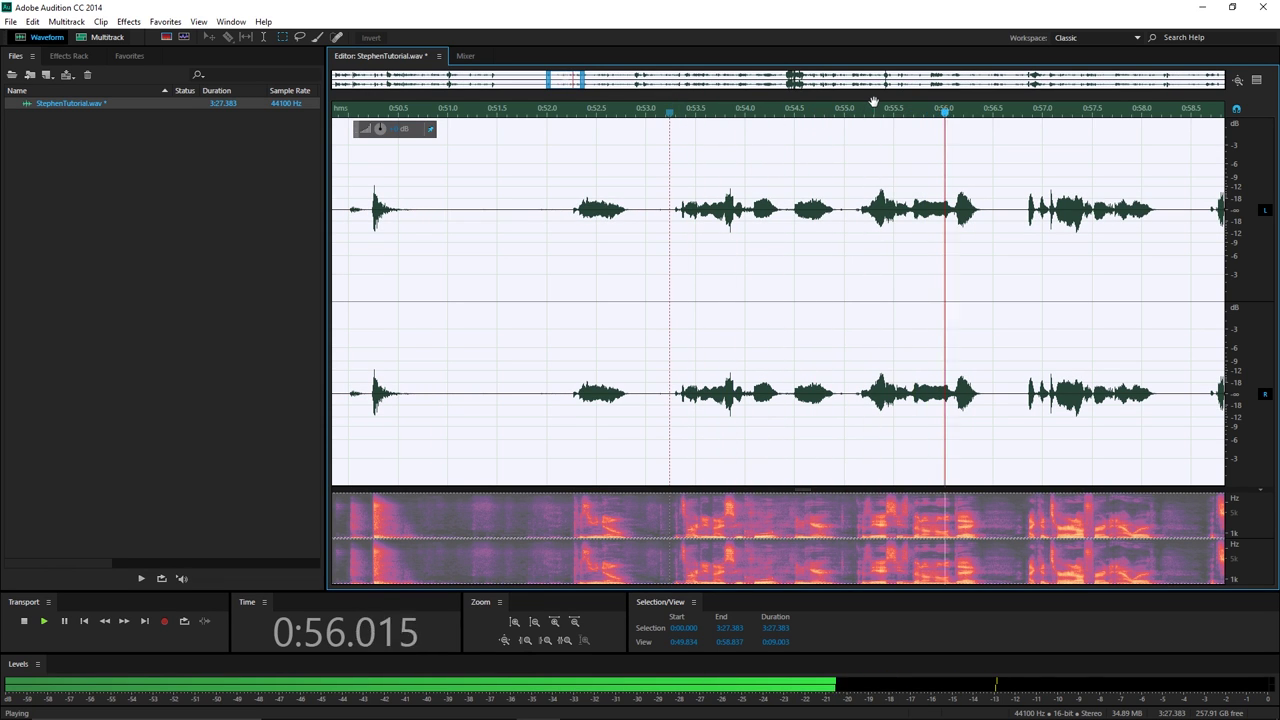
{"action": "key", "text": "space"}
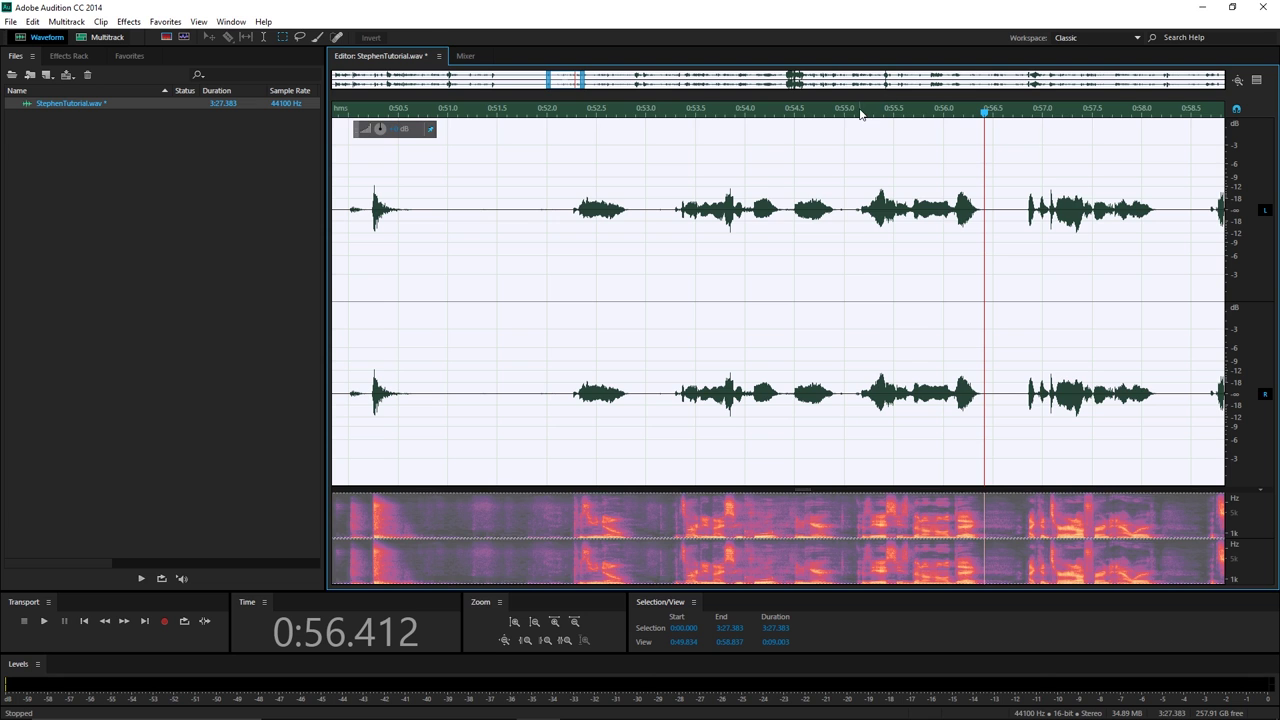
Replay from 0:55.146, undo the last effect with Ctrl+Z, and replay to compare.
{"action": "left_click", "coordinate": [859, 113]}
{"action": "key", "text": "space"}
{"action": "key", "text": "space"}
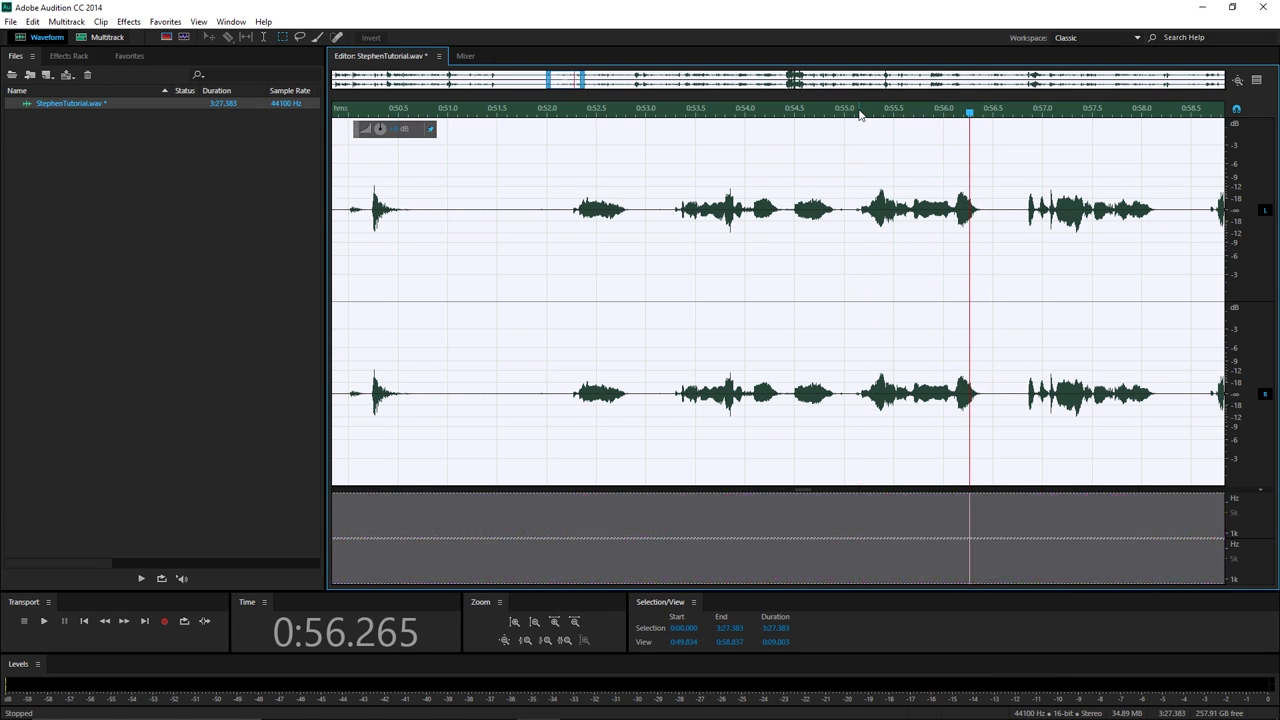
{"action": "left_click", "coordinate": [859, 113]}
{"action": "key", "text": "space"}
{"action": "key", "text": "space"}
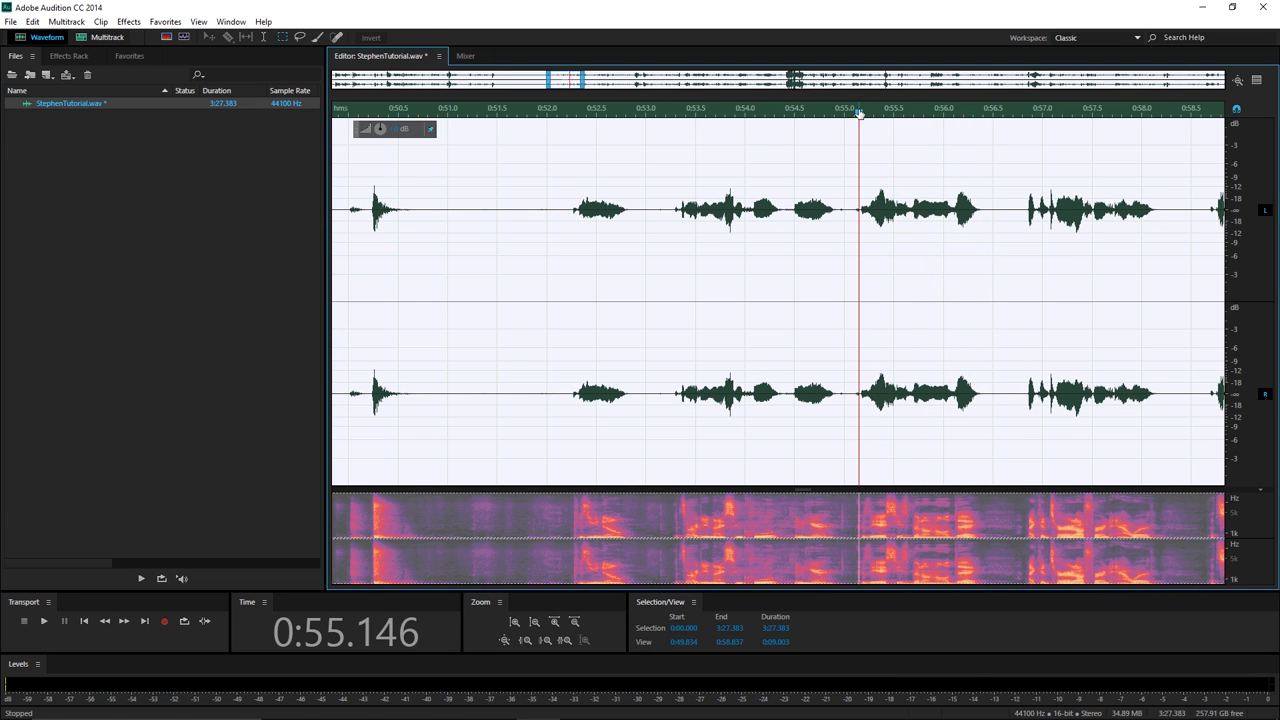
{"action": "key", "text": "space"}
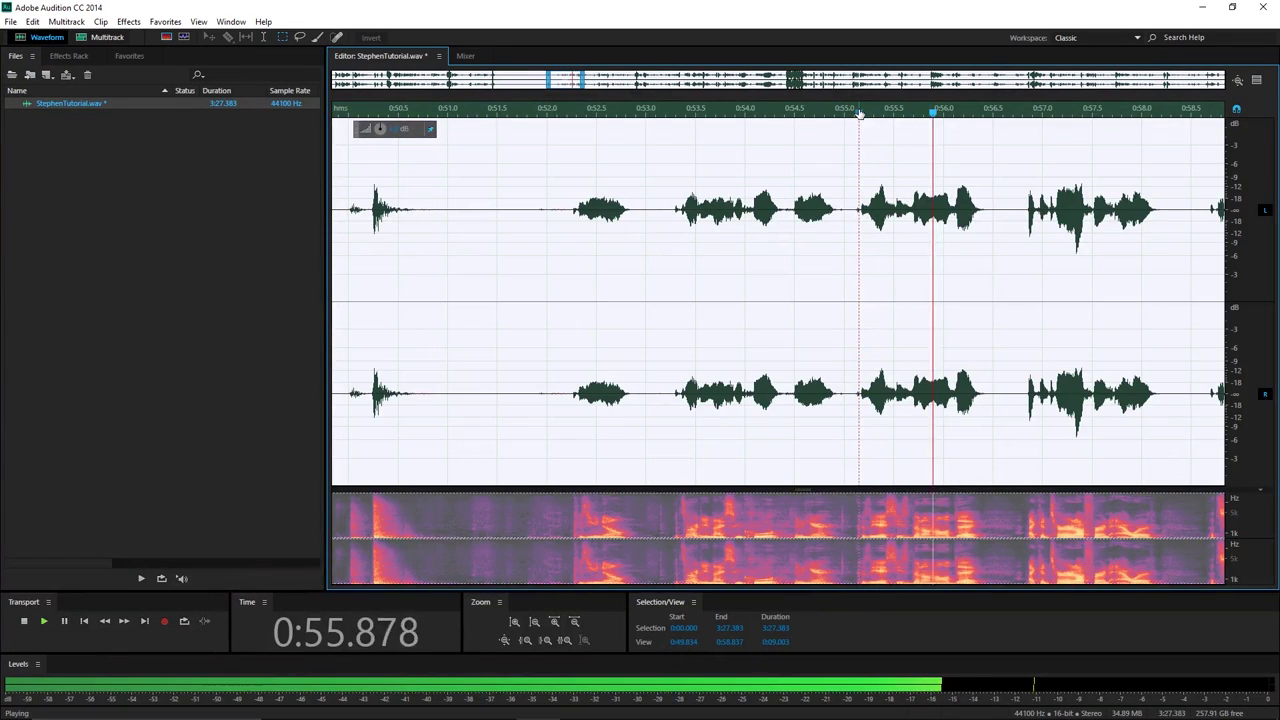
{"action": "key", "text": "space"}
{"action": "key", "text": "ctrl+z"}
{"action": "key", "text": "space"}
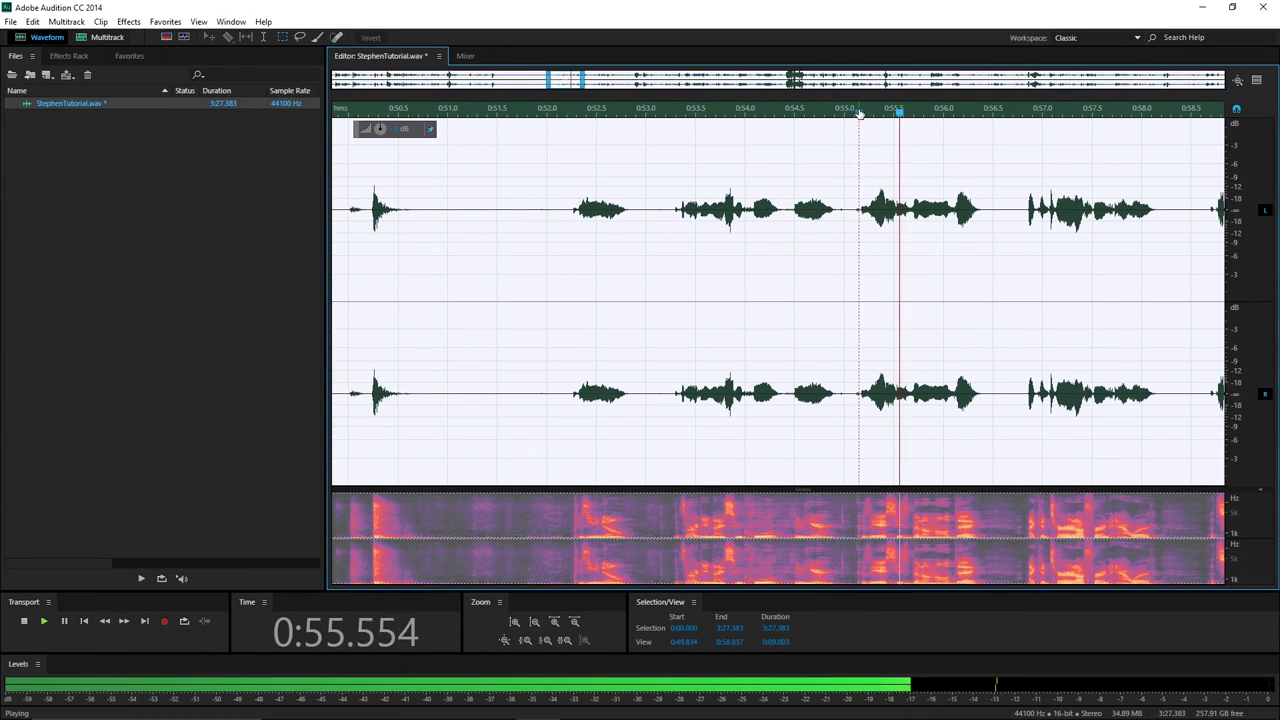
{"action": "key", "text": "space"}
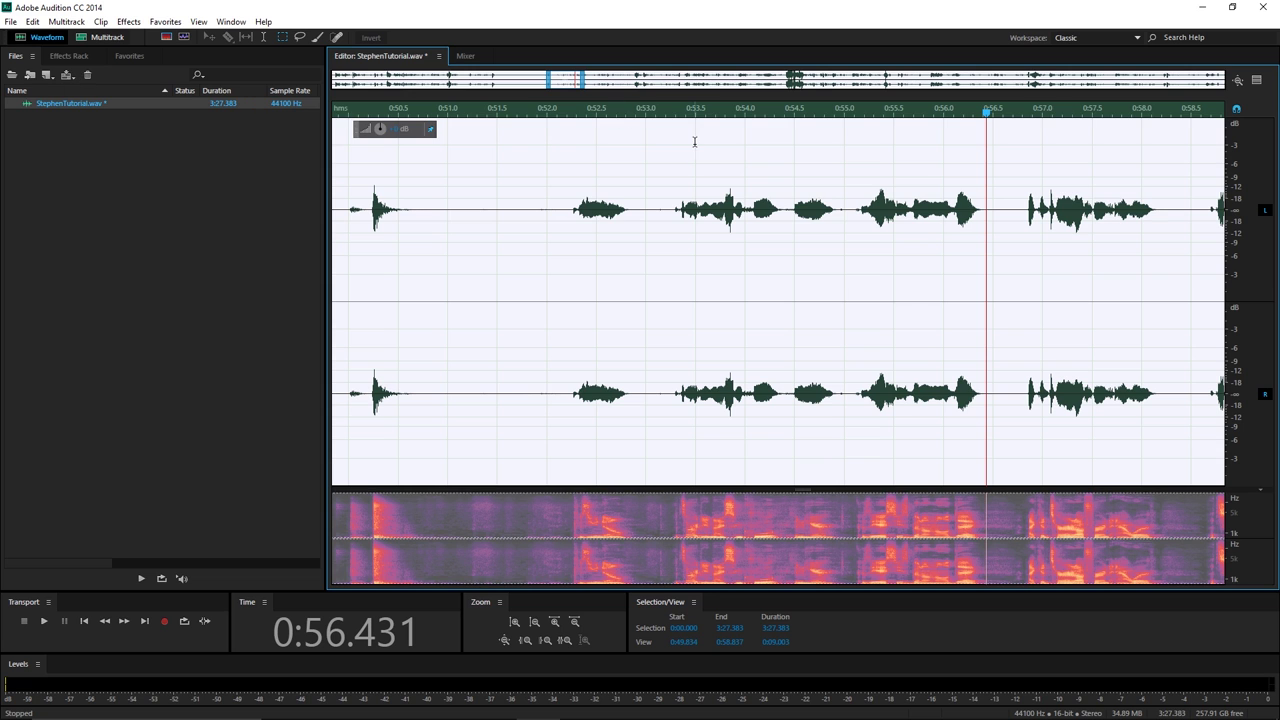
Zoom the waveform out to show 0:00–1:46 of the recording.
{"action": "scroll", "coordinate": [700, 160], "scroll_direction": "down", "scroll_amount": 6}
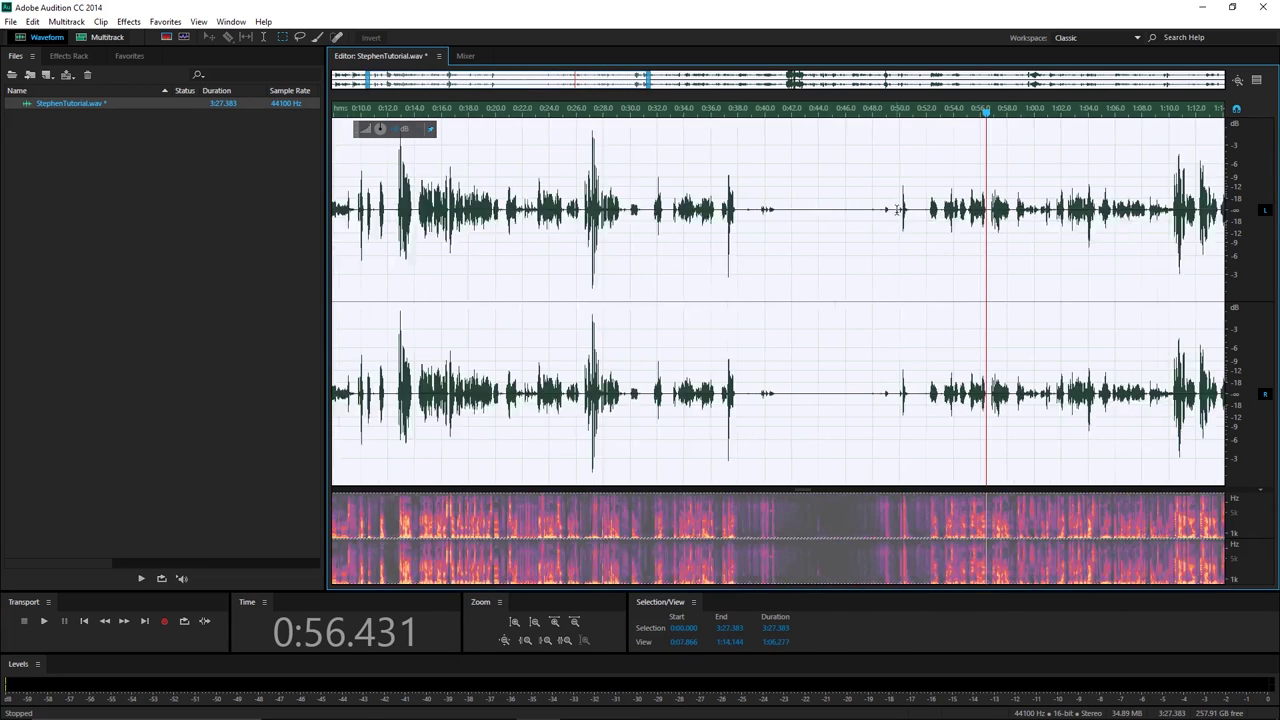
{"action": "scroll", "coordinate": [897, 210], "scroll_direction": "down", "scroll_amount": 2}
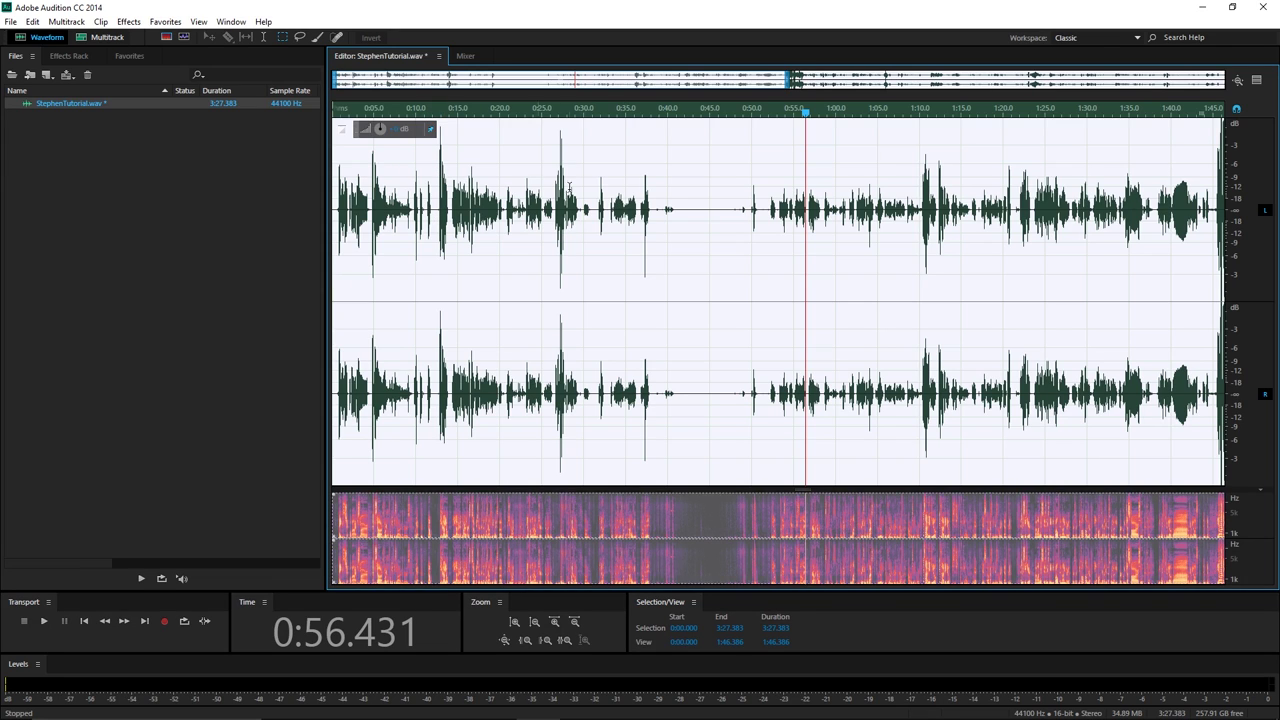
Open Effects > Amplitude and Compression > Dynamics Processing and glance at its built-in presets.
{"action": "left_click", "coordinate": [136, 21]}
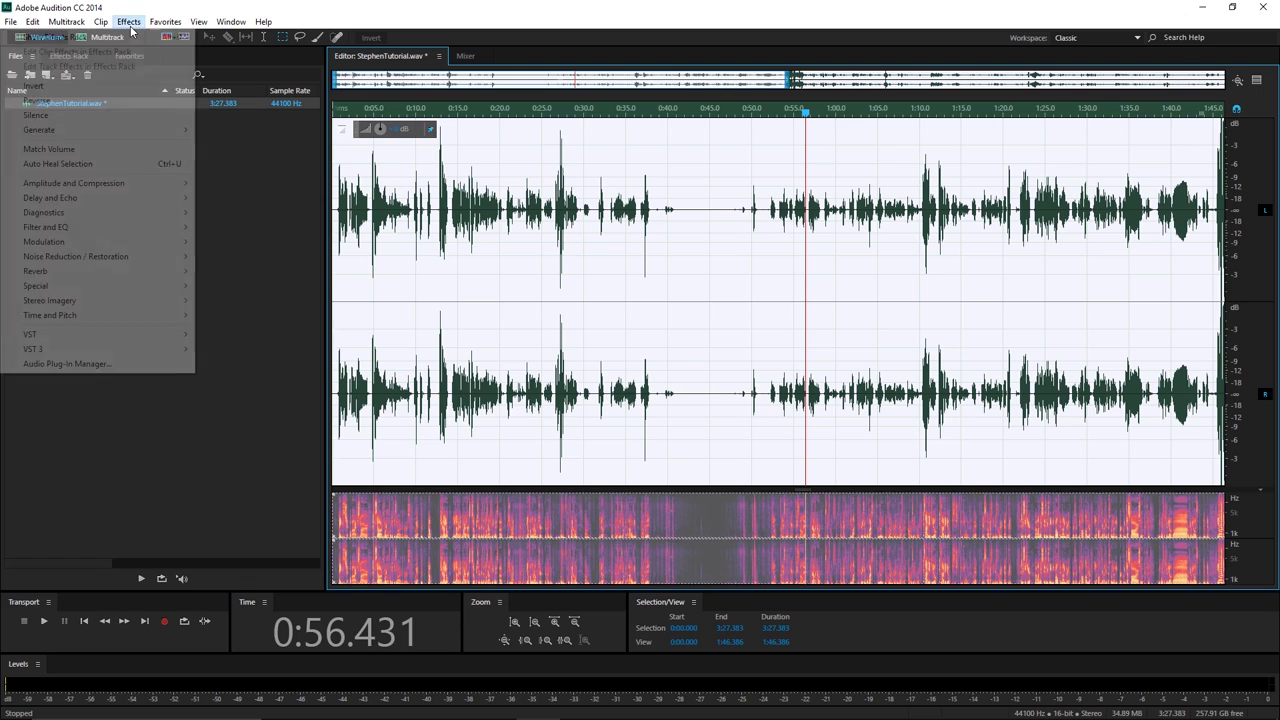
{"action": "mouse_move", "coordinate": [152, 190]}
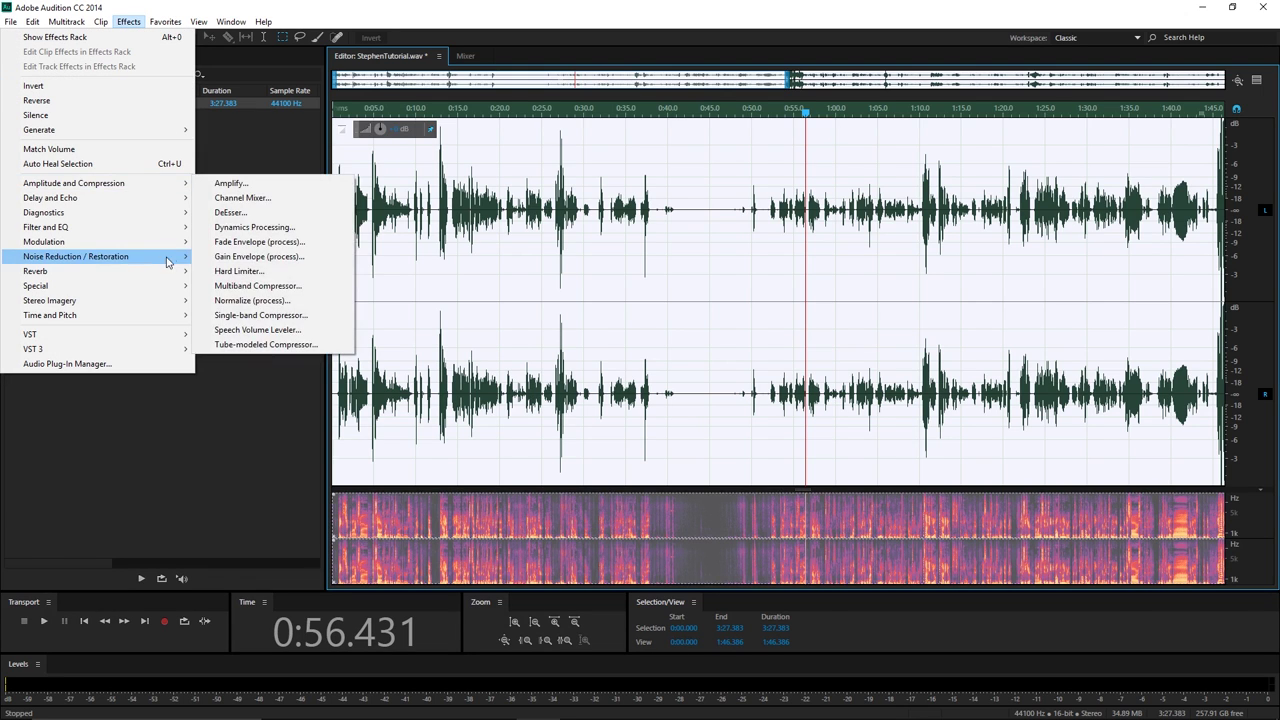
{"action": "left_click", "coordinate": [268, 229]}
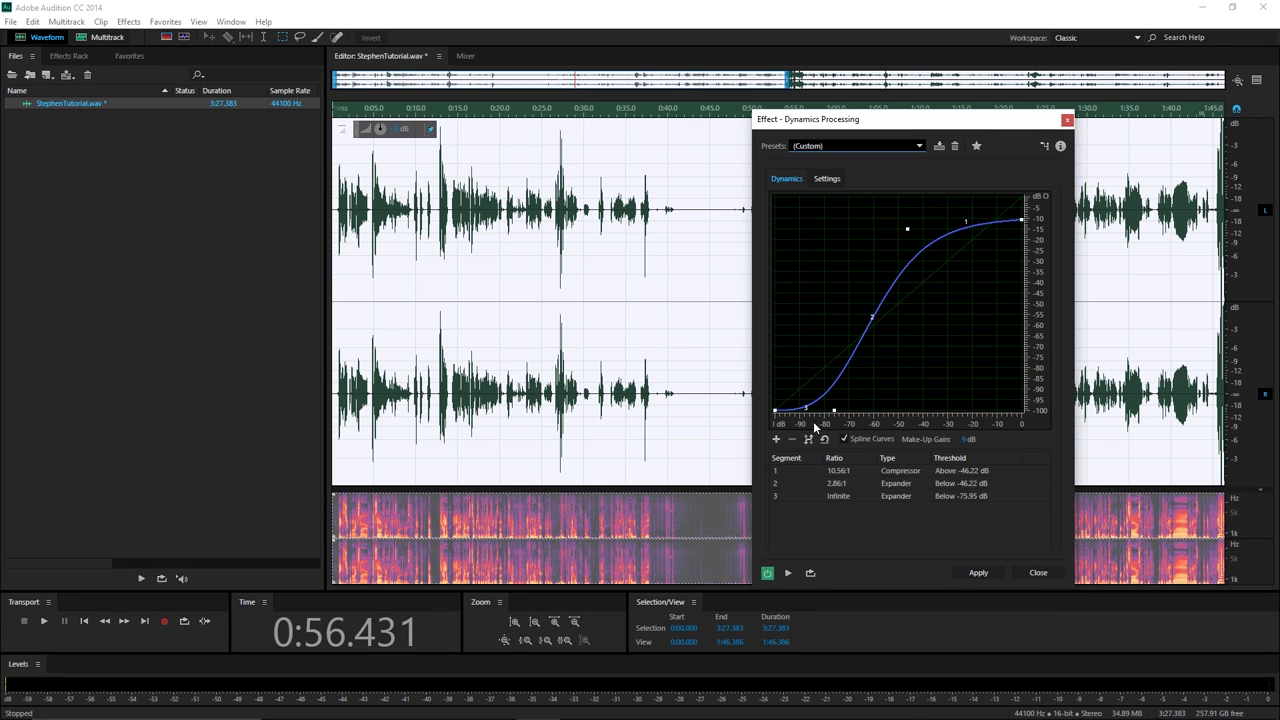
{"action": "left_click", "coordinate": [817, 145]}
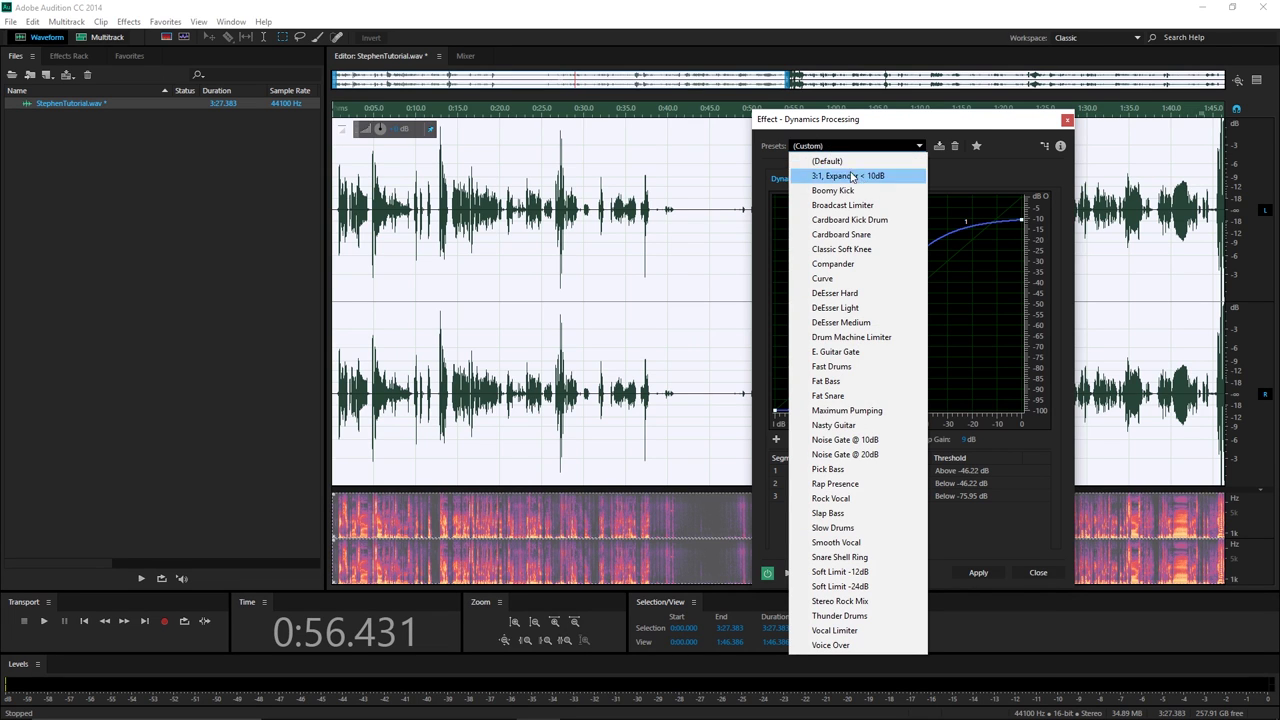
{"action": "left_click", "coordinate": [914, 128]}
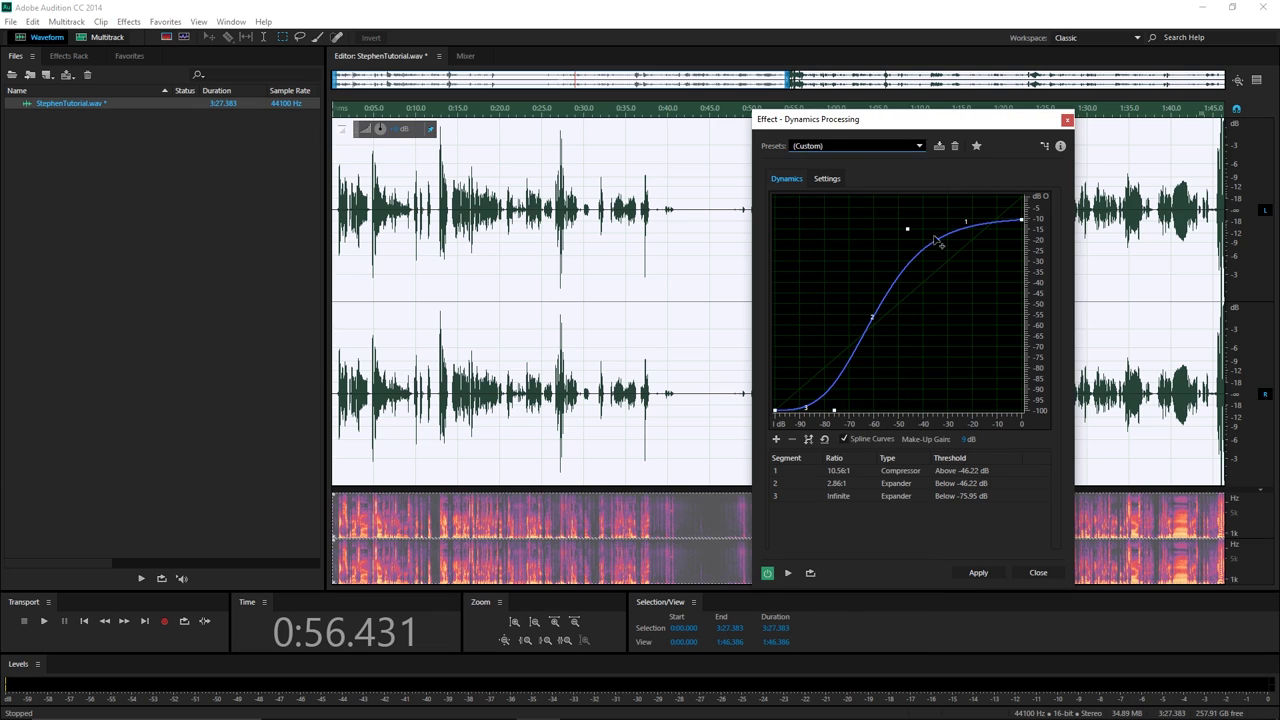
Save the current dynamics curve as preset 'Curve1' and close the effect.
{"action": "left_click", "coordinate": [939, 145]}
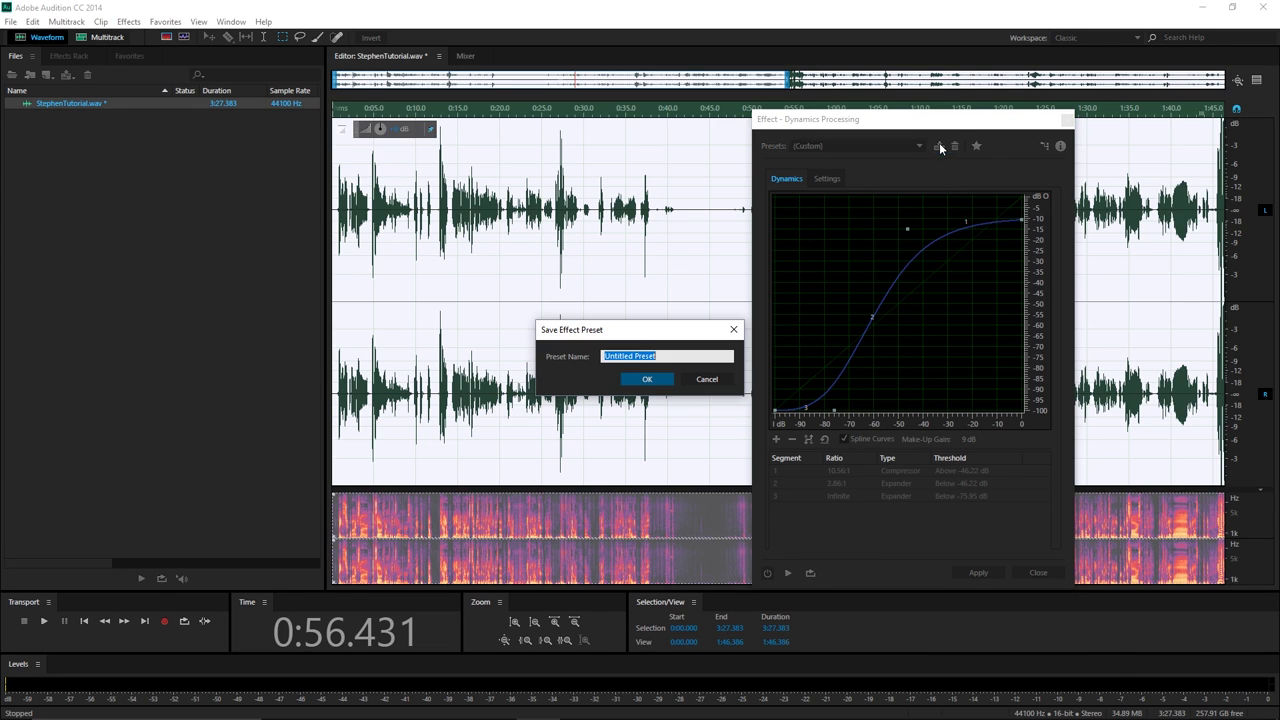
{"action": "type", "text": "Curve"}
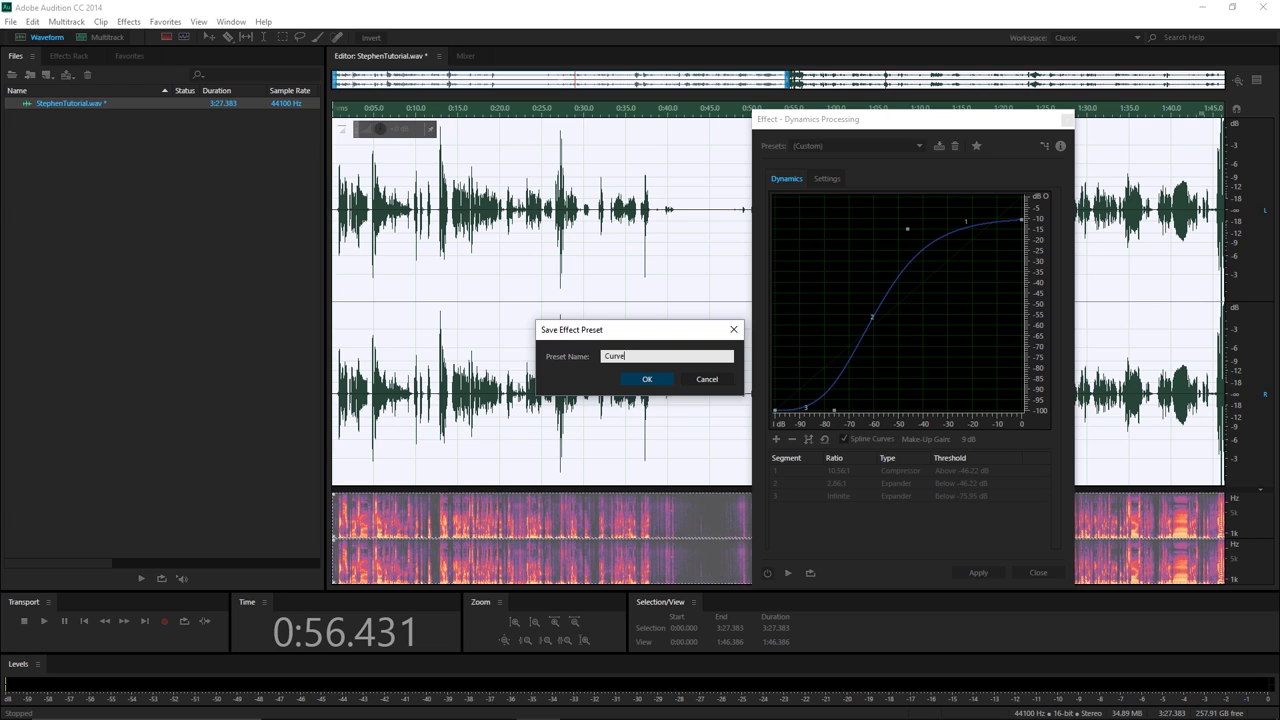
{"action": "type", "text": "1"}
{"action": "left_click", "coordinate": [657, 379]}
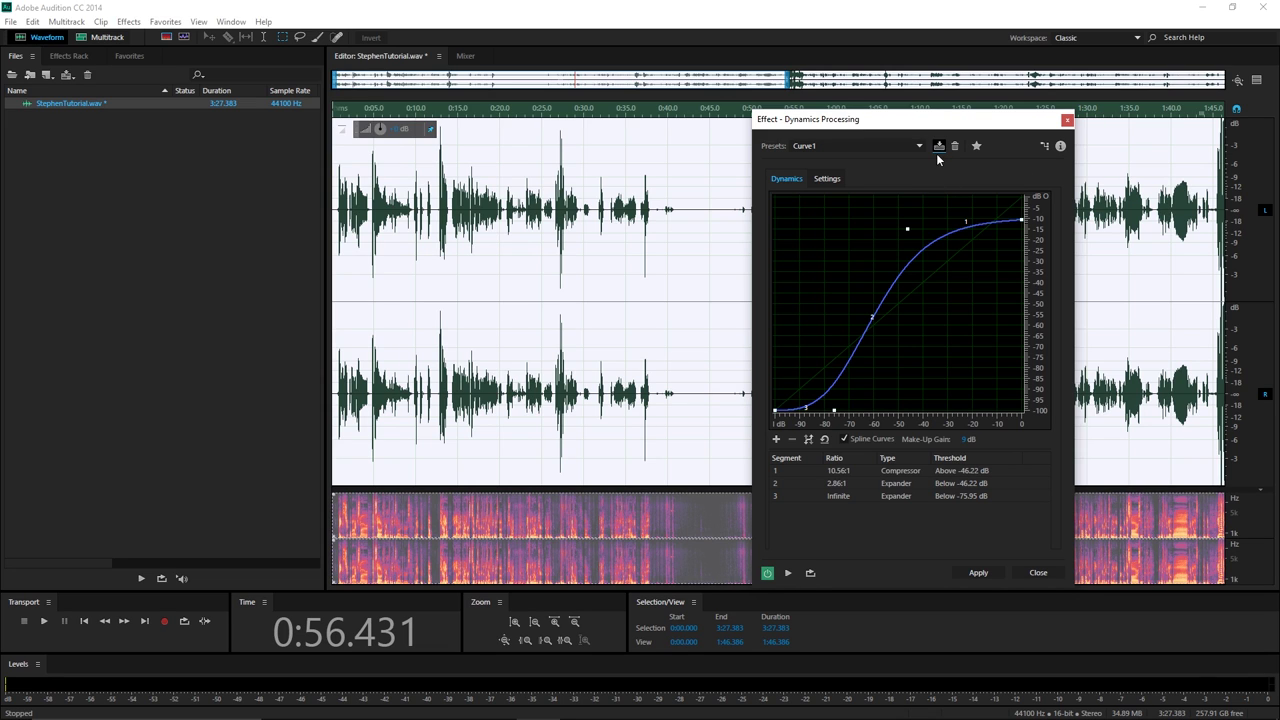
{"action": "left_click", "coordinate": [1068, 118]}
Open the Parametric Equalizer, centre it, and boost band 3 to 48 dB near 903 Hz.
{"action": "left_click", "coordinate": [129, 21]}
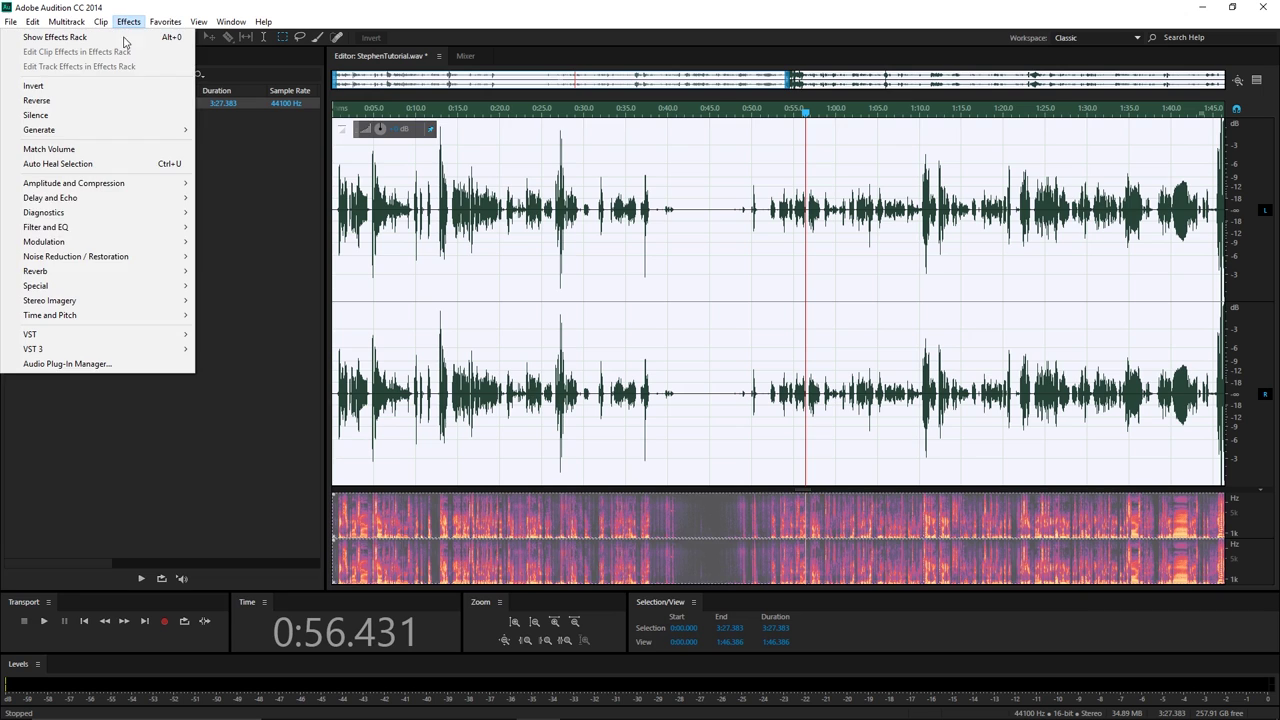
{"action": "mouse_move", "coordinate": [123, 258]}
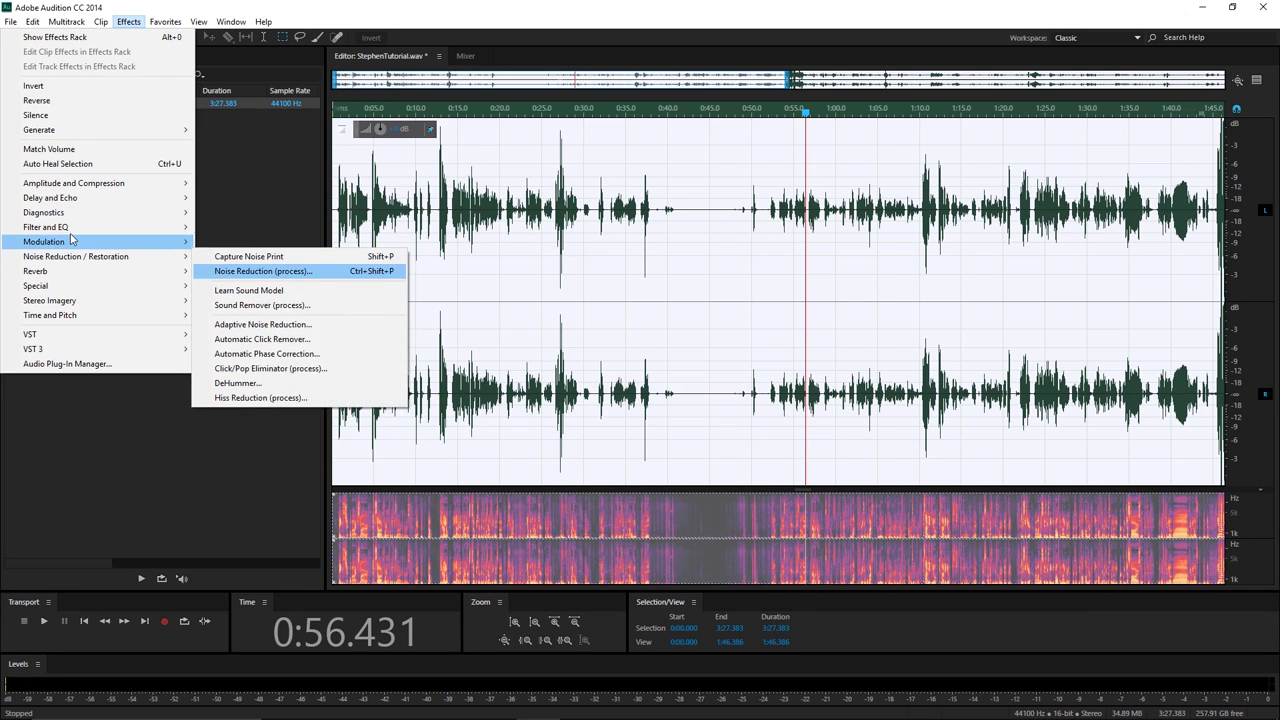
{"action": "mouse_move", "coordinate": [150, 228]}
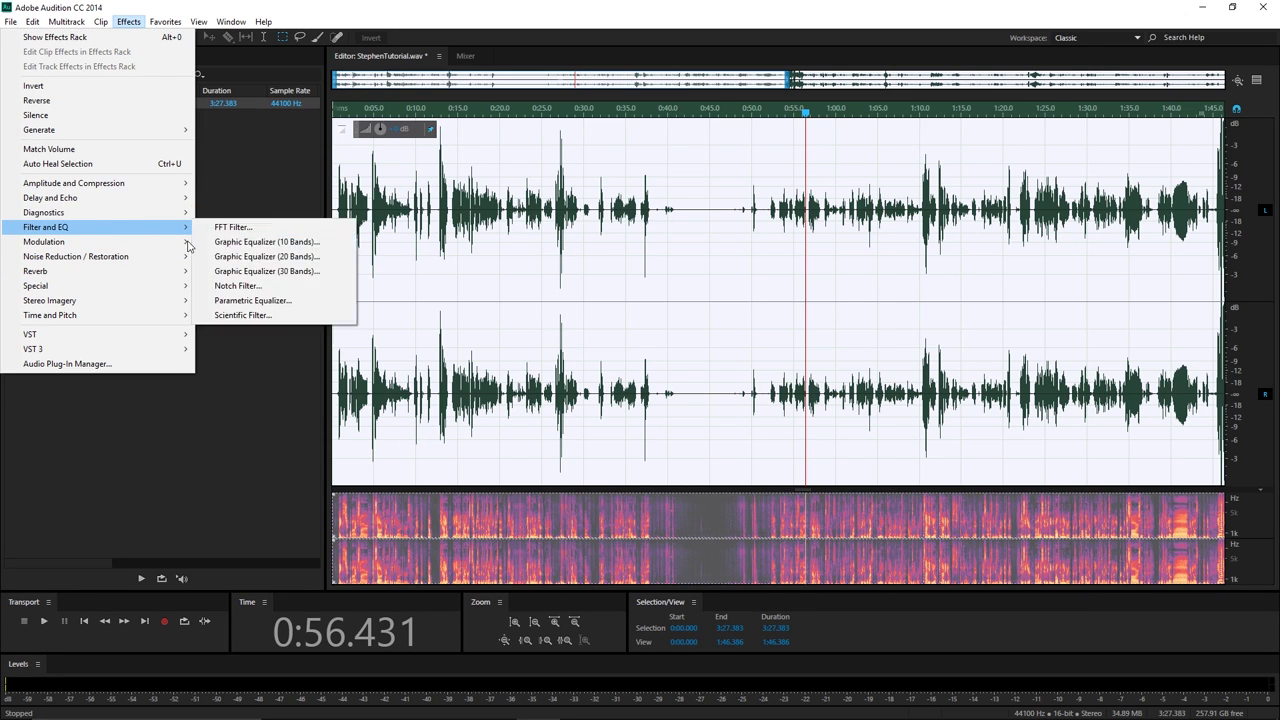
{"action": "left_click", "coordinate": [254, 301]}
{"action": "left_click_drag", "start_coordinate": [215, 165], "coordinate": [628, 162]}
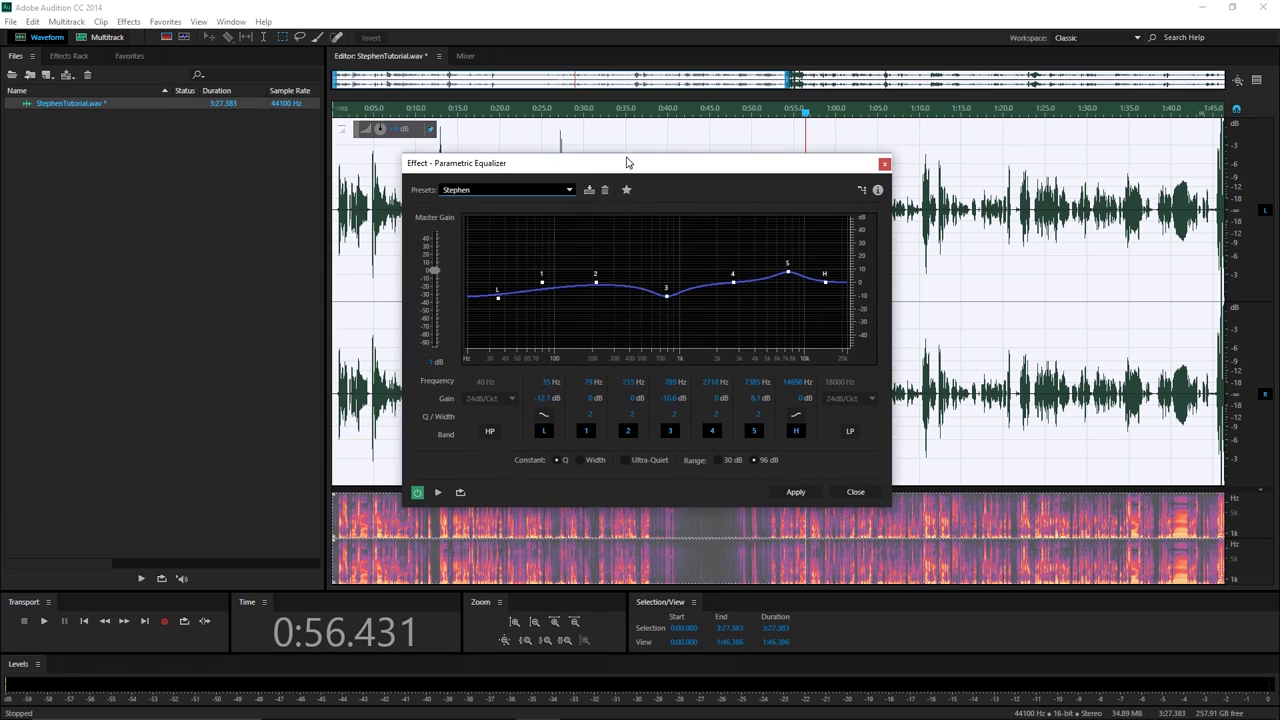
{"action": "left_click_drag", "start_coordinate": [664, 304], "coordinate": [676, 181]}
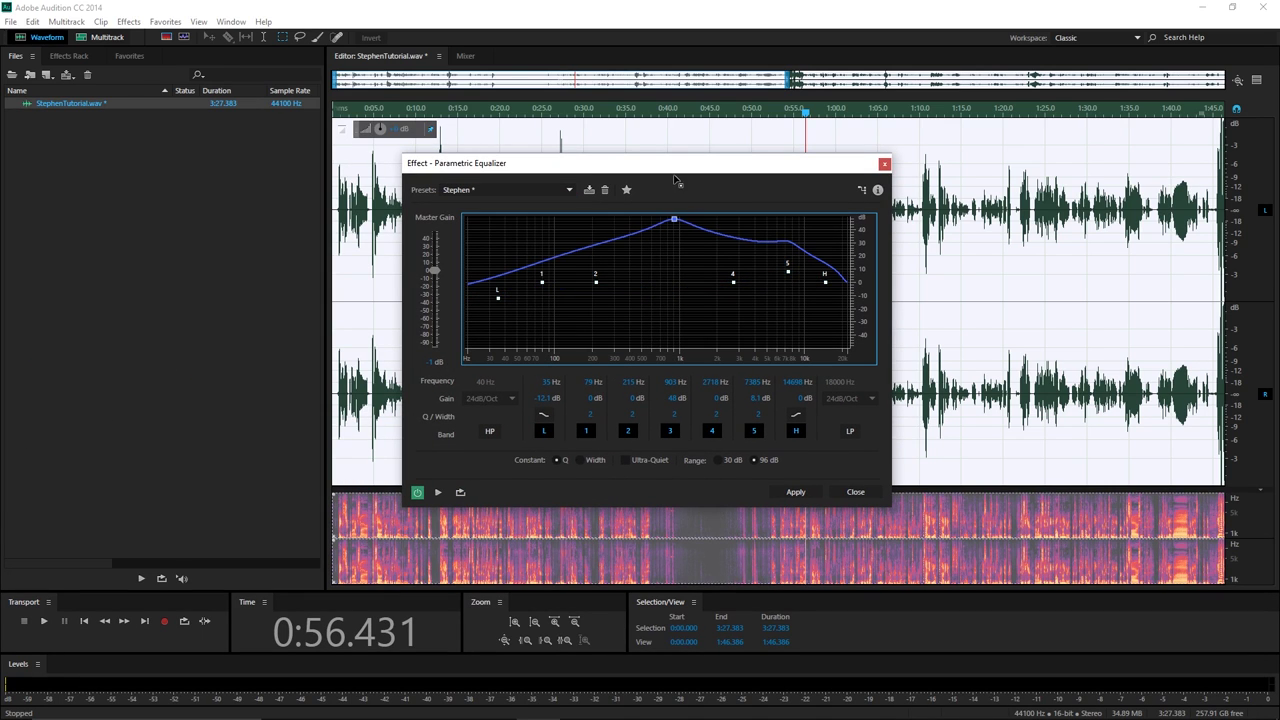
Save the curve as preset 'Shitty Preset', toggle between it and Stephen, and close without applying.
{"action": "left_click", "coordinate": [588, 192]}
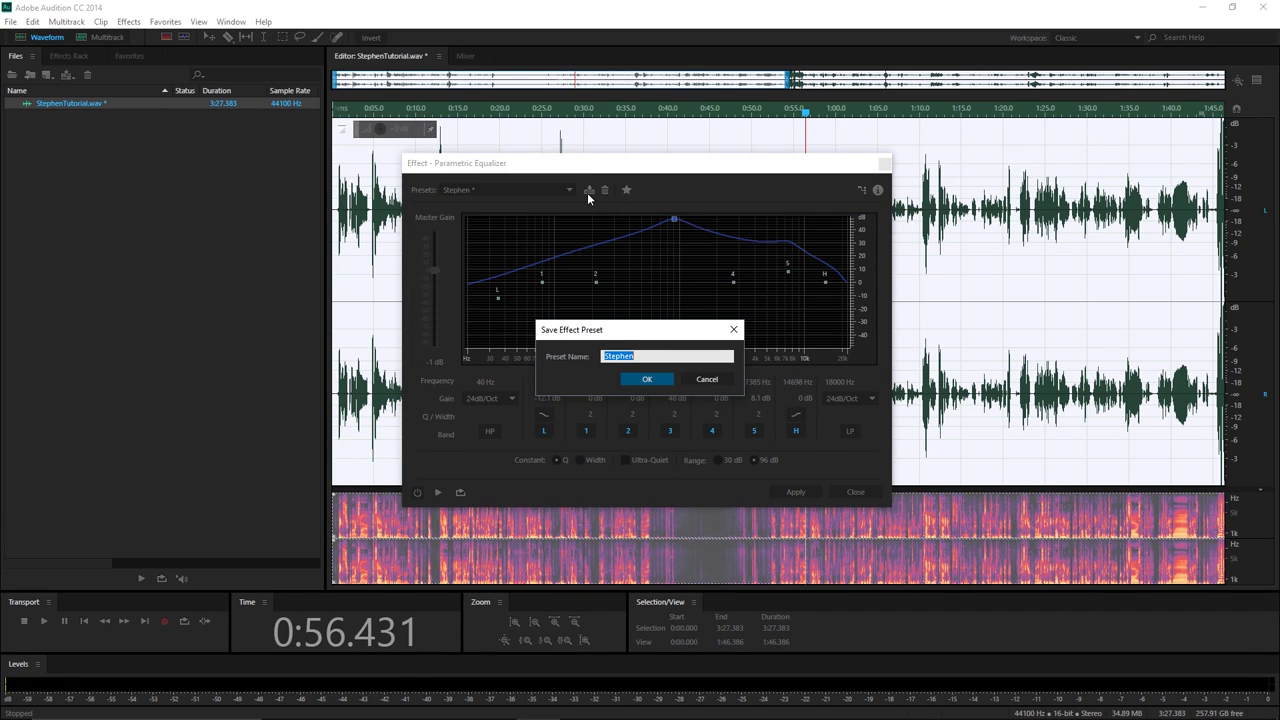
{"action": "type", "text": "Shi"}
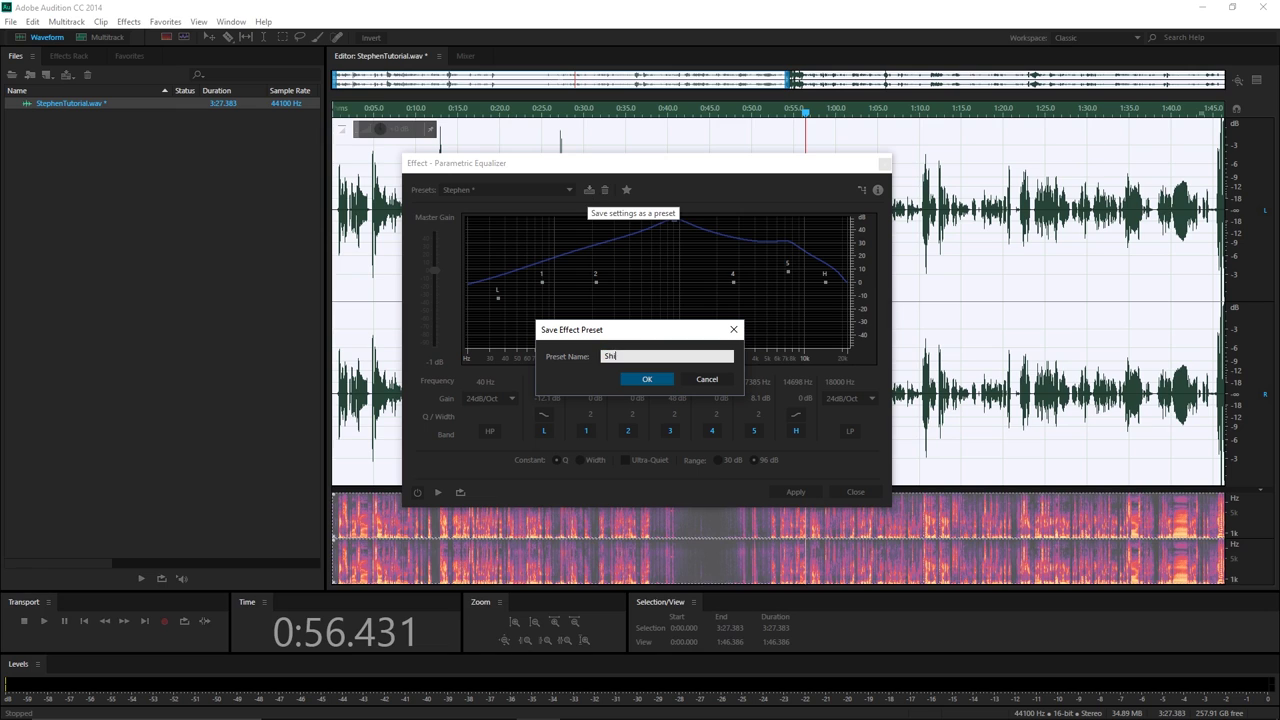
{"action": "type", "text": "tty Preset"}
{"action": "left_click", "coordinate": [649, 381]}
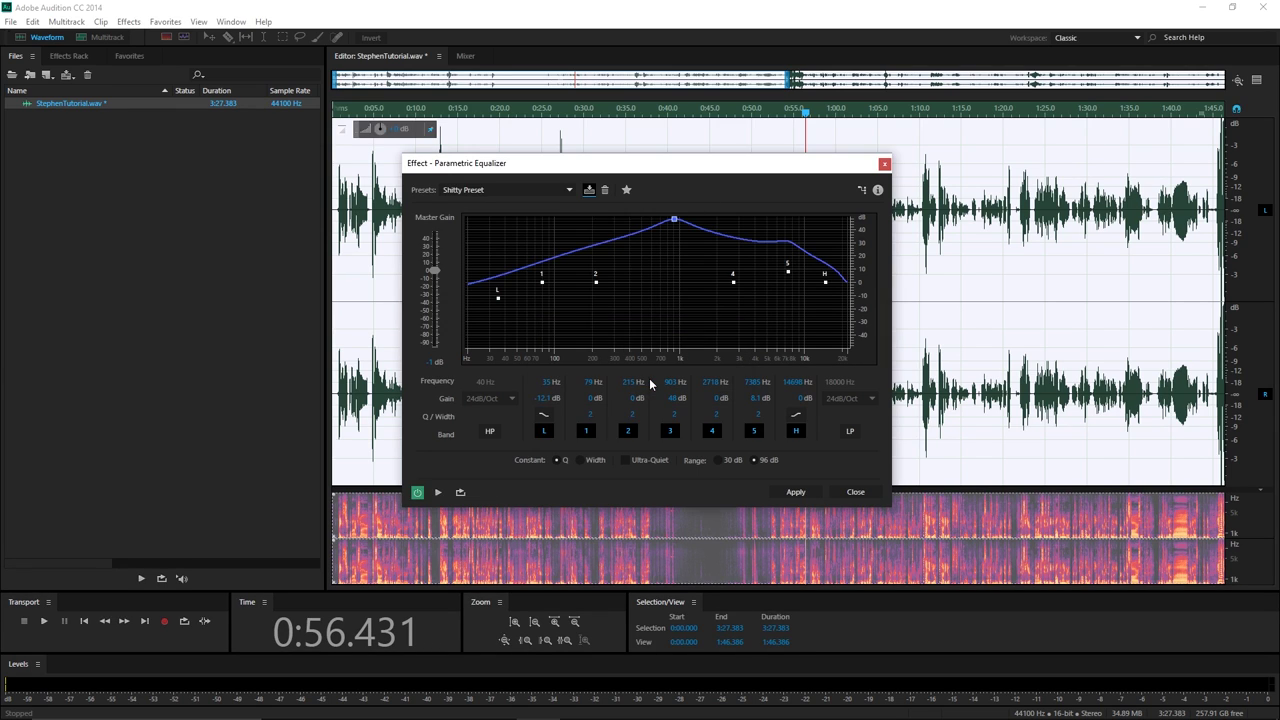
{"action": "left_click", "coordinate": [568, 194]}
{"action": "left_click", "coordinate": [489, 556]}
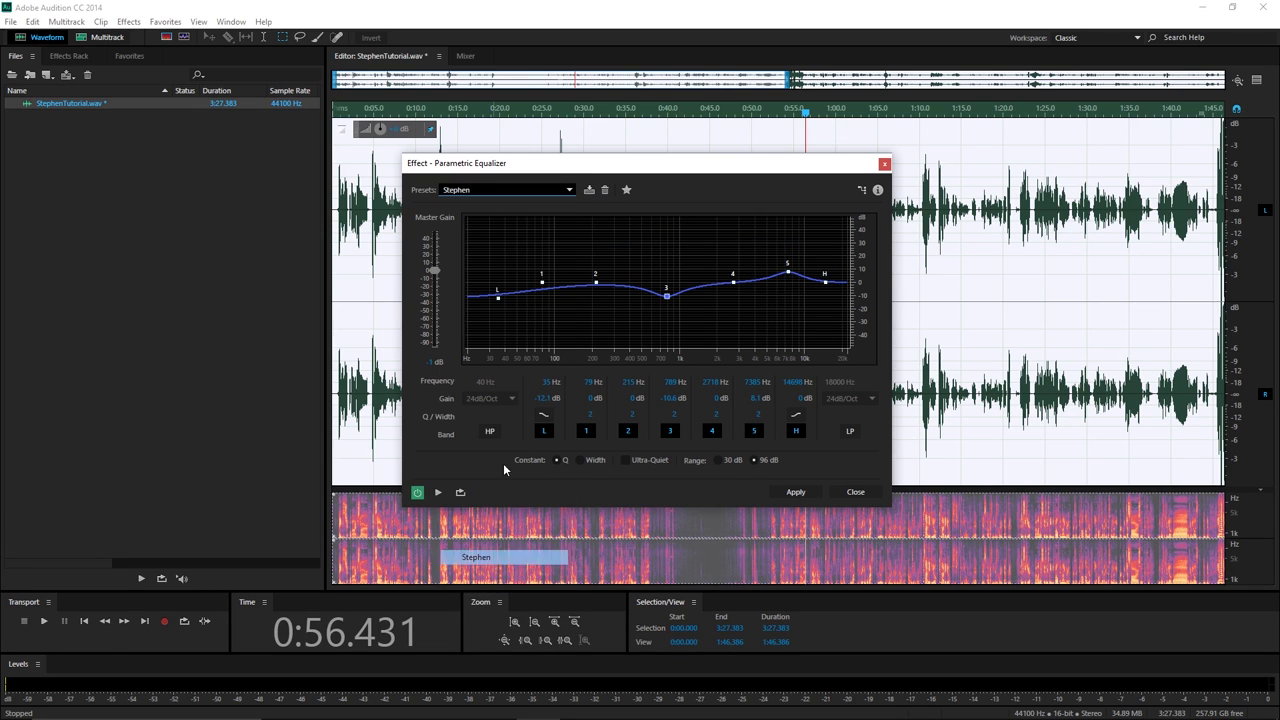
{"action": "left_click", "coordinate": [568, 190]}
{"action": "left_click", "coordinate": [500, 527]}
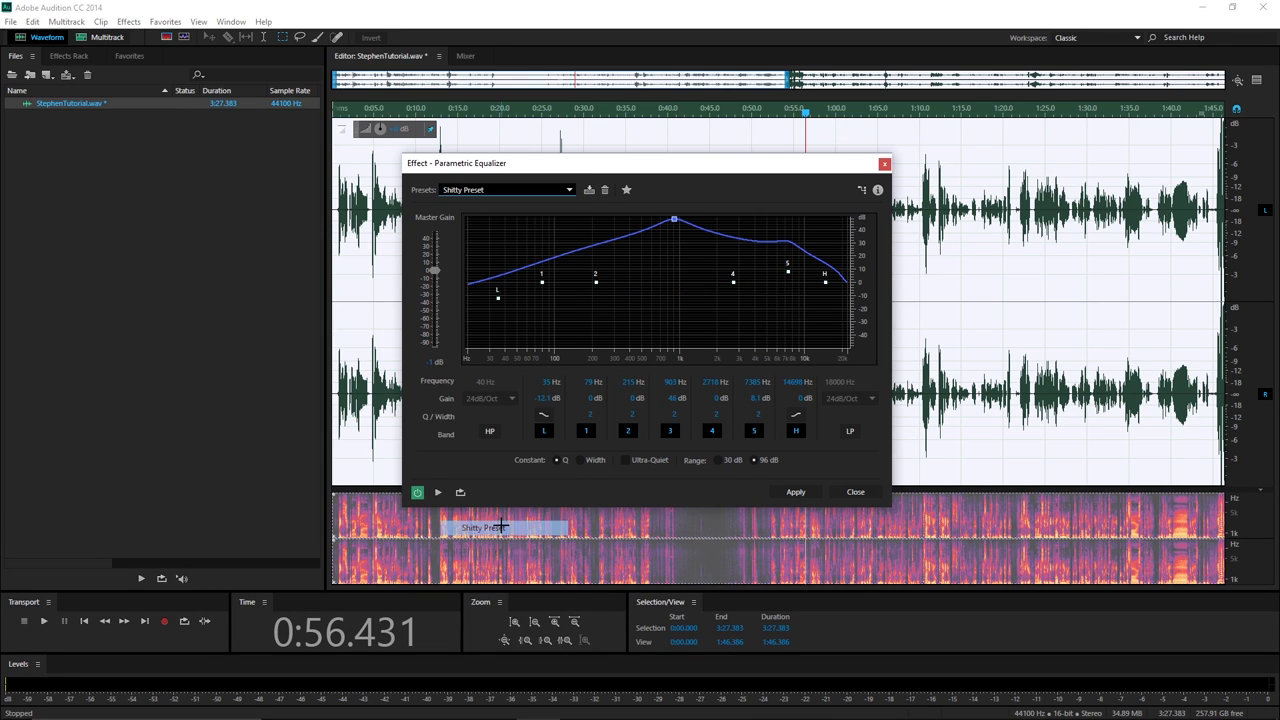
{"action": "left_click", "coordinate": [859, 490]}
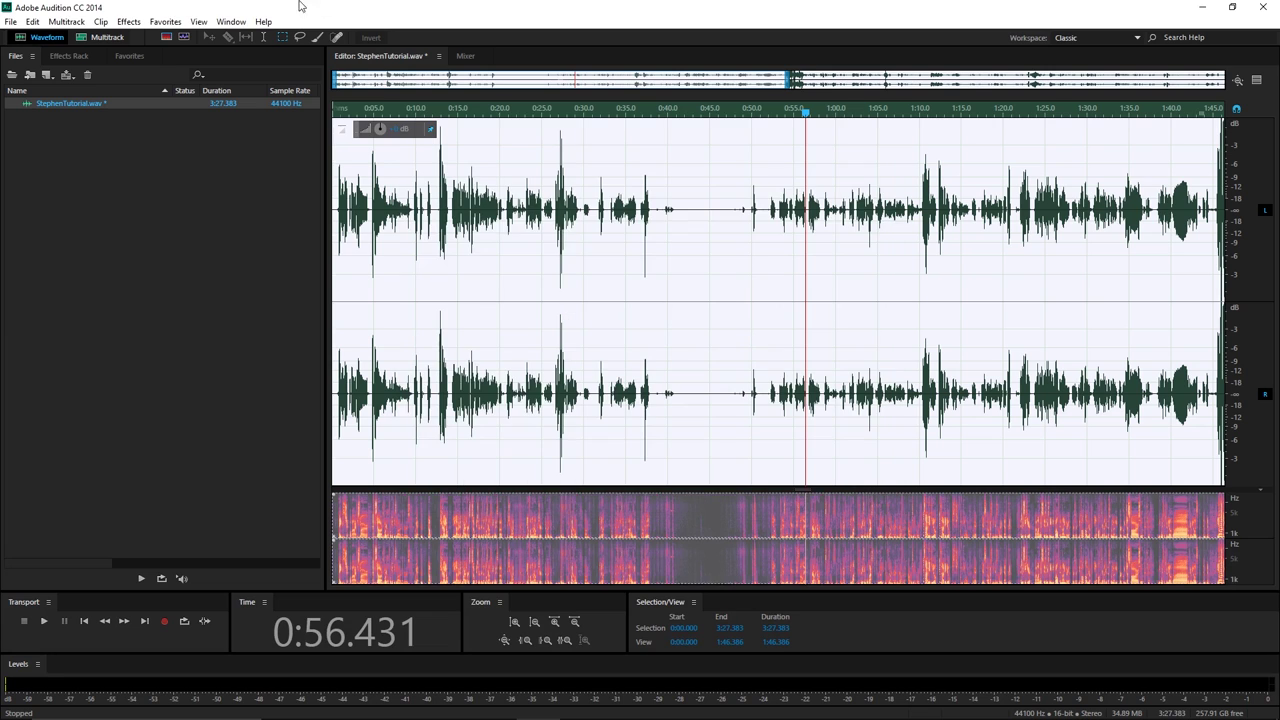
Reopen Dynamics Processing and add three control points to Curve1 for six expander segments.
{"action": "left_click", "coordinate": [12, 21]}
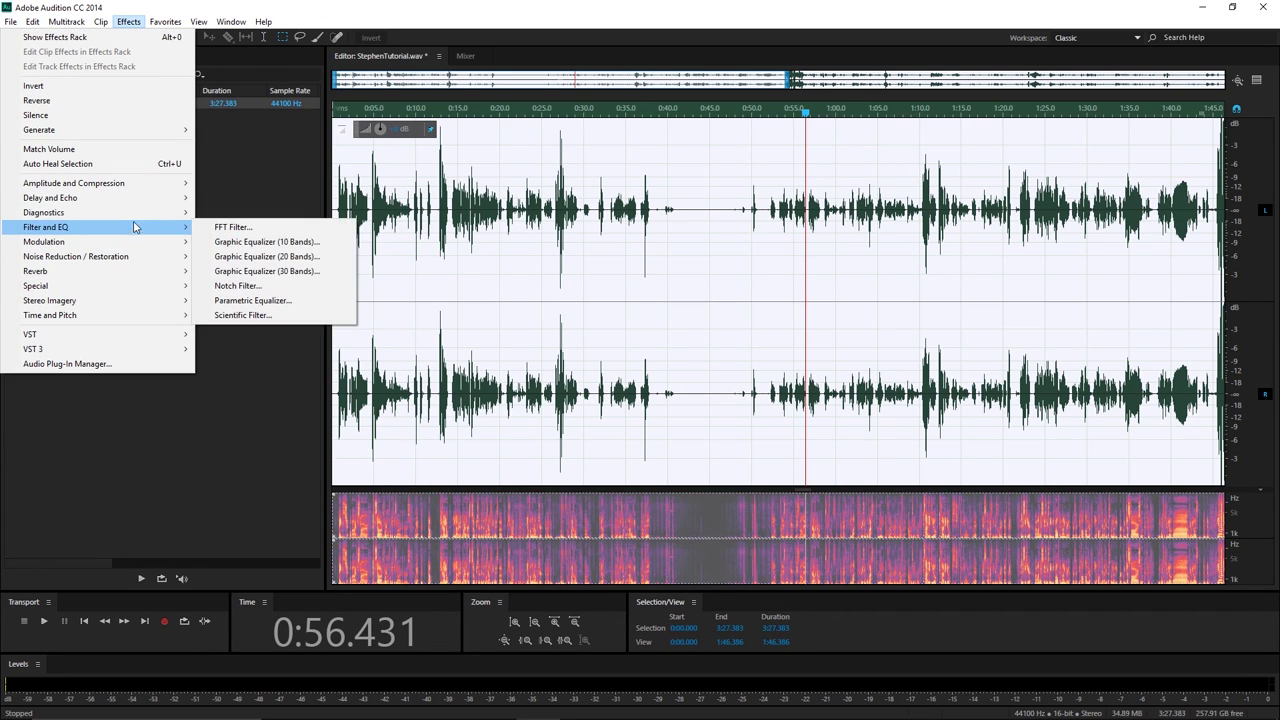
{"action": "mouse_move", "coordinate": [147, 185]}
{"action": "left_click", "coordinate": [240, 227]}
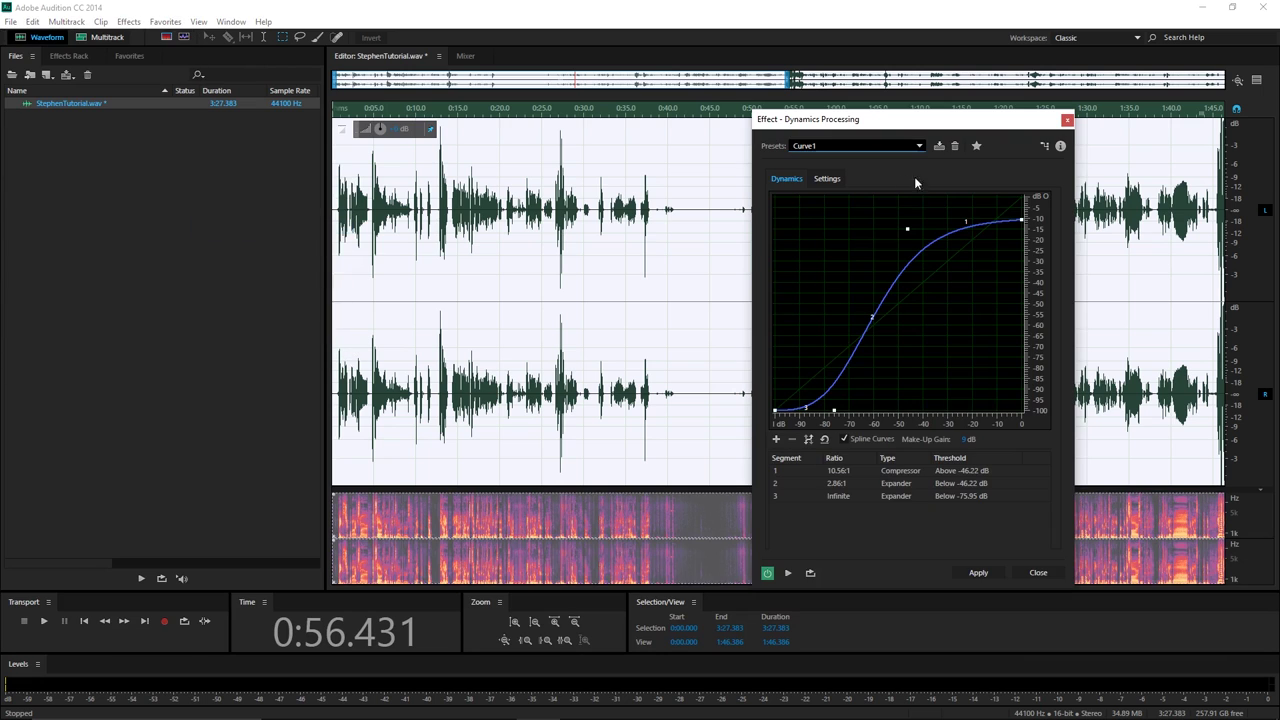
{"action": "left_click_drag", "start_coordinate": [930, 126], "coordinate": [577, 122]}
{"action": "left_click", "coordinate": [567, 149]}
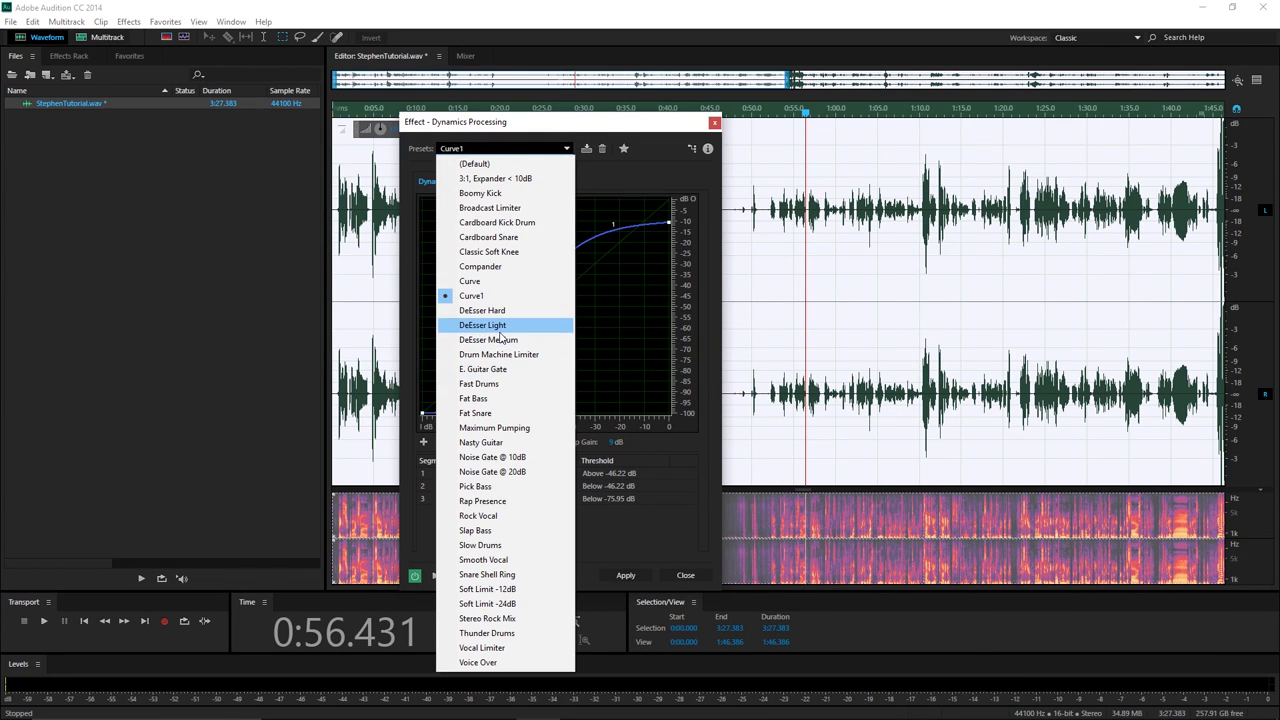
{"action": "left_click", "coordinate": [637, 387]}
{"action": "left_click", "coordinate": [500, 290]}
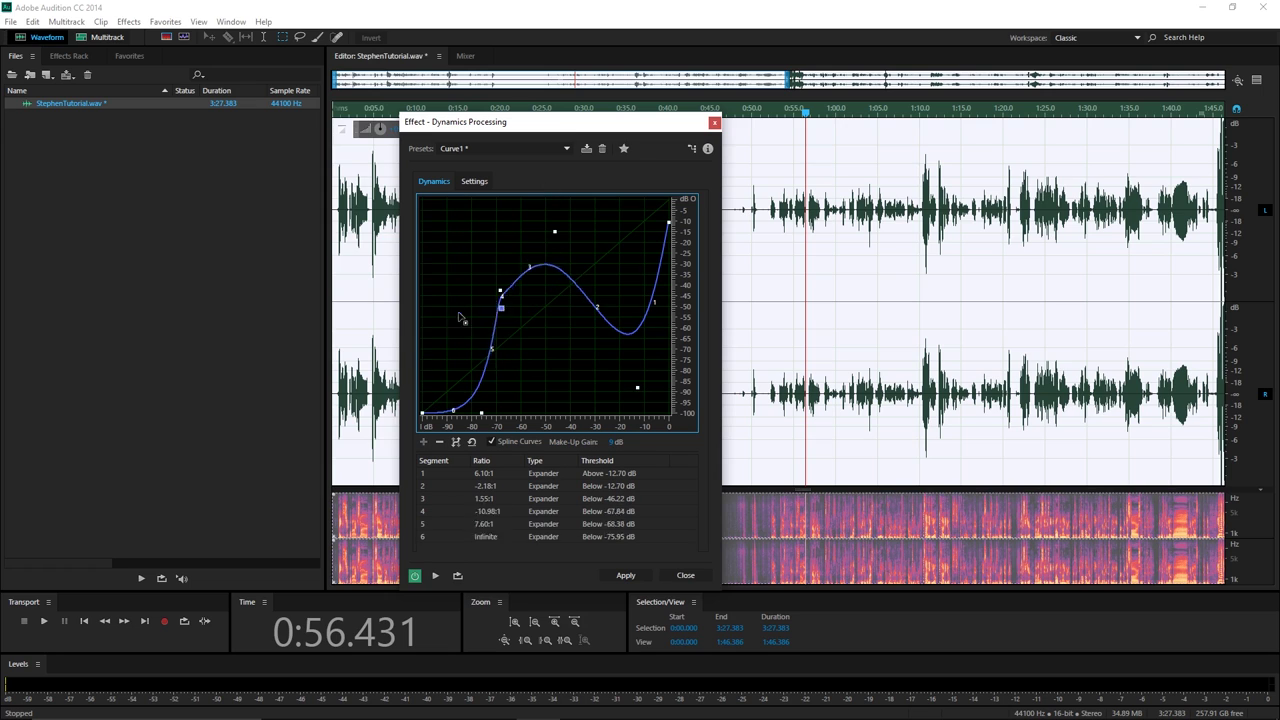
{"action": "left_click", "coordinate": [479, 322]}
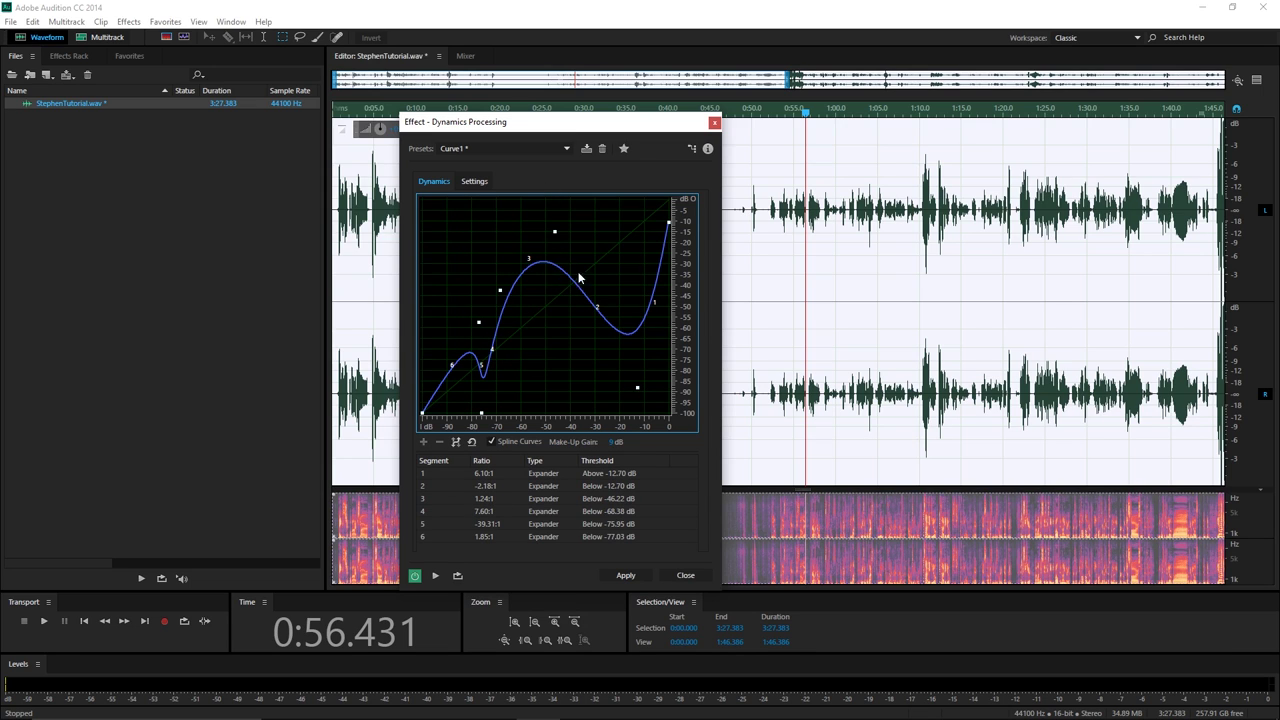
Reset the dynamics curve, delete its -20 dB point and enable Spline Curves.
{"action": "left_click", "coordinate": [473, 443]}
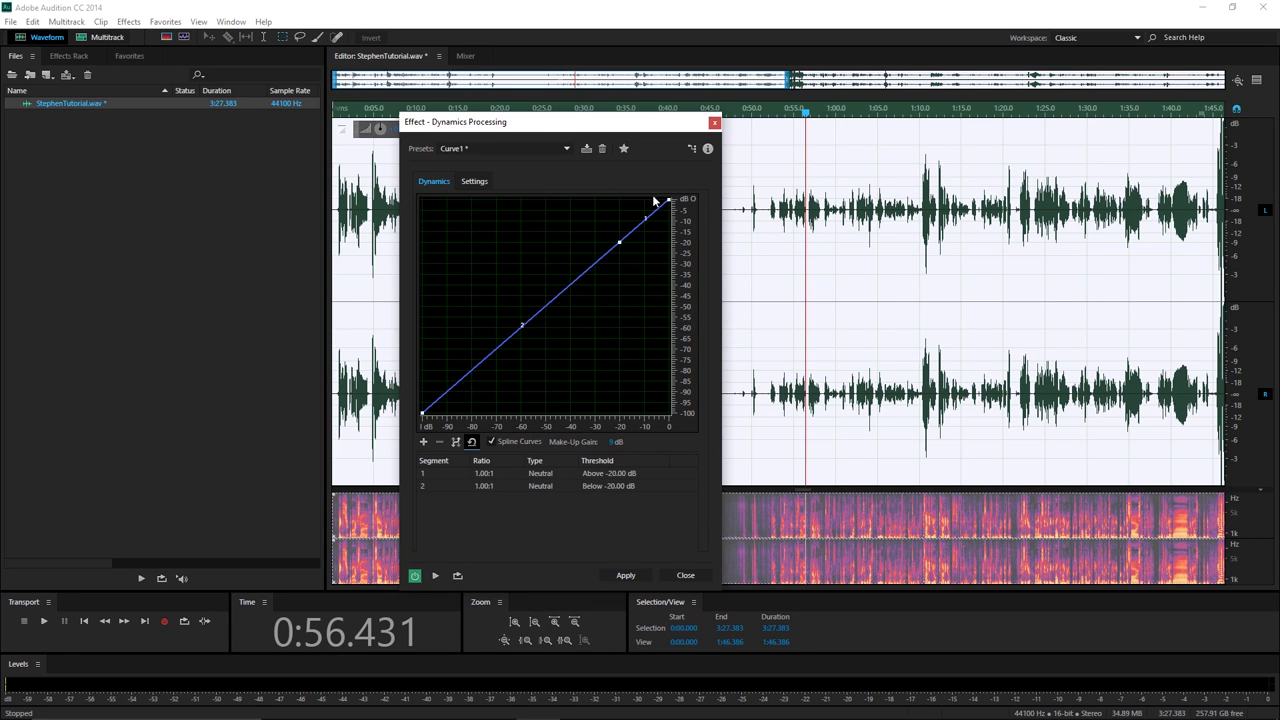
{"action": "right_click", "coordinate": [620, 244]}
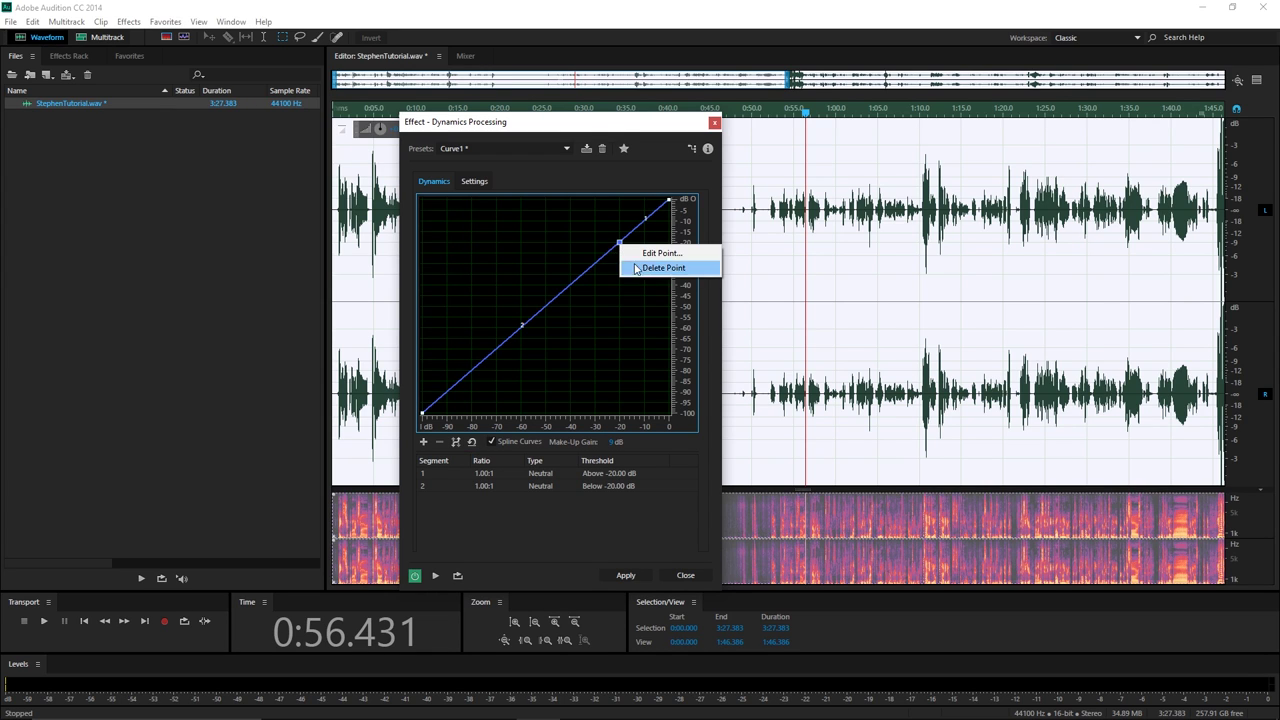
{"action": "left_click", "coordinate": [660, 268]}
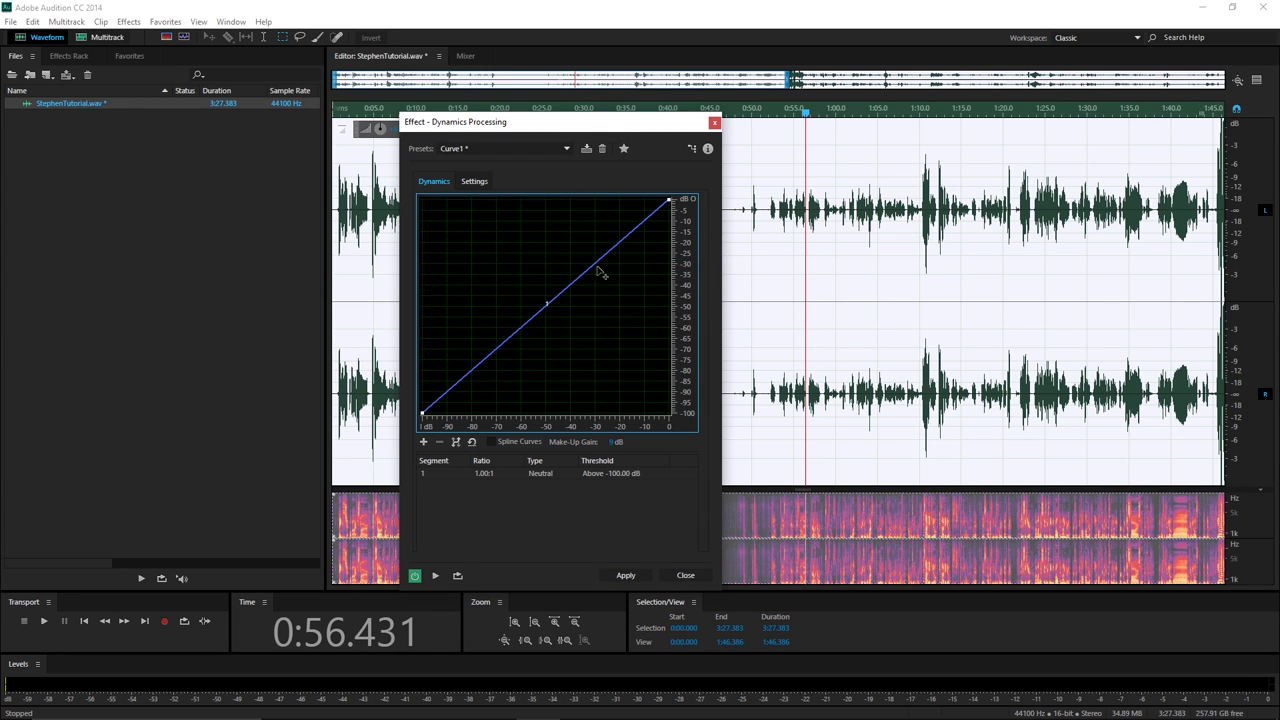
{"action": "left_click", "coordinate": [492, 441]}
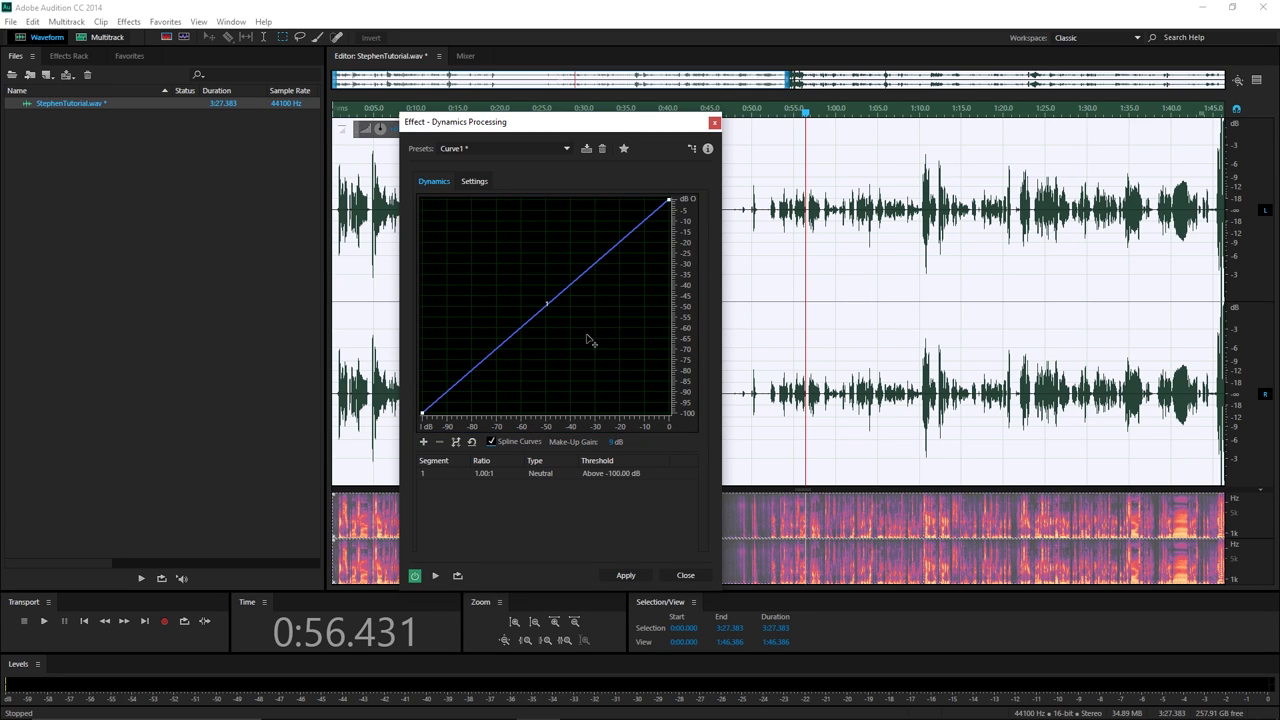
Add two points and drag them into a wavy curve, including a -1.11:1 compressor below -13.24 dB.
{"action": "left_click", "coordinate": [520, 332]}
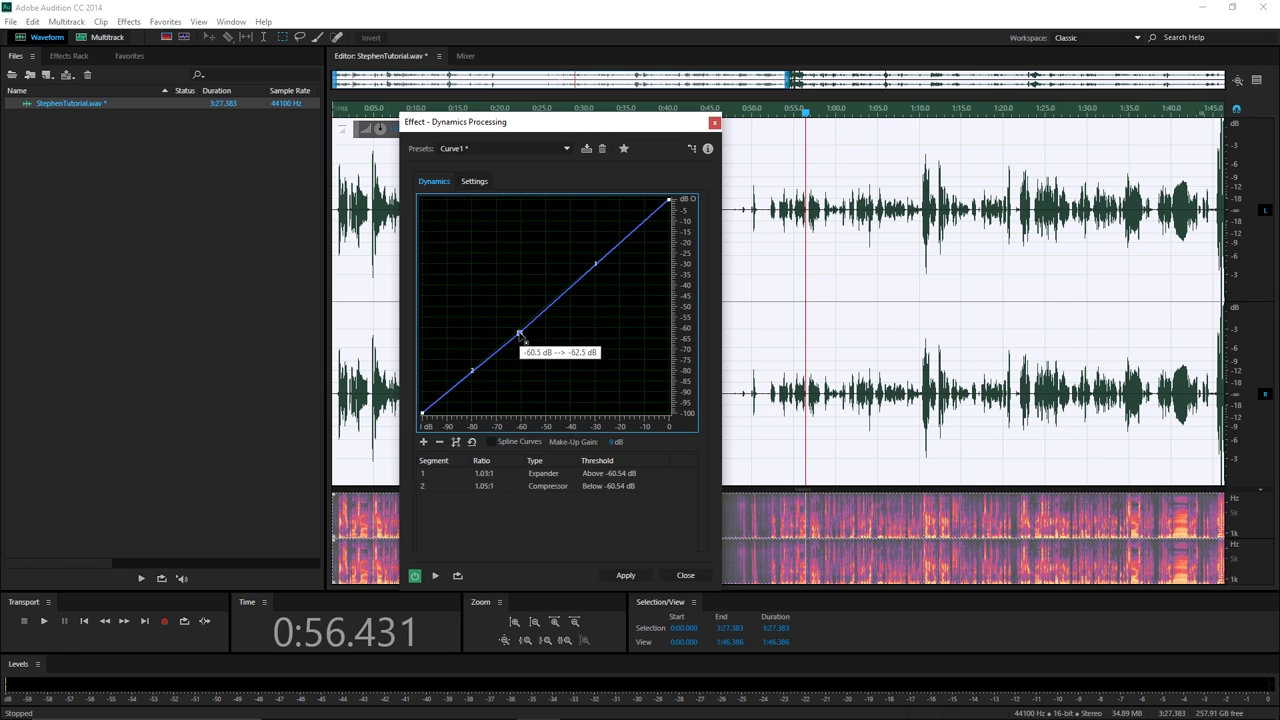
{"action": "left_click", "coordinate": [597, 265]}
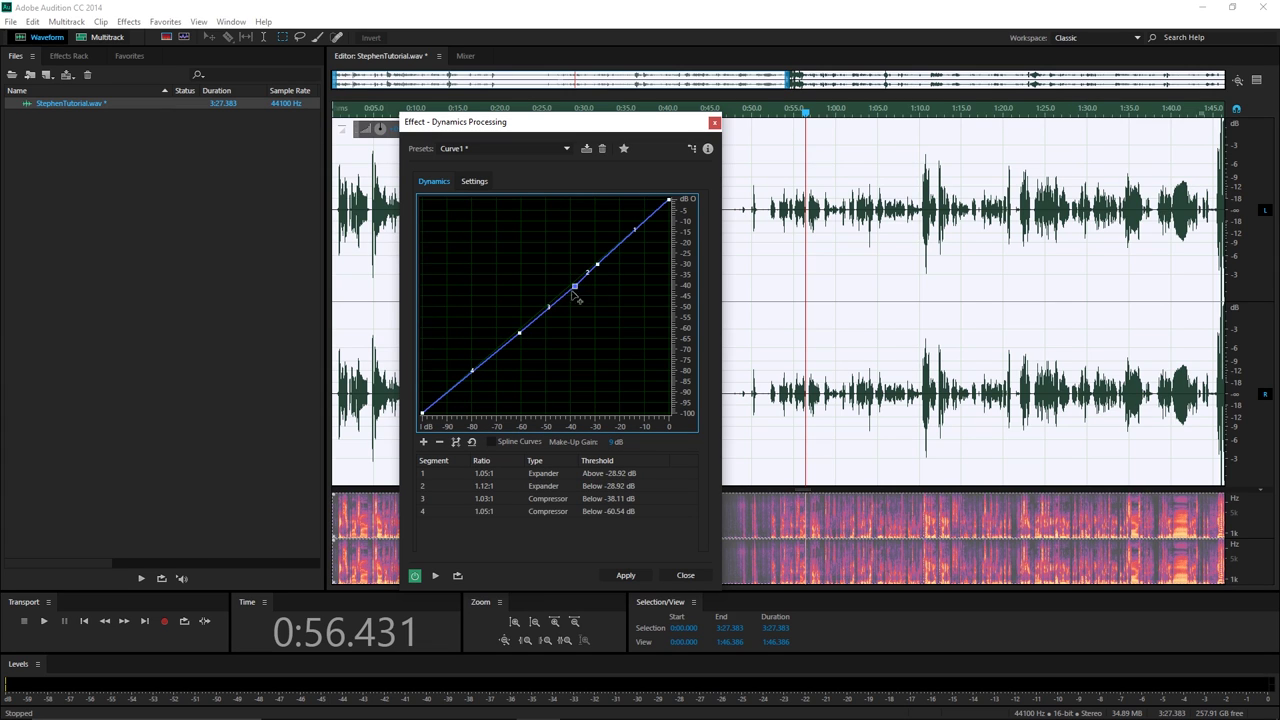
{"action": "left_click_drag", "start_coordinate": [571, 288], "coordinate": [512, 234]}
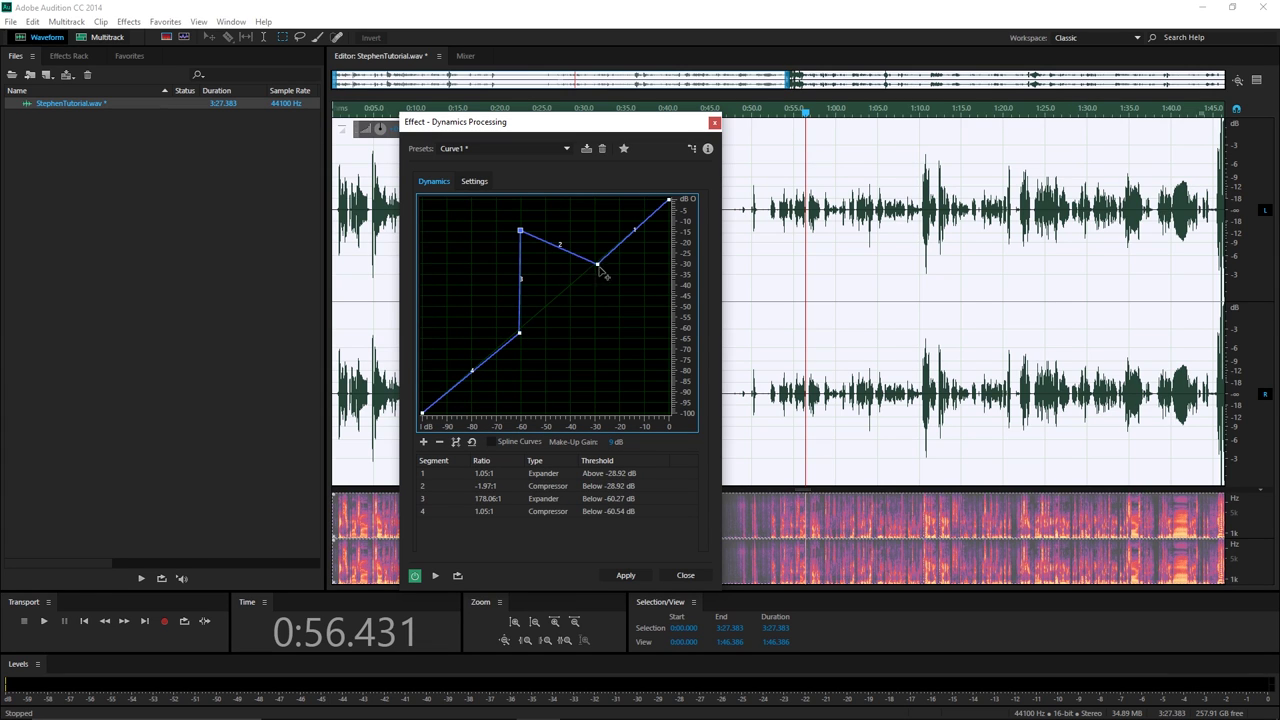
{"action": "left_click_drag", "start_coordinate": [598, 266], "coordinate": [637, 321]}
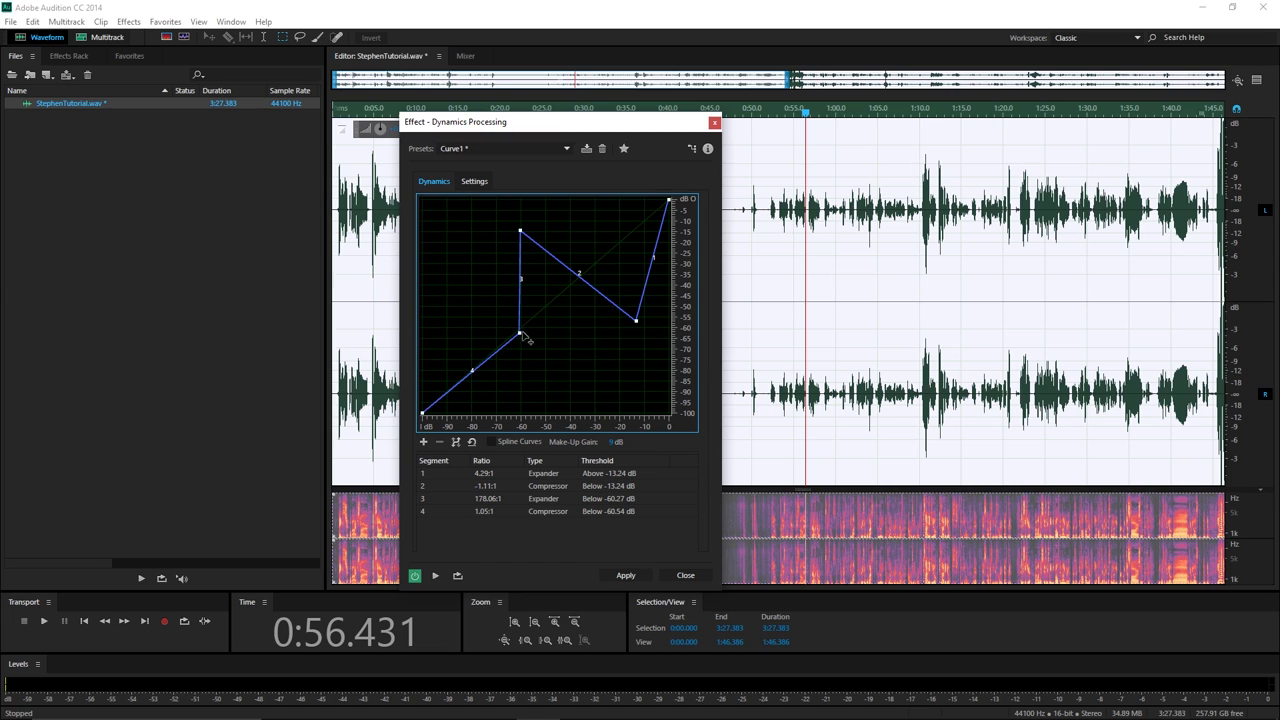
{"action": "left_click_drag", "start_coordinate": [525, 338], "coordinate": [524, 386]}
{"action": "left_click", "coordinate": [494, 440]}
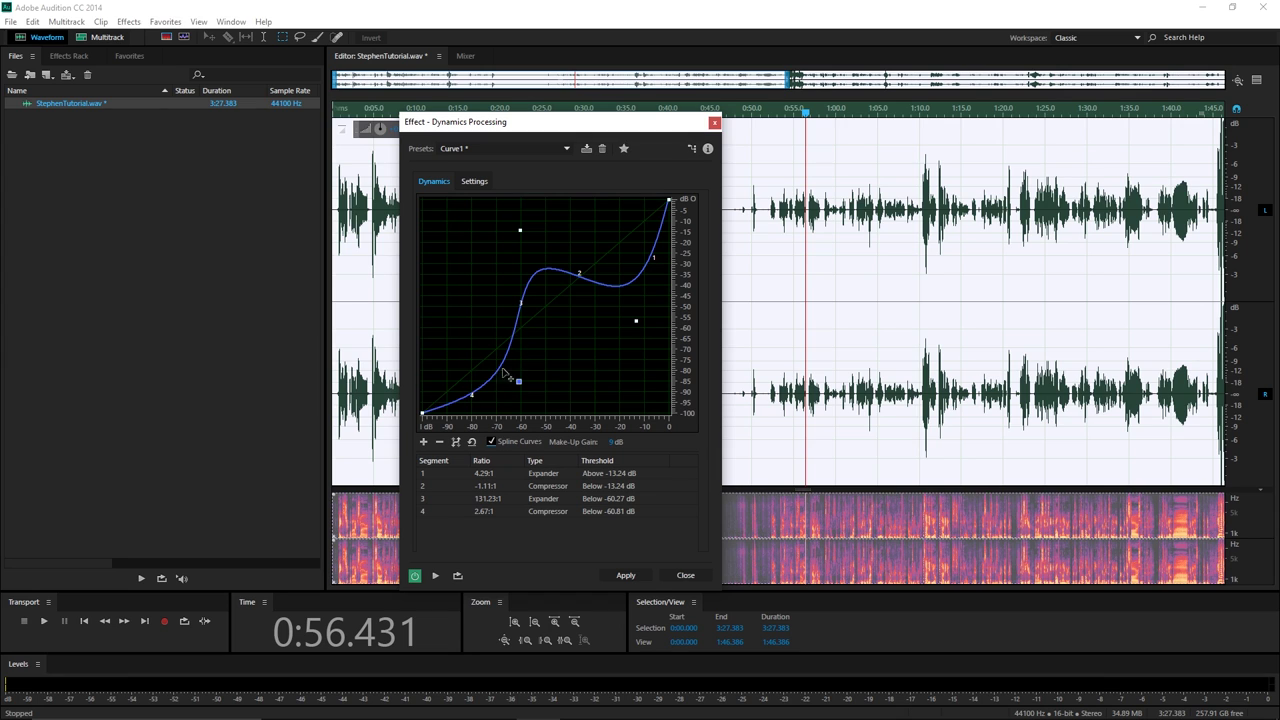
{"action": "mouse_move", "coordinate": [519, 382]}
{"action": "left_mouse_down"}
{"action": "mouse_move", "coordinate": [445, 245]}
{"action": "mouse_move", "coordinate": [515, 375]}
{"action": "mouse_move", "coordinate": [565, 378]}
{"action": "mouse_move", "coordinate": [537, 337]}
{"action": "mouse_move", "coordinate": [469, 327]}
{"action": "mouse_move", "coordinate": [506, 386]}
{"action": "left_mouse_up"}
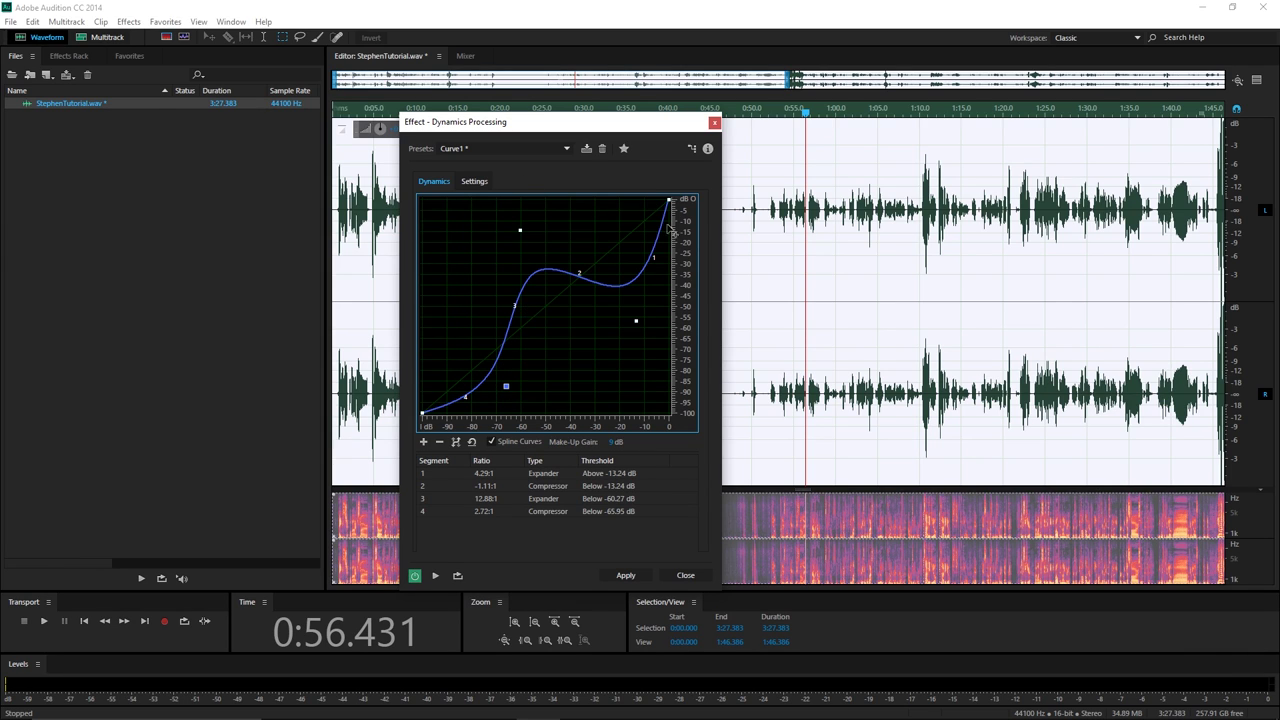
{"action": "left_click_drag", "start_coordinate": [506, 385], "coordinate": [466, 355]}
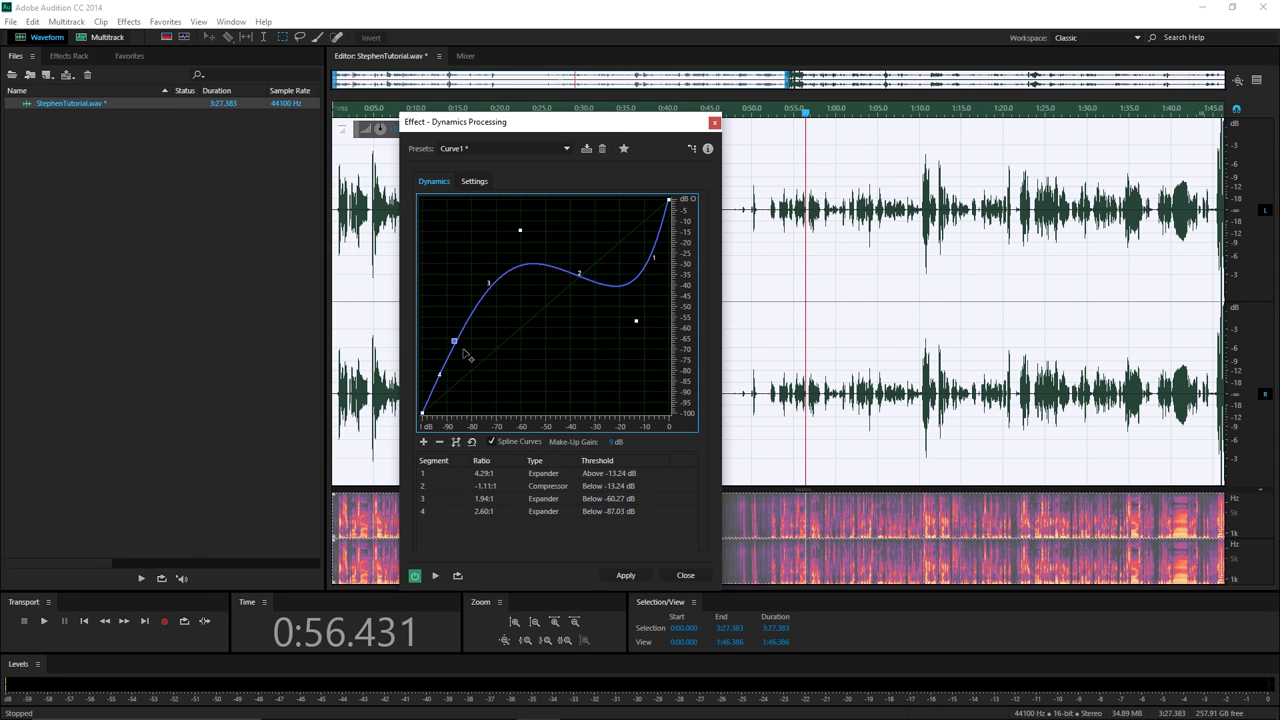
Reset the curve, drag it into an S-shape, then reload the saved Curve1 preset.
{"action": "left_click", "coordinate": [471, 441]}
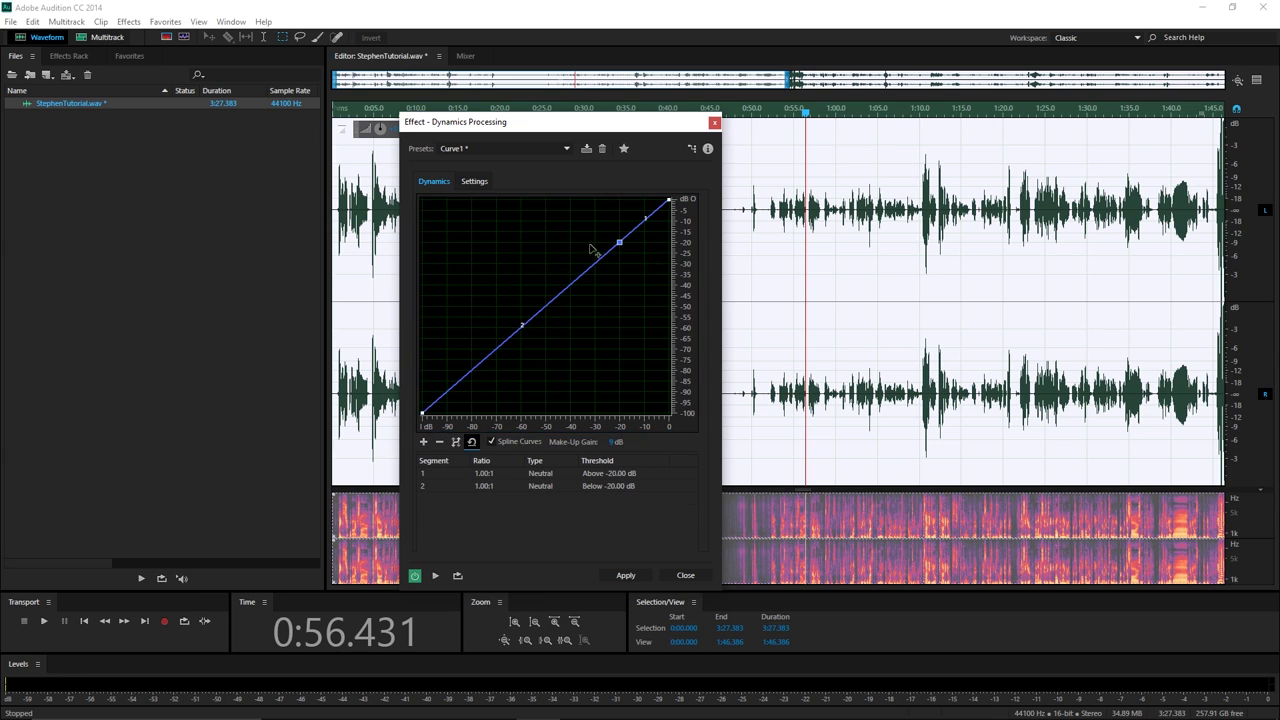
{"action": "right_click", "coordinate": [619, 242]}
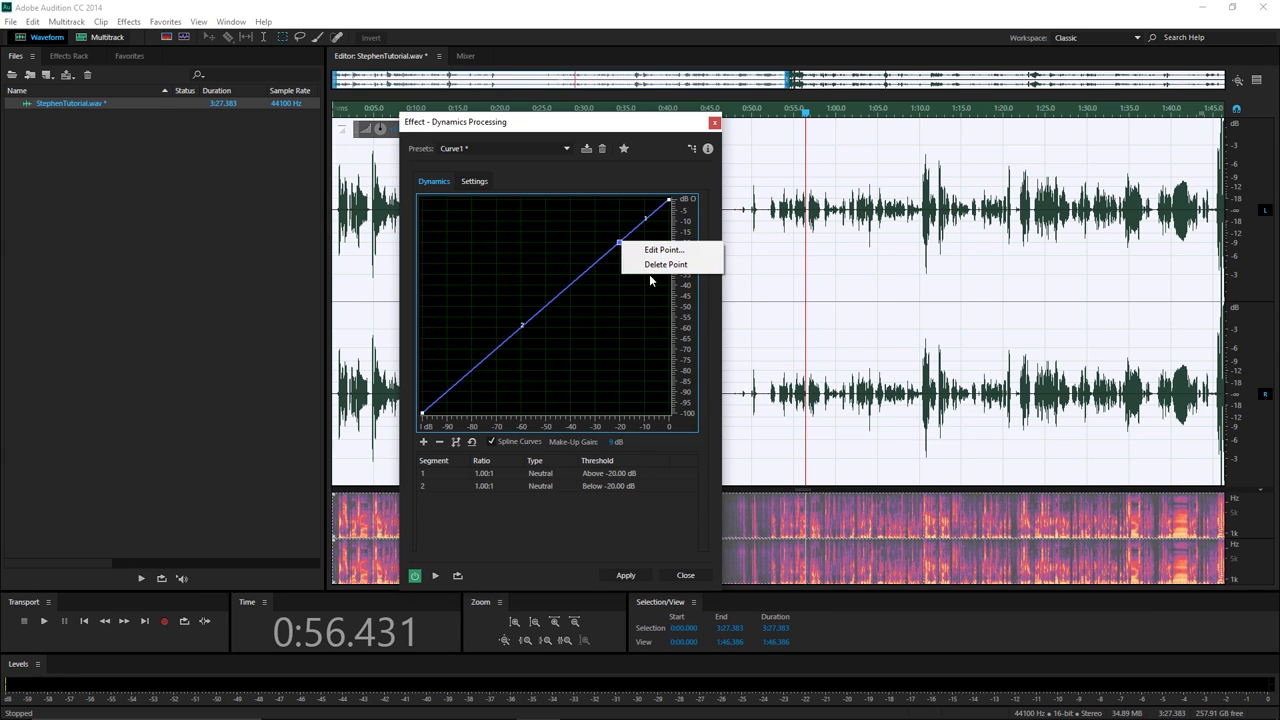
{"action": "left_click", "coordinate": [660, 264]}
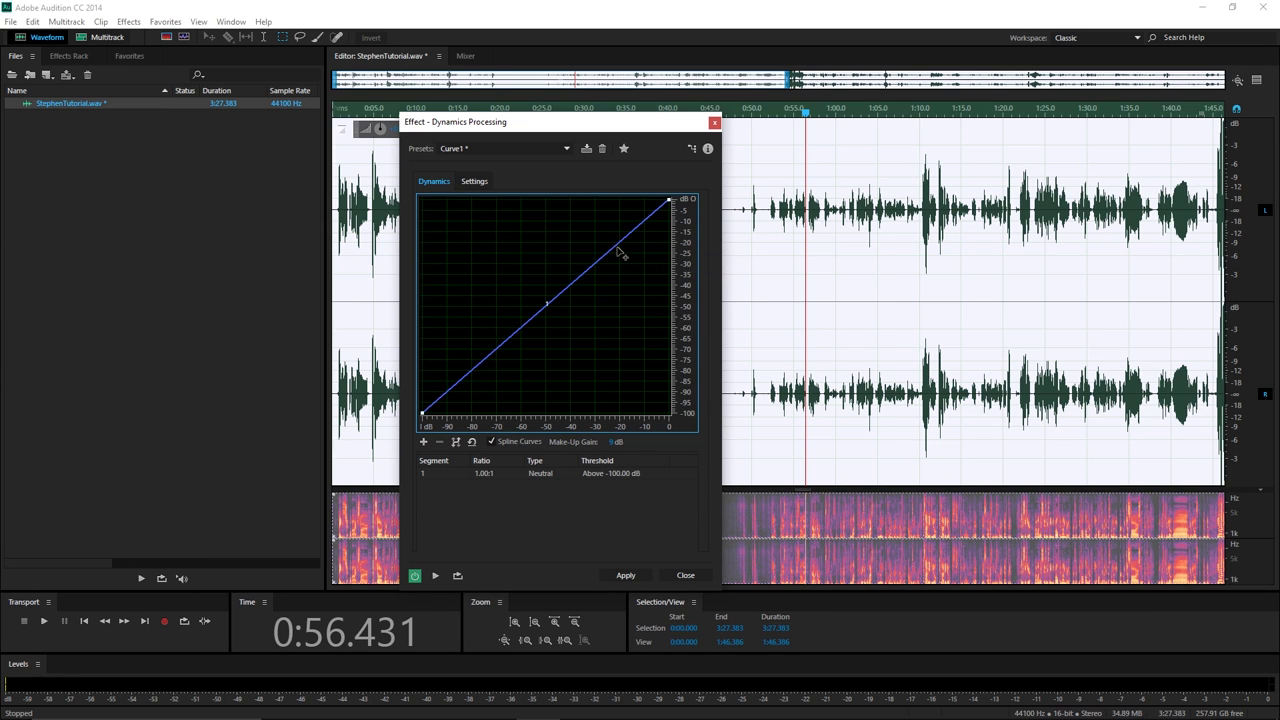
{"action": "left_click_drag", "start_coordinate": [614, 248], "coordinate": [549, 212]}
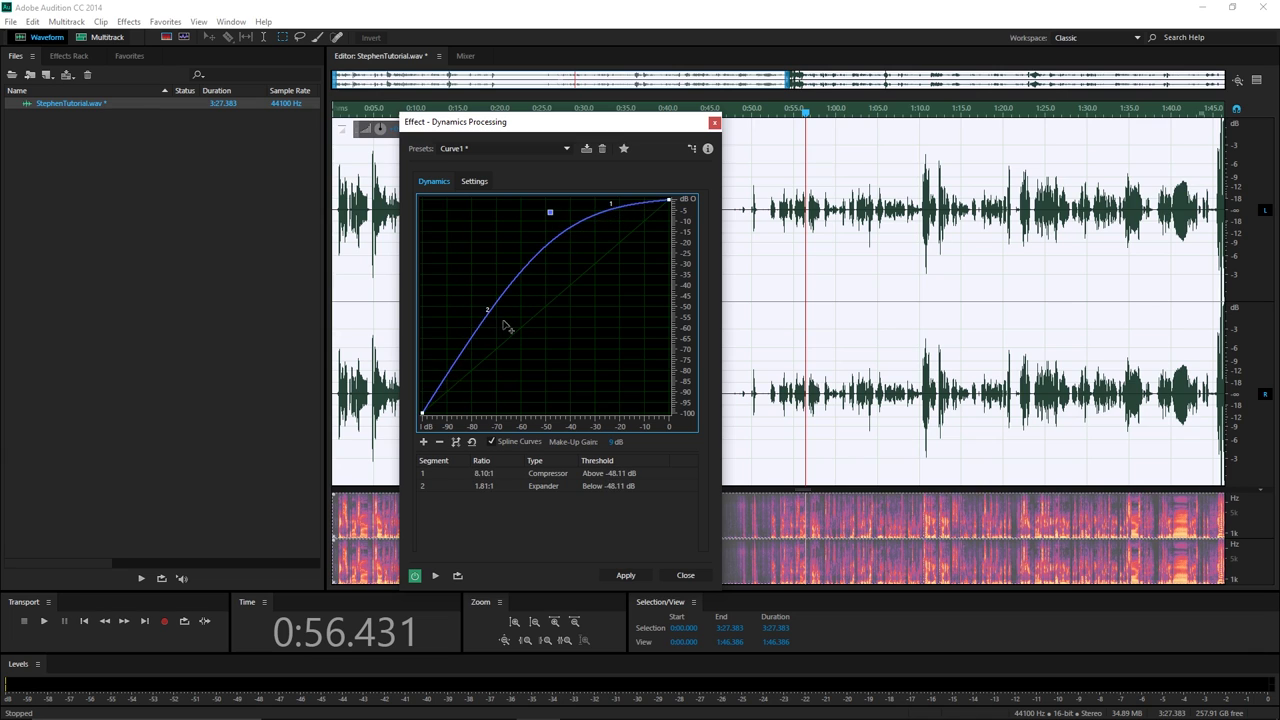
{"action": "left_click_drag", "start_coordinate": [484, 322], "coordinate": [520, 428]}
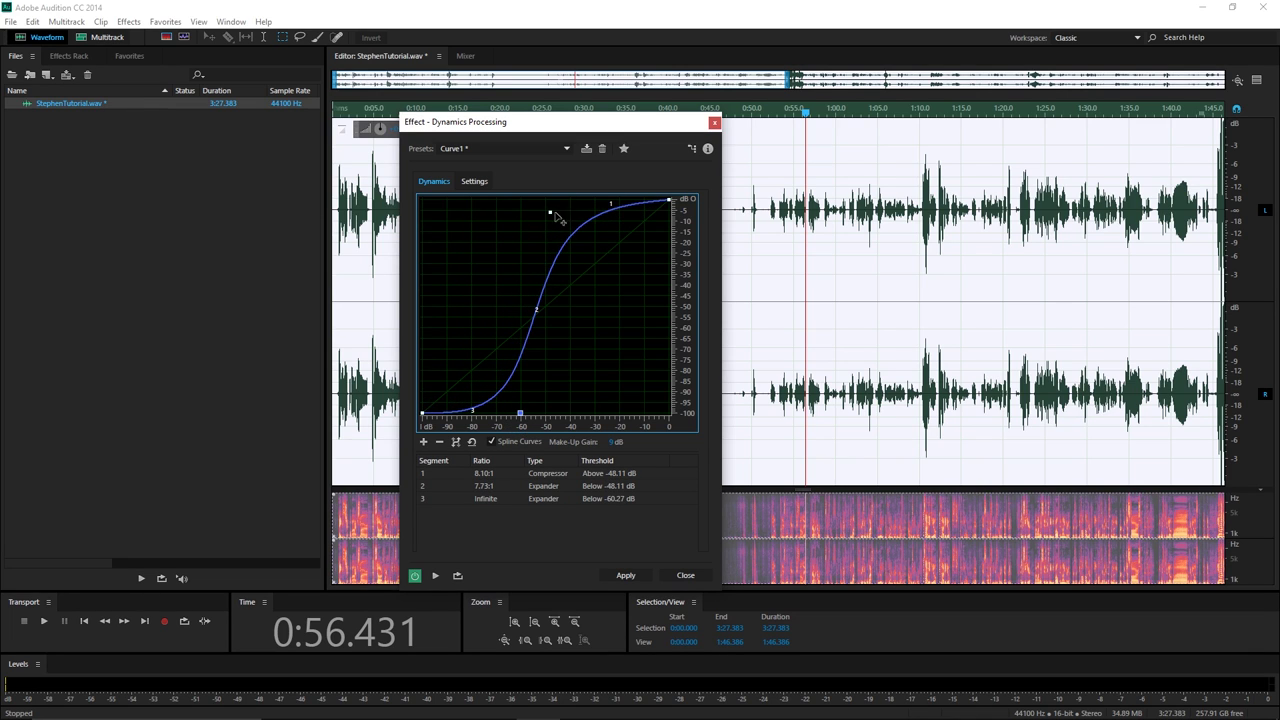
{"action": "mouse_move", "coordinate": [549, 214]}
{"action": "left_click_drag", "start_coordinate": [549, 214], "coordinate": [543, 196]}
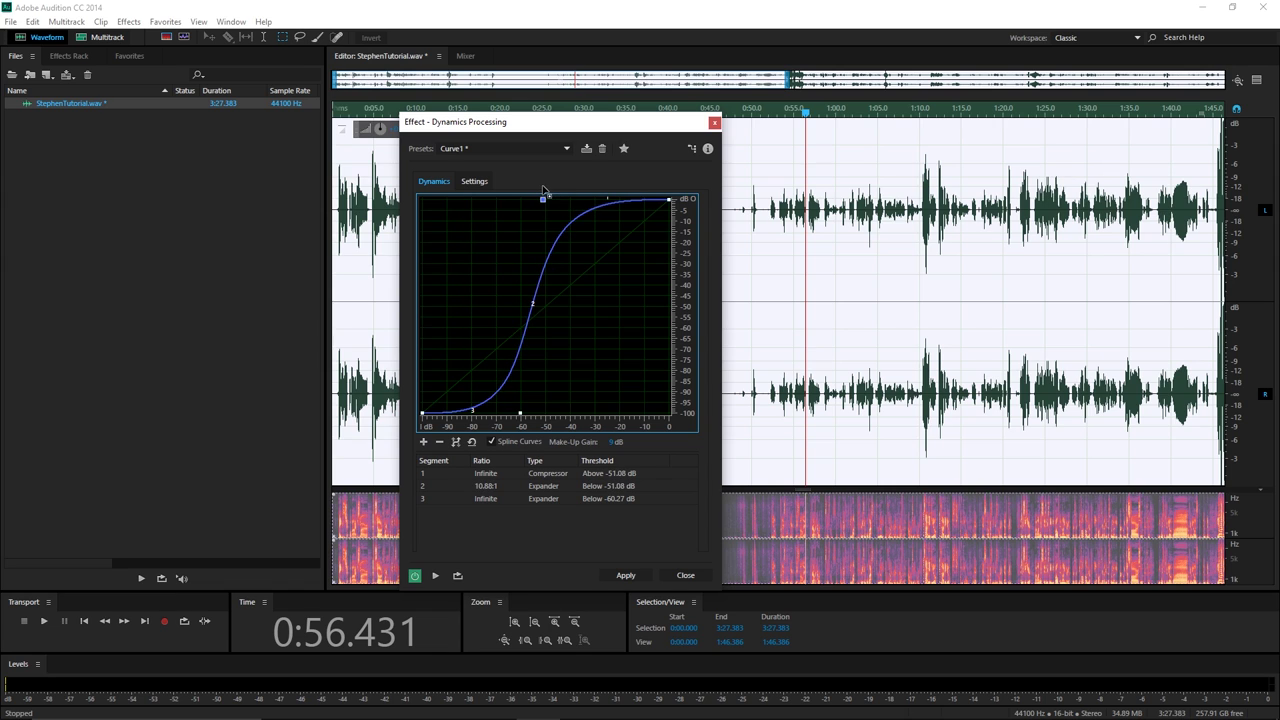
{"action": "left_click", "coordinate": [500, 148]}
{"action": "left_click", "coordinate": [498, 300]}
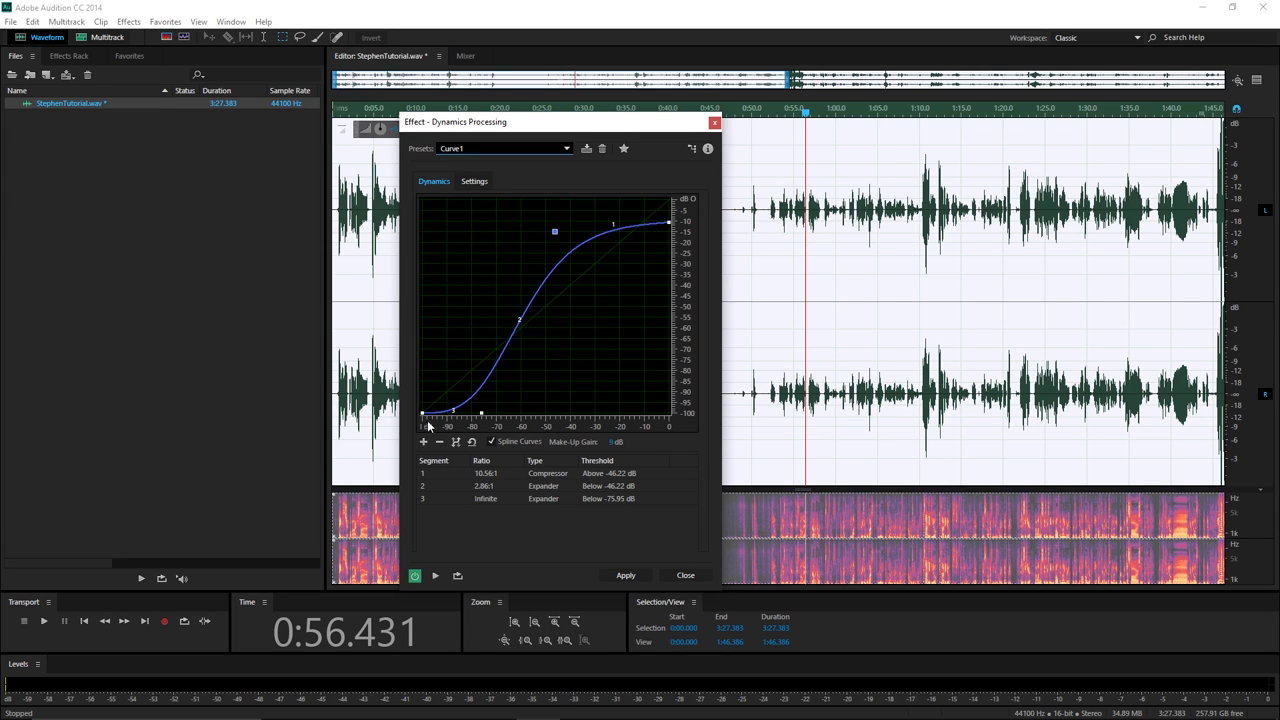
Apply the Curve1 dynamics processing and lower the recording's overall gain.
{"action": "mouse_move", "coordinate": [487, 423]}
{"action": "left_click", "coordinate": [615, 579]}
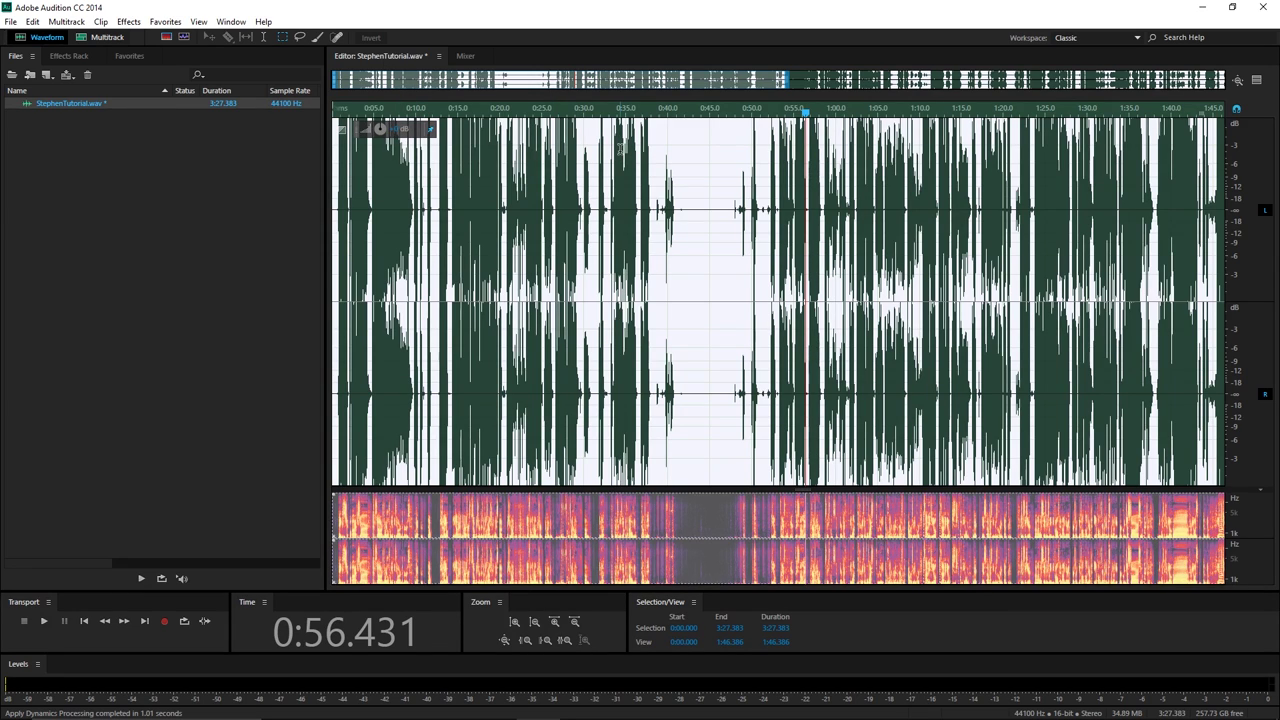
{"action": "left_click", "coordinate": [396, 129]}
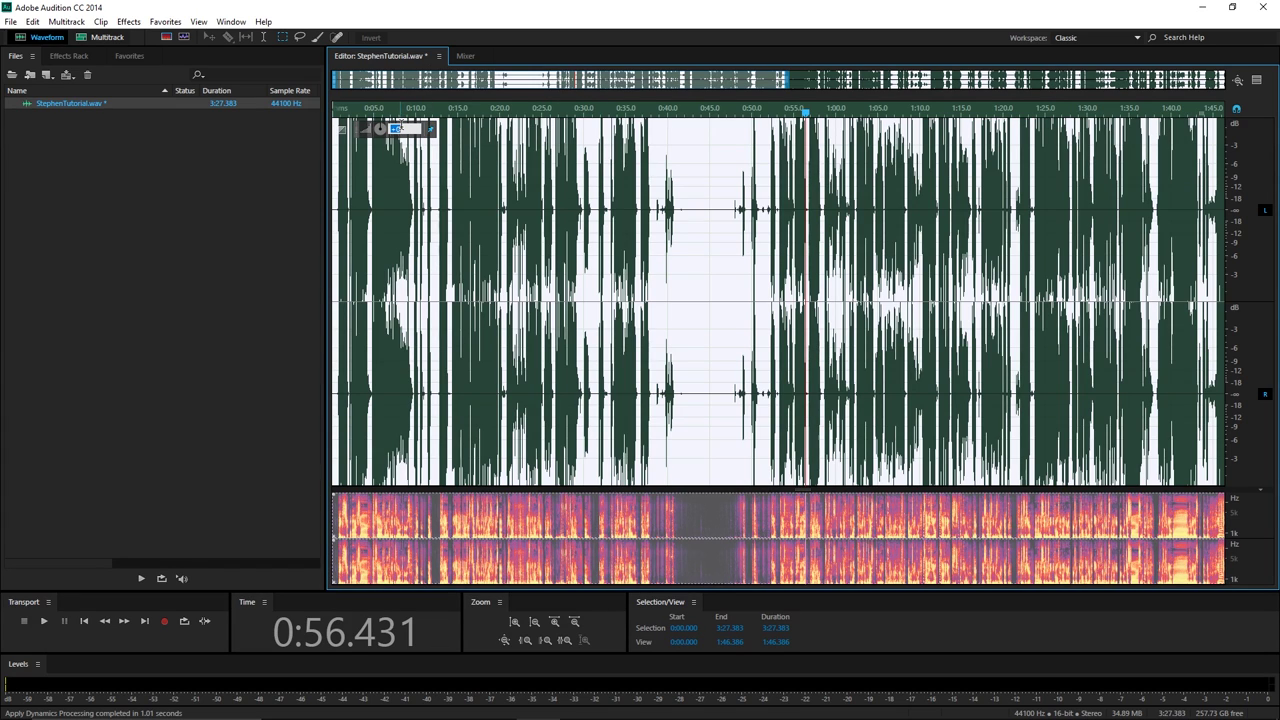
{"action": "key", "text": "Return"}
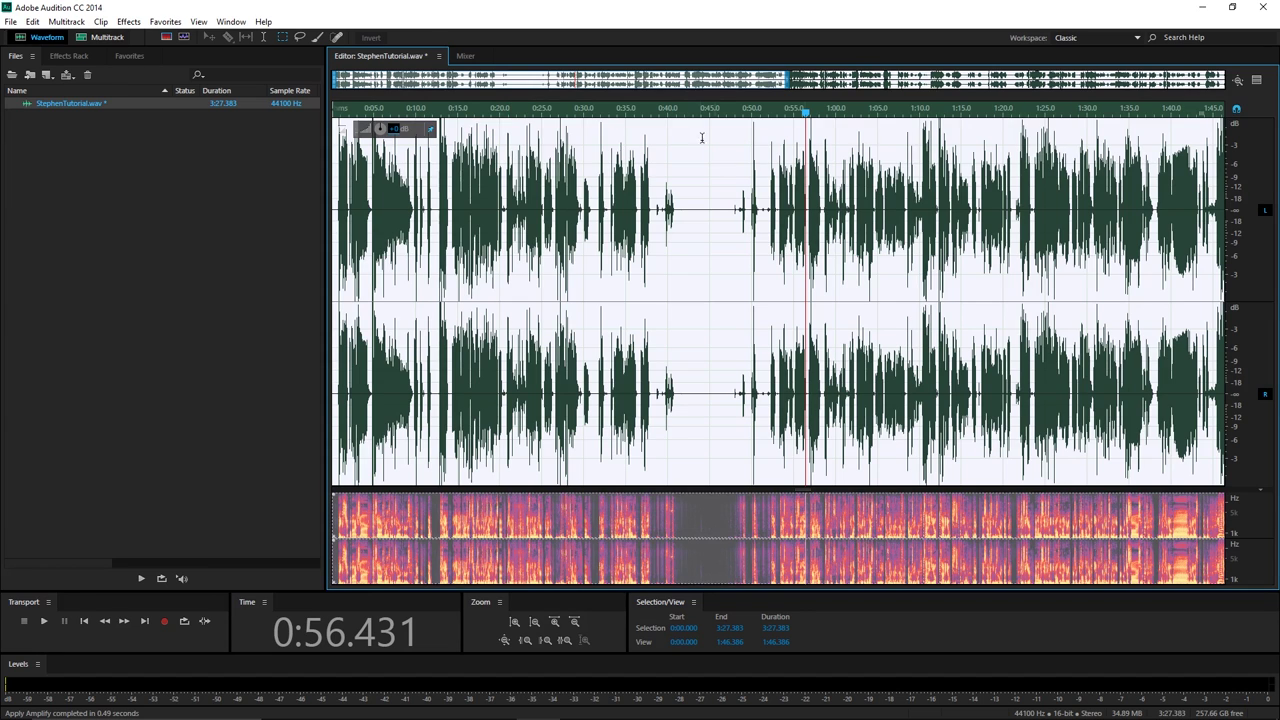
Play back the result from around 1:12, then select the entire recording.
{"action": "left_click", "coordinate": [876, 188]}
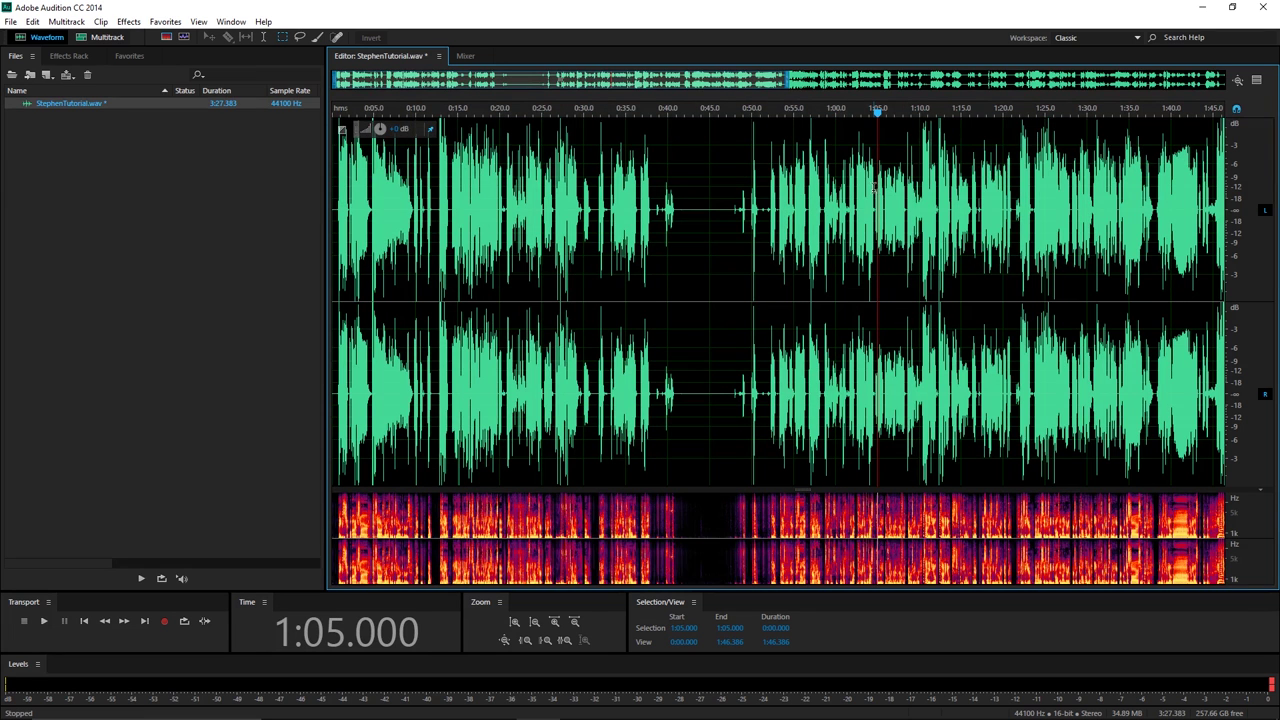
{"action": "left_click", "coordinate": [937, 106]}
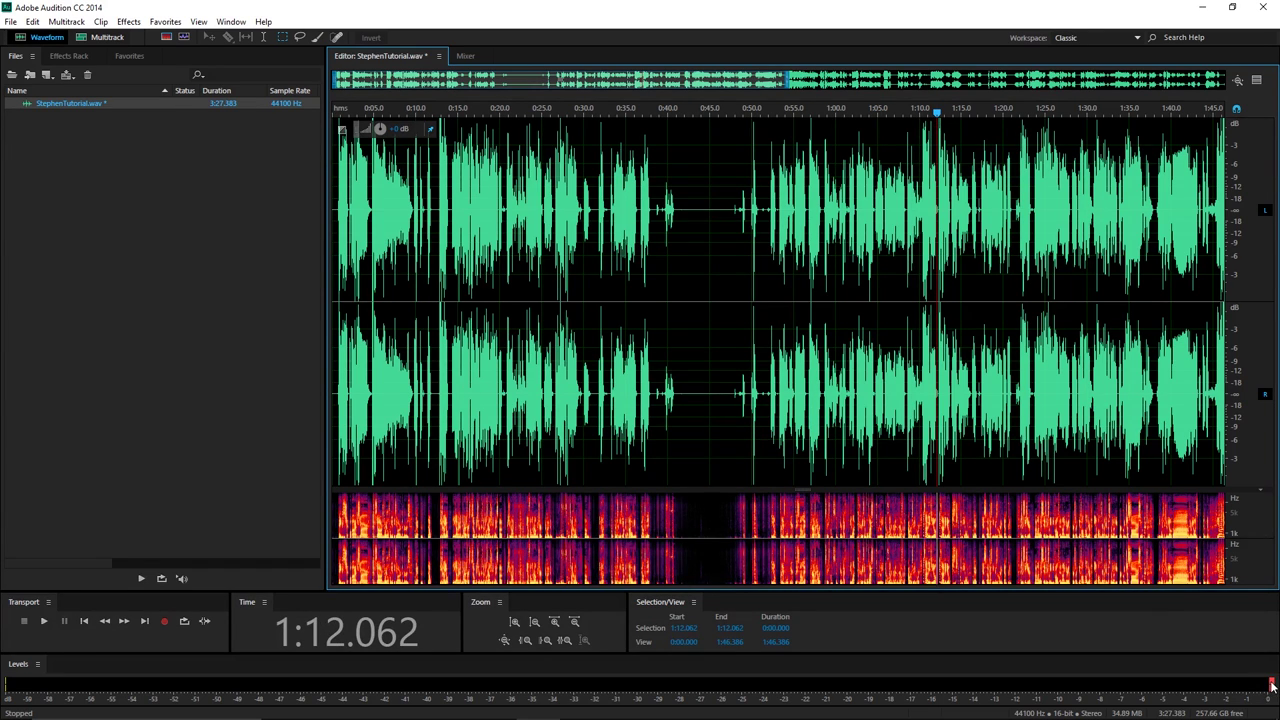
{"action": "key", "text": "space"}
{"action": "key", "text": "space"}
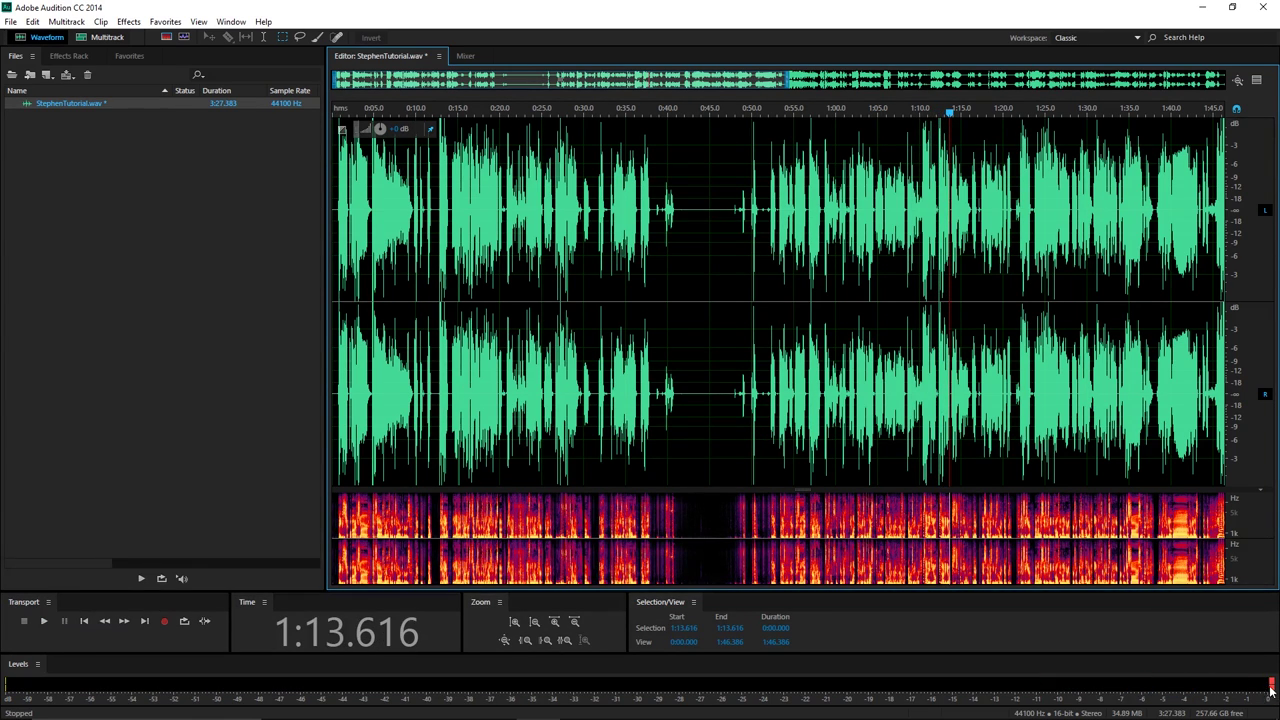
{"action": "left_click", "coordinate": [849, 210]}
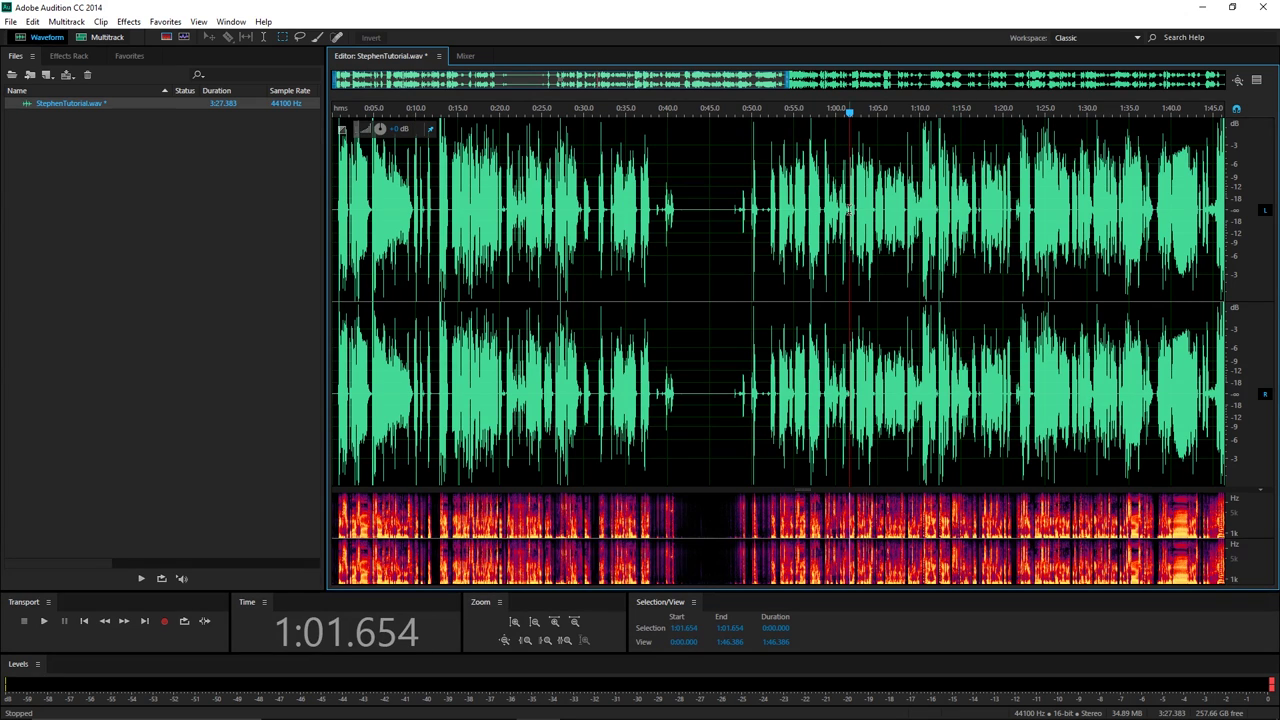
{"action": "key", "text": "ctrl+a"}
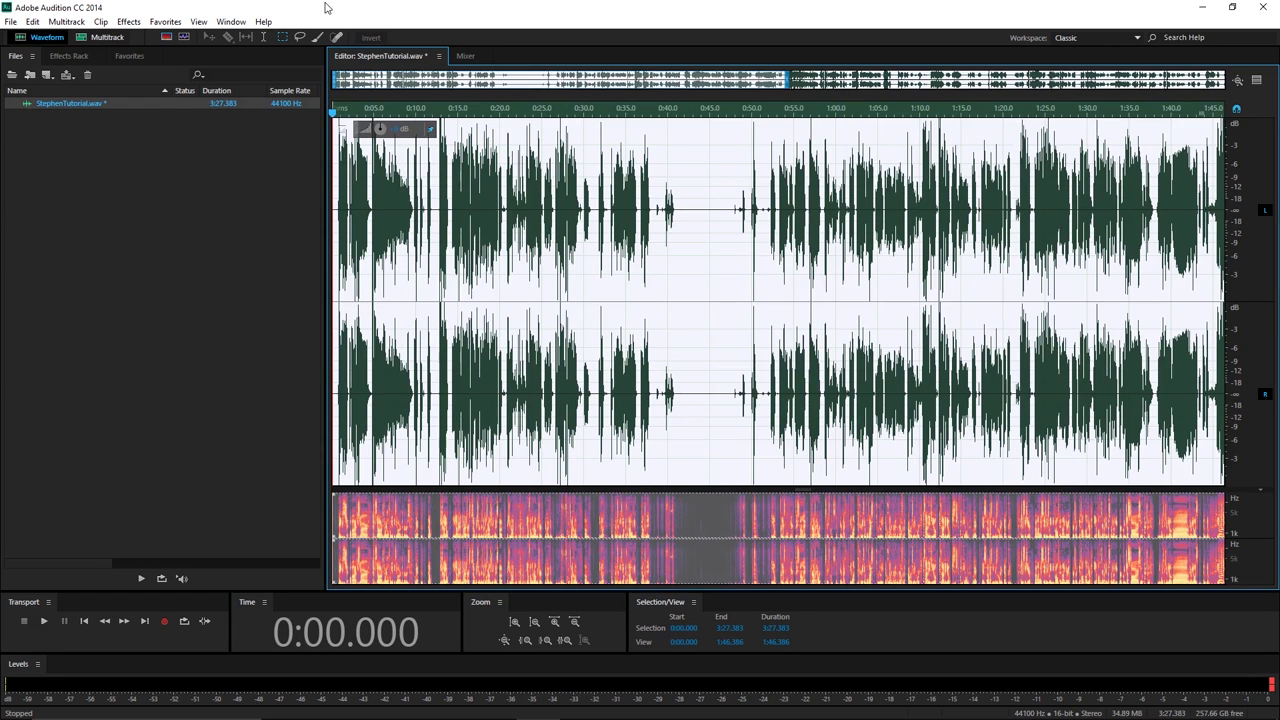
Apply Hard Limiter at -1.0 dB maximum amplitude with 2.5 dB input boost to the whole recording.
{"action": "left_click", "coordinate": [131, 22]}
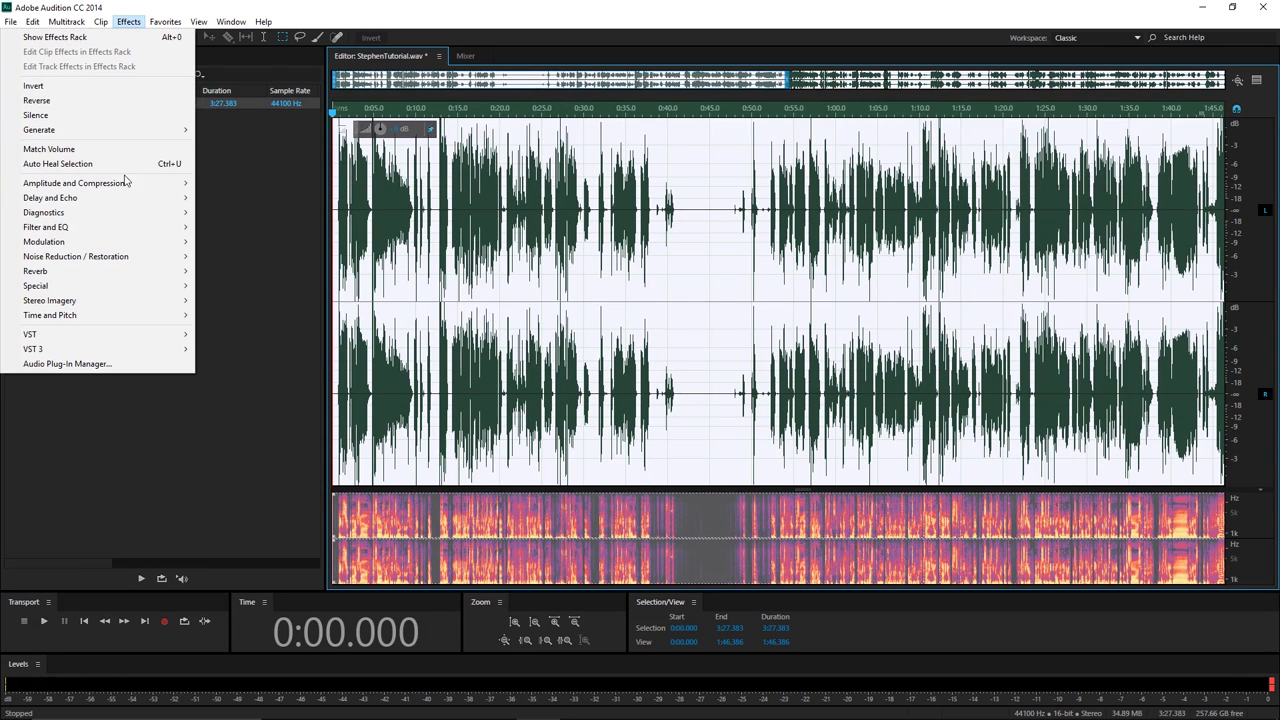
{"action": "mouse_move", "coordinate": [129, 184]}
{"action": "left_click", "coordinate": [219, 272]}
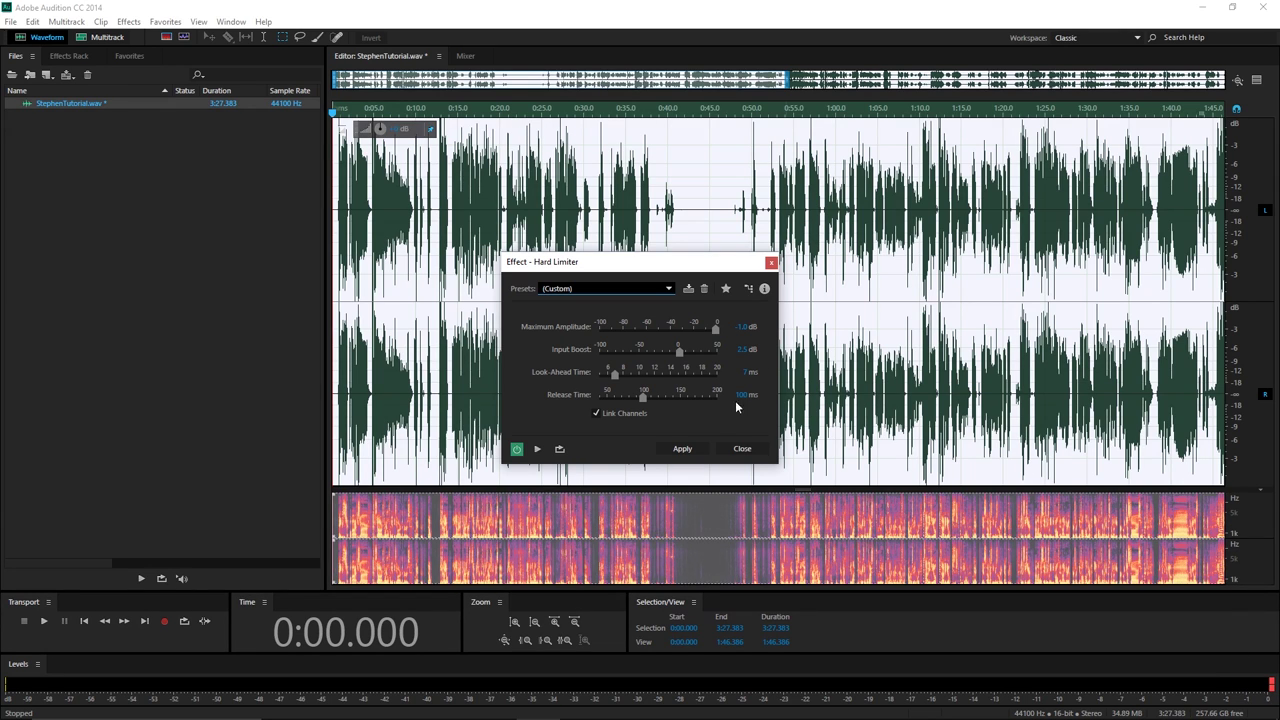
{"action": "left_click", "coordinate": [682, 448]}
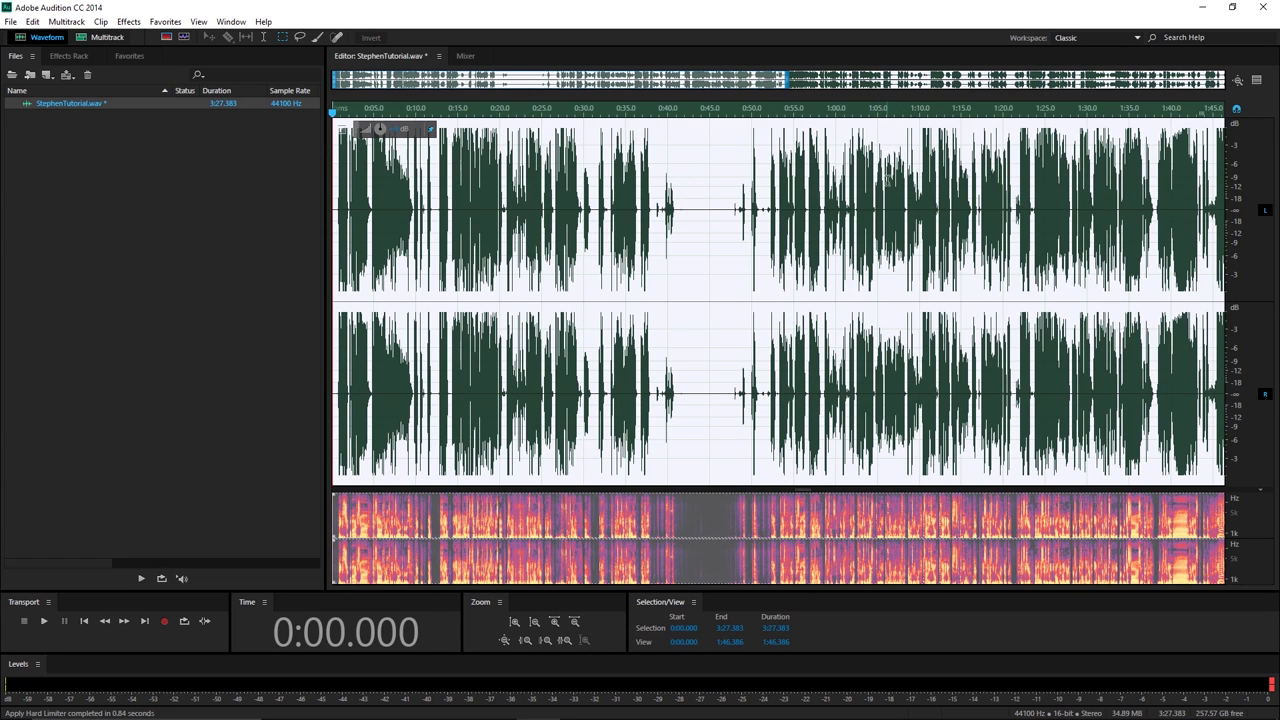
{"action": "left_click", "coordinate": [907, 176]}
{"action": "key", "text": "space"}
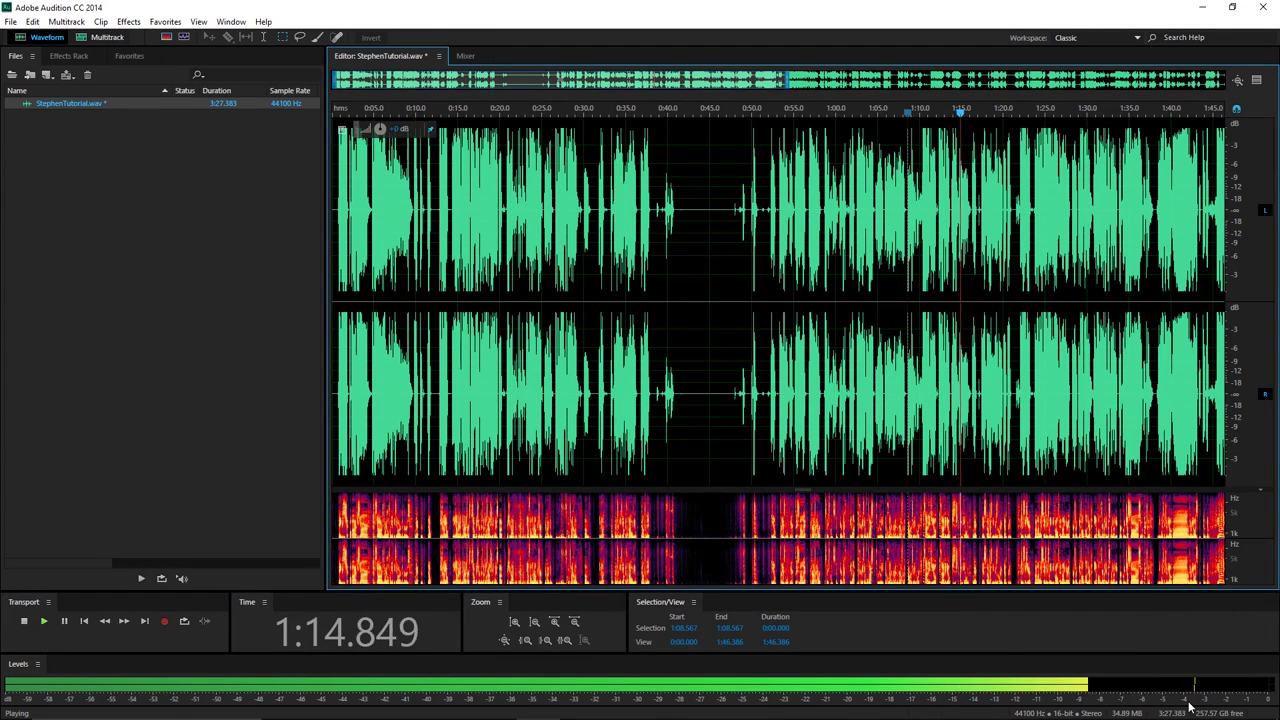
{"action": "key", "text": "space"}
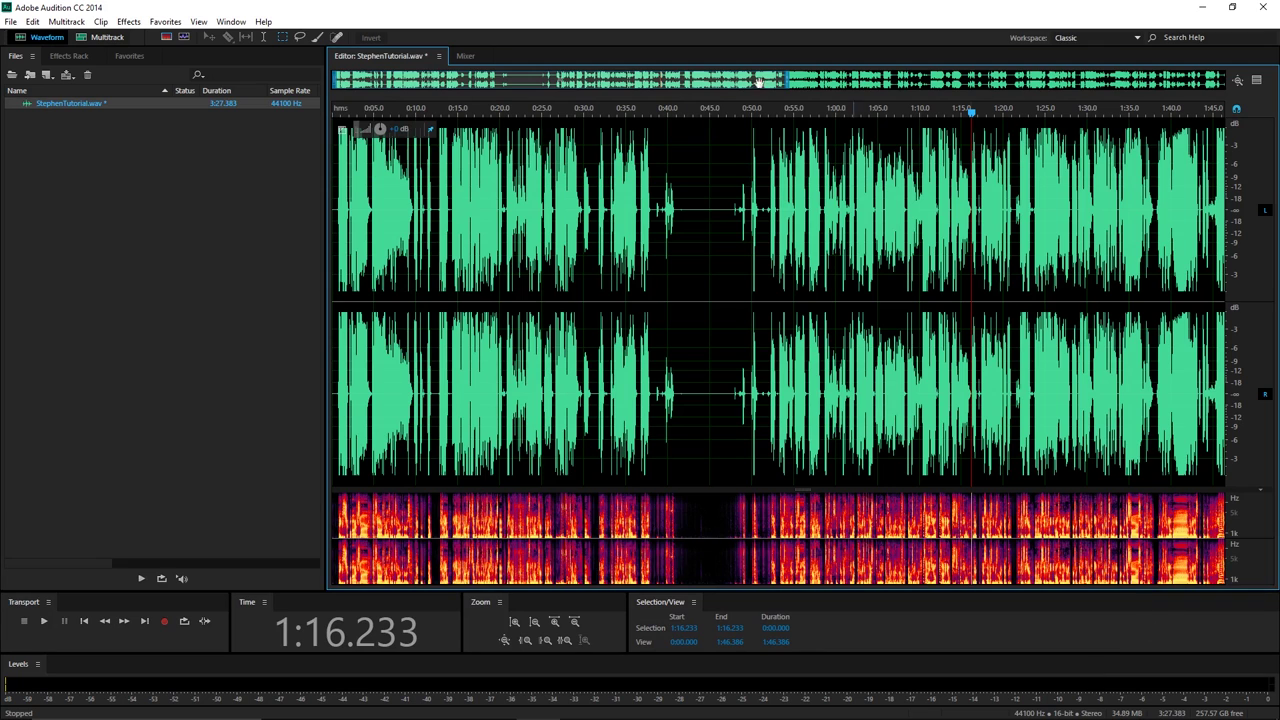
Start an export and set the save location to Desktop\Audio\Fixed.
{"action": "left_click", "coordinate": [11, 22]}
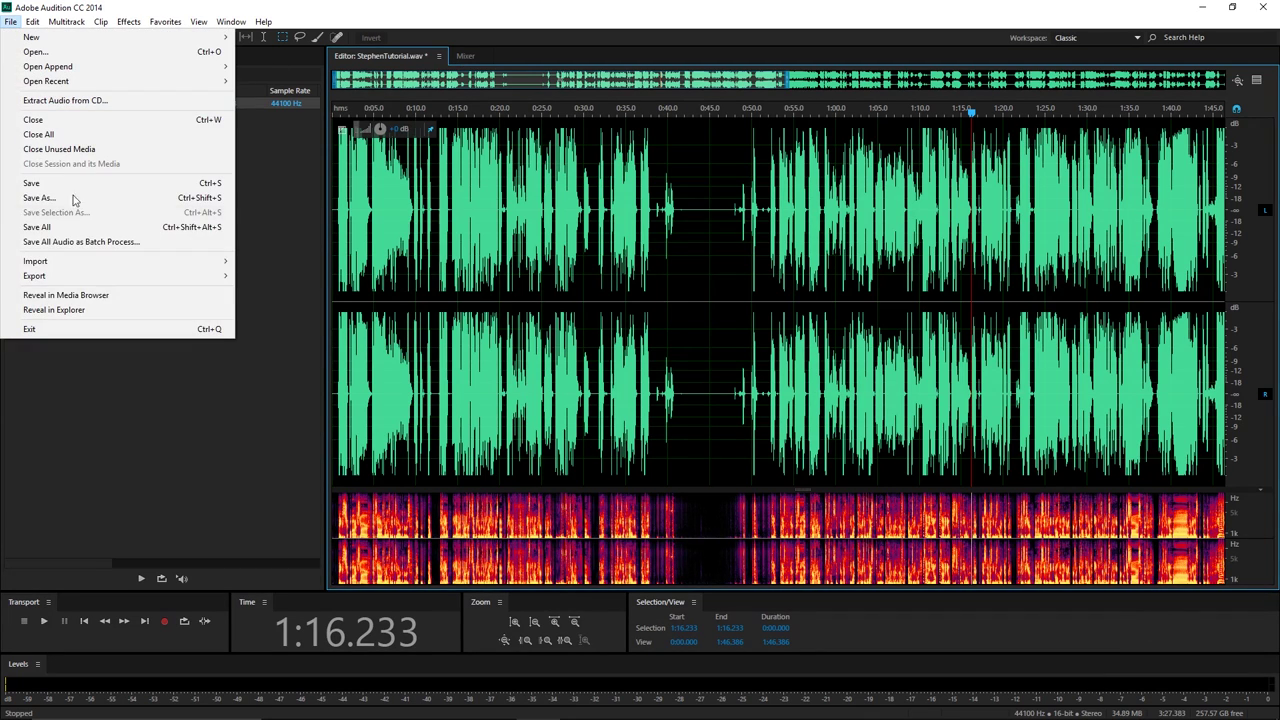
{"action": "mouse_move", "coordinate": [222, 278]}
{"action": "left_click", "coordinate": [275, 276]}
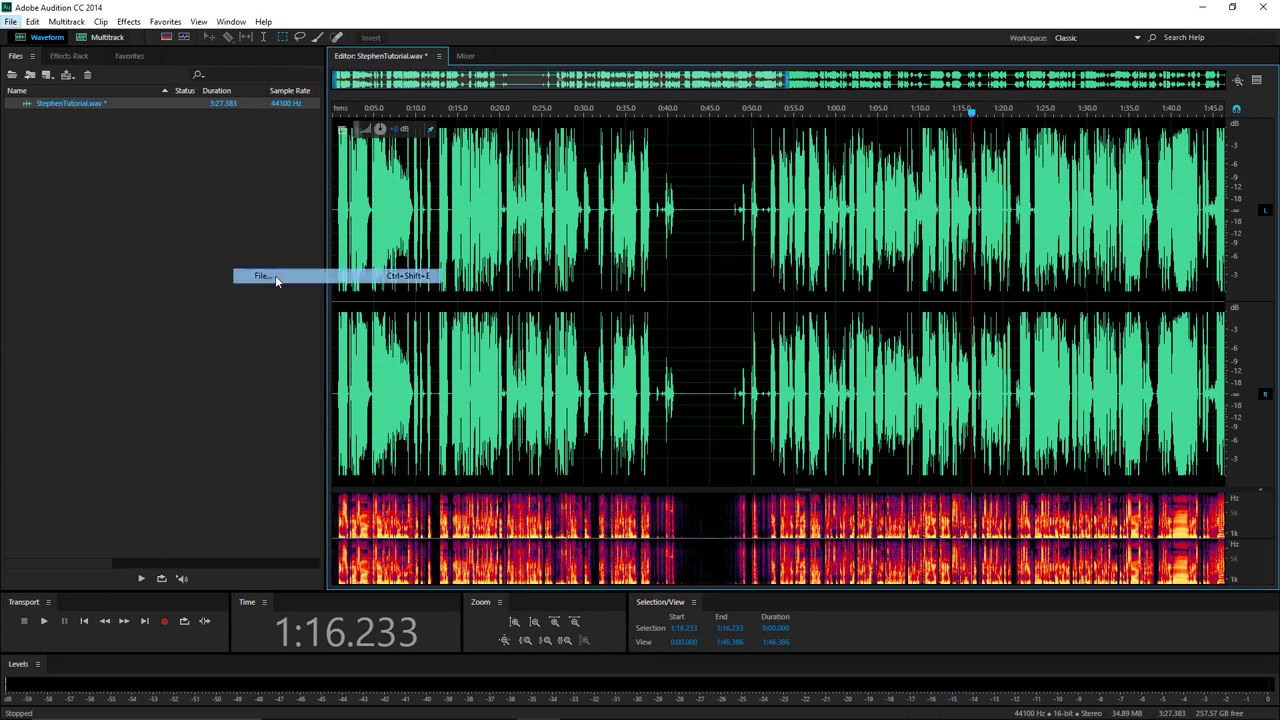
{"action": "left_click", "coordinate": [738, 308]}
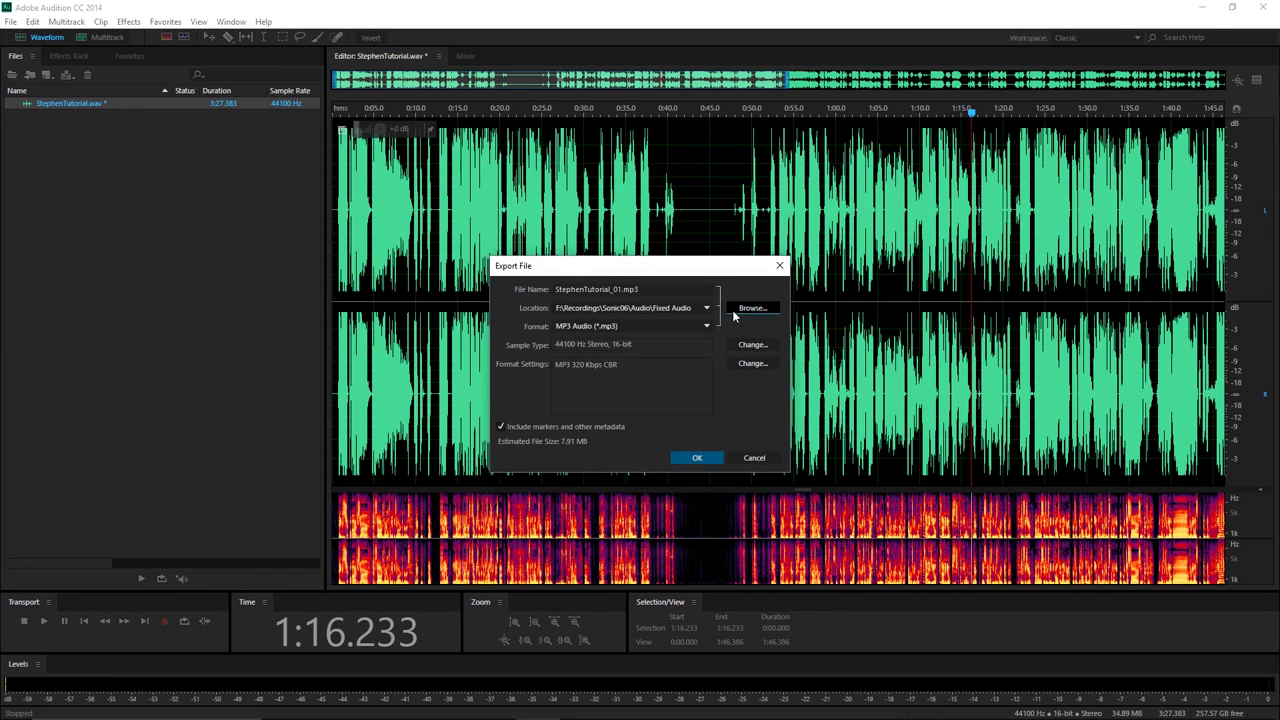
{"action": "left_click", "coordinate": [411, 197]}
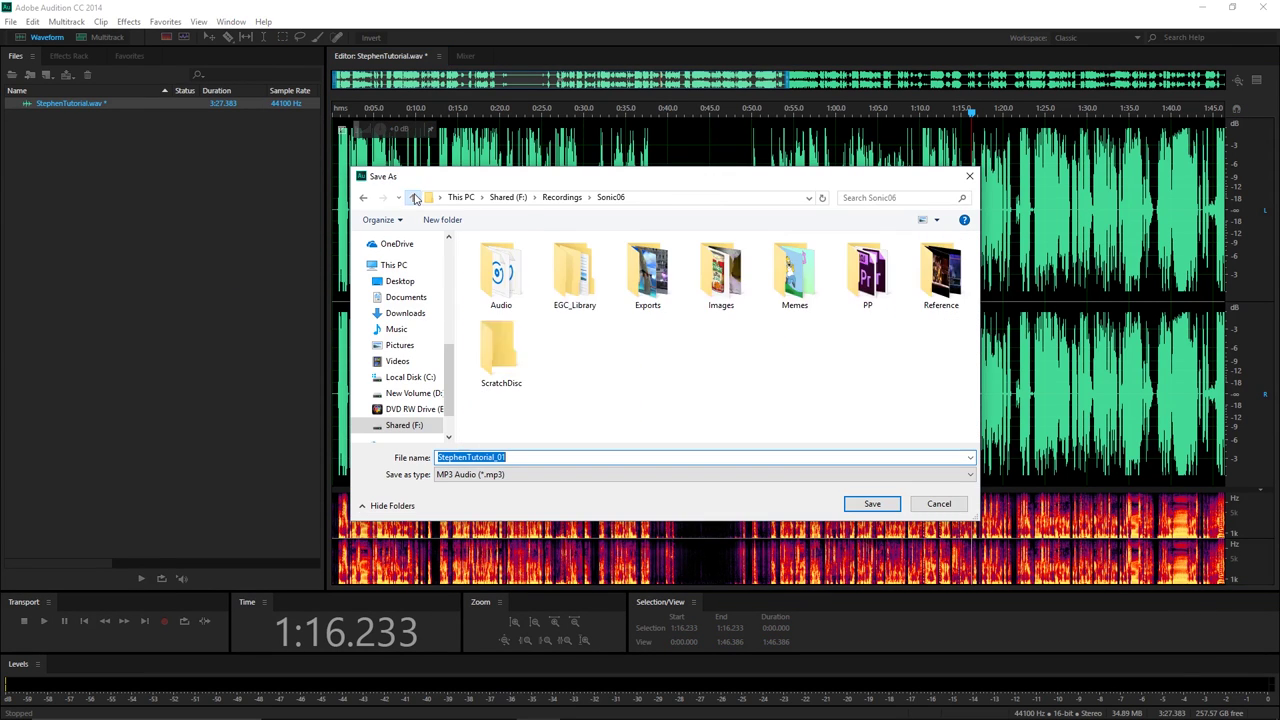
{"action": "left_click", "coordinate": [400, 281]}
{"action": "double_click", "coordinate": [574, 275]}
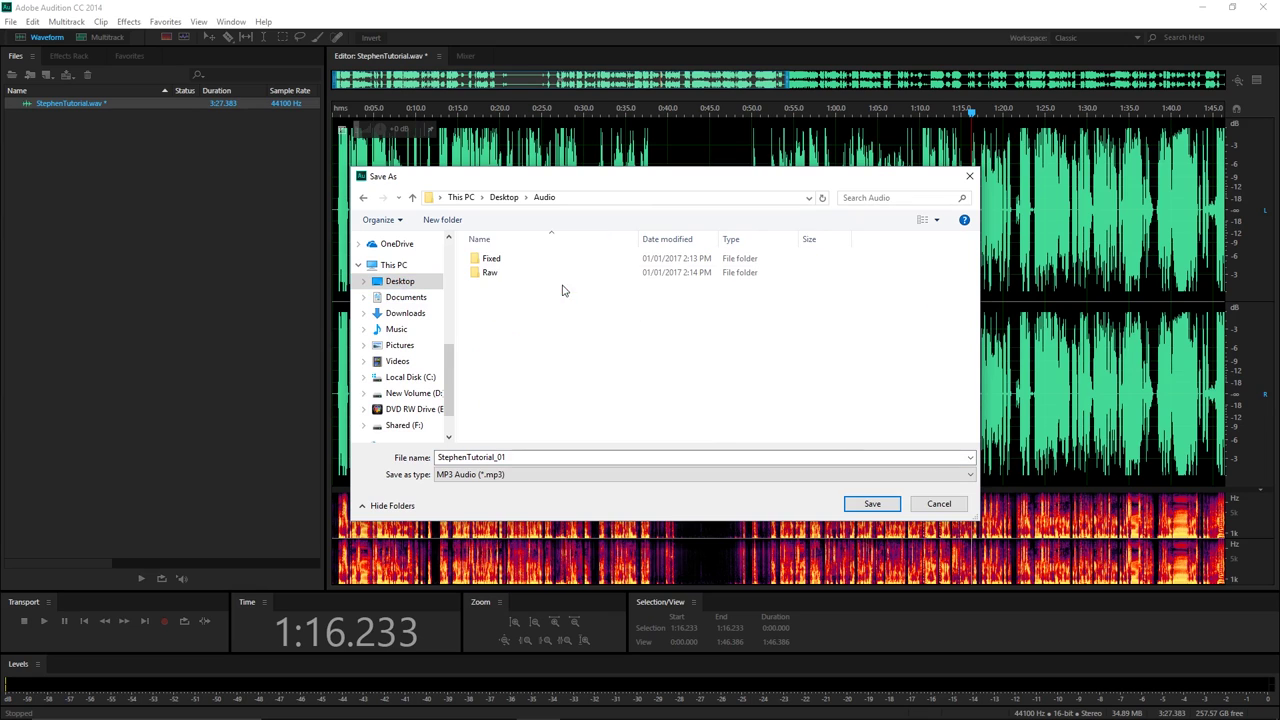
{"action": "double_click", "coordinate": [487, 257]}
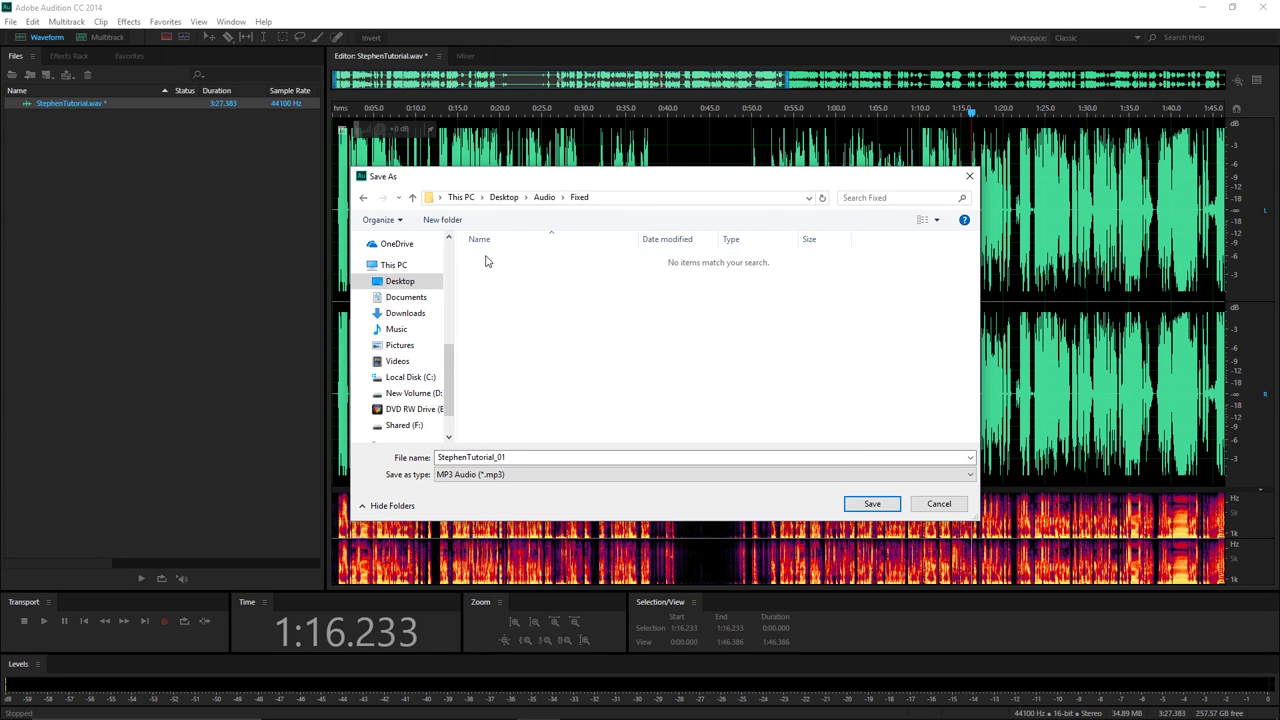
Replace the file name with Tutorial_Stephen_01.
{"action": "double_click", "coordinate": [527, 456]}
{"action": "left_click", "coordinate": [531, 459]}
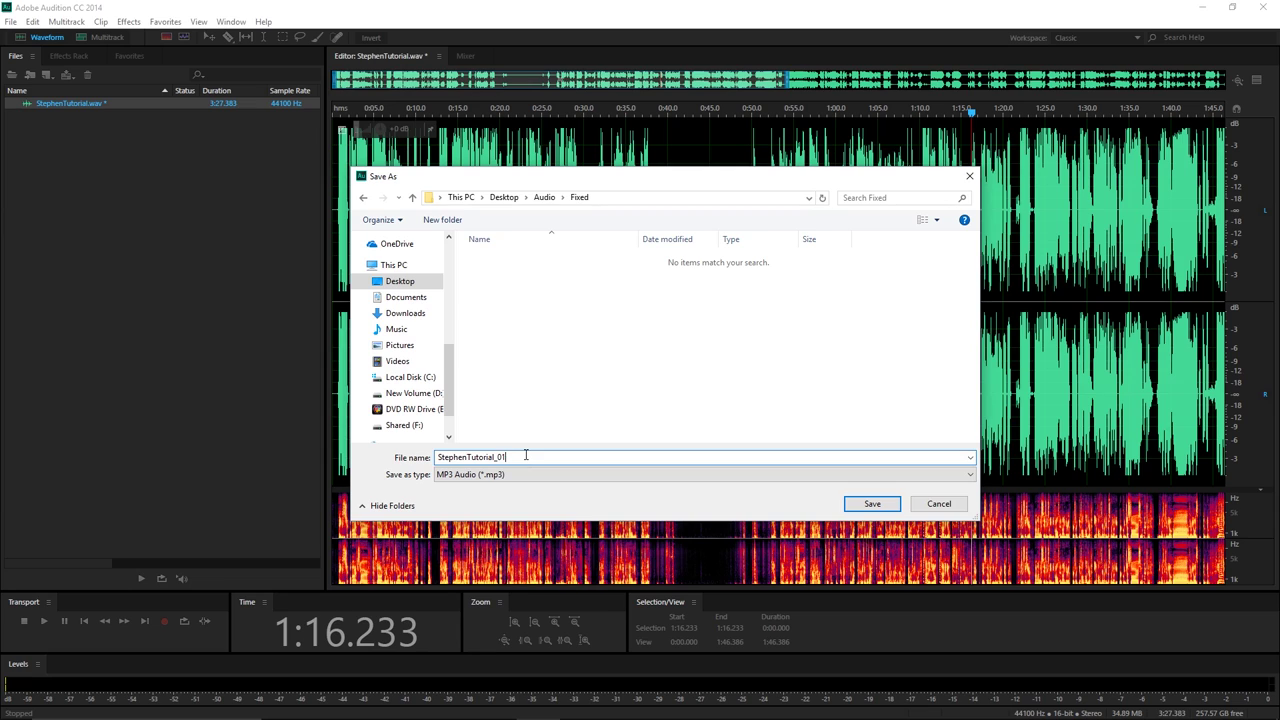
{"action": "left_click_drag", "start_coordinate": [527, 456], "coordinate": [416, 444]}
{"action": "type", "text": "T"}
Export Tutorial_Stephen_01 in MP3 Audio format, accept the lossy warning, then quit without saving StephenTutorial.wav.
{"action": "left_click", "coordinate": [868, 505]}
{"action": "left_click", "coordinate": [614, 327]}
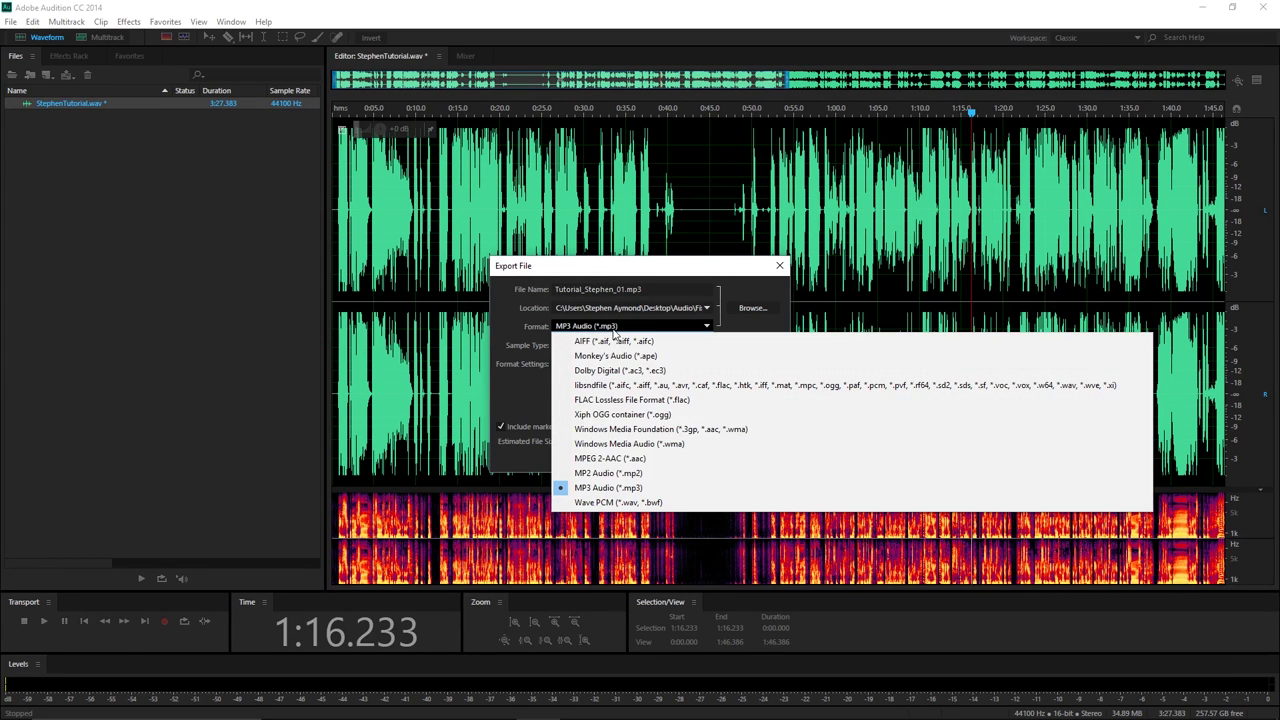
{"action": "left_click", "coordinate": [610, 488]}
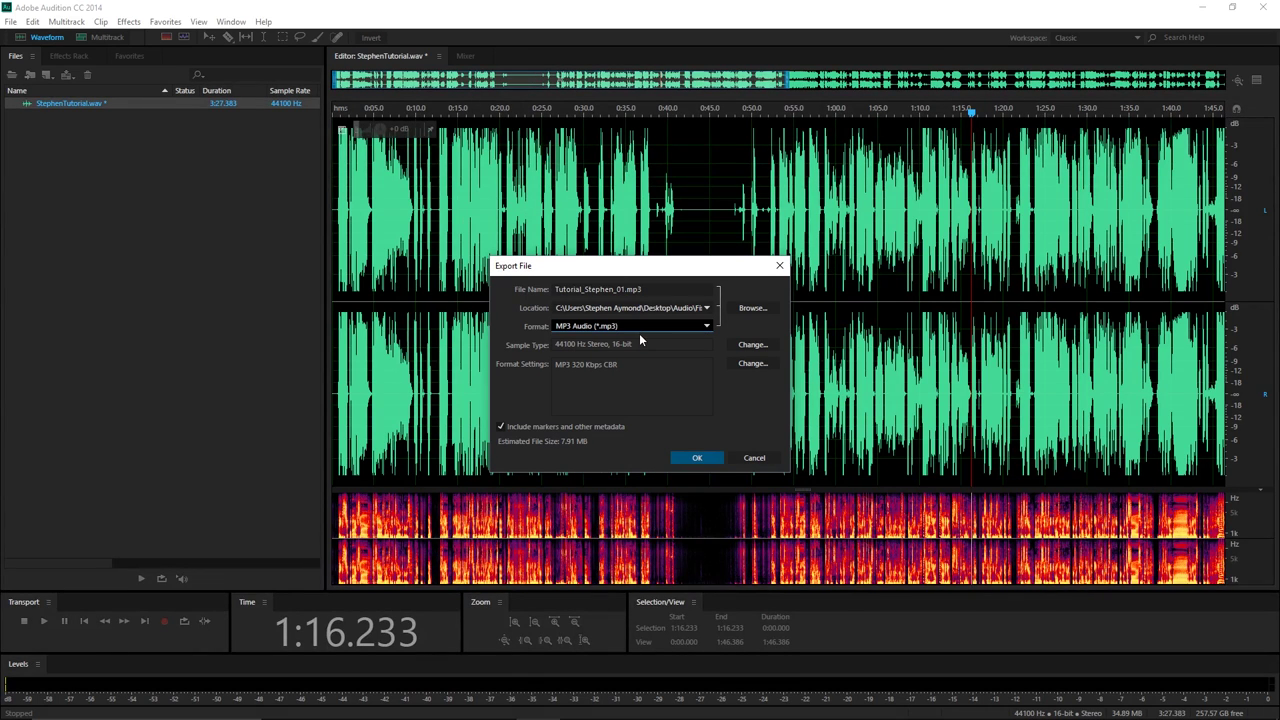
{"action": "left_click", "coordinate": [694, 458]}
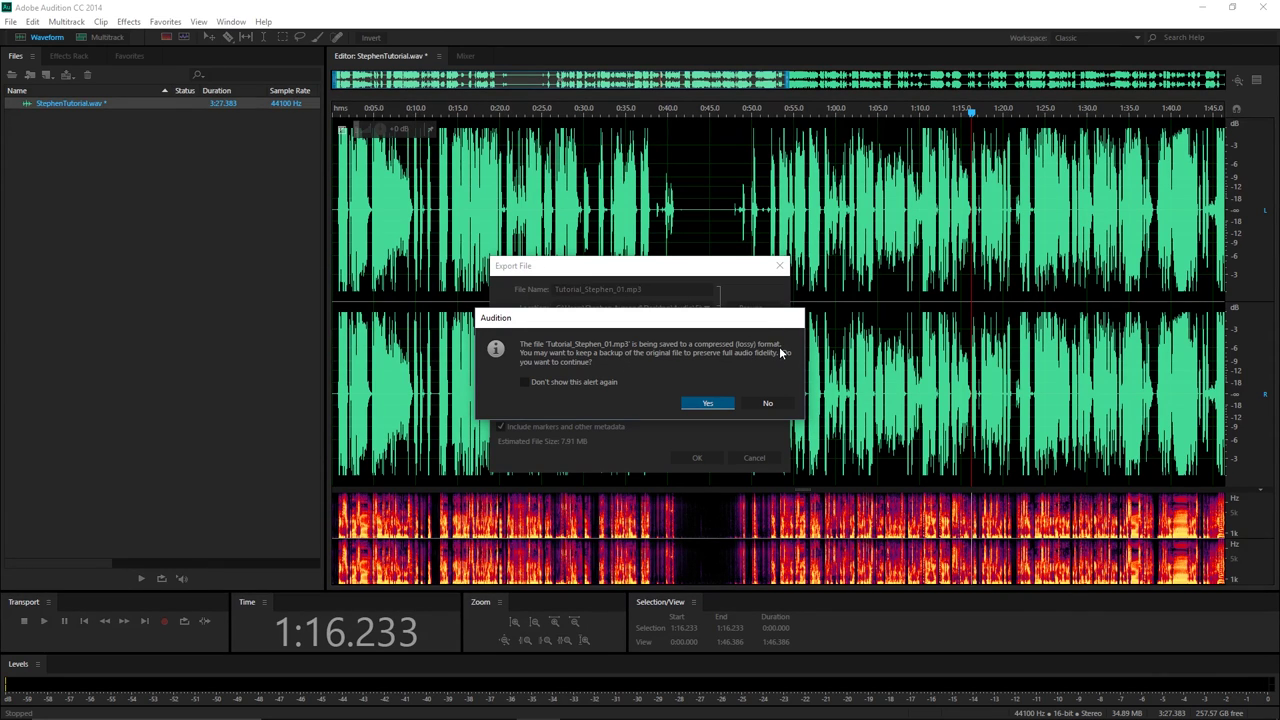
{"action": "left_click", "coordinate": [709, 403]}
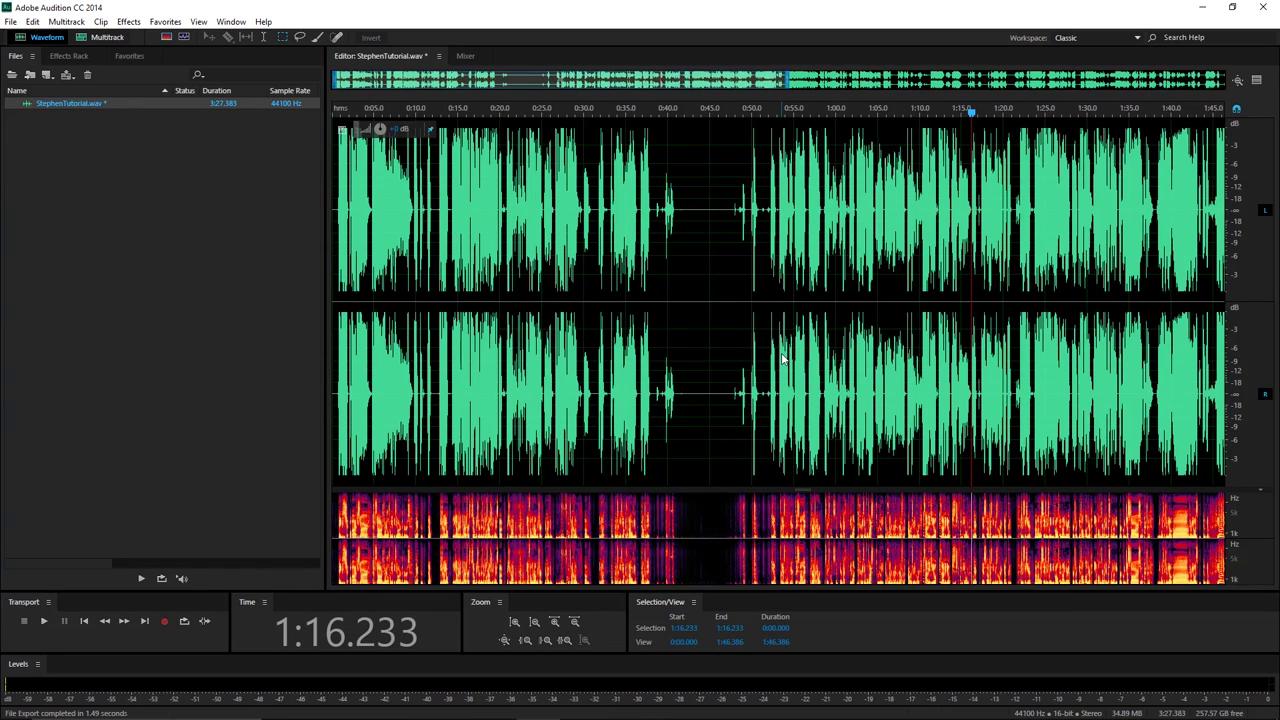
{"action": "left_click", "coordinate": [1263, 7]}
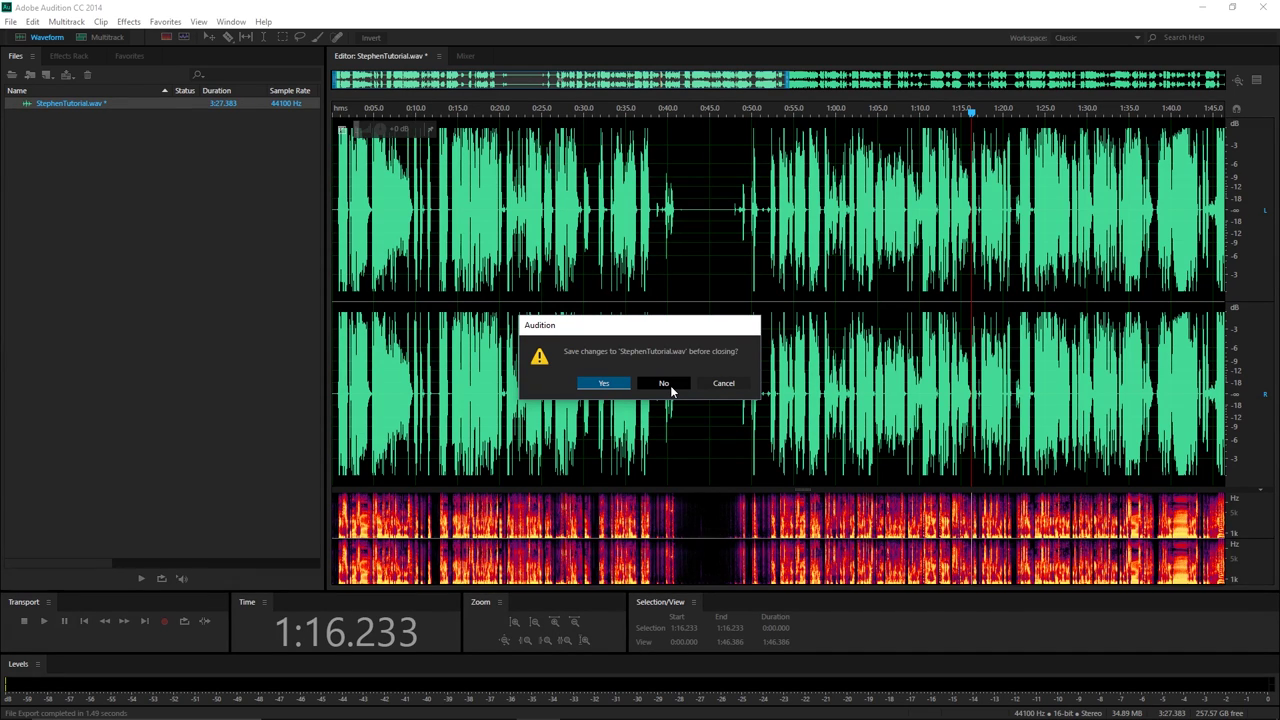
{"action": "left_click", "coordinate": [664, 385]}
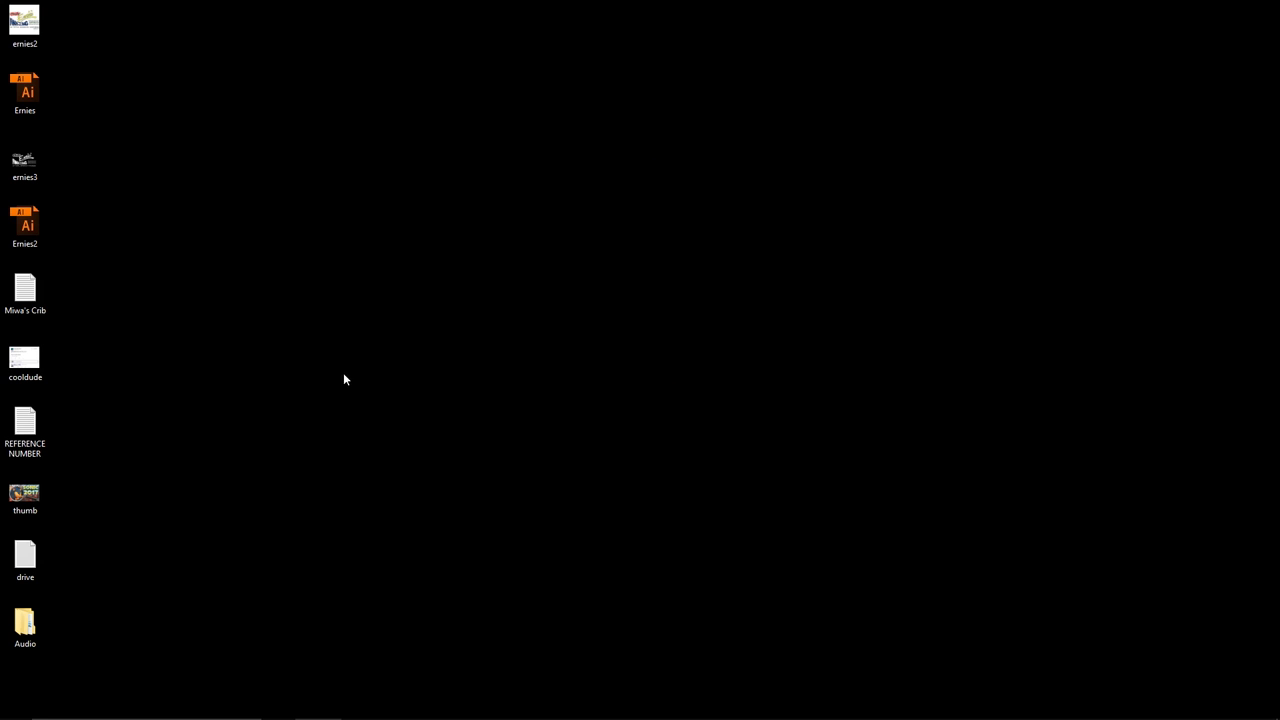
Play the original StephenTutorial recording from Desktop\Audio\Raw in Groove Music.
{"action": "double_click", "coordinate": [40, 617]}
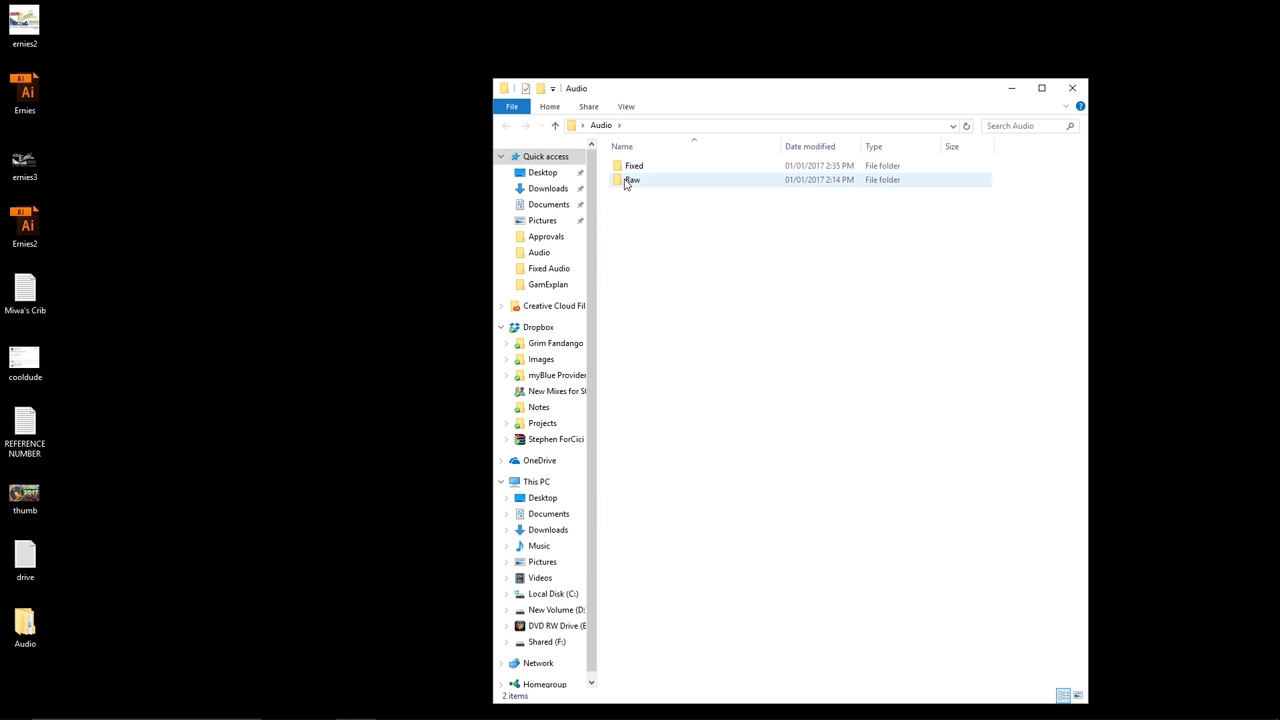
{"action": "double_click", "coordinate": [625, 178]}
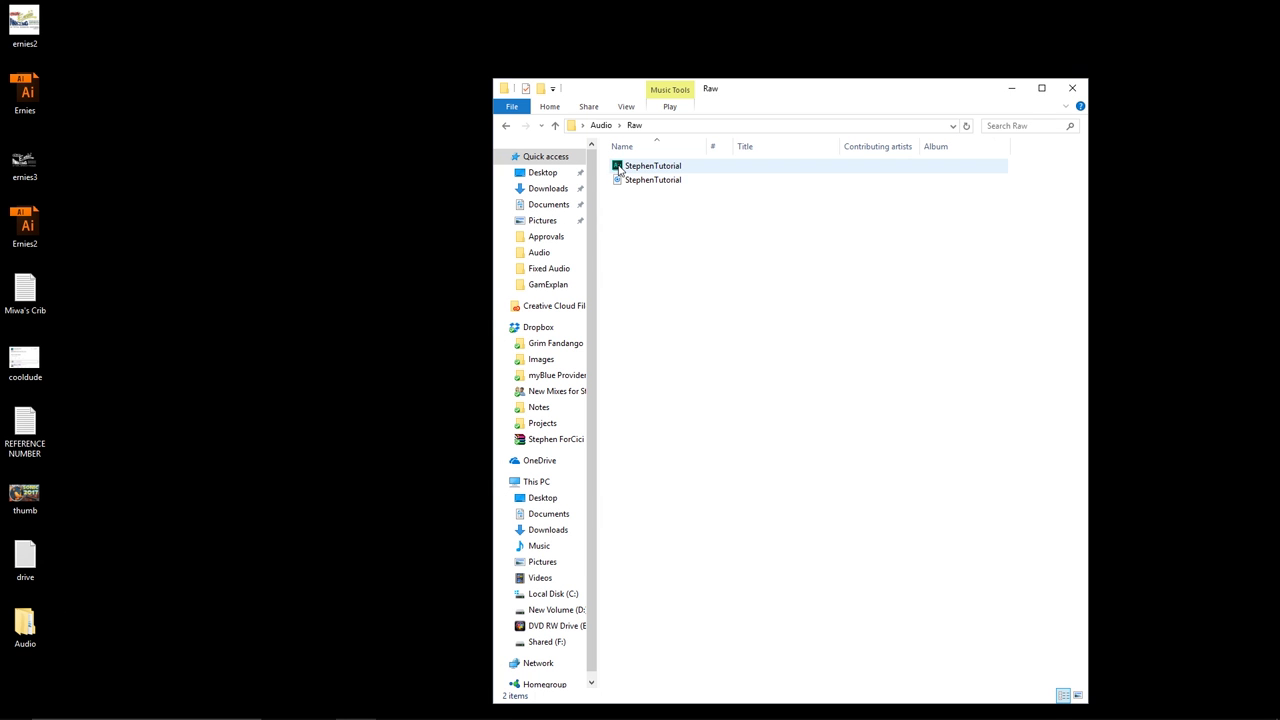
{"action": "double_click", "coordinate": [625, 182]}
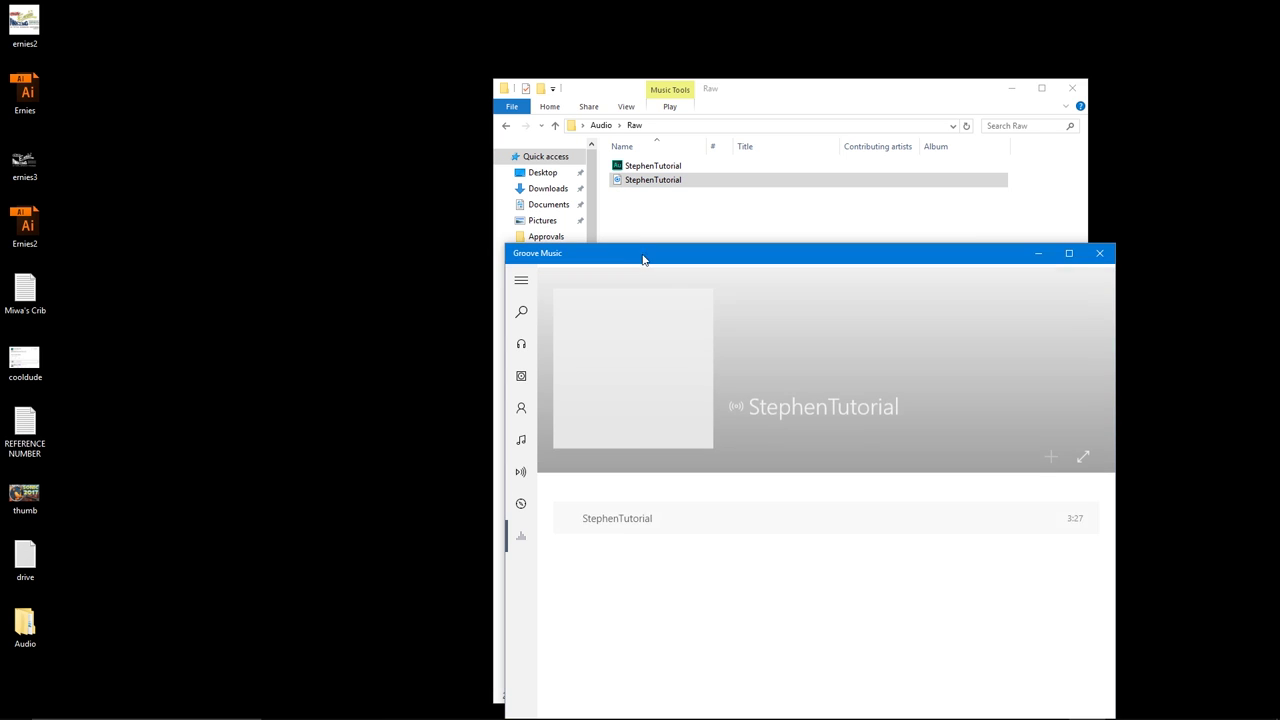
{"action": "left_click_drag", "start_coordinate": [654, 260], "coordinate": [580, 83]}
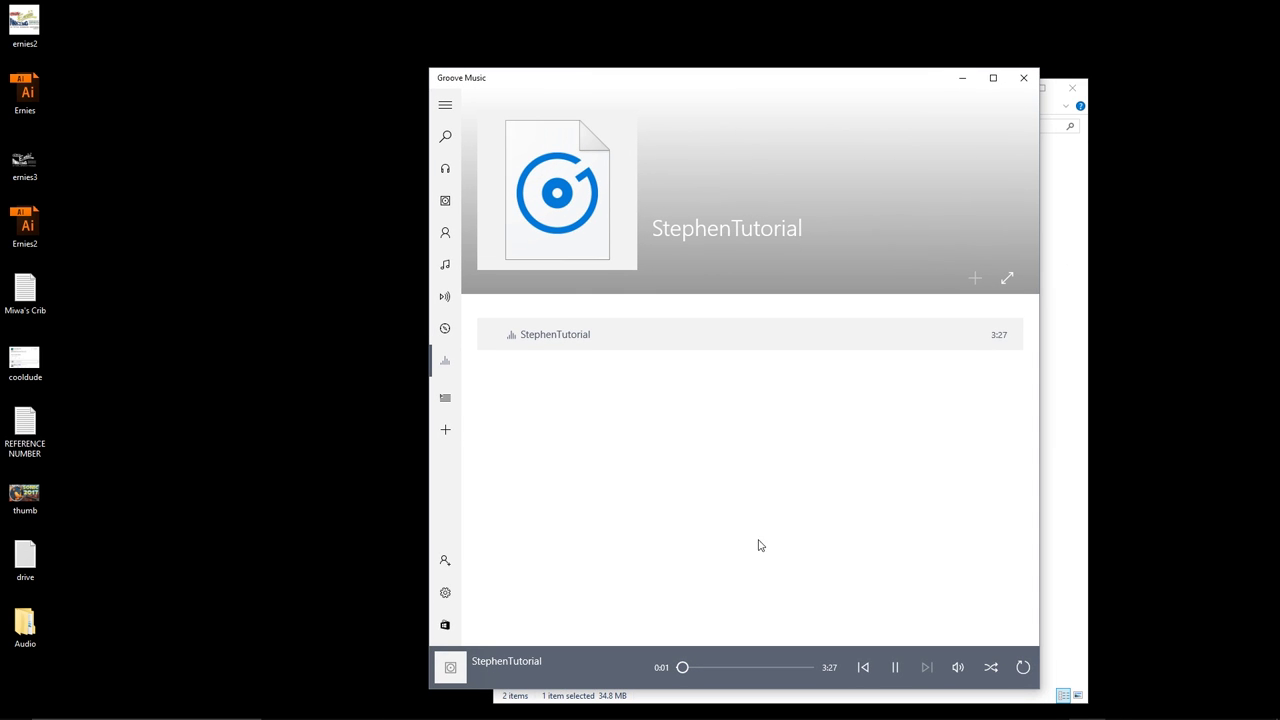
{"action": "left_click_drag", "start_coordinate": [912, 84], "coordinate": [683, 124]}
{"action": "left_click", "coordinate": [926, 277]}
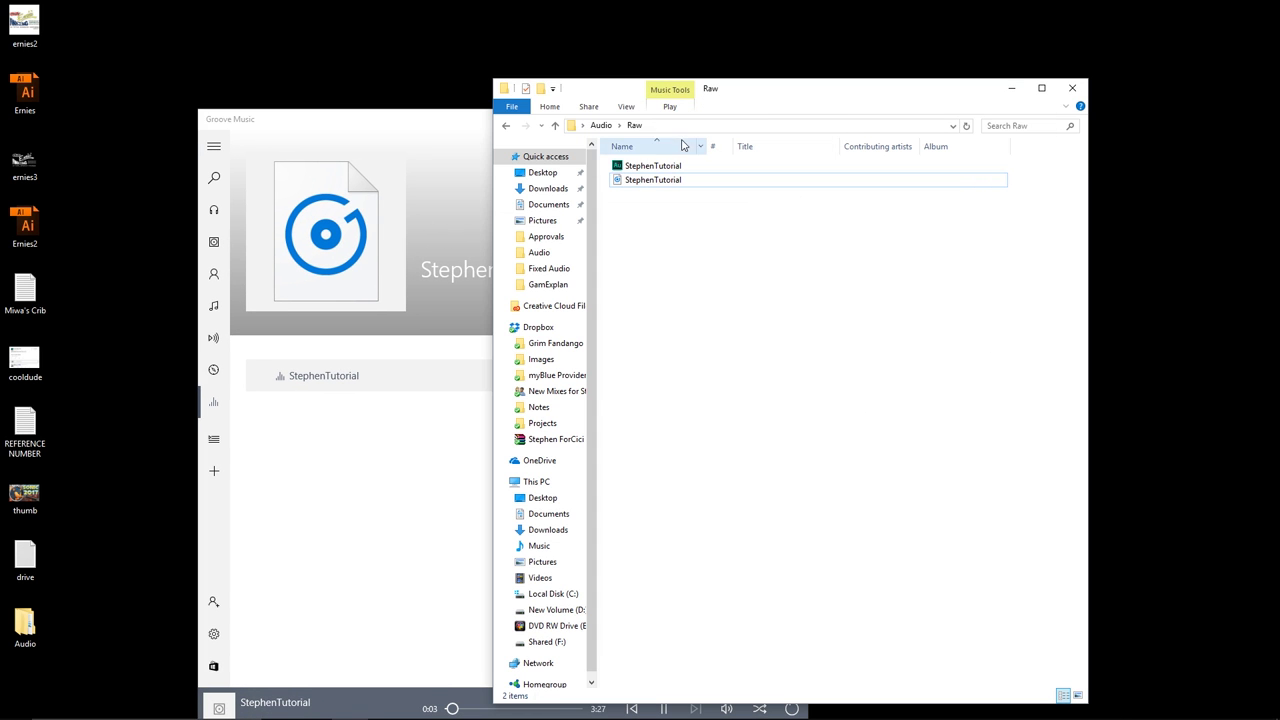
Play the exported Tutorial_Stephen_01 from the Fixed folder, then pause and close Groove Music.
{"action": "left_click", "coordinate": [555, 125]}
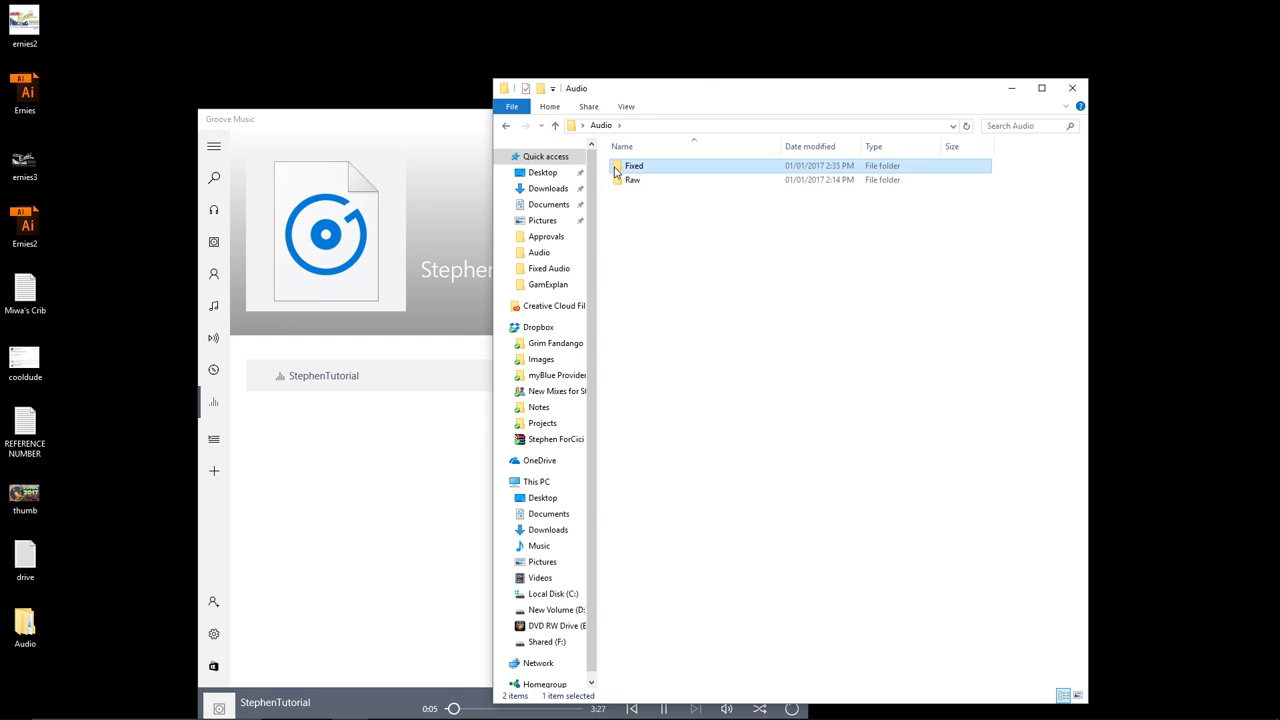
{"action": "double_click", "coordinate": [640, 166]}
{"action": "double_click", "coordinate": [642, 166]}
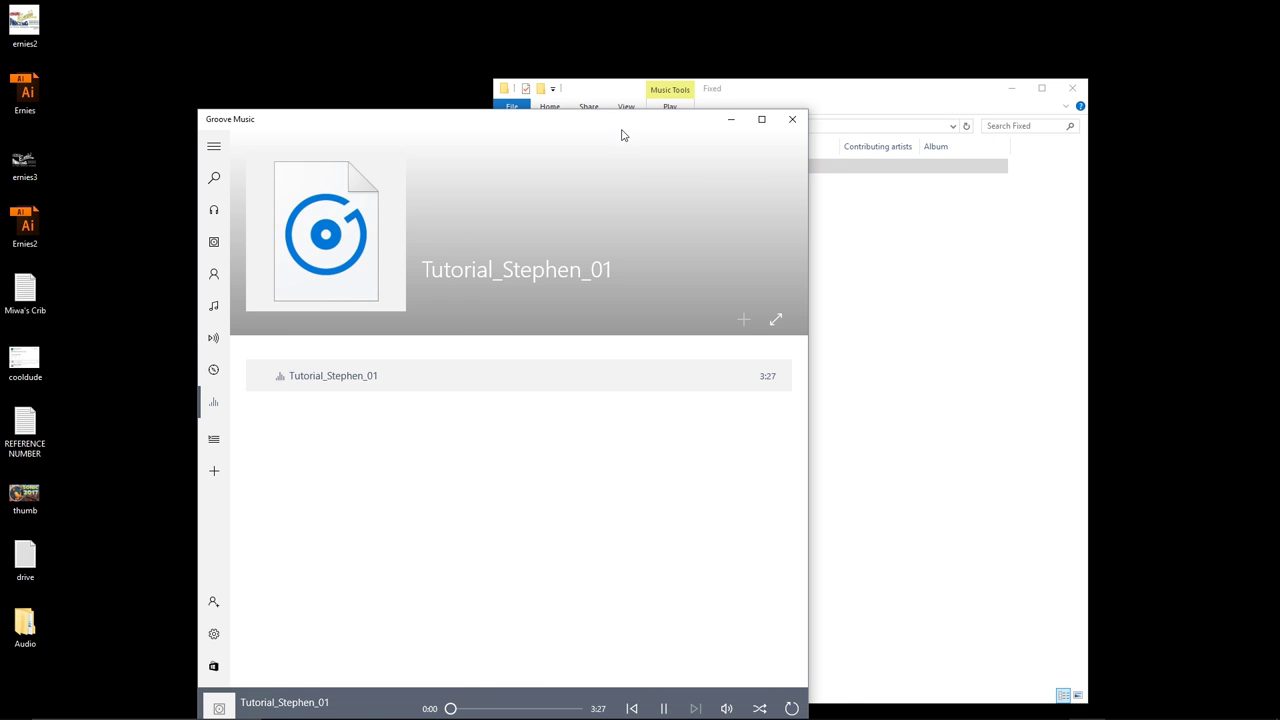
{"action": "left_click_drag", "start_coordinate": [623, 131], "coordinate": [674, 77]}
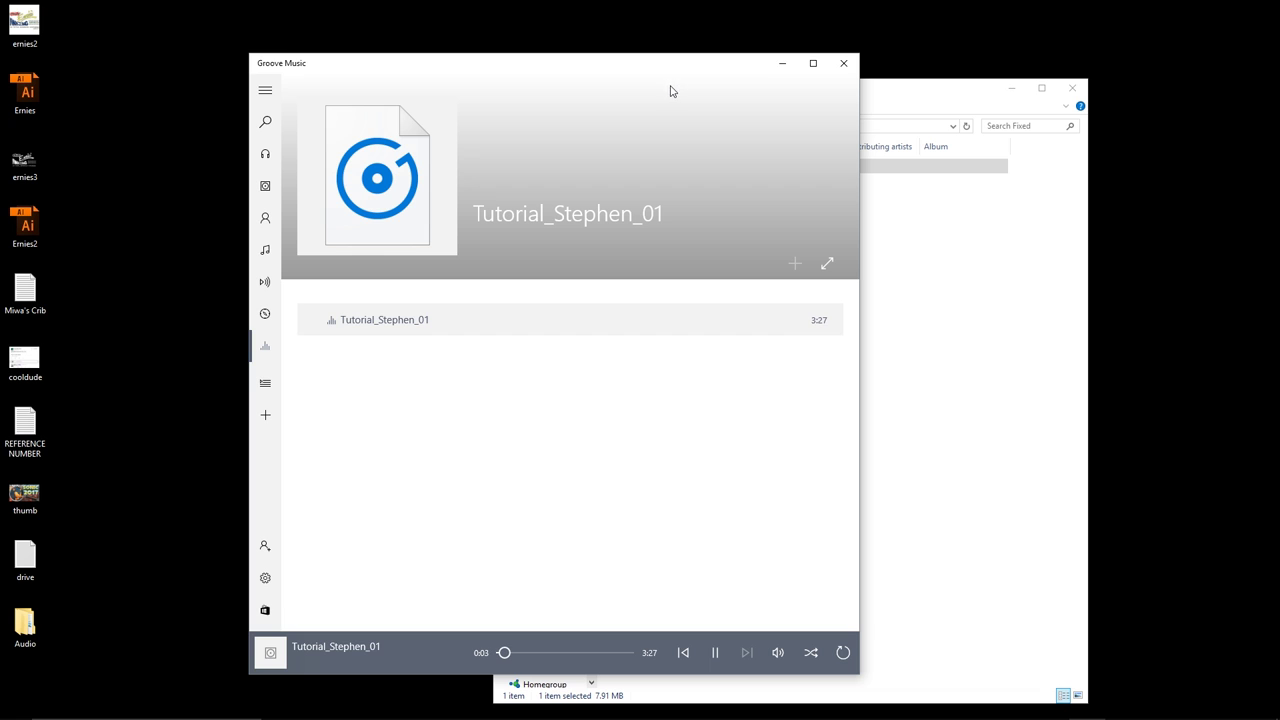
{"action": "left_click", "coordinate": [712, 652]}
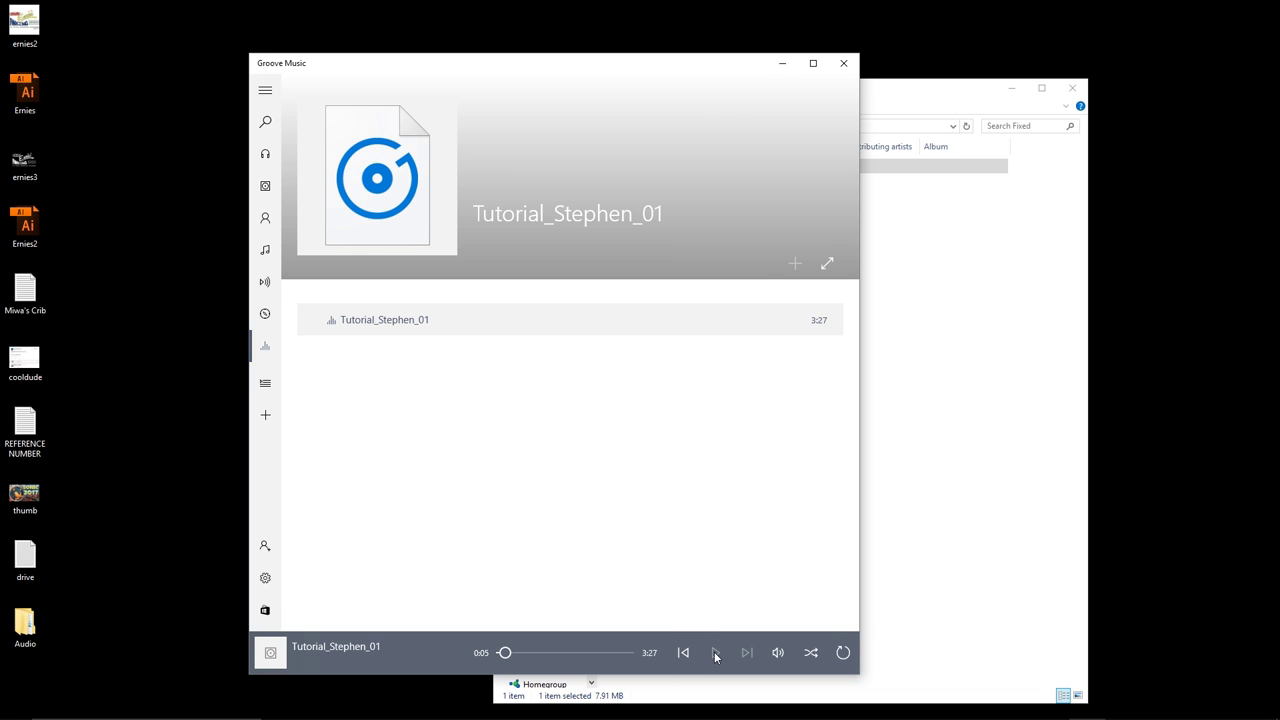
{"action": "left_click", "coordinate": [844, 63]}
{"action": "left_click", "coordinate": [917, 246]}
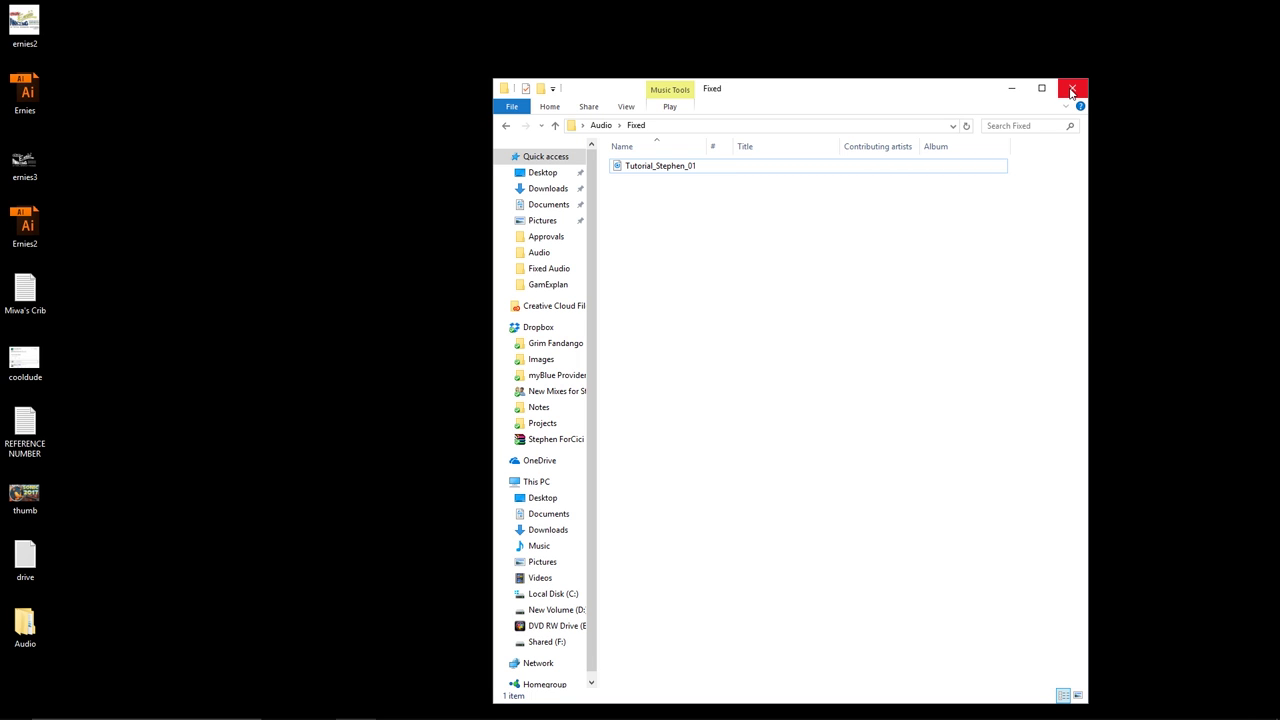
Close the Fixed folder and type a street address, city and state line, and partial ZIP code in Notepad.
{"action": "left_click", "coordinate": [1071, 91]}
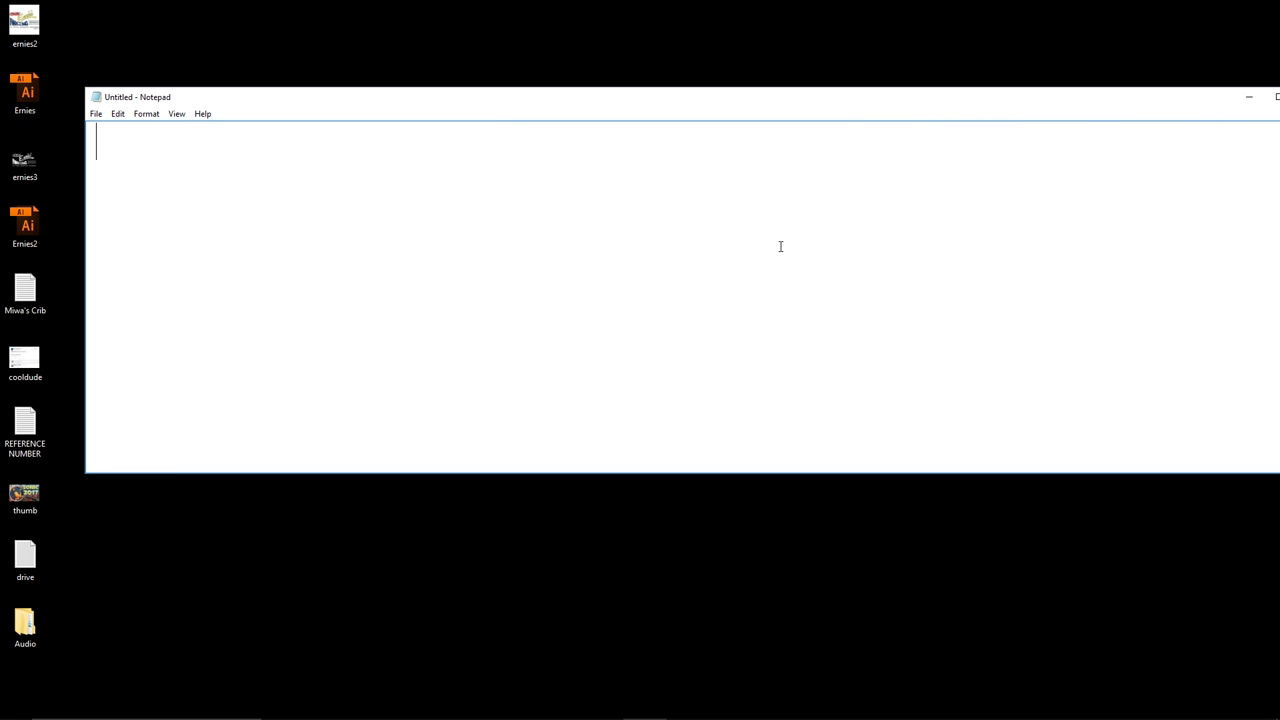
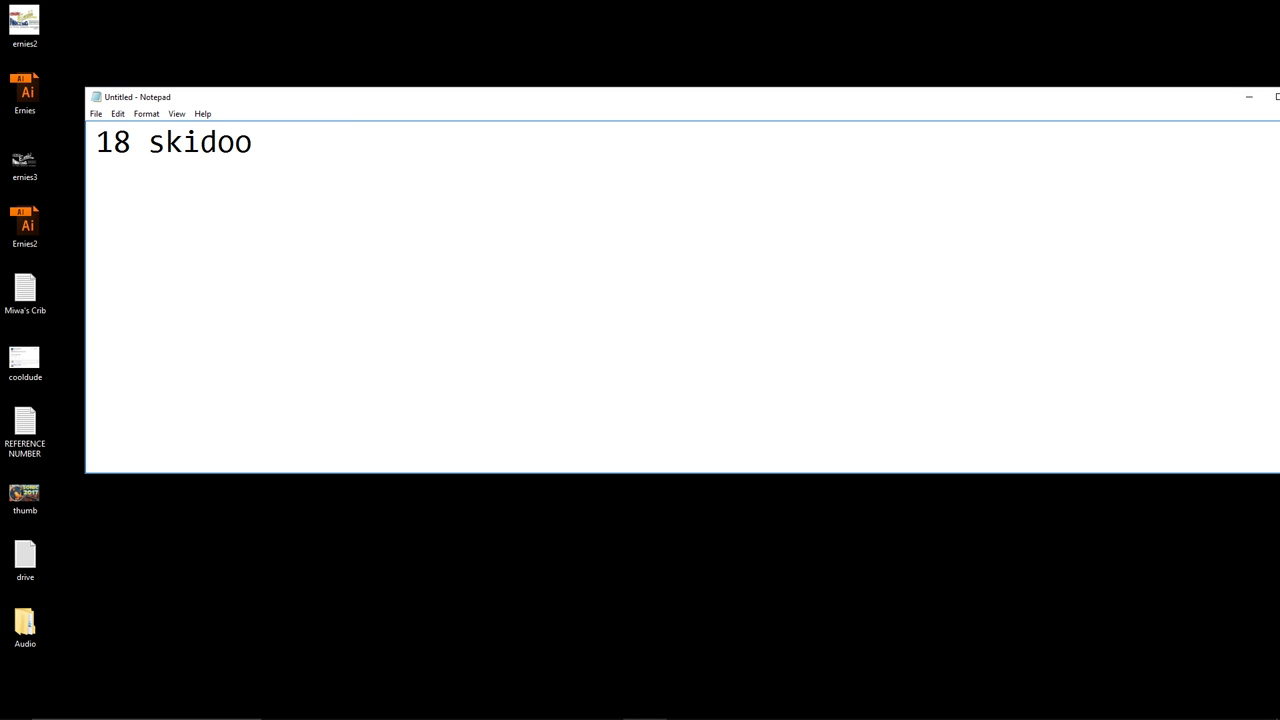
{"action": "key", "text": "Return"}
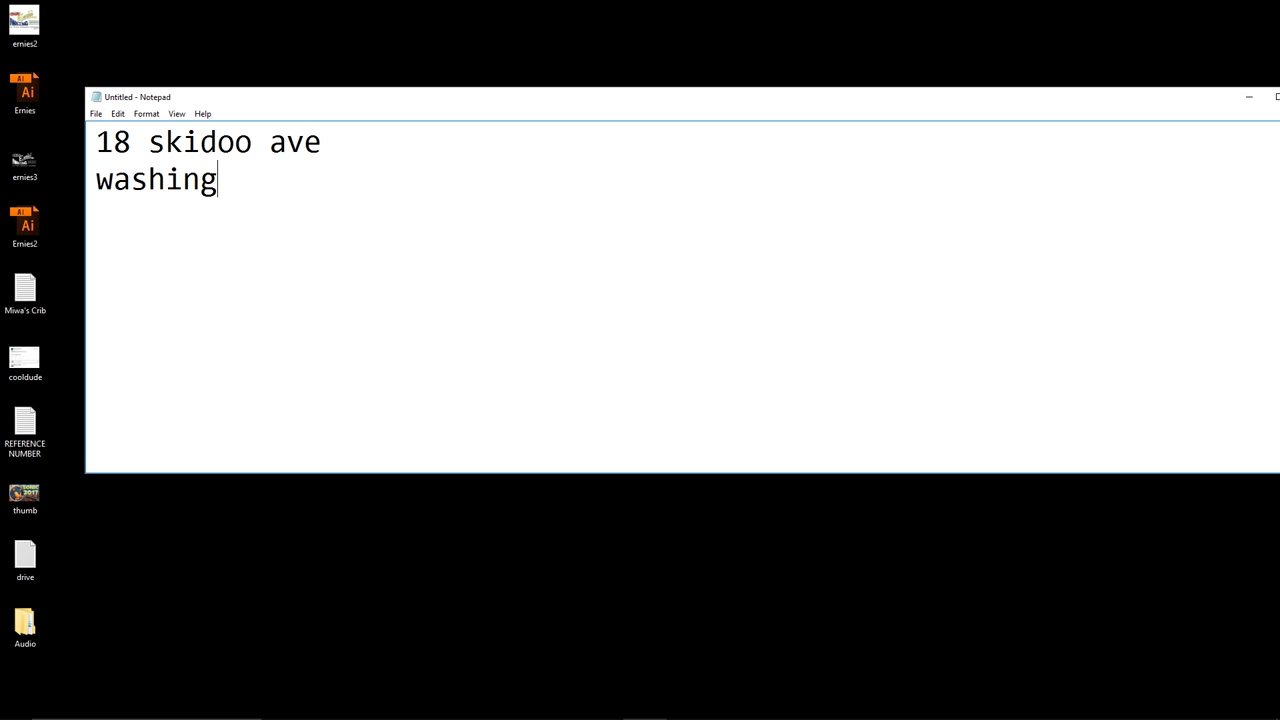
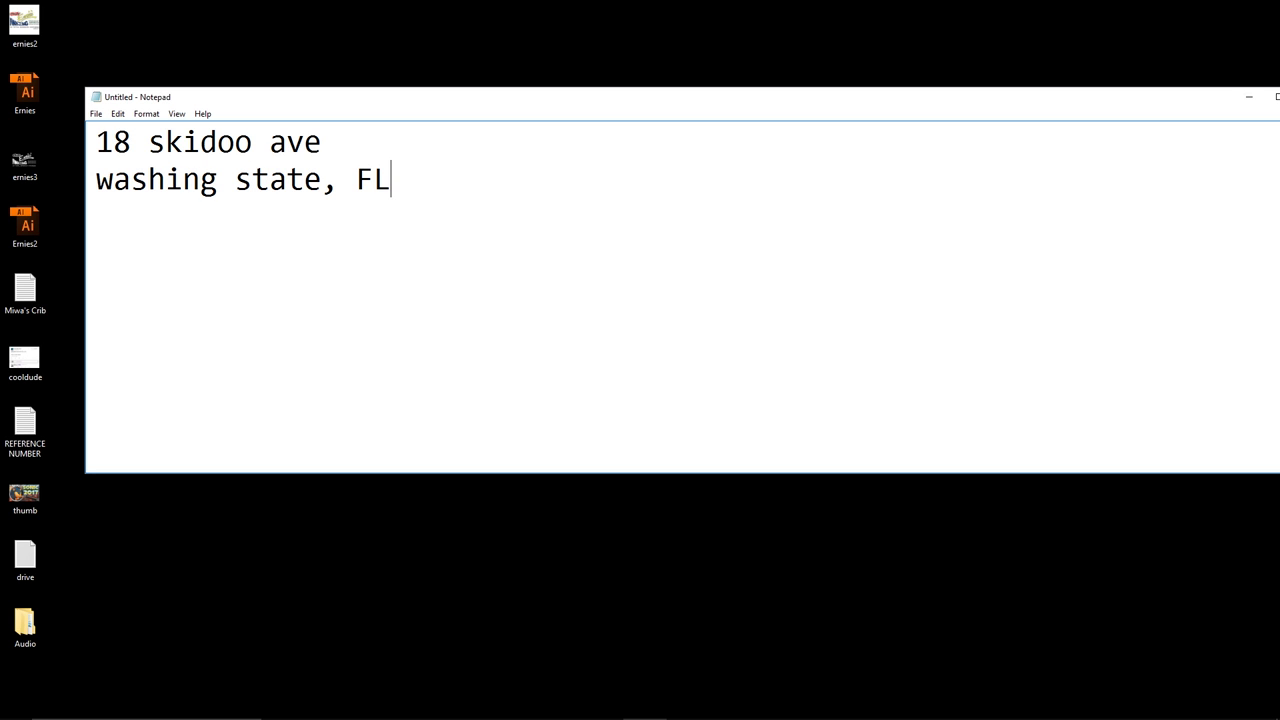
{"action": "key", "text": "Return"}
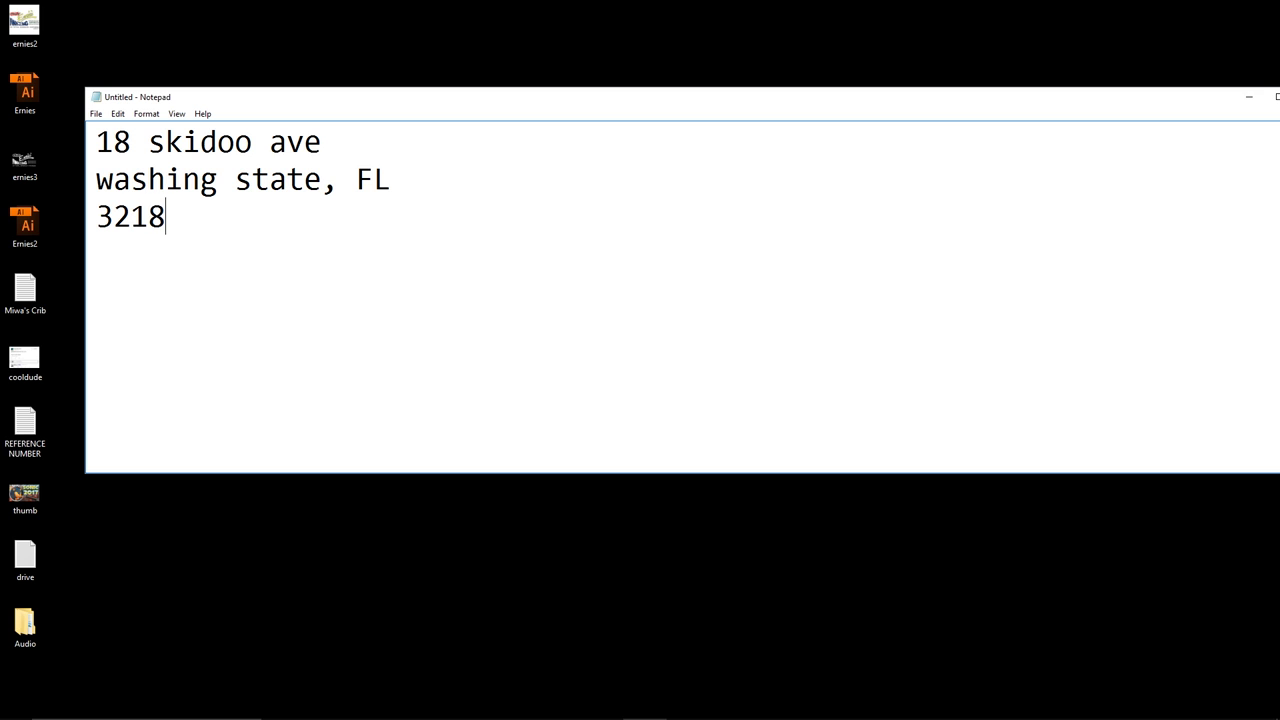
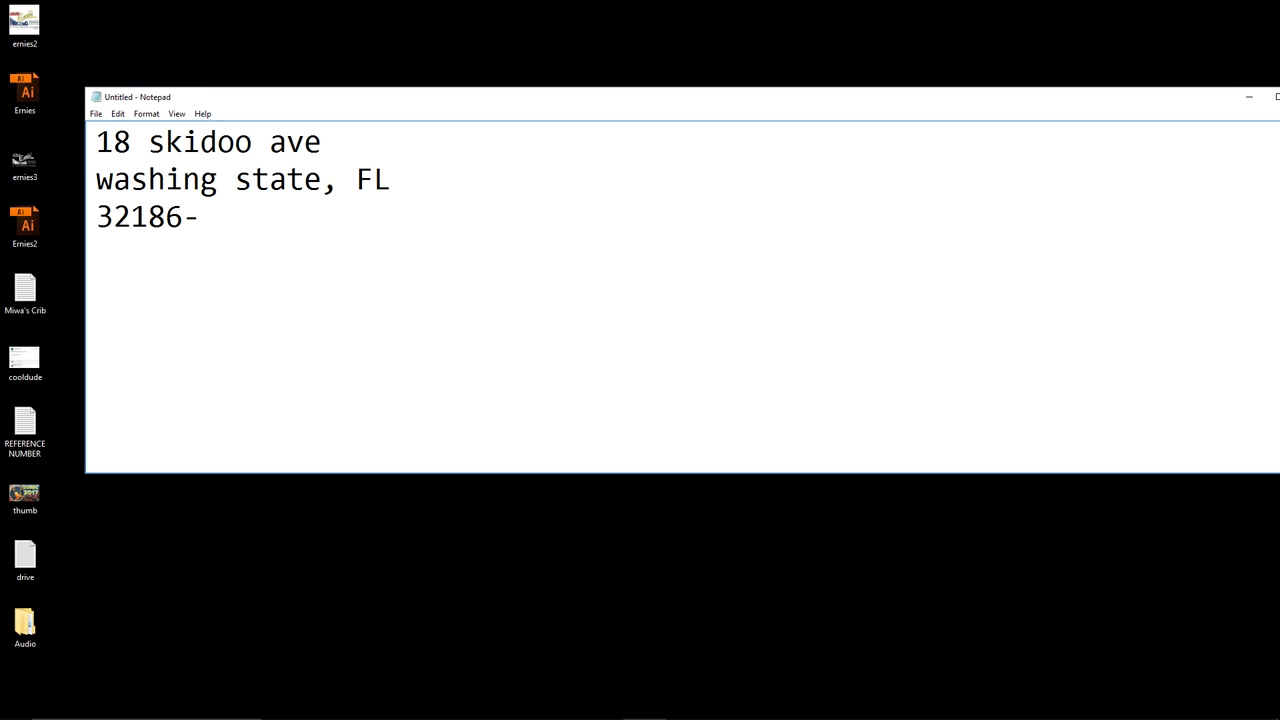